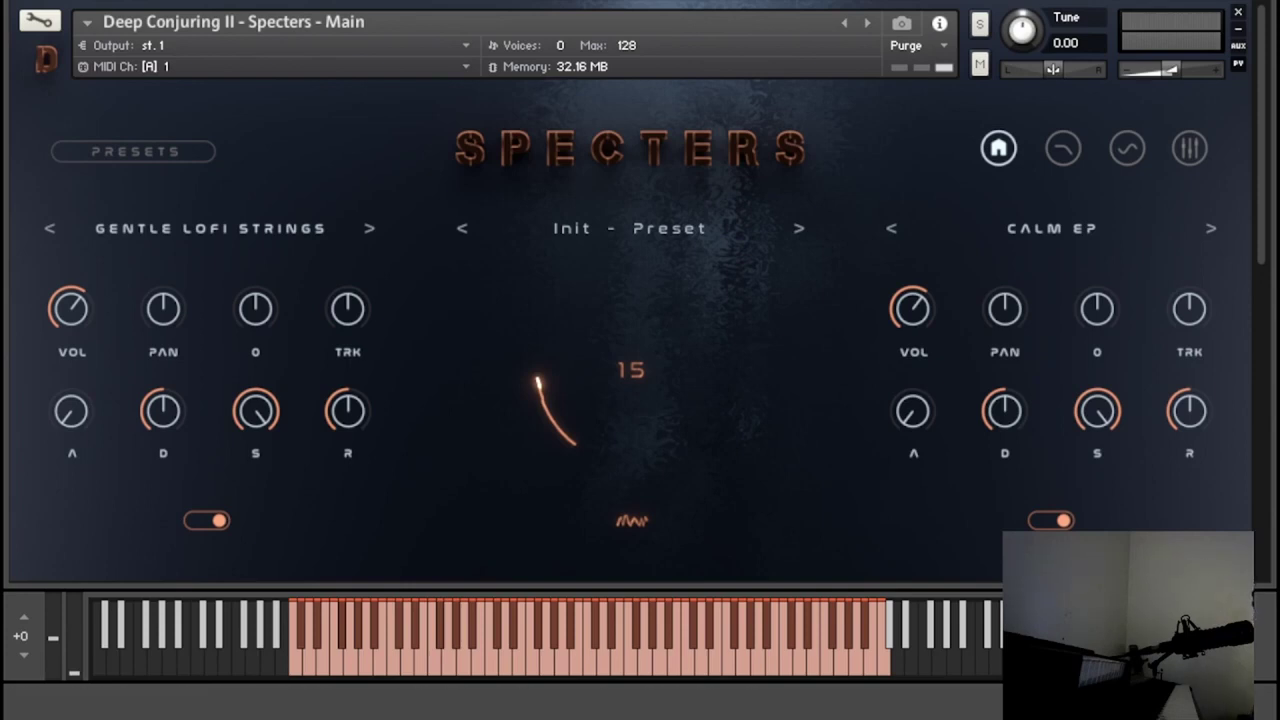
# - Look over the two Specters instruments loaded in the rack, Main and FX
pyautogui.scroll(-6, 1250, 227)
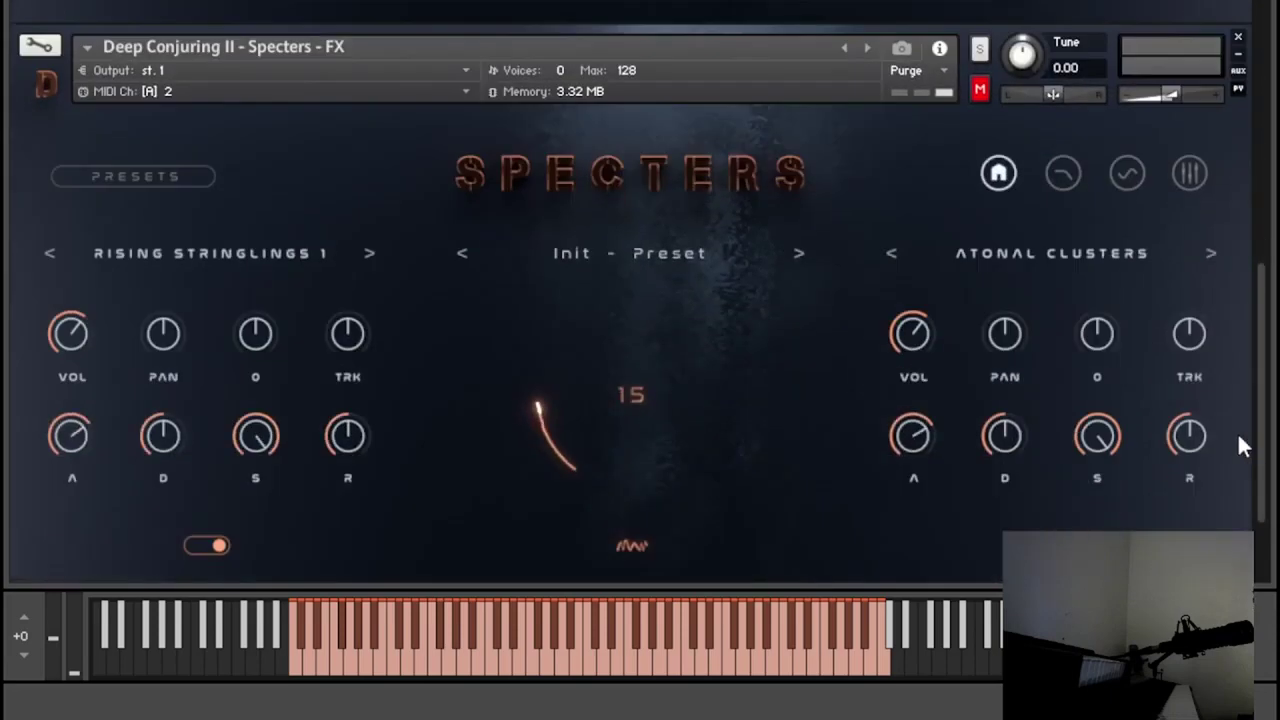
pyautogui.scroll(1, 1240, 425)
pyautogui.scroll(5, 1242, 390)
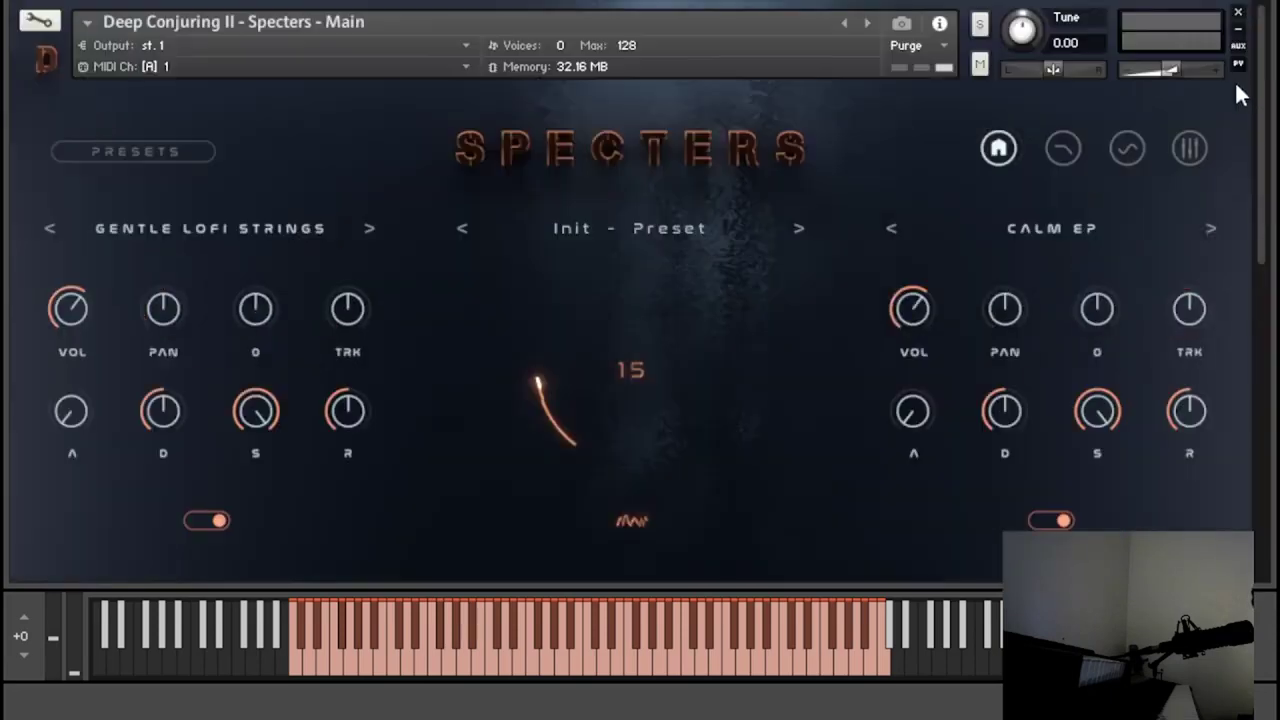
pyautogui.scroll(-4, 1130, 270)
pyautogui.scroll(4, 1114, 286)
pyautogui.scroll(-5, 1206, 312)
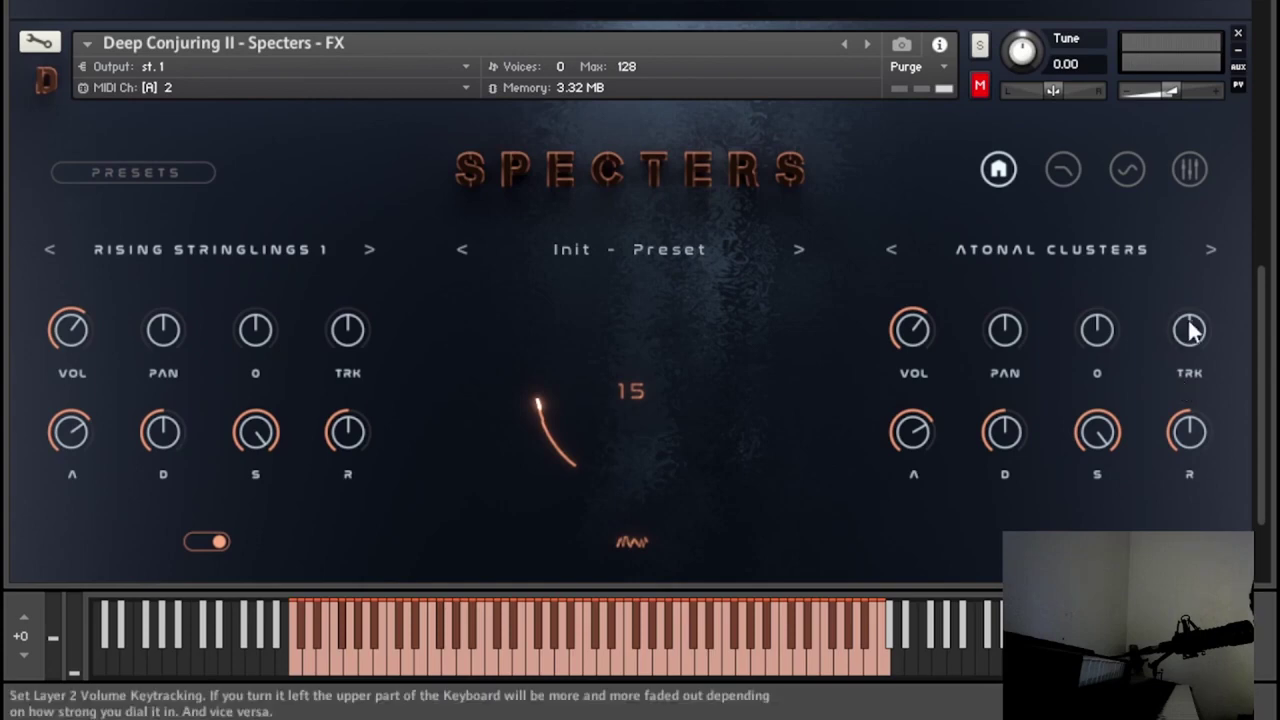
pyautogui.scroll(5, 1265, 360)
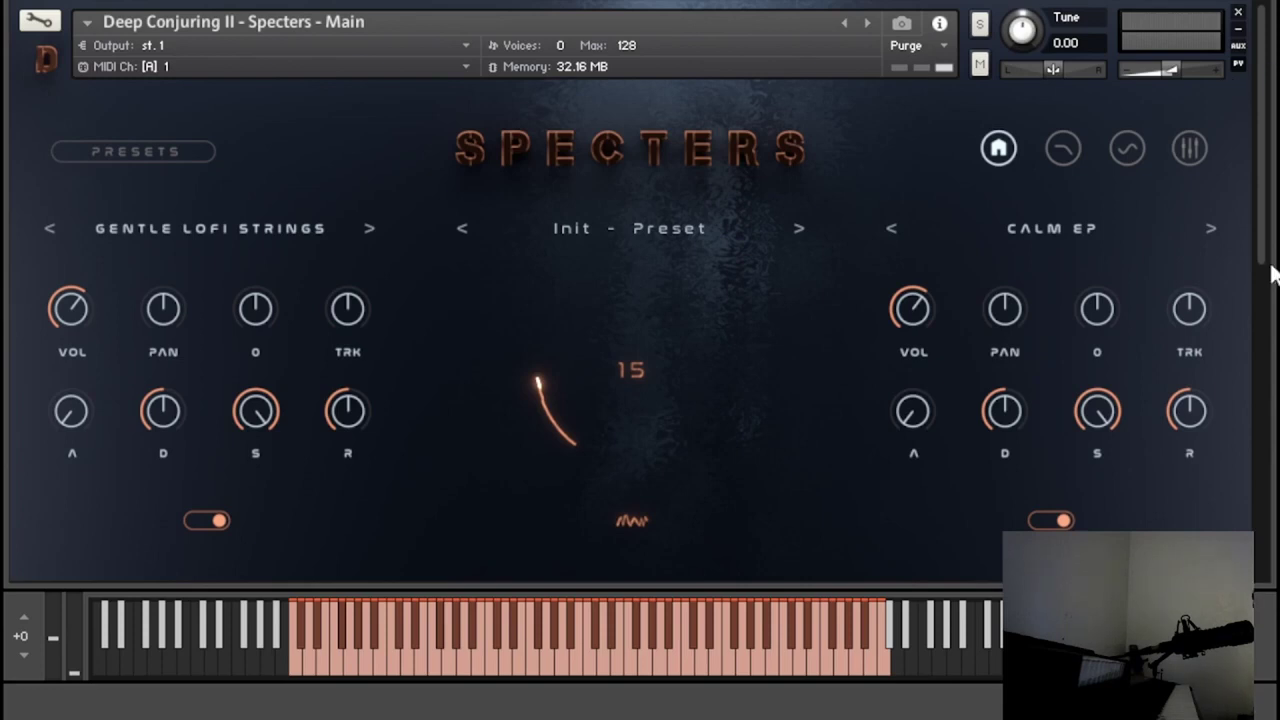
# - Open the Main instrument's preset browser and look through the preset types in the first designer's folder
pyautogui.click(162, 152)
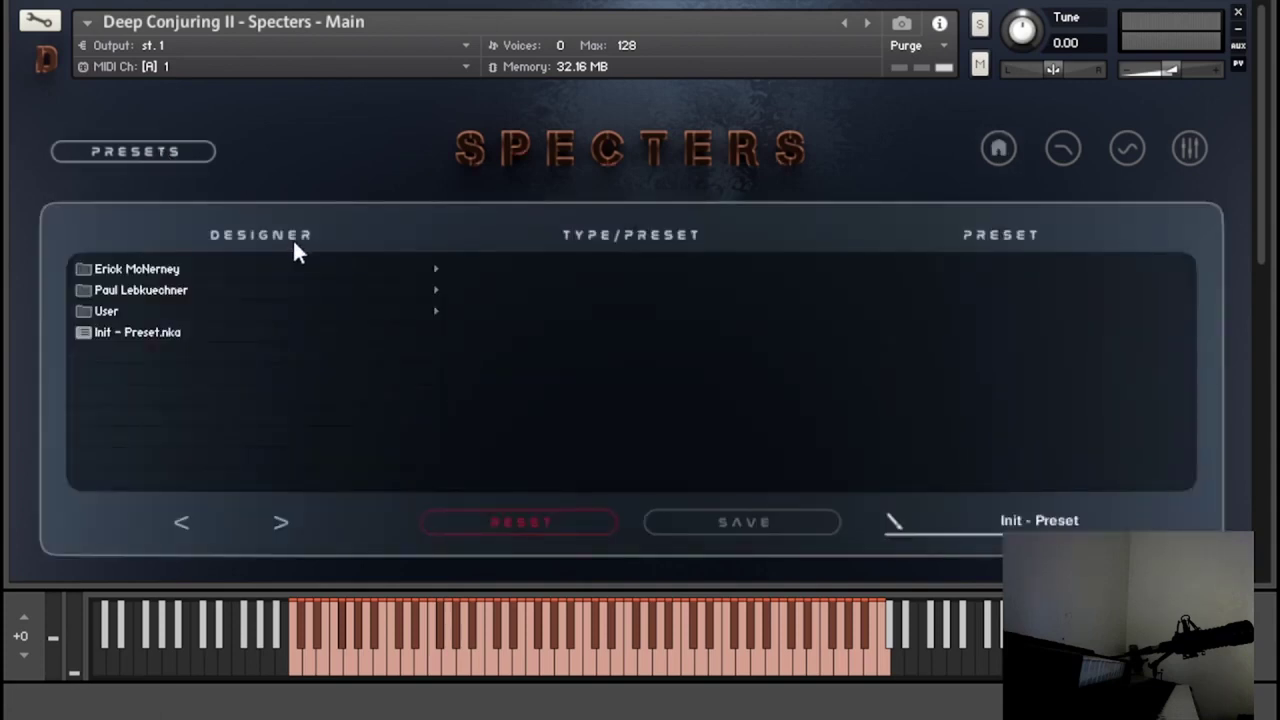
pyautogui.click(150, 272)
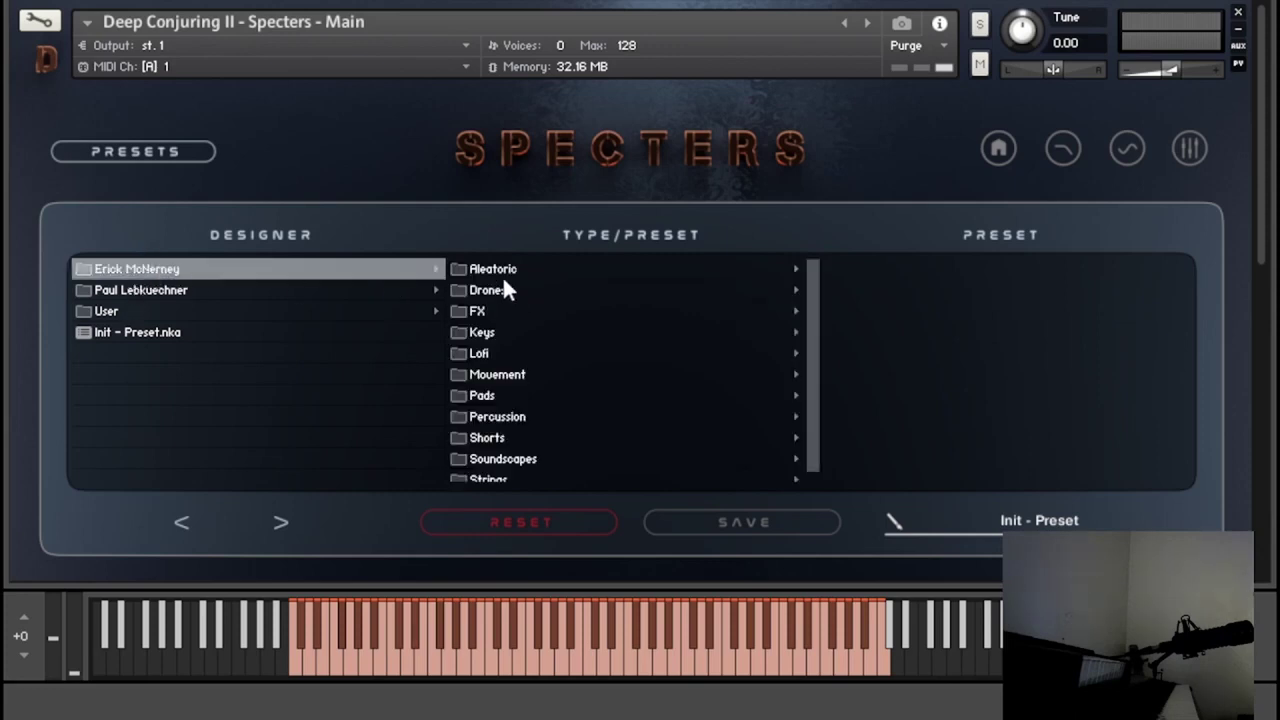
pyautogui.scroll(-1, 805, 300)
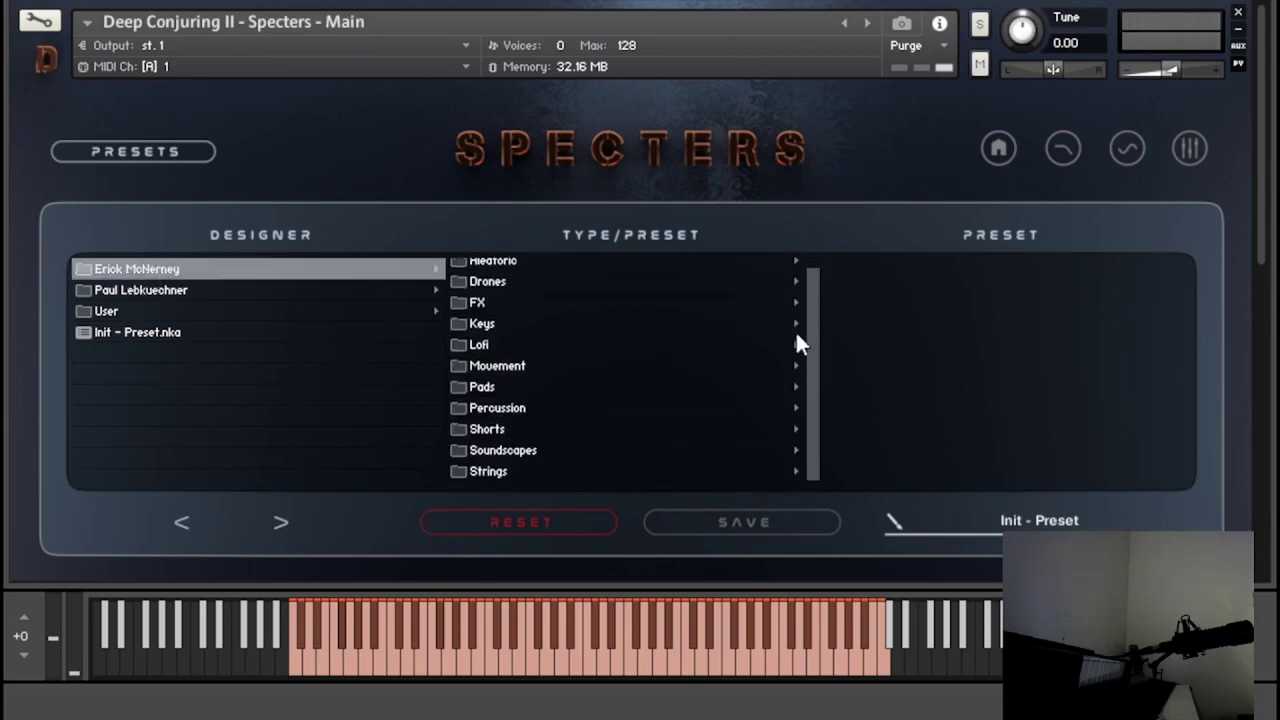
pyautogui.scroll(1, 795, 330)
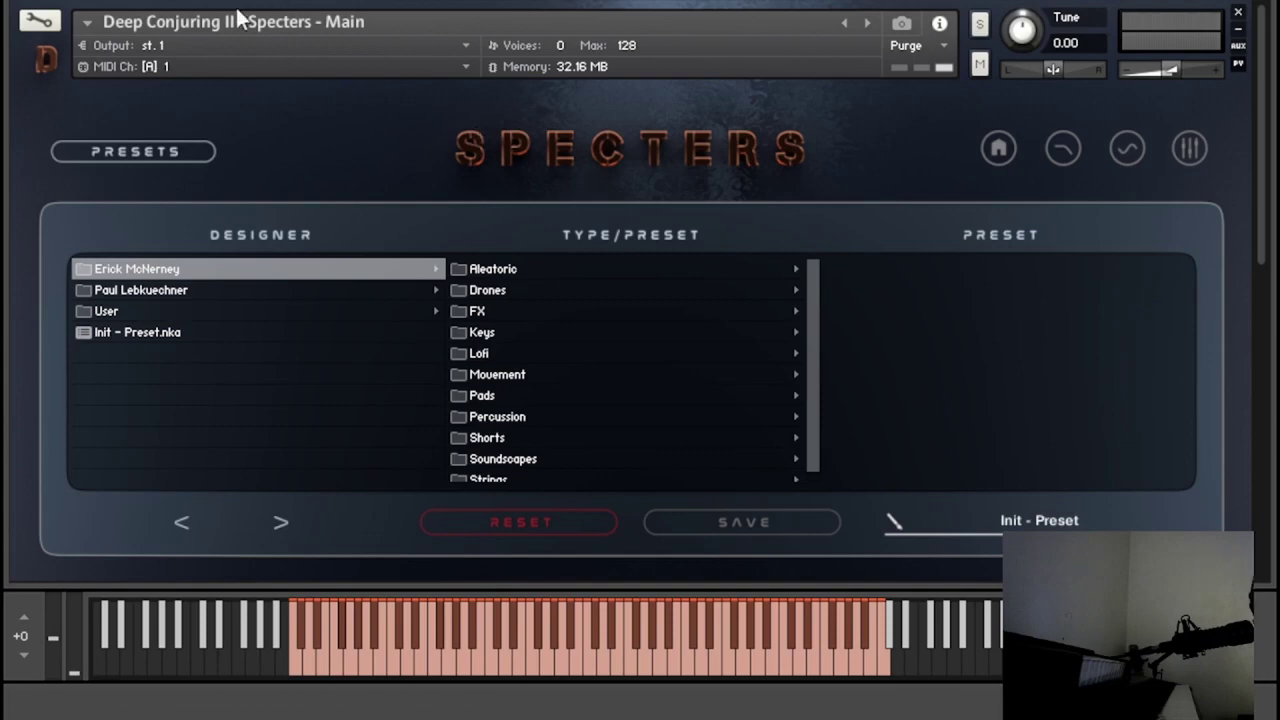
# - Look at the Main instrument's edit mode, close it, and return to the home page
pyautogui.click(40, 22)
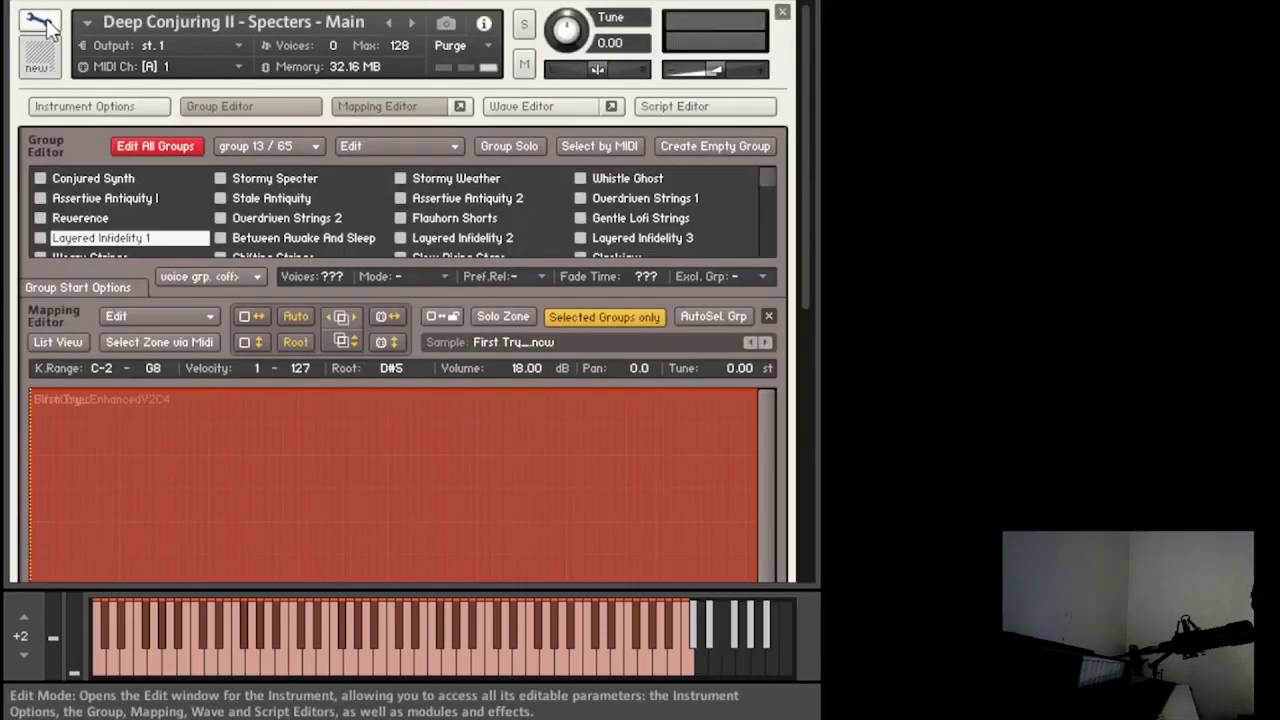
pyautogui.click(41, 33)
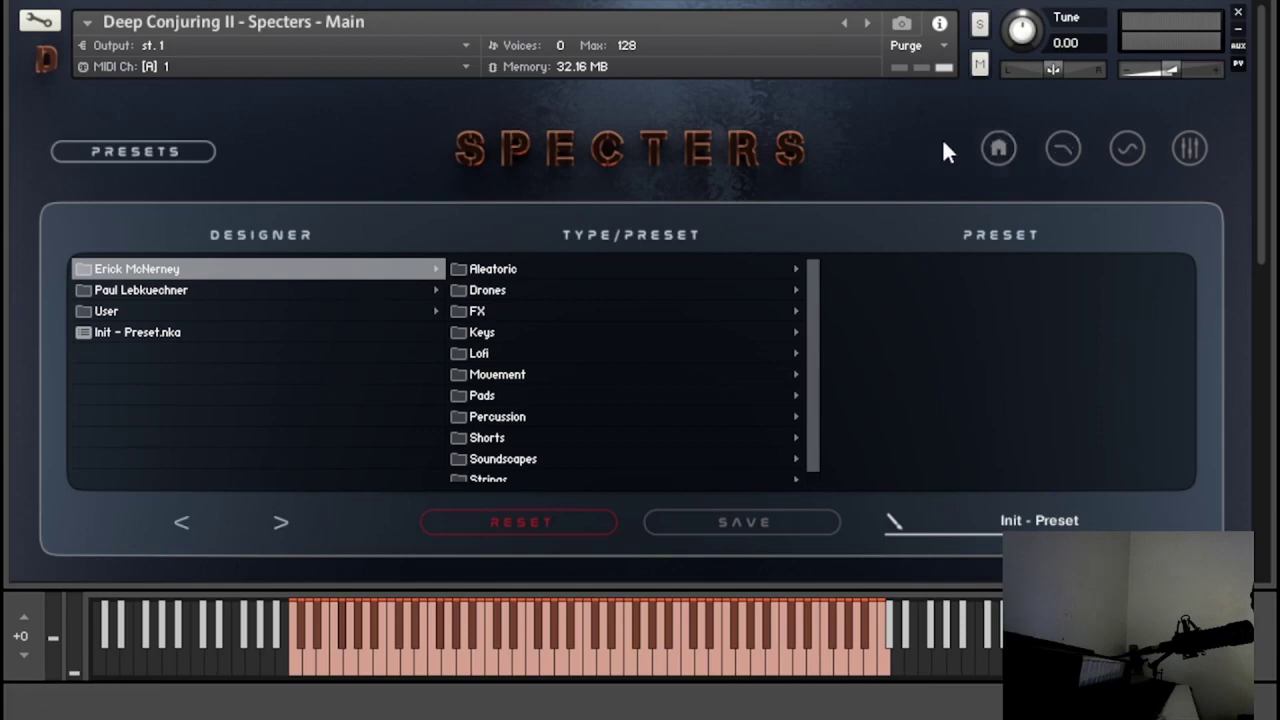
pyautogui.click(997, 148)
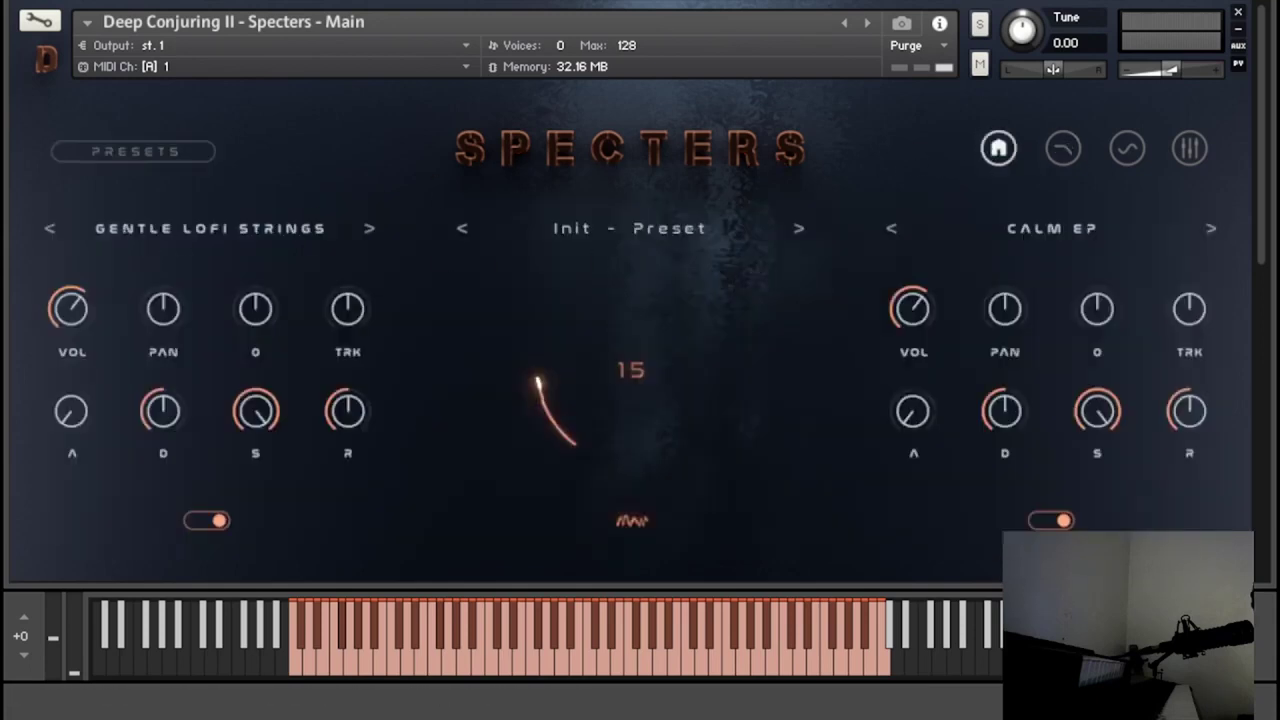
# - Browse the layer instruments, switching Layer 2 to Bellish Static and Layer 1 to Between Awake And Sleep
pyautogui.click(232, 230)
pyautogui.click(378, 190)
pyautogui.click(1063, 229)
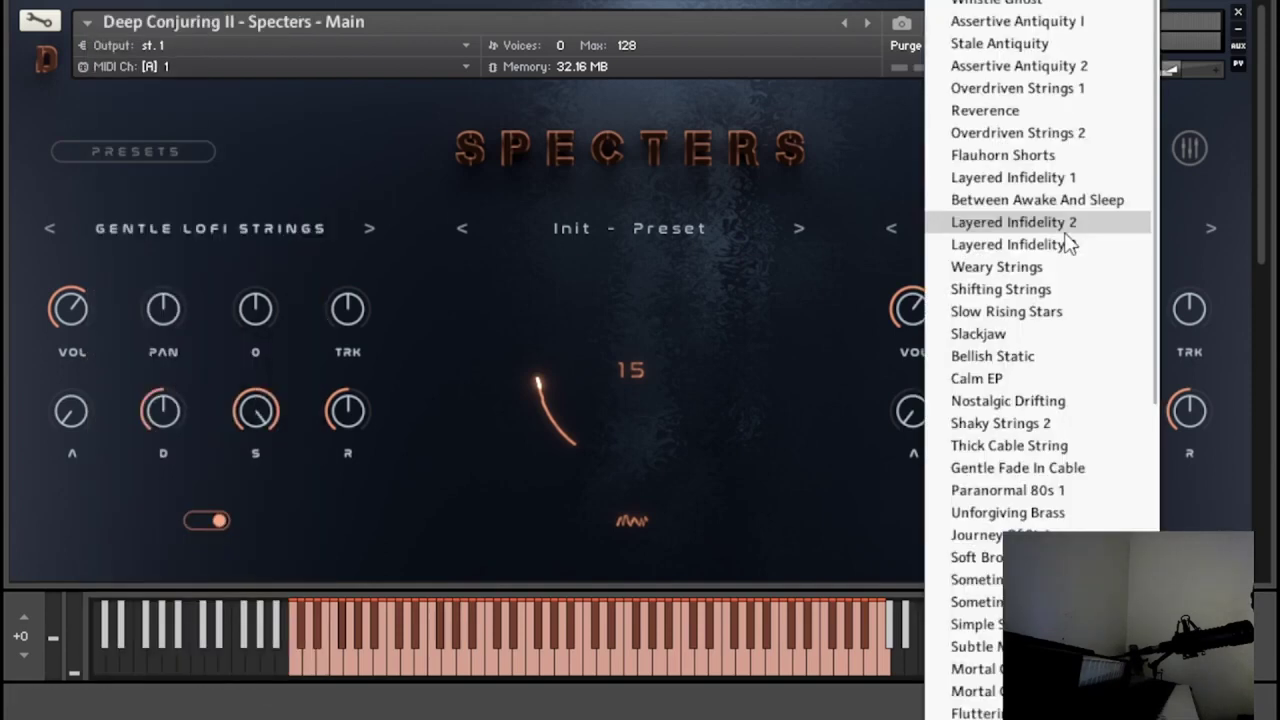
pyautogui.click(1220, 228)
pyautogui.click(1216, 229)
pyautogui.click(1212, 225)
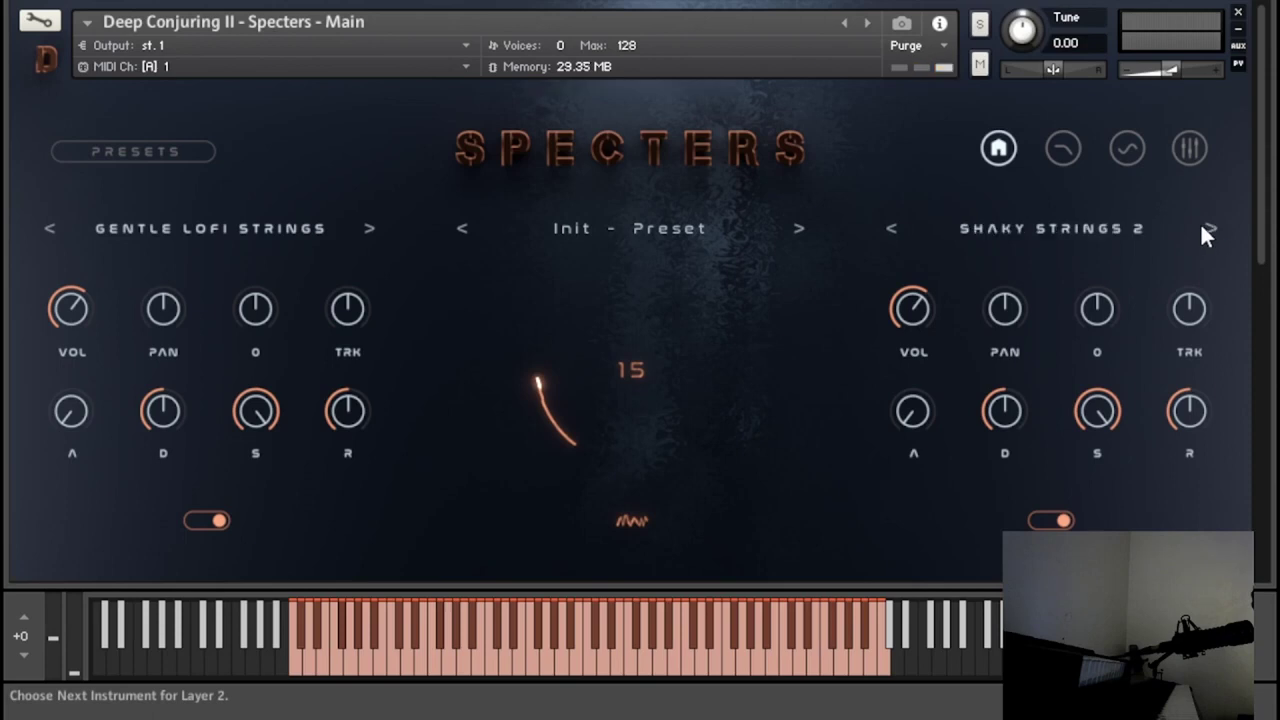
pyautogui.click(892, 226)
pyautogui.click(892, 226)
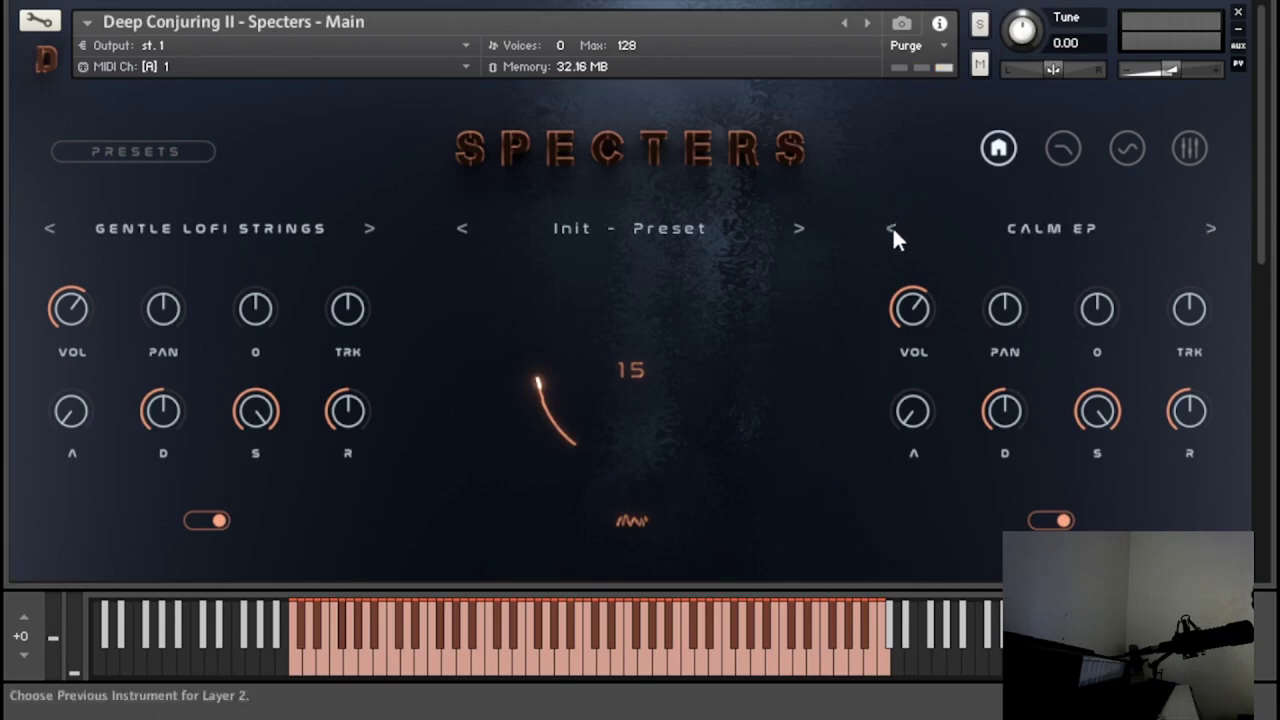
pyautogui.click(892, 226)
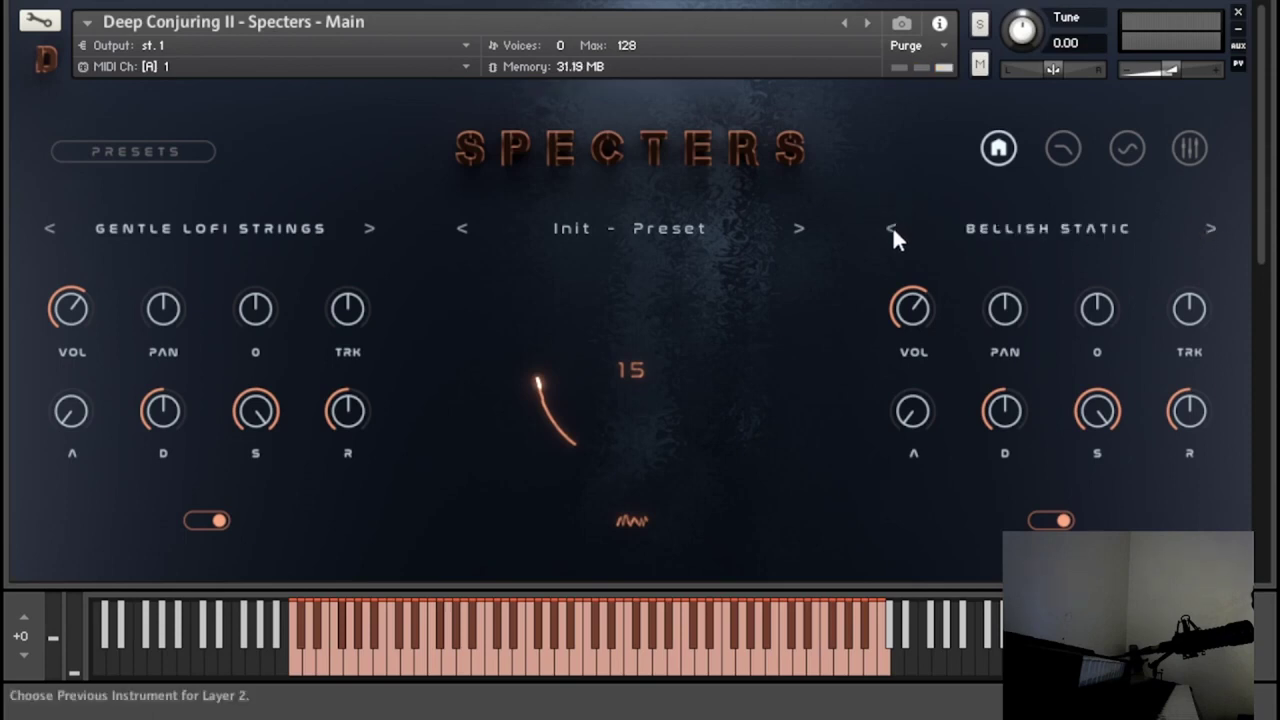
pyautogui.click(377, 226)
pyautogui.click(377, 226)
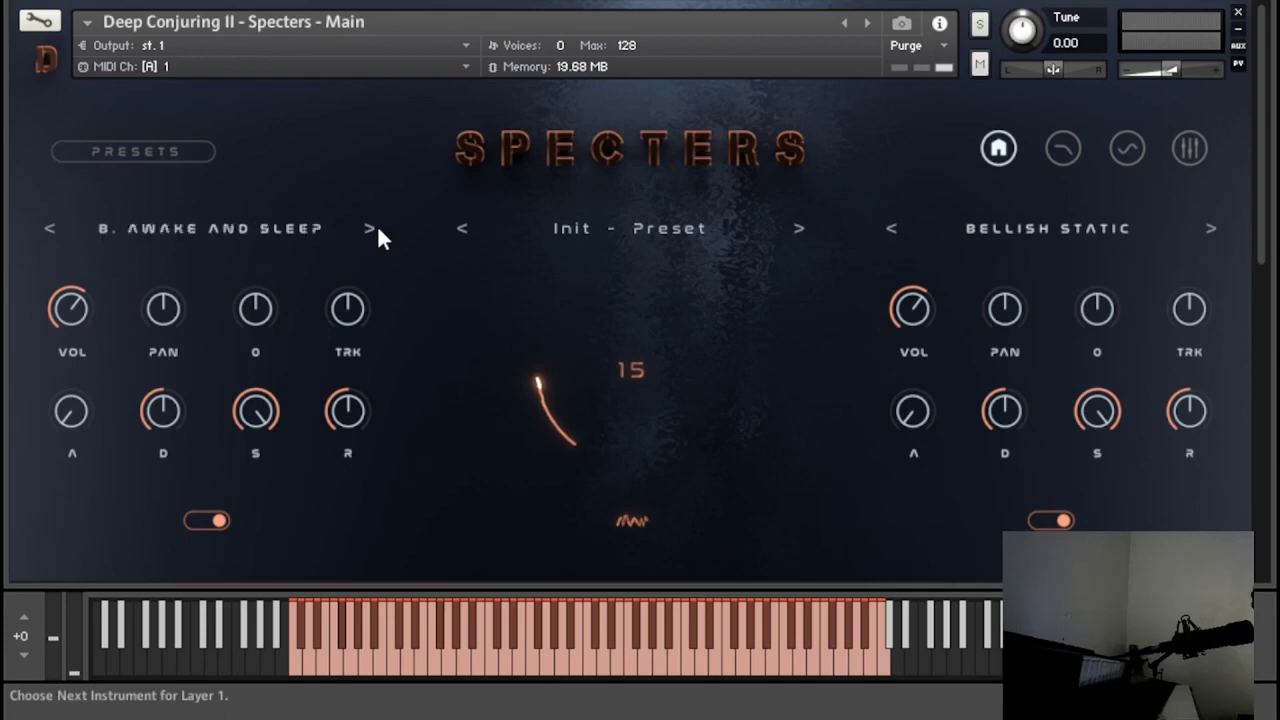
# - Load the Abnormal Windows preset from the first designer's Aleatoric folder and show it on the home page
pyautogui.click(808, 227)
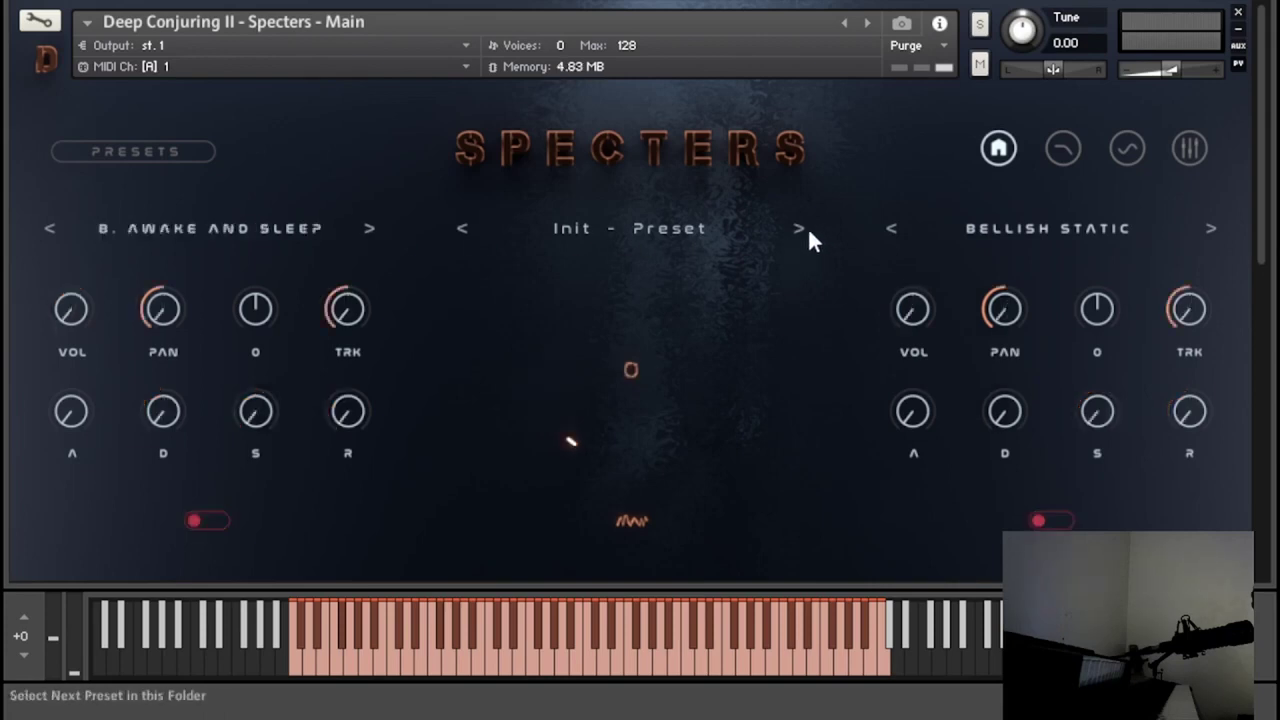
pyautogui.click(142, 150)
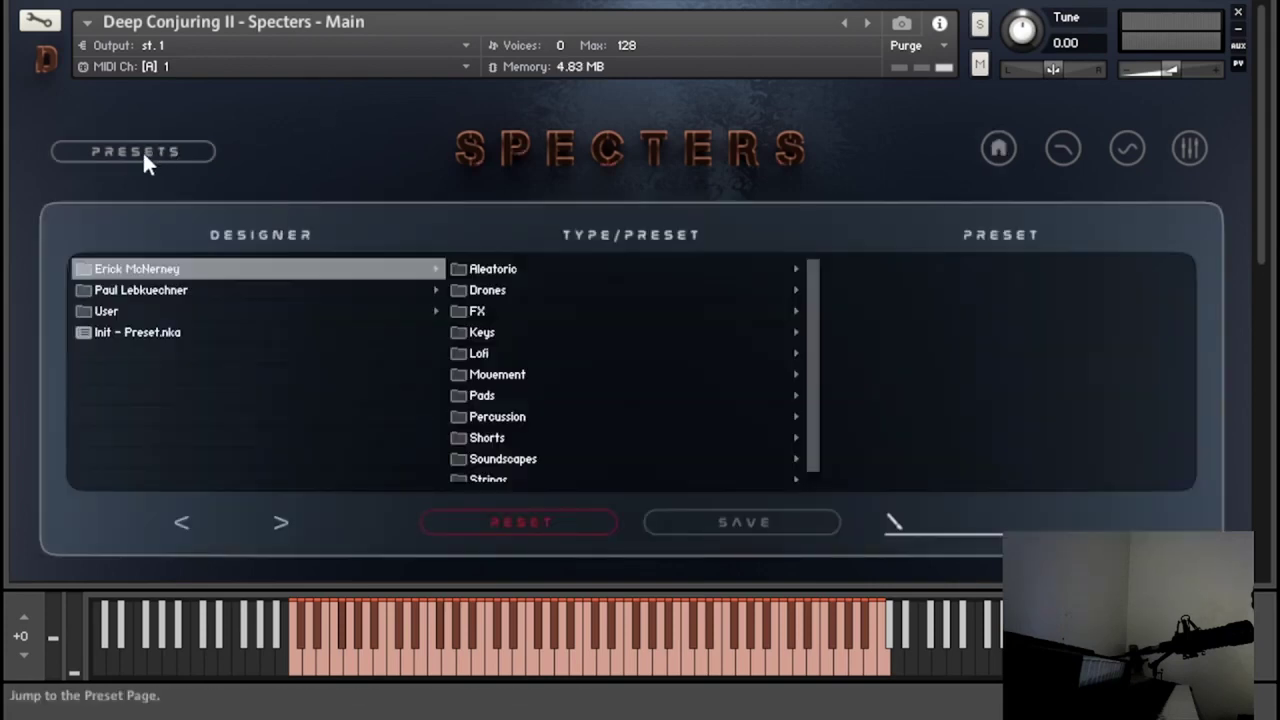
pyautogui.click(517, 270)
pyautogui.click(880, 270)
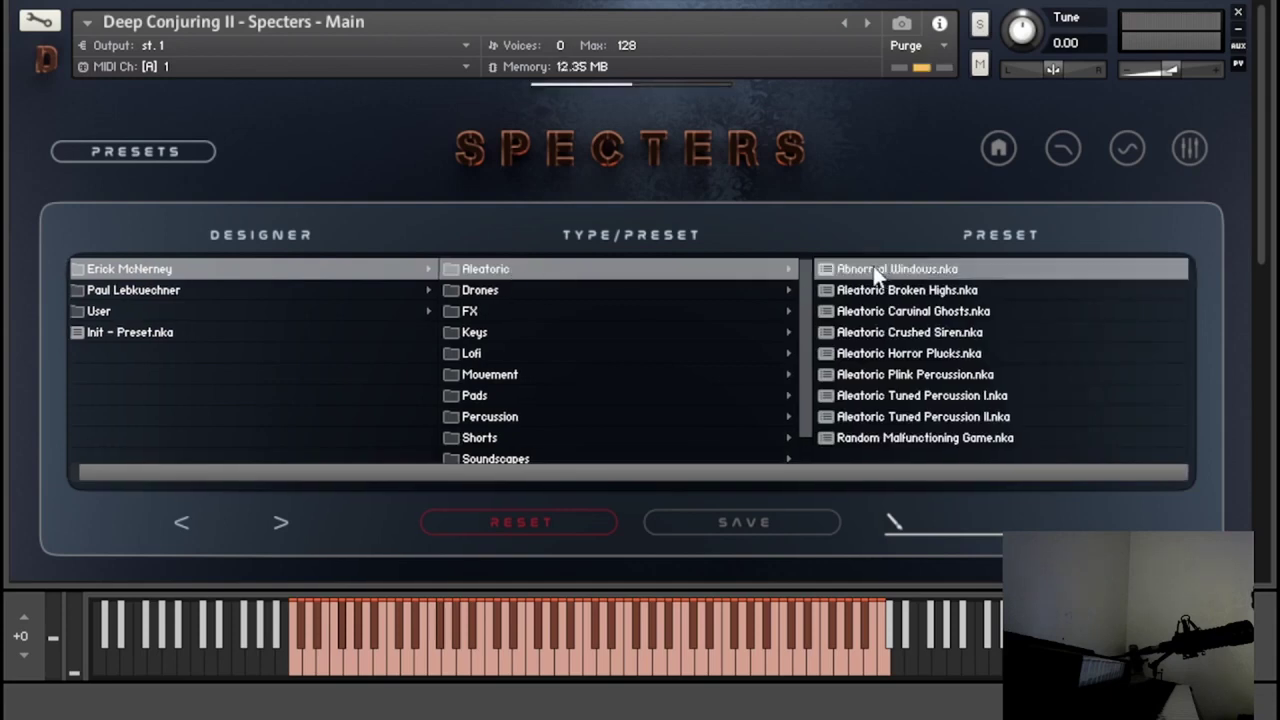
pyautogui.click(999, 154)
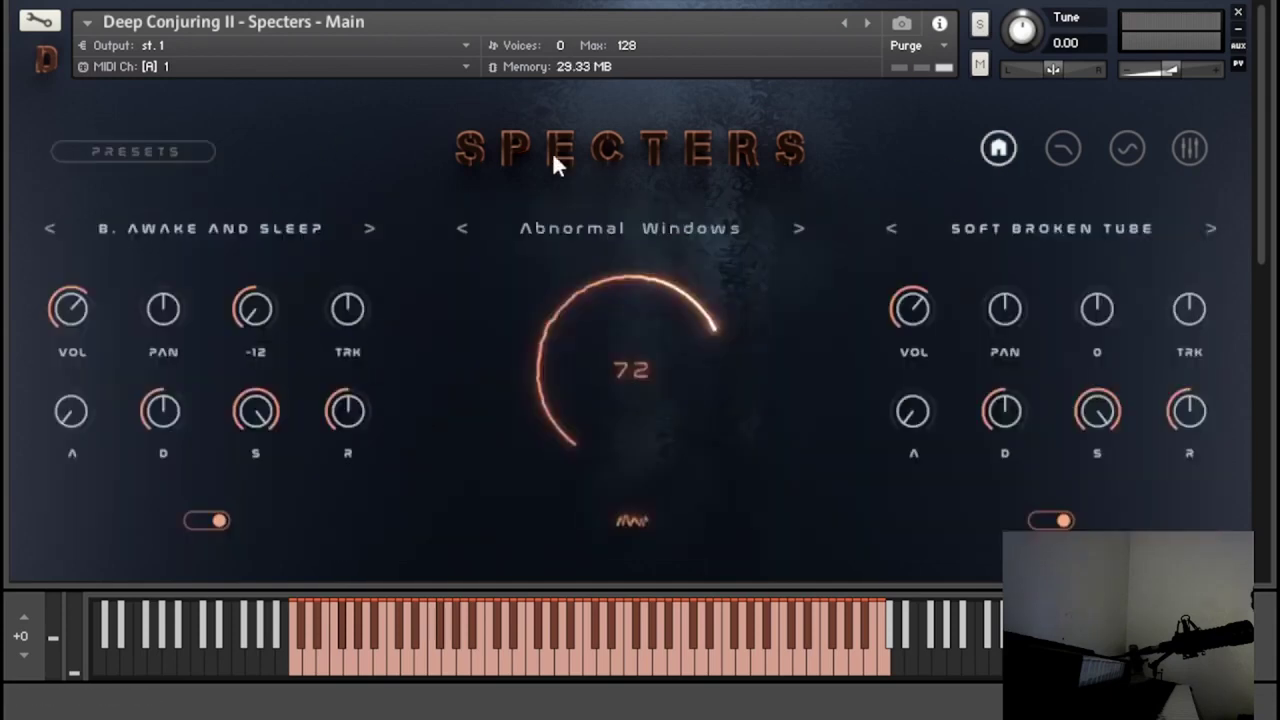
# - Advance through the presets of the Aleatoric folder to Aleatoric Horror Plucks
pyautogui.click(801, 232)
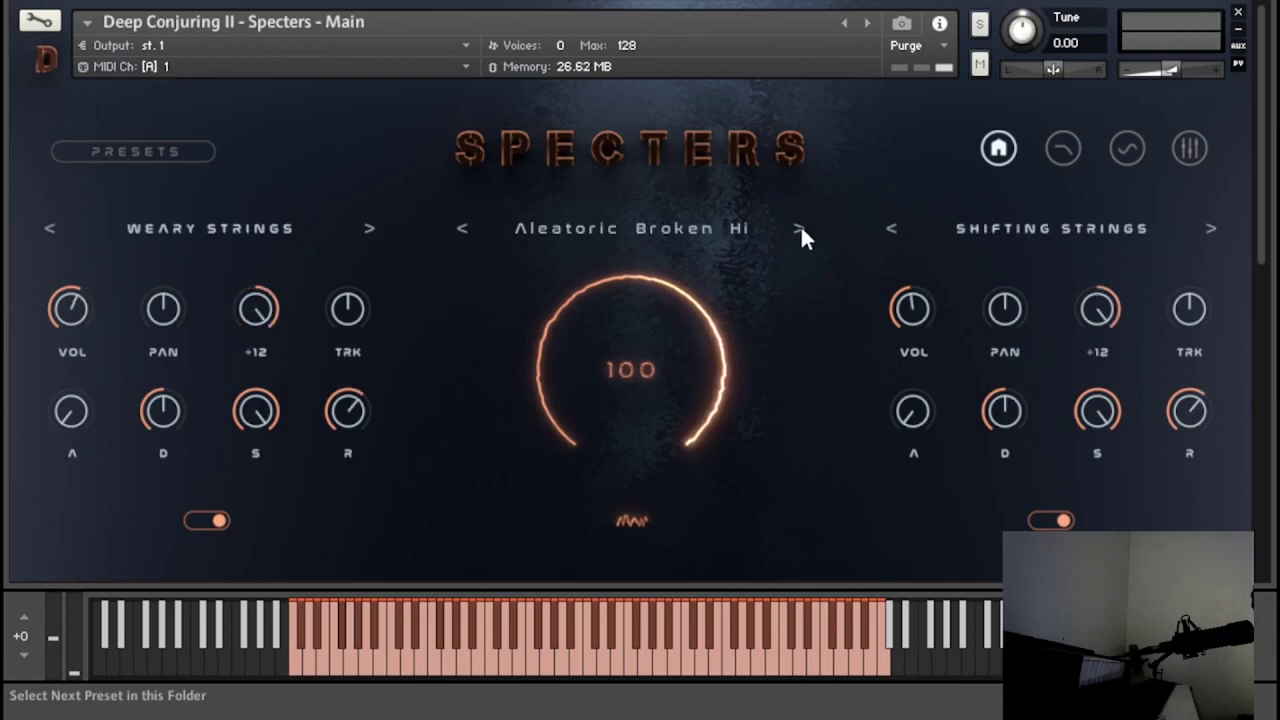
pyautogui.click(801, 232)
pyautogui.click(801, 232)
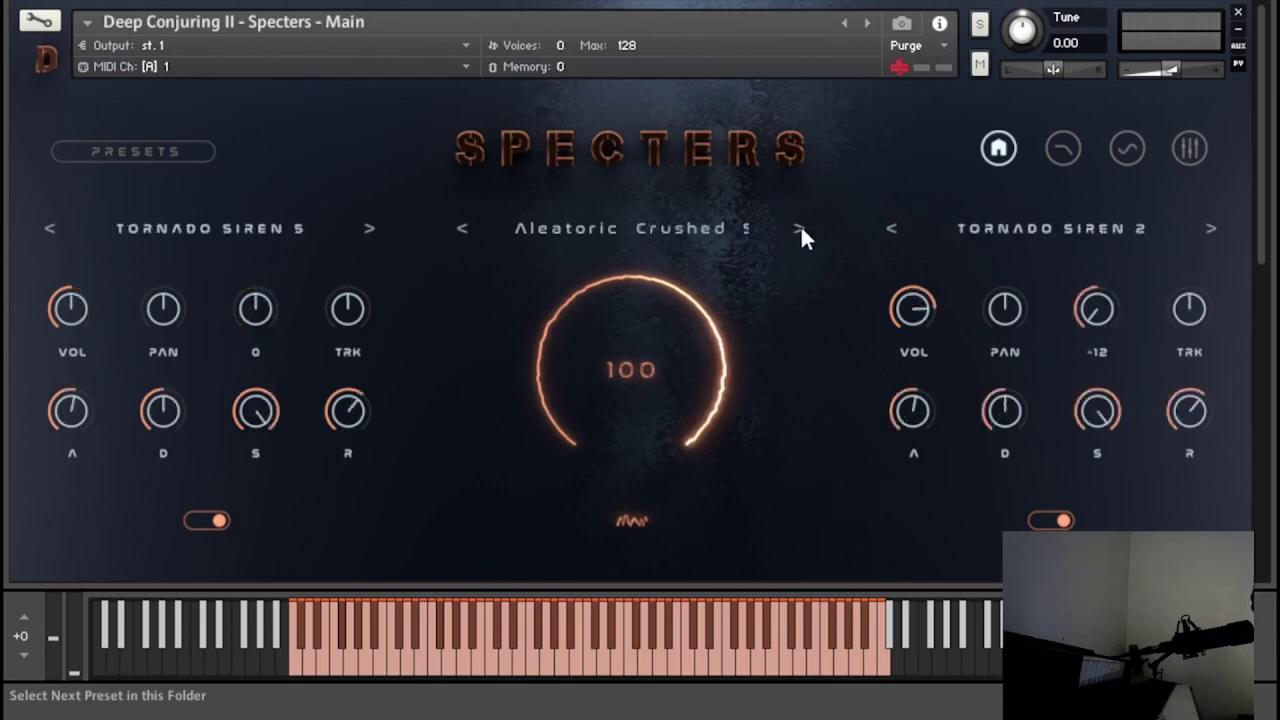
pyautogui.click(801, 232)
# - Load the Dark Warning preset from the Drones folder and show it on the home page
pyautogui.click(106, 148)
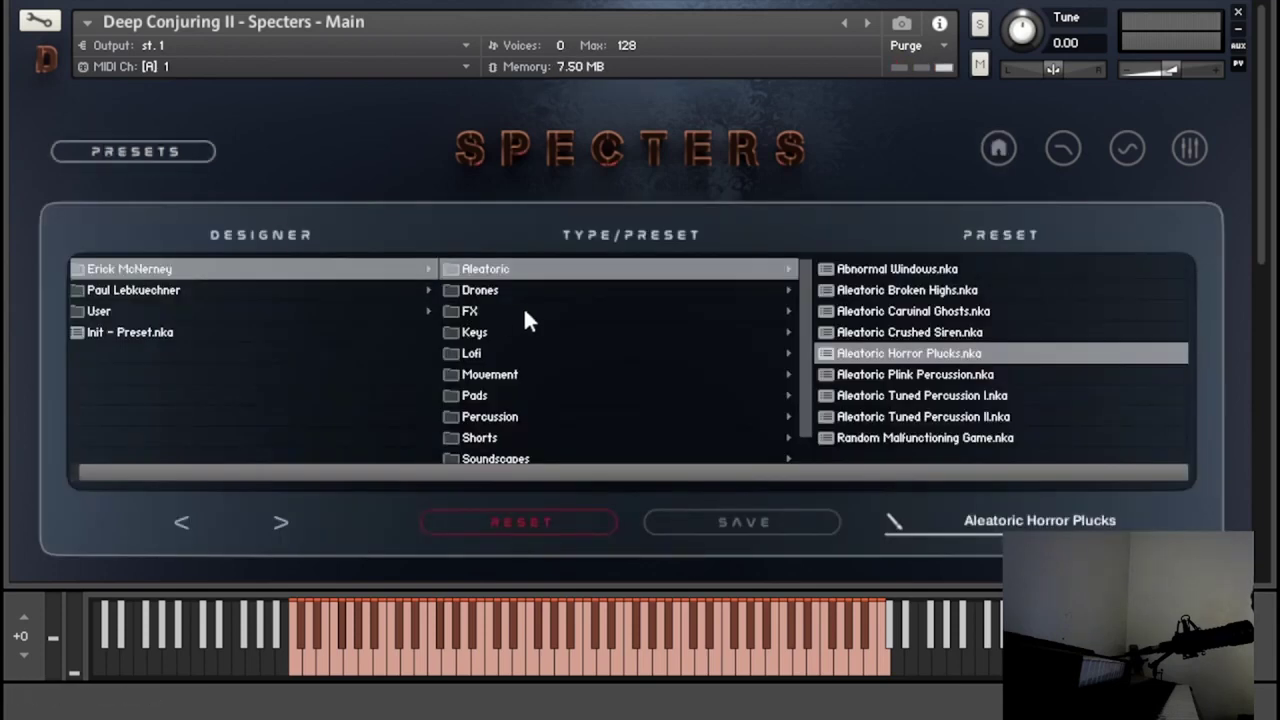
pyautogui.click(505, 290)
pyautogui.click(900, 269)
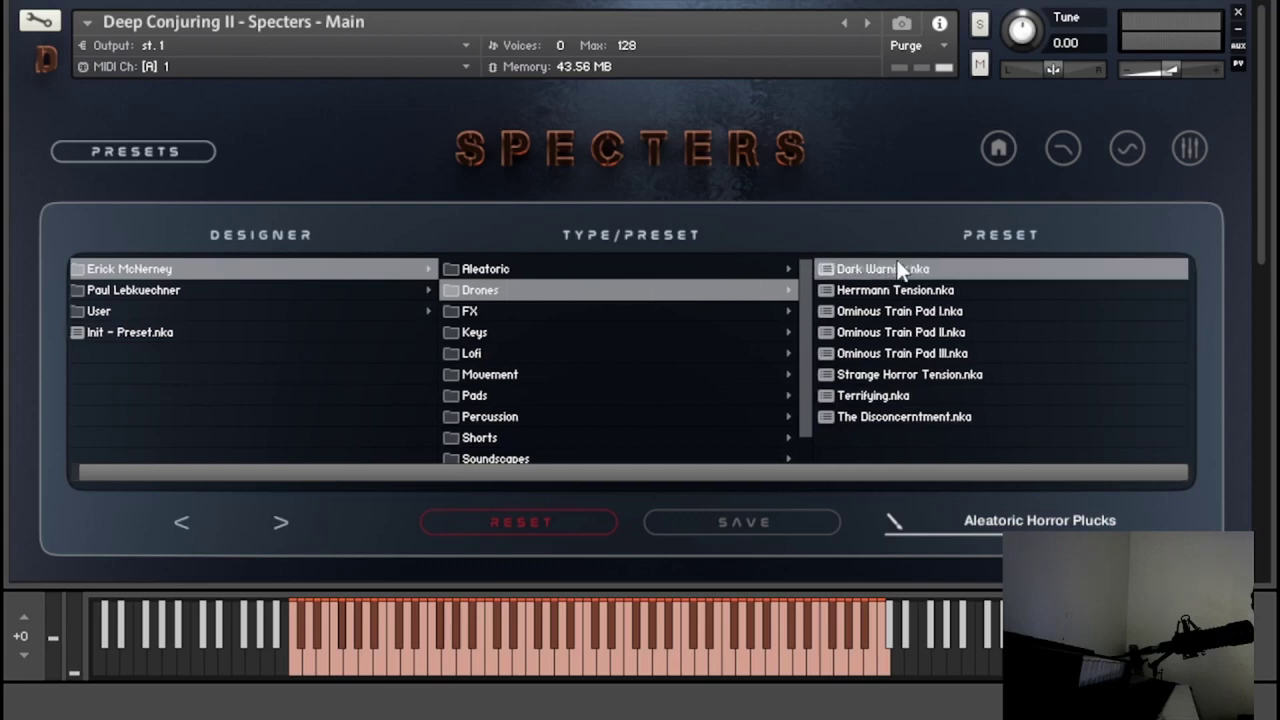
pyautogui.click(998, 148)
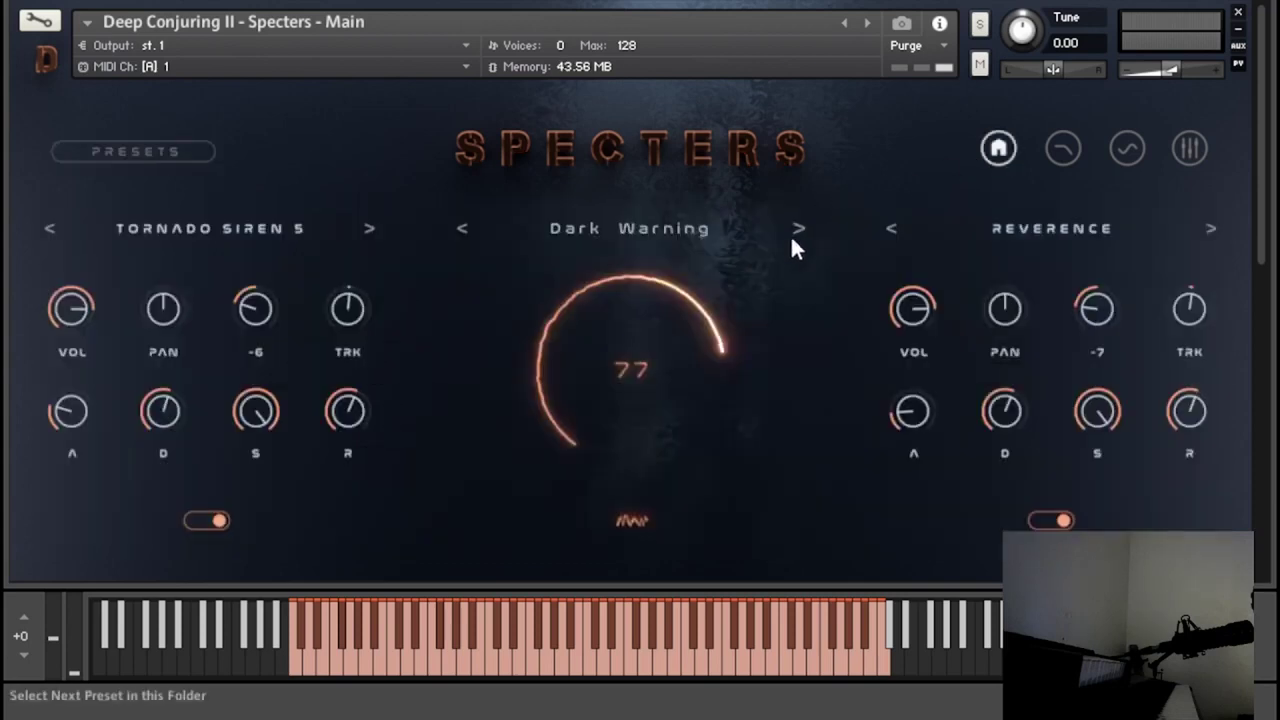
# - Advance to the Ominous Train Pad I preset, check it in the preset browser, and return to the home page
pyautogui.click(795, 228)
pyautogui.click(795, 228)
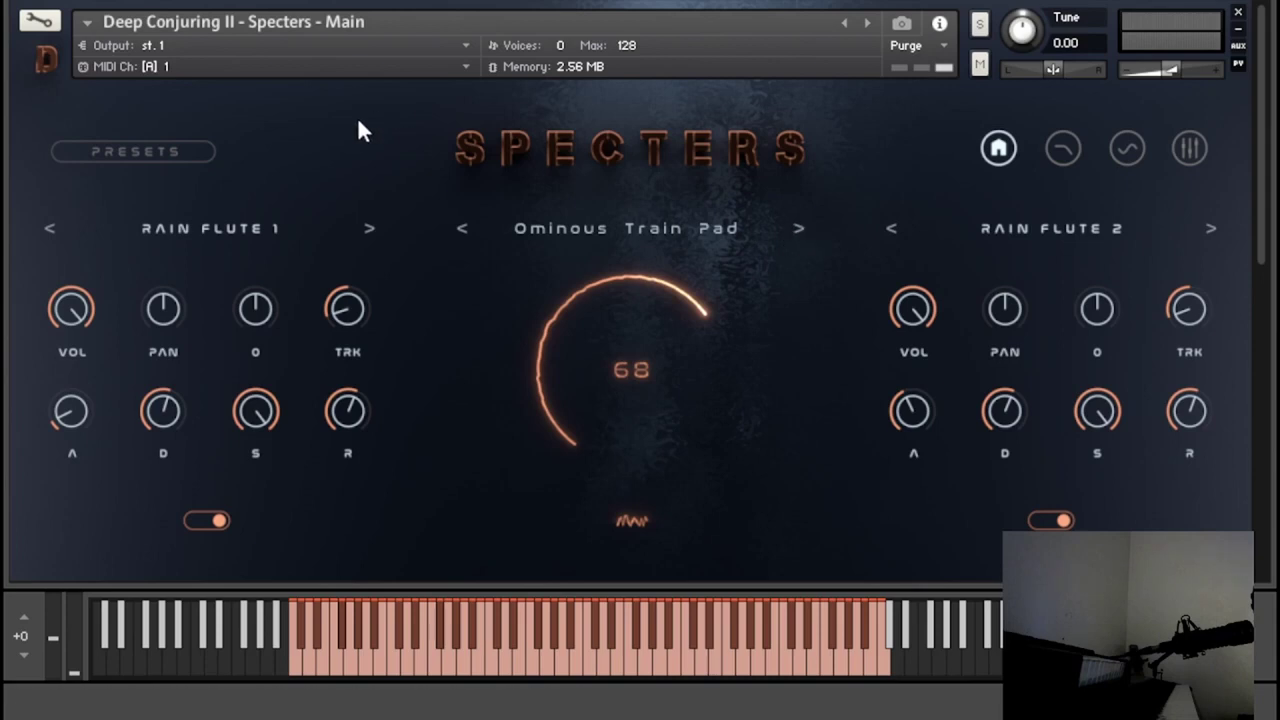
pyautogui.click(166, 150)
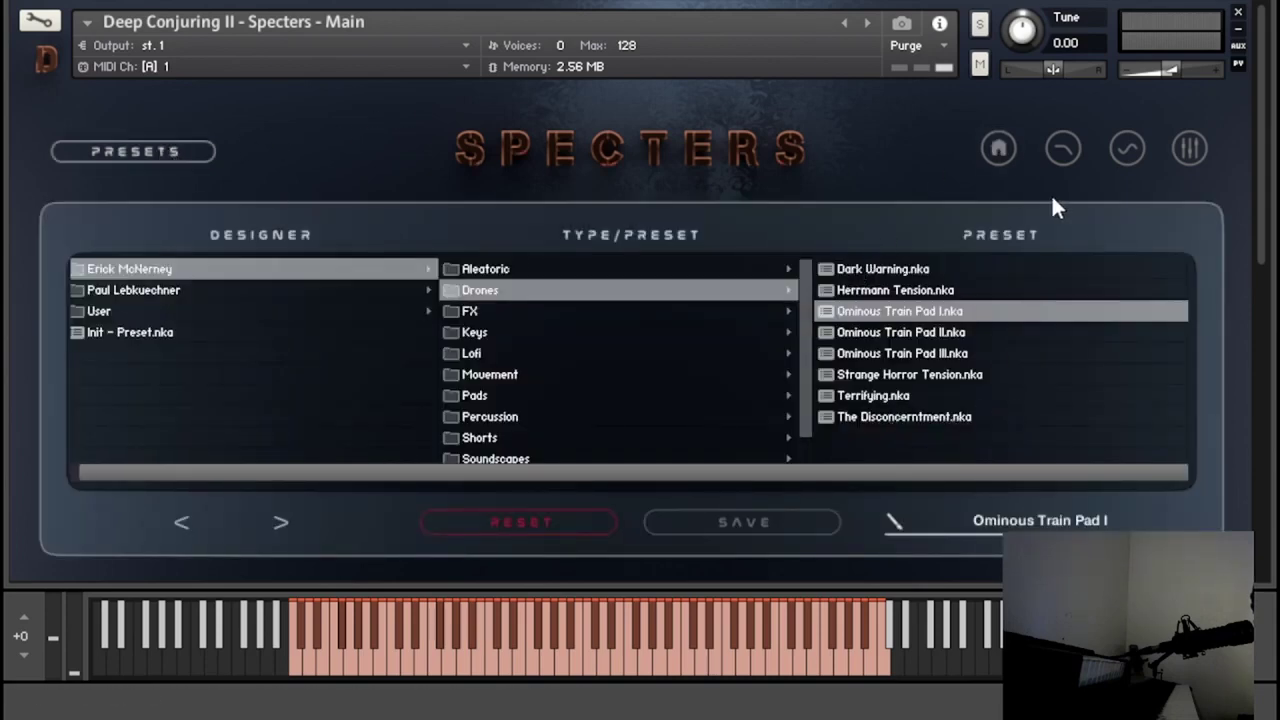
pyautogui.click(993, 156)
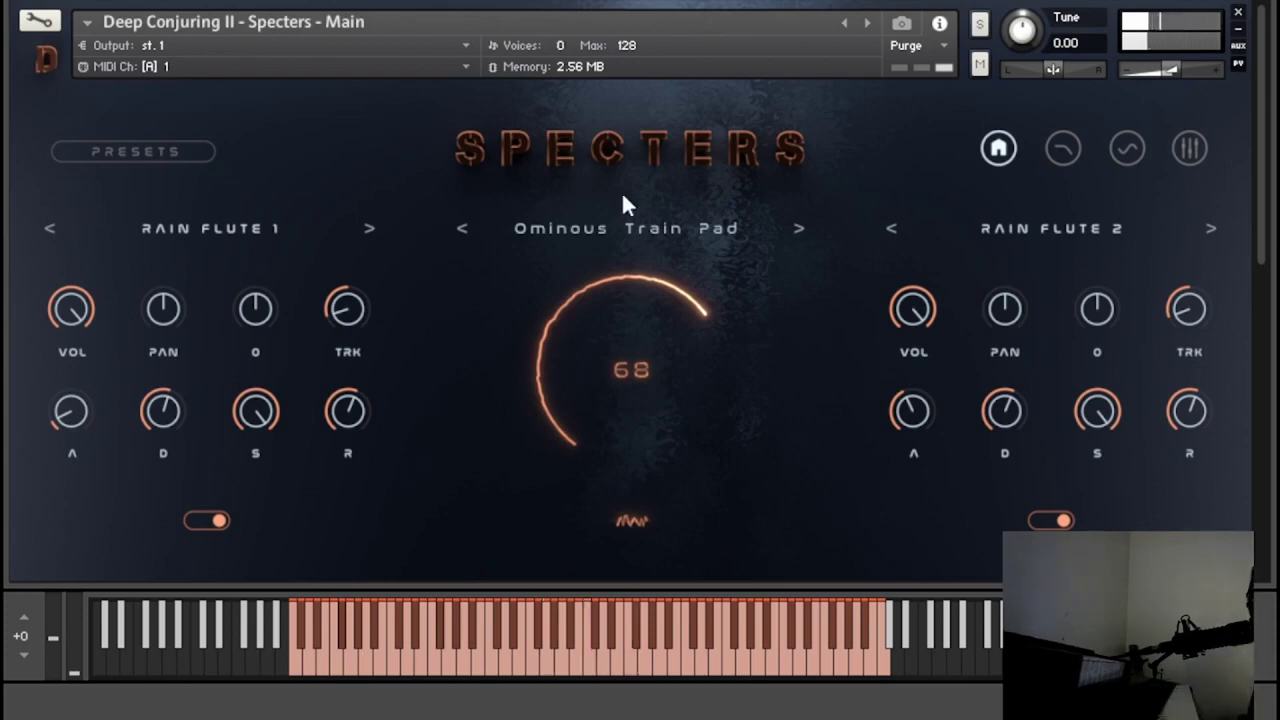
# - Load the Herrmann Tension preset from the Drones folder and show it on the home page
pyautogui.click(149, 166)
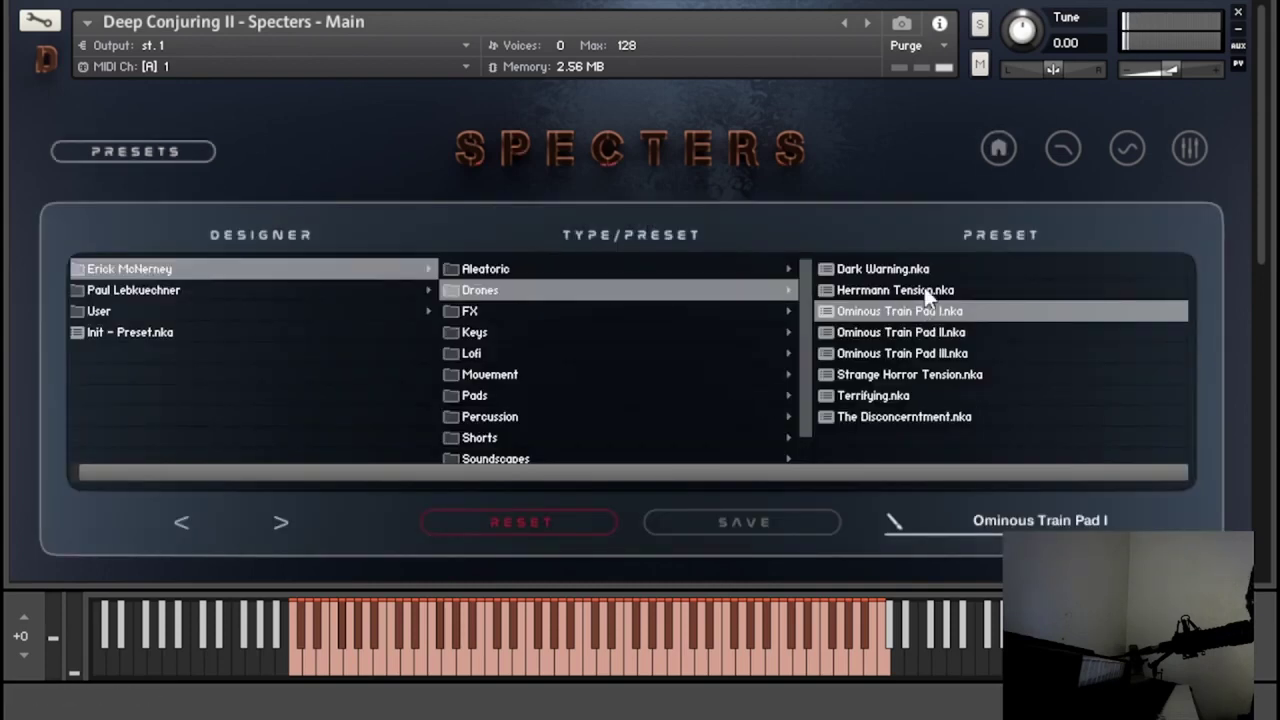
pyautogui.click(876, 292)
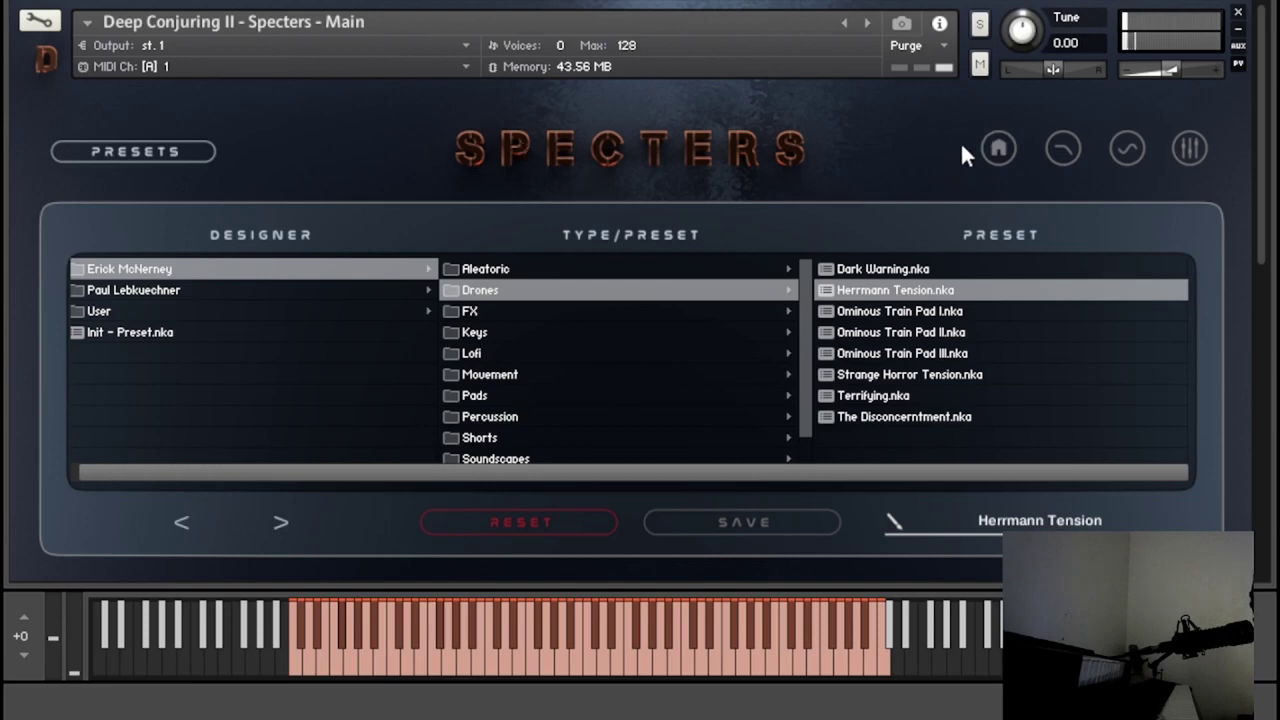
pyautogui.click(999, 152)
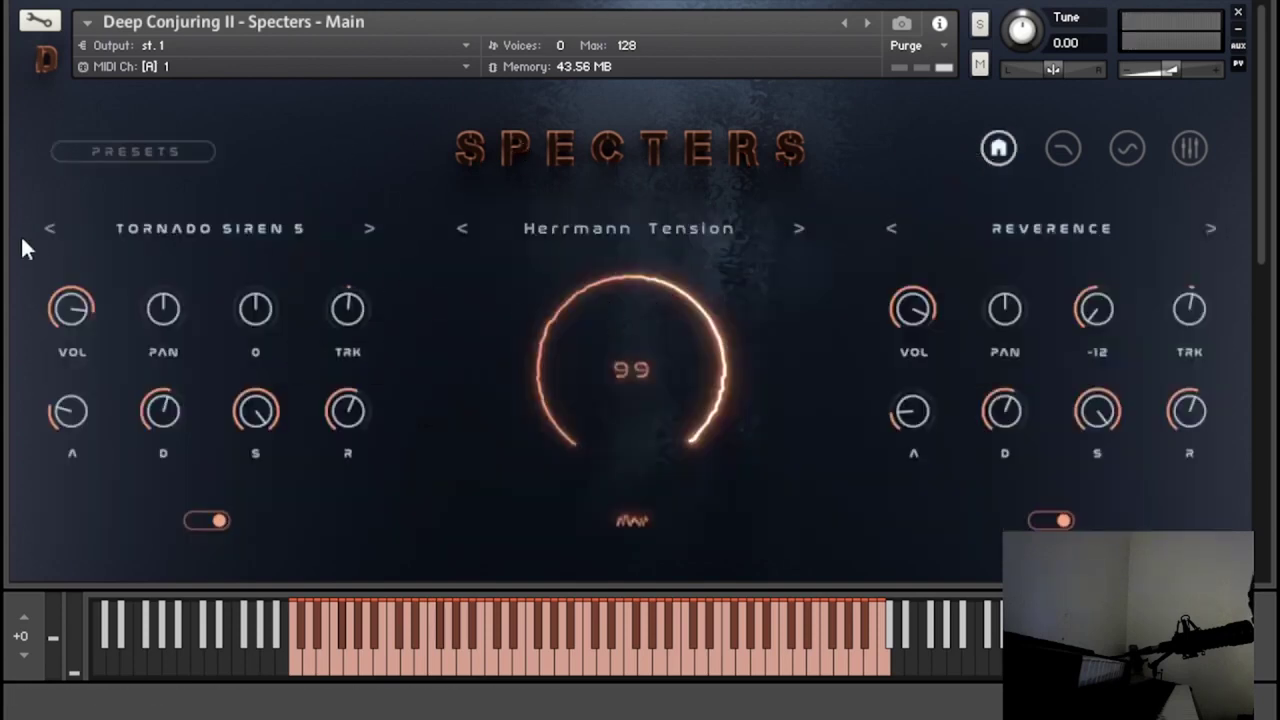
# - Lower the volume of Layer 1, Tornado Siren 5, slightly
pyautogui.moveTo(78, 319); pyautogui.dragTo(18, 344)
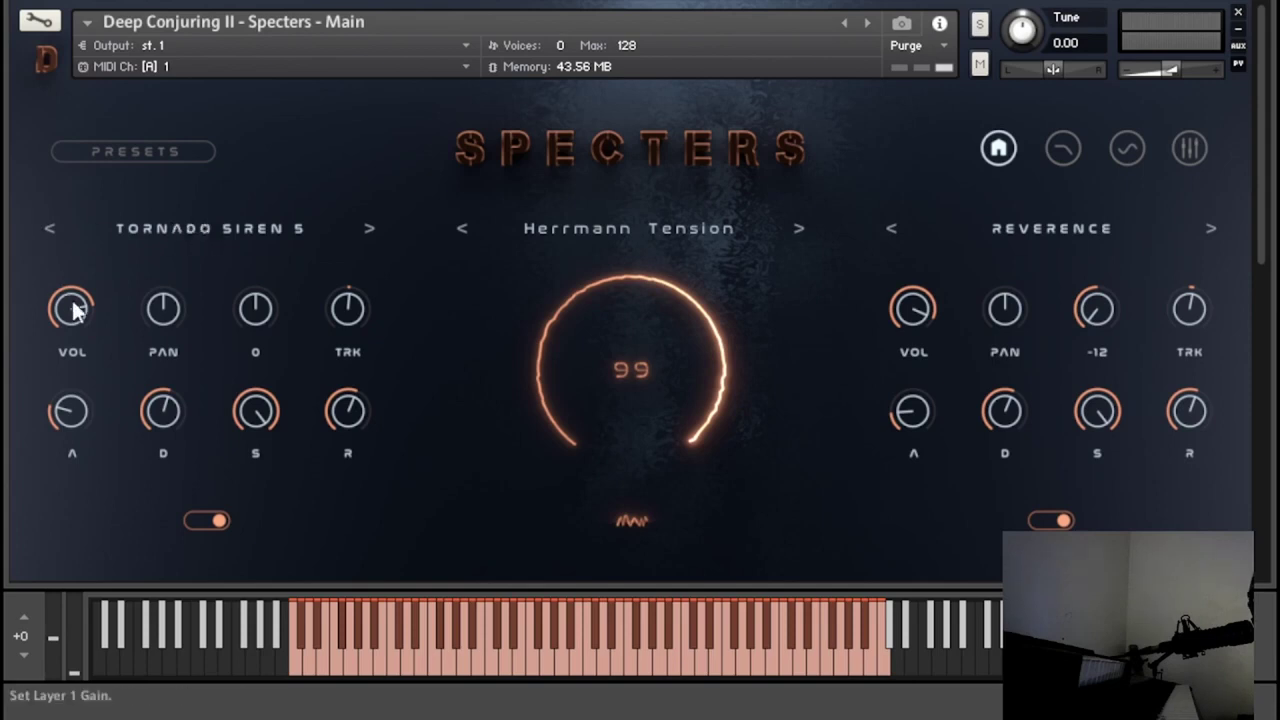
pyautogui.moveTo(62, 357); pyautogui.dragTo(68, 311)
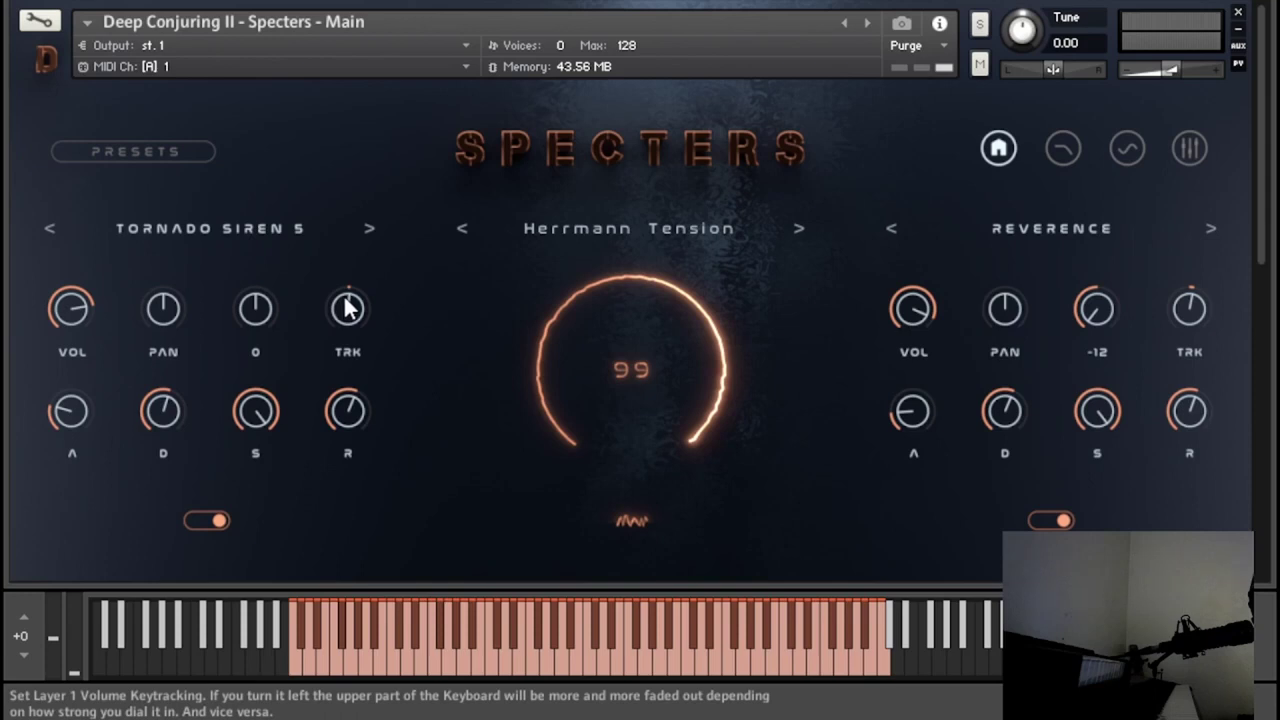
# - Turn Layer 1's volume keytracking down to its minimum and switch off Layer 2, Reverence
pyautogui.moveTo(346, 306); pyautogui.dragTo(316, 341)
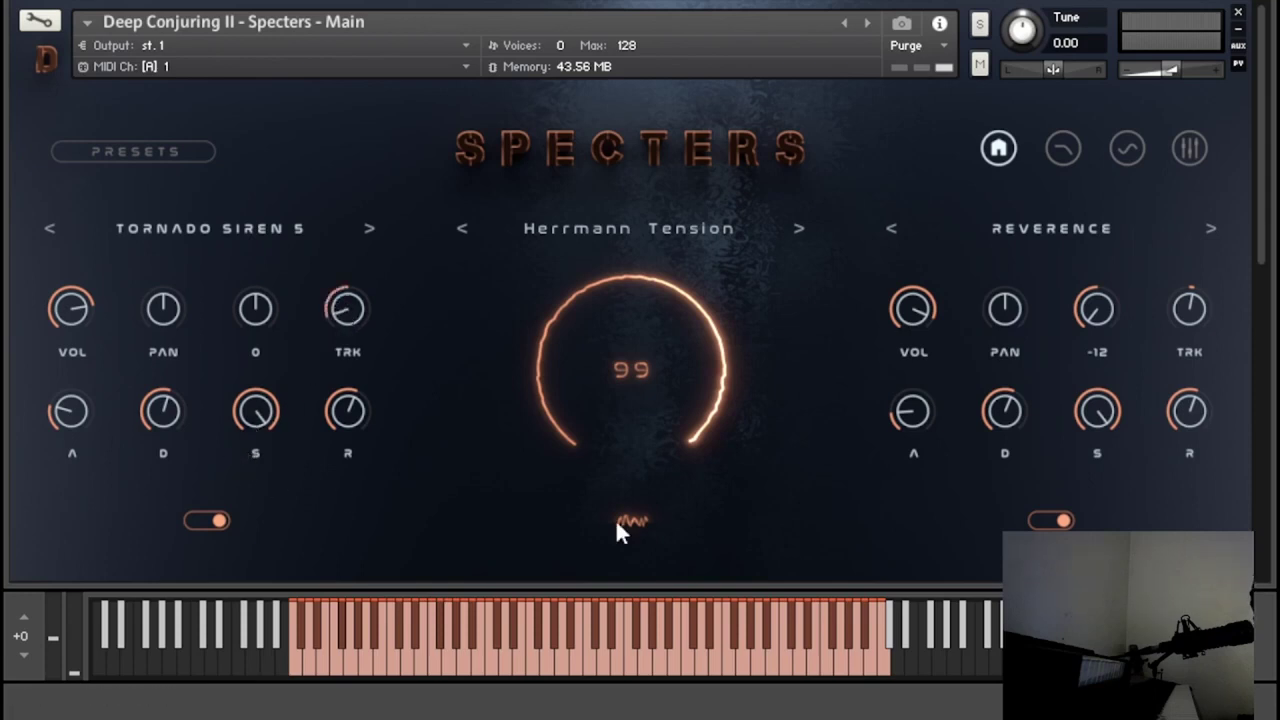
pyautogui.click(1055, 517)
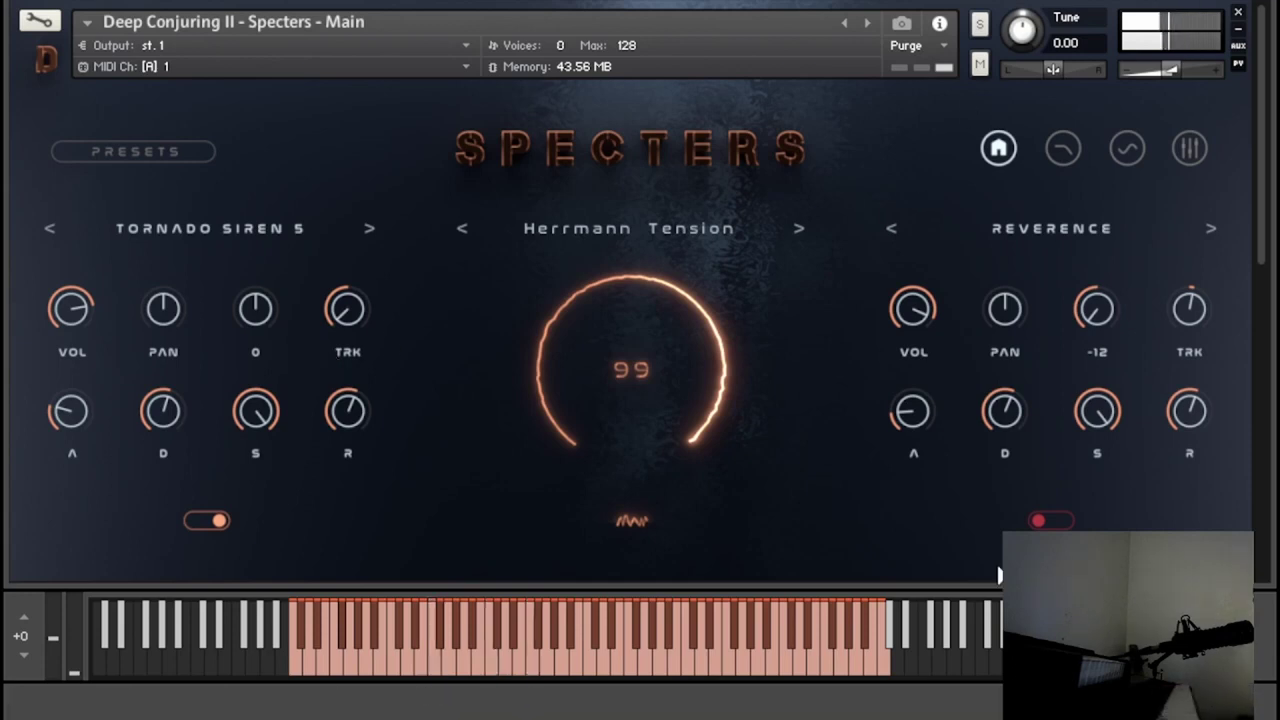
# - Switch Layer 2, Reverence, back on, turn its volume keytracking up to maximum, and set its tuning to +12
pyautogui.click(1080, 522)
pyautogui.moveTo(1189, 300); pyautogui.dragTo(1205, 250)
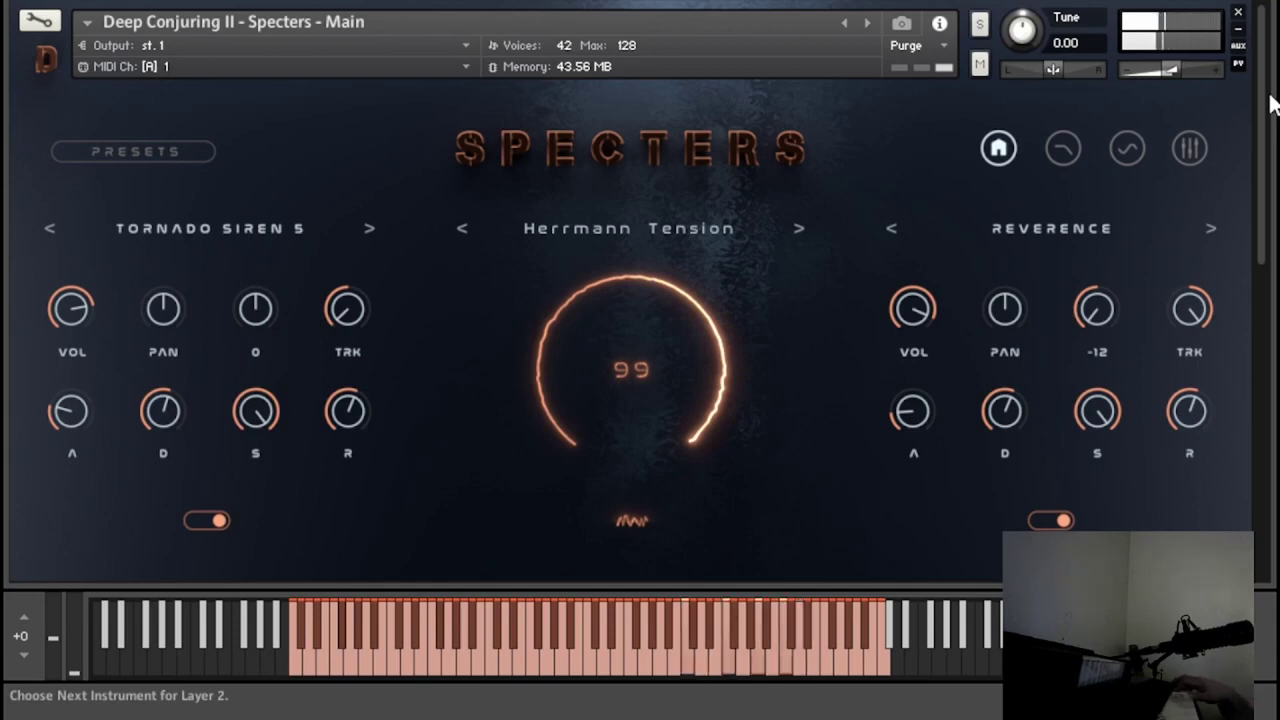
pyautogui.click(1094, 308)
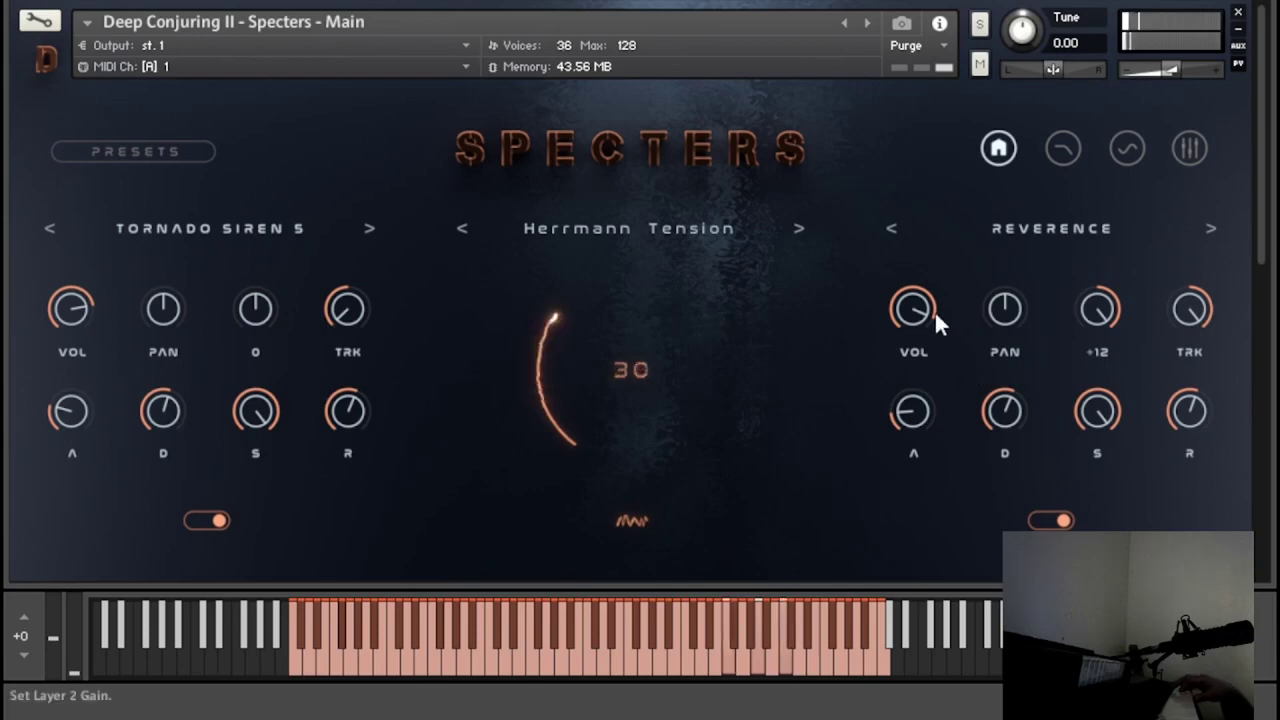
# - Raise Layer 2's filter cutoff to a little above the middle on the Shape page and return to the home page
pyautogui.click(1058, 152)
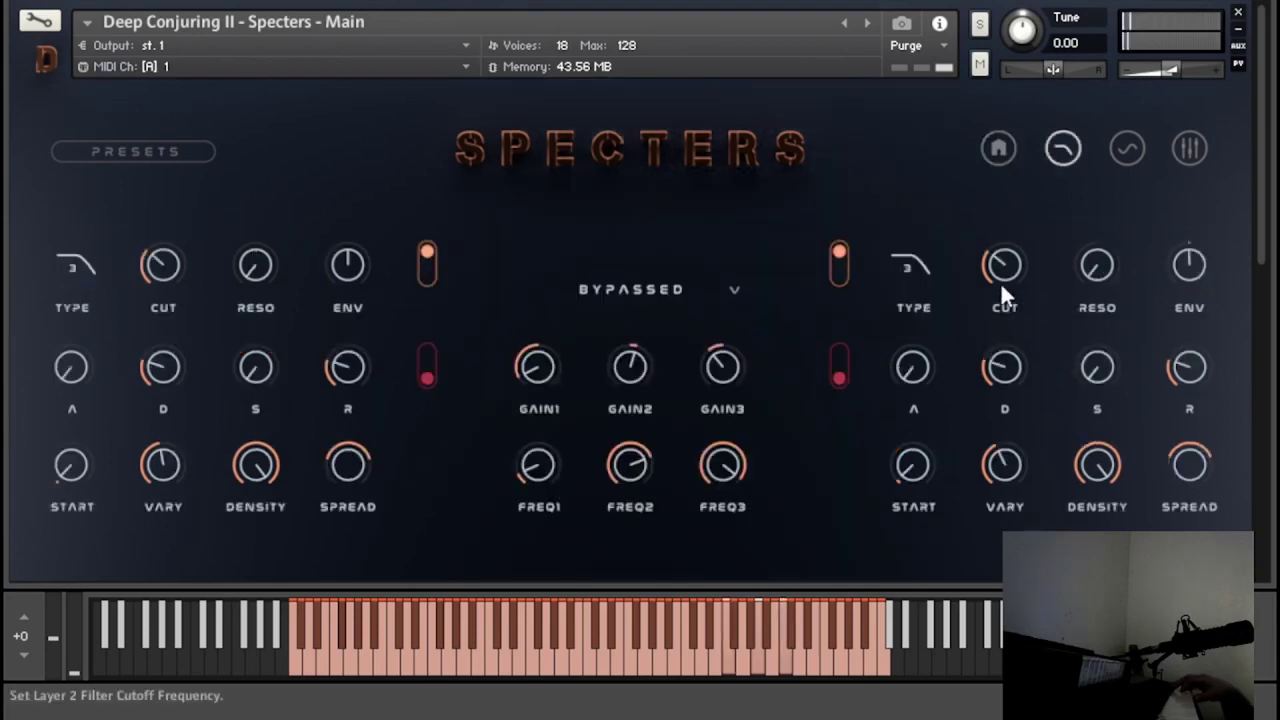
pyautogui.moveTo(1003, 291); pyautogui.dragTo(1051, 249)
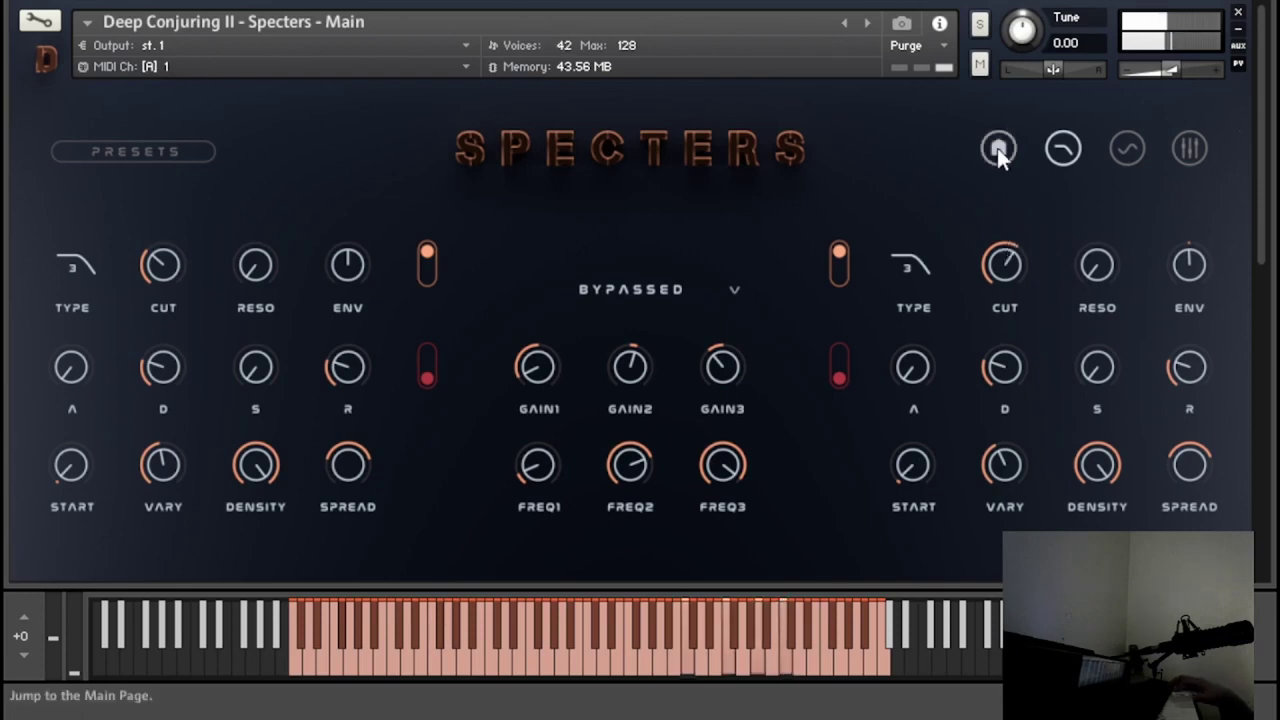
pyautogui.click(997, 148)
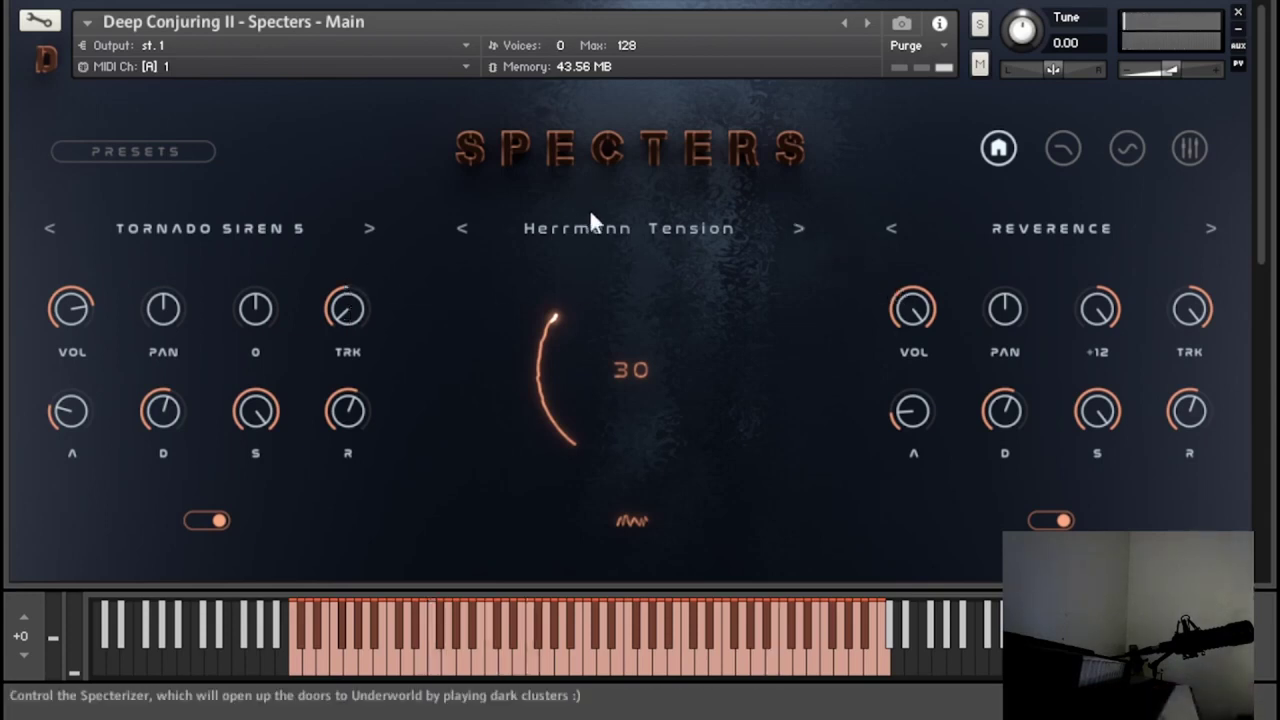
# - Load the Slow Rising Stars instrument into Layer 1, leave the layer switched on, and set the Specterizer to 100
pyautogui.click(112, 150)
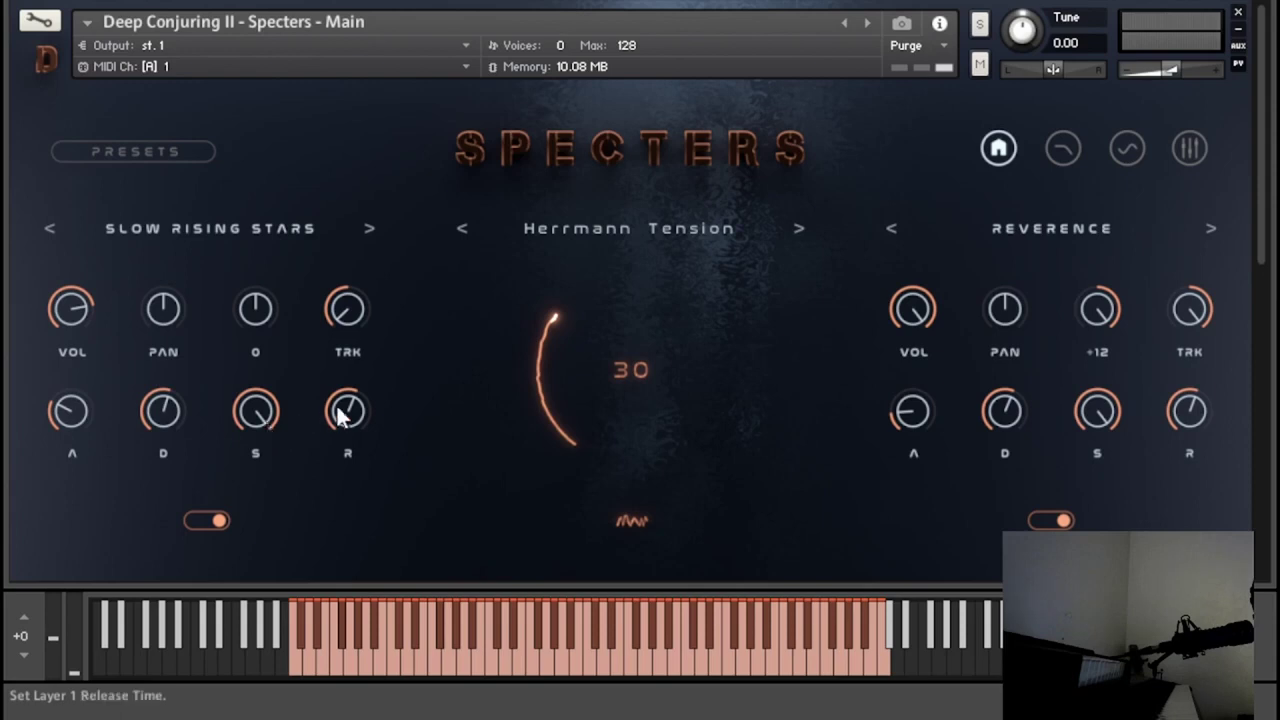
pyautogui.click(212, 520)
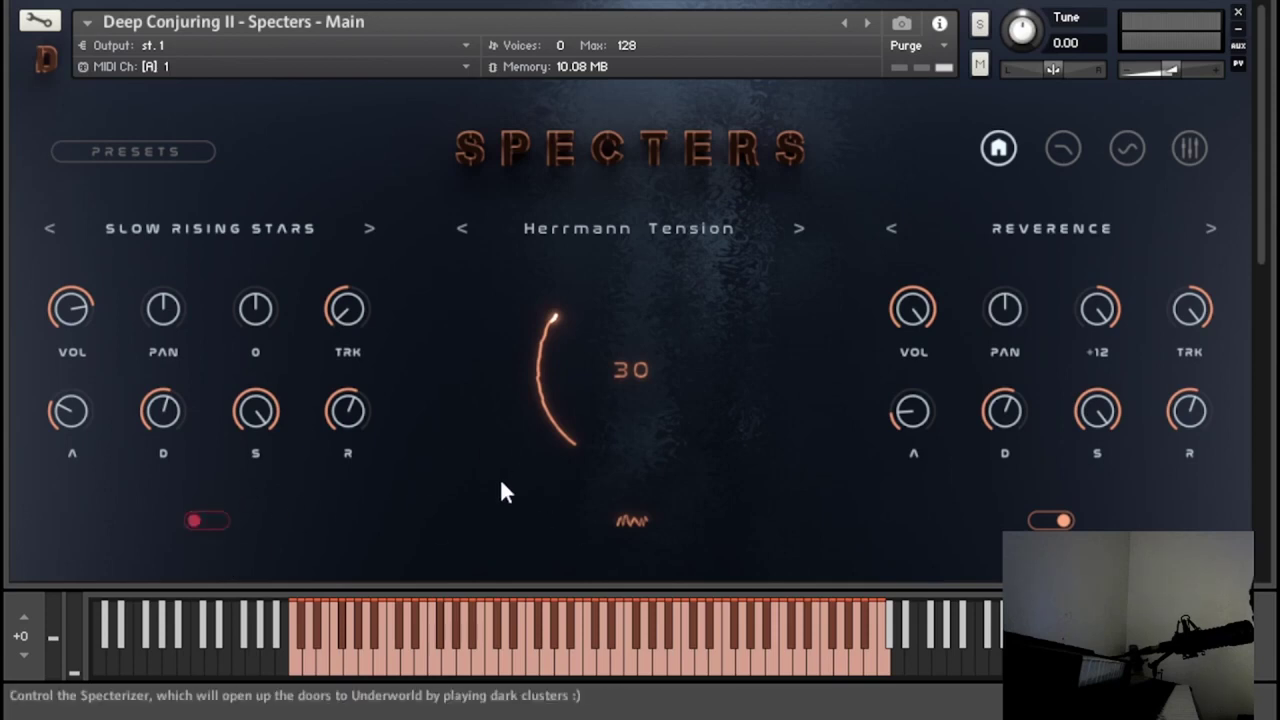
pyautogui.click(197, 520)
pyautogui.moveTo(591, 336); pyautogui.dragTo(620, 5)
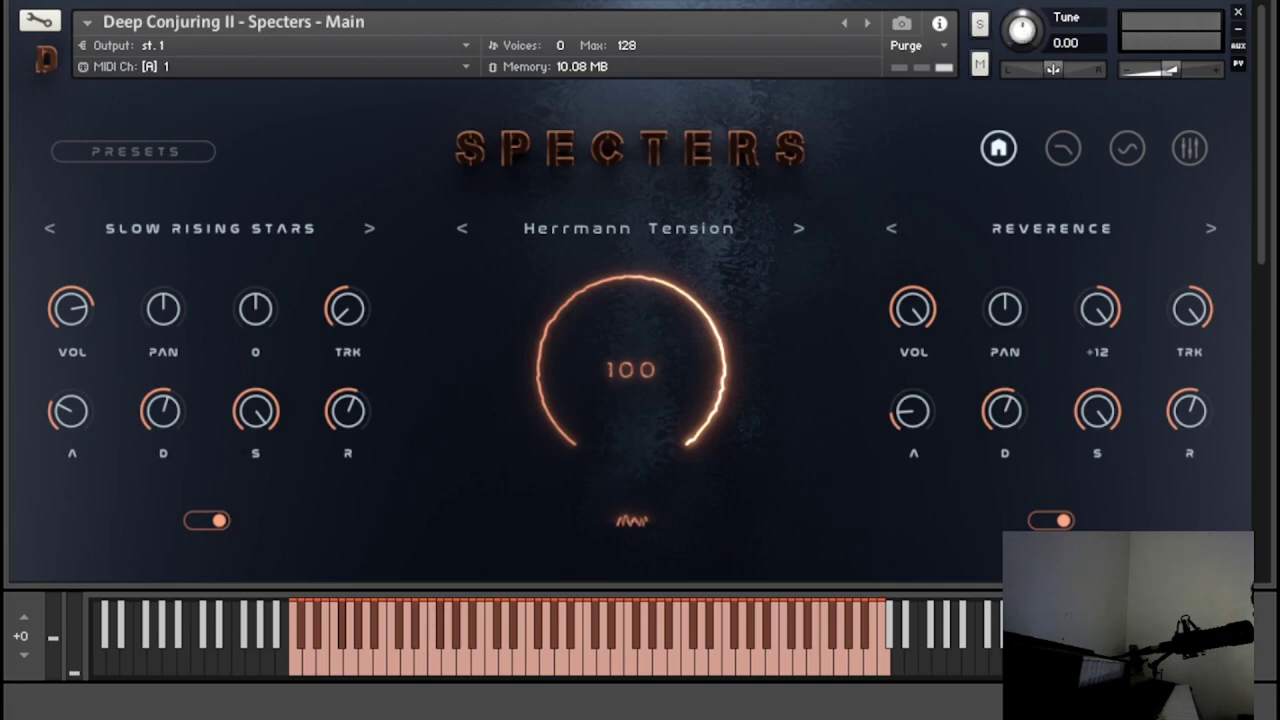
pyautogui.click(941, 2)
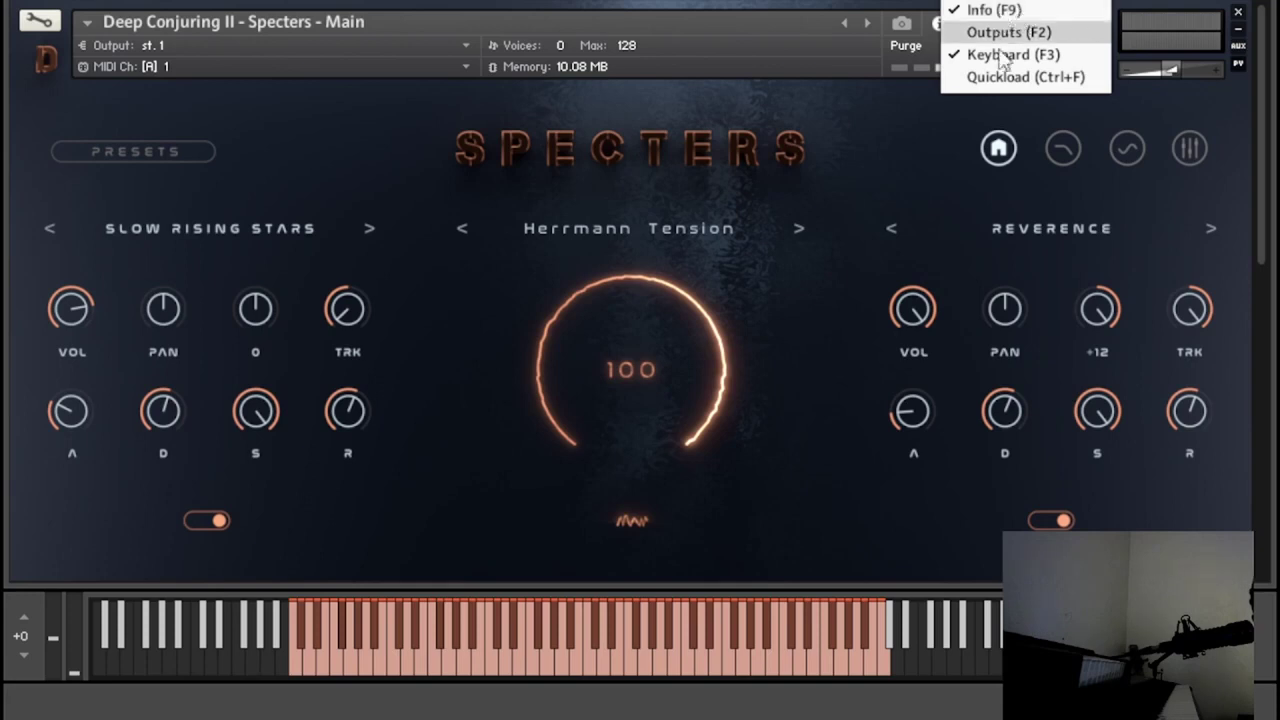
pyautogui.click(507, 510)
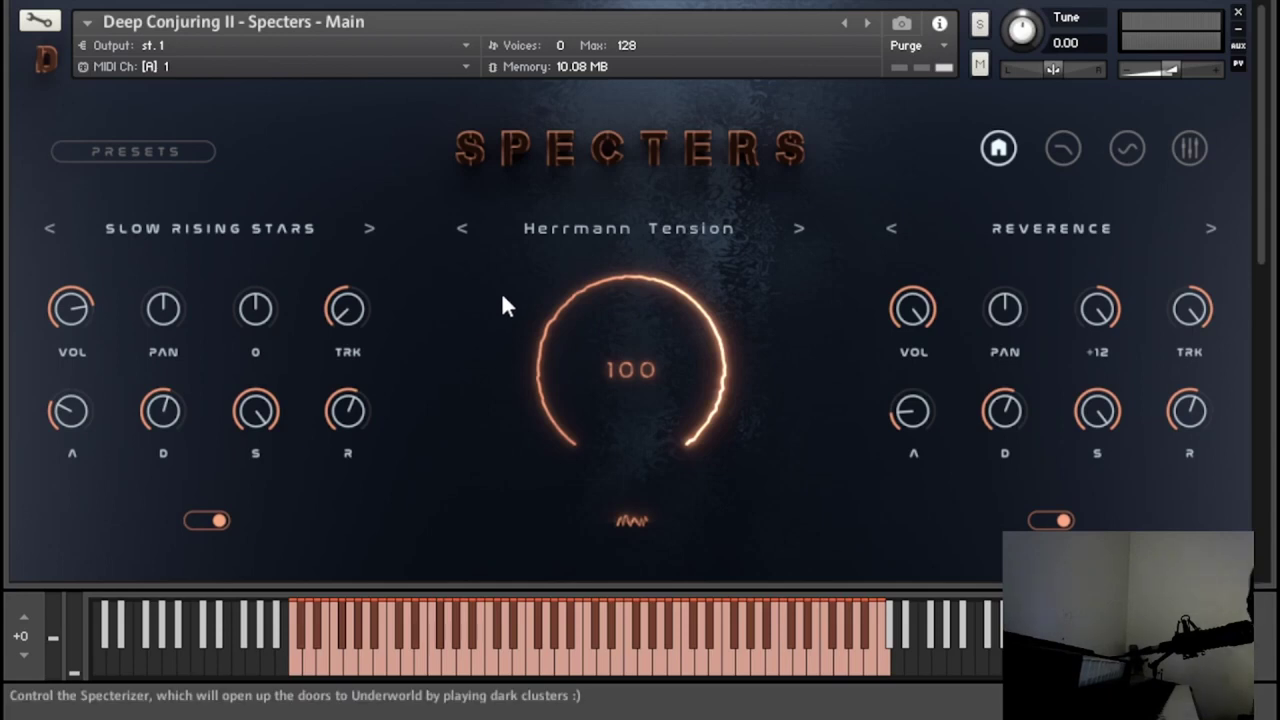
pyautogui.moveTo(638, 352); pyautogui.dragTo(620, 270)
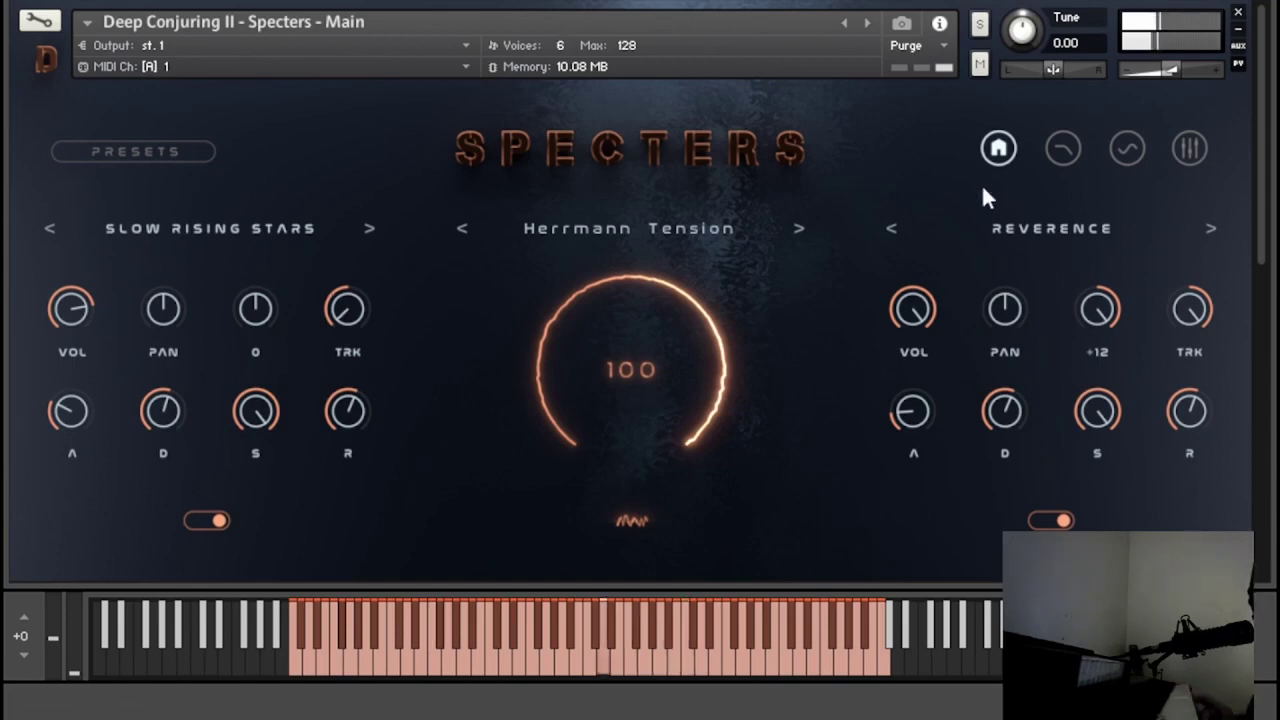
# - Examine the Density knobs on the Shape page and go back to the Specterizer on the home page
pyautogui.click(1068, 158)
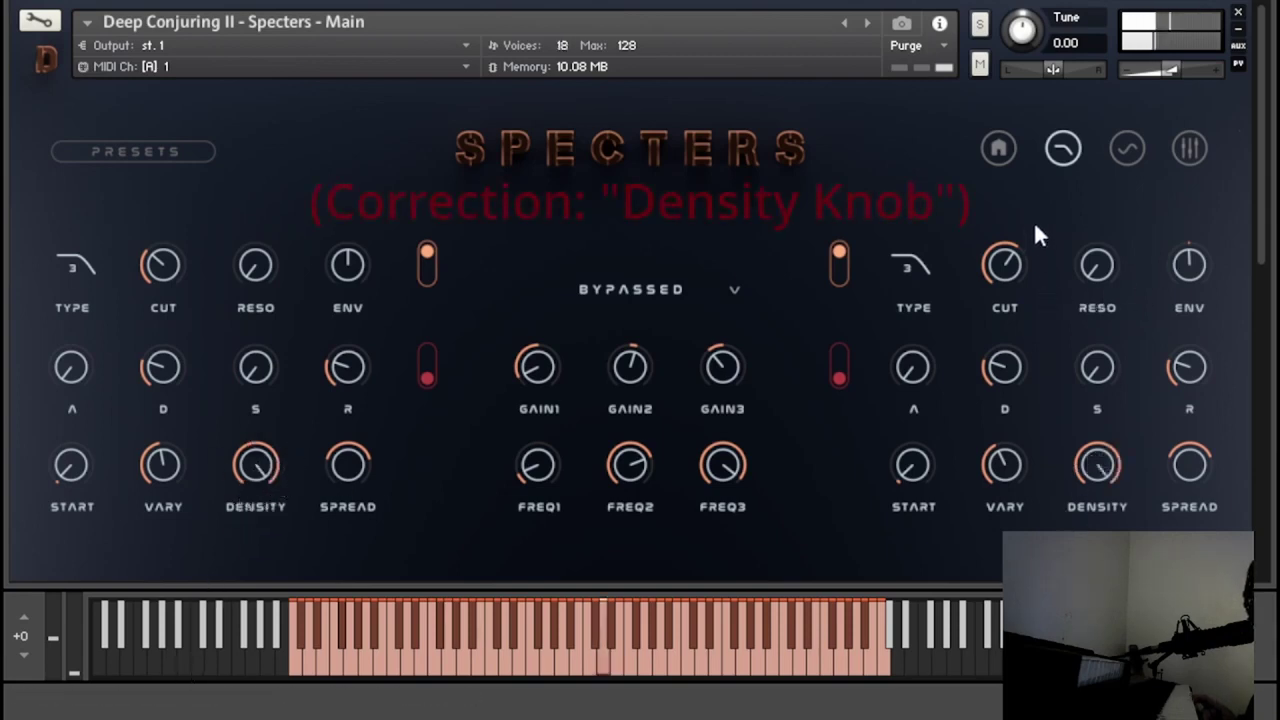
pyautogui.click(999, 150)
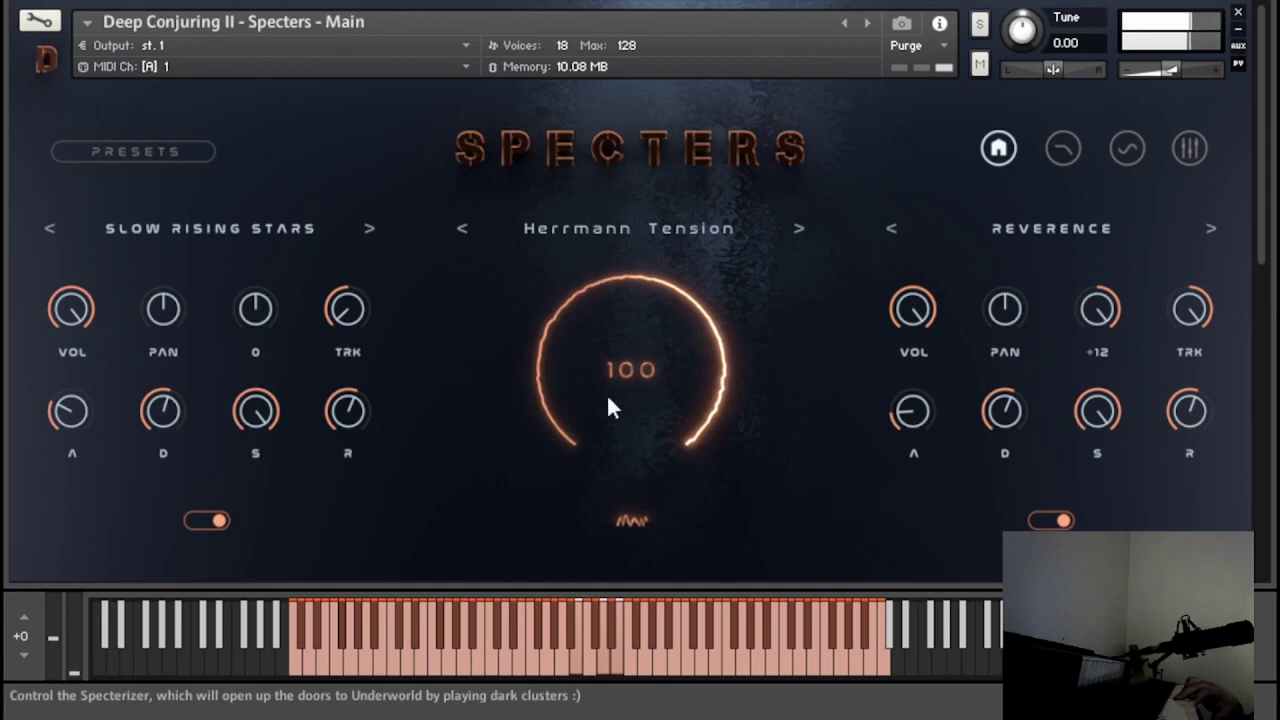
pyautogui.moveTo(630, 336); pyautogui.dragTo(616, 405)
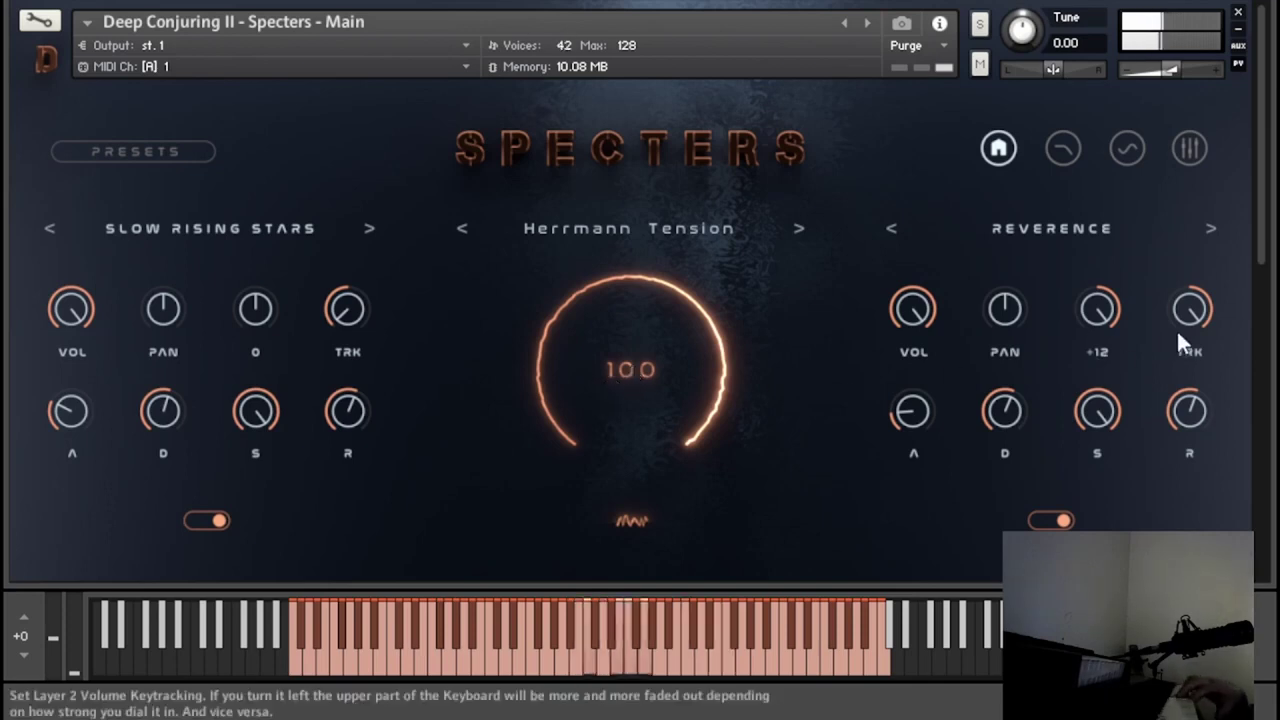
# - Bring the volume keytracking of both layers to about the centre and lower Layer 2's volume slightly
pyautogui.moveTo(1176, 328); pyautogui.dragTo(1105, 510)
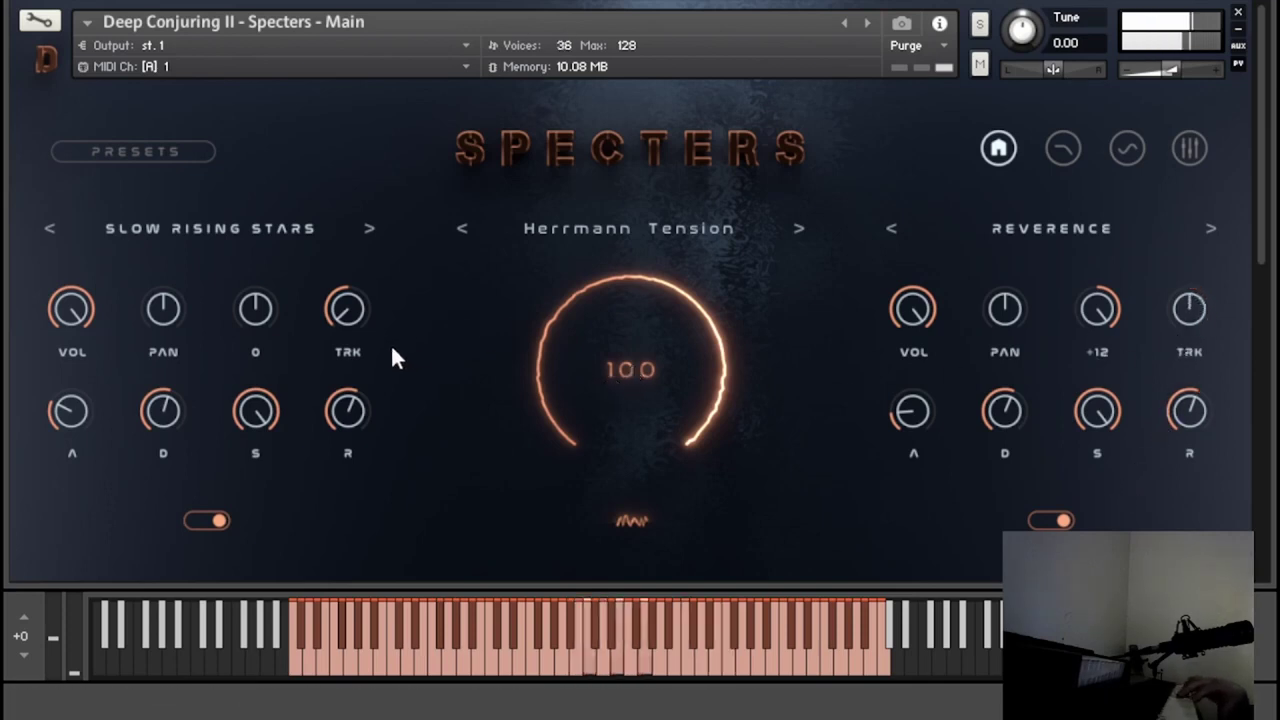
pyautogui.moveTo(371, 323); pyautogui.dragTo(488, 148)
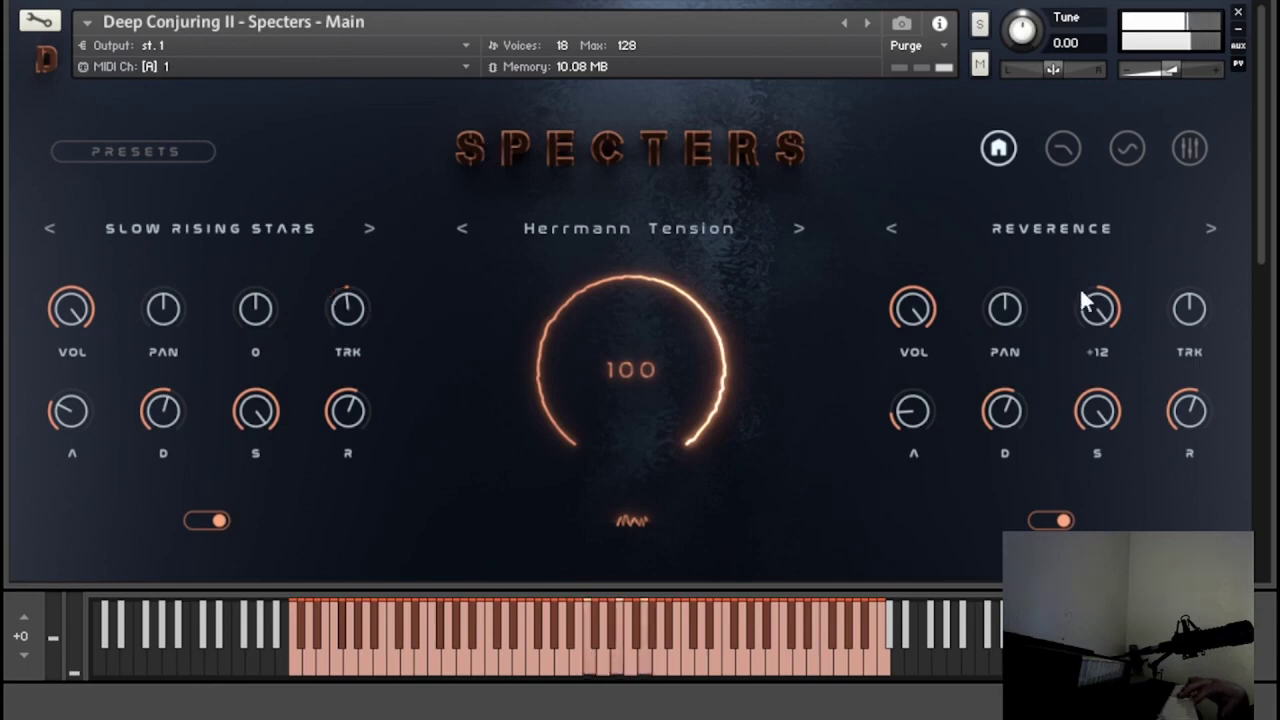
pyautogui.moveTo(917, 300); pyautogui.dragTo(894, 391)
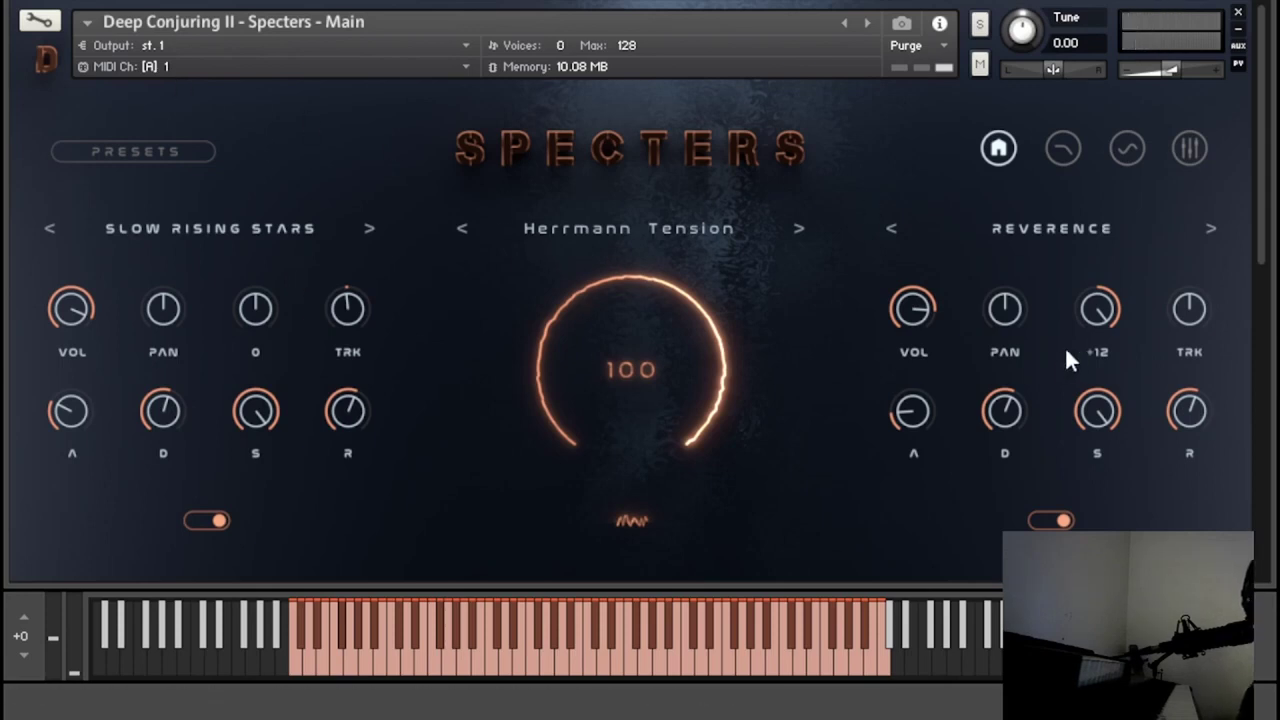
# - Show the Shape page and look through the available Layer 1 filter types without changing the selection
pyautogui.click(1064, 156)
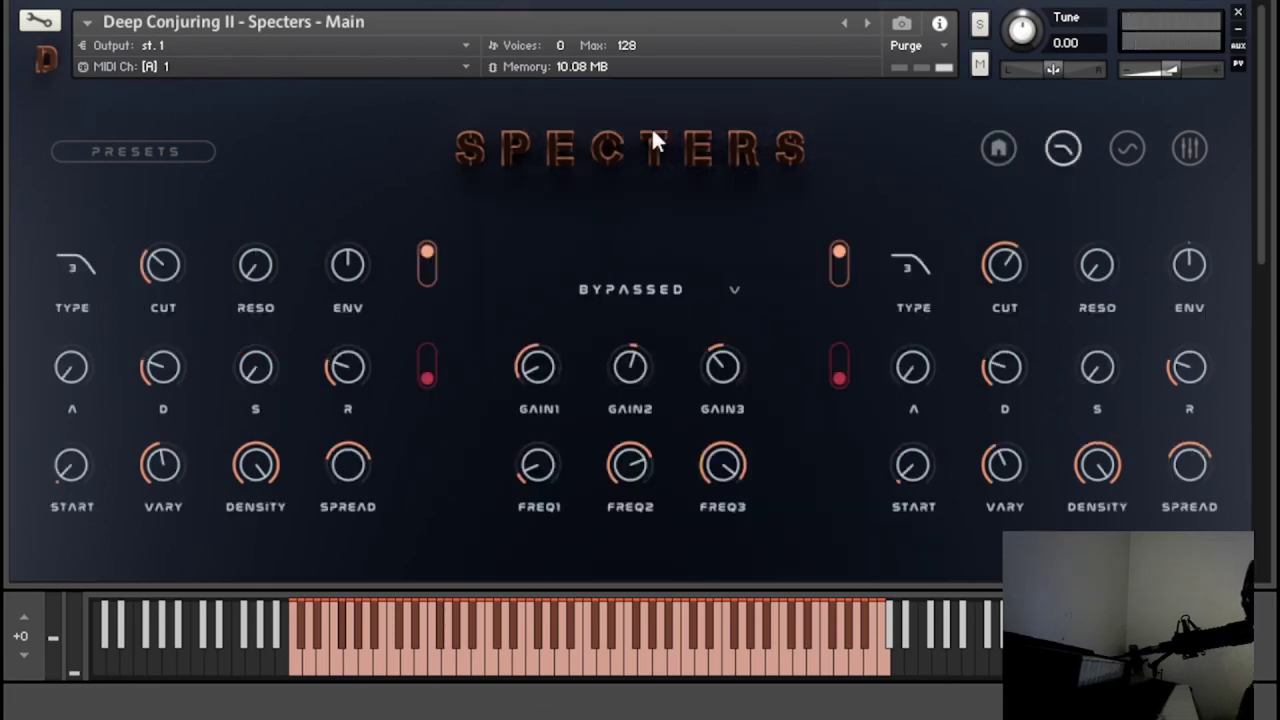
pyautogui.scroll(-1, 480, 240)
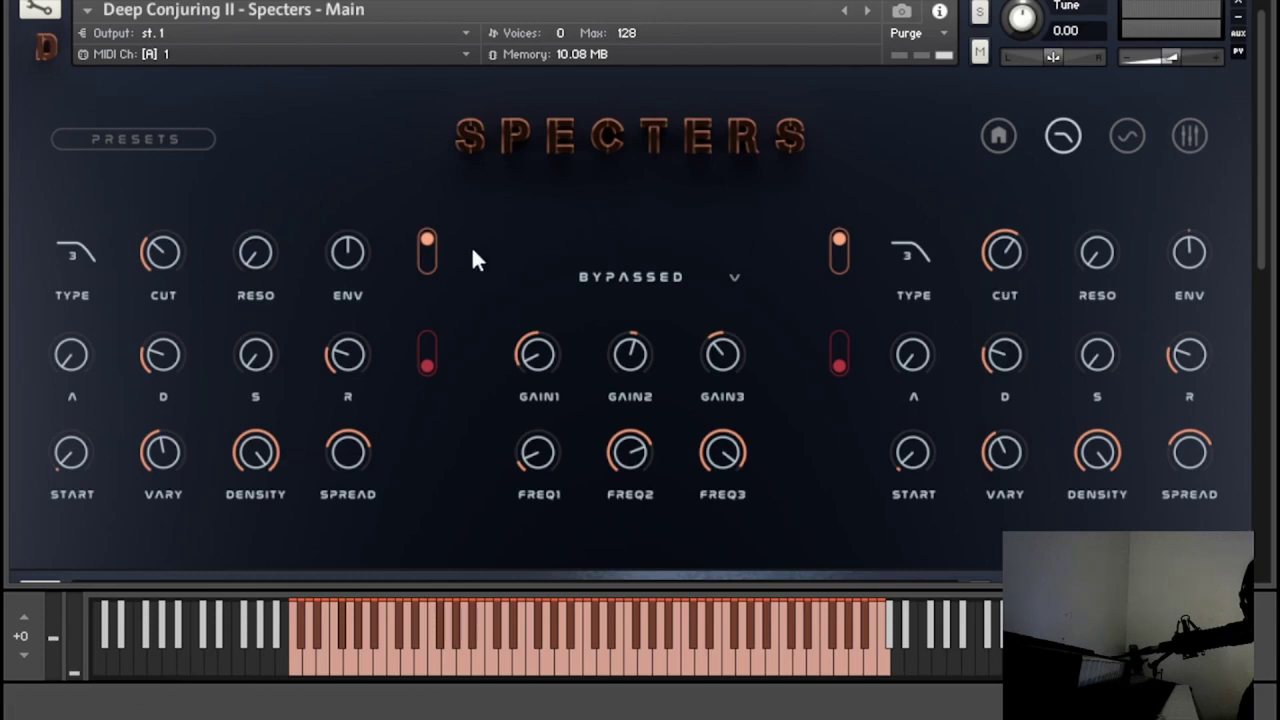
pyautogui.click(80, 256)
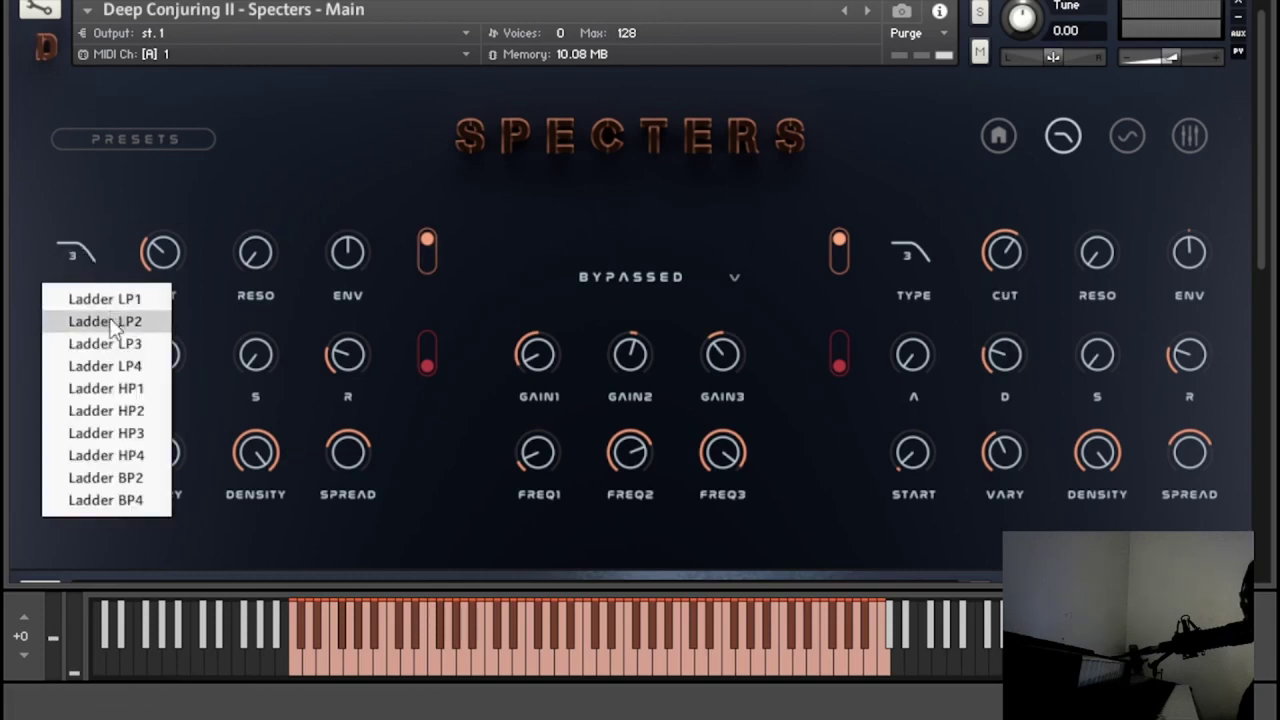
pyautogui.click(282, 198)
# - Try out the Layer 1 filter envelope by activating it and bypassing it again
pyautogui.click(424, 362)
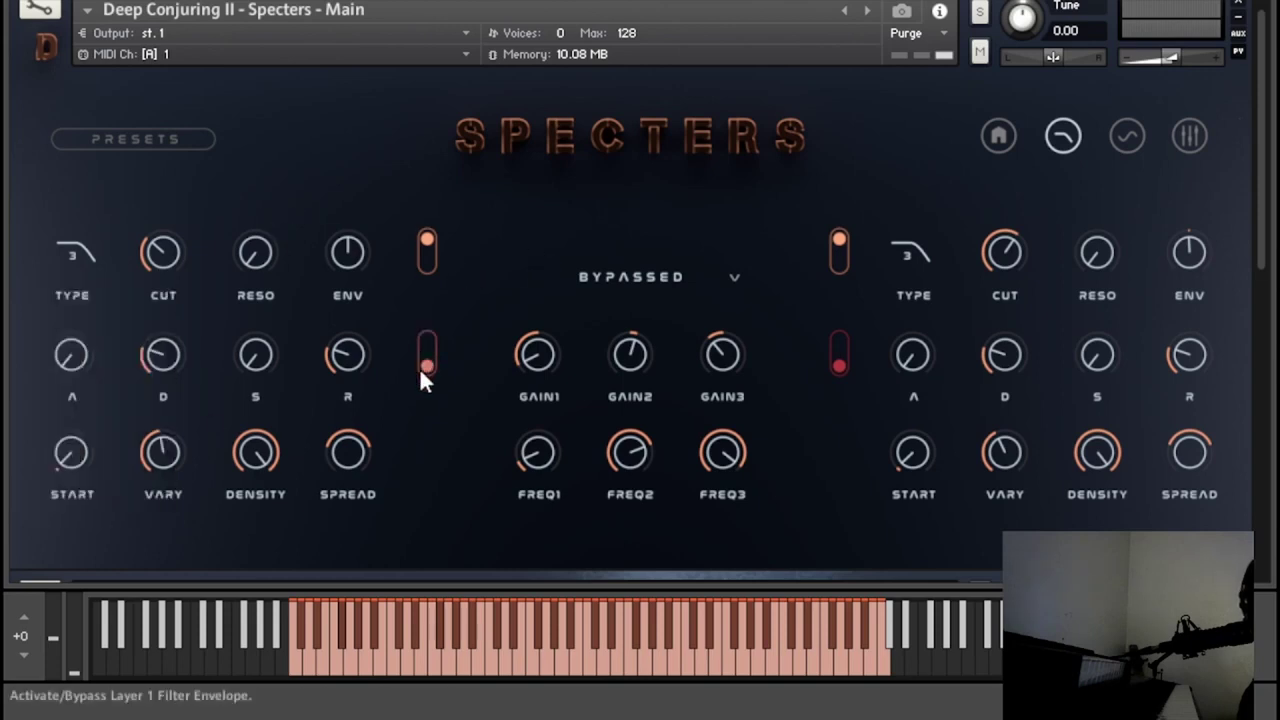
pyautogui.click(424, 362)
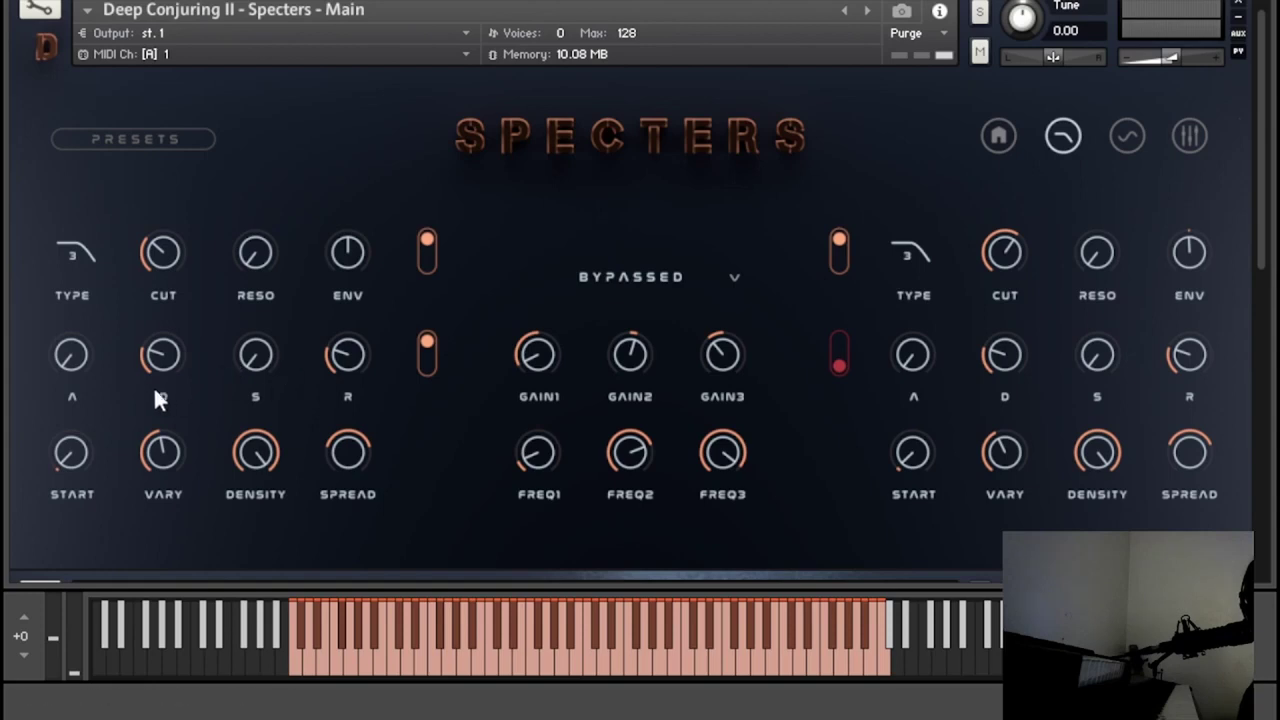
pyautogui.click(428, 358)
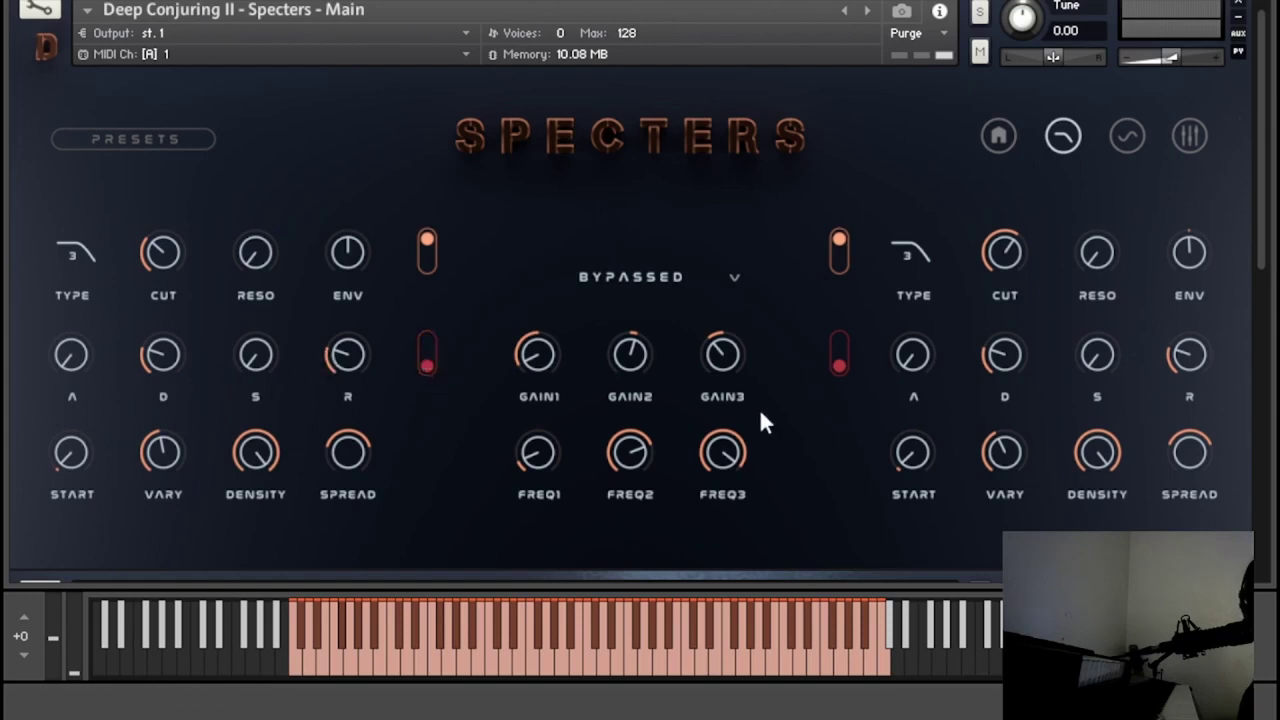
# - Apply the factory EQ preset Ultrathin and replace it with Underwater
pyautogui.click(655, 283)
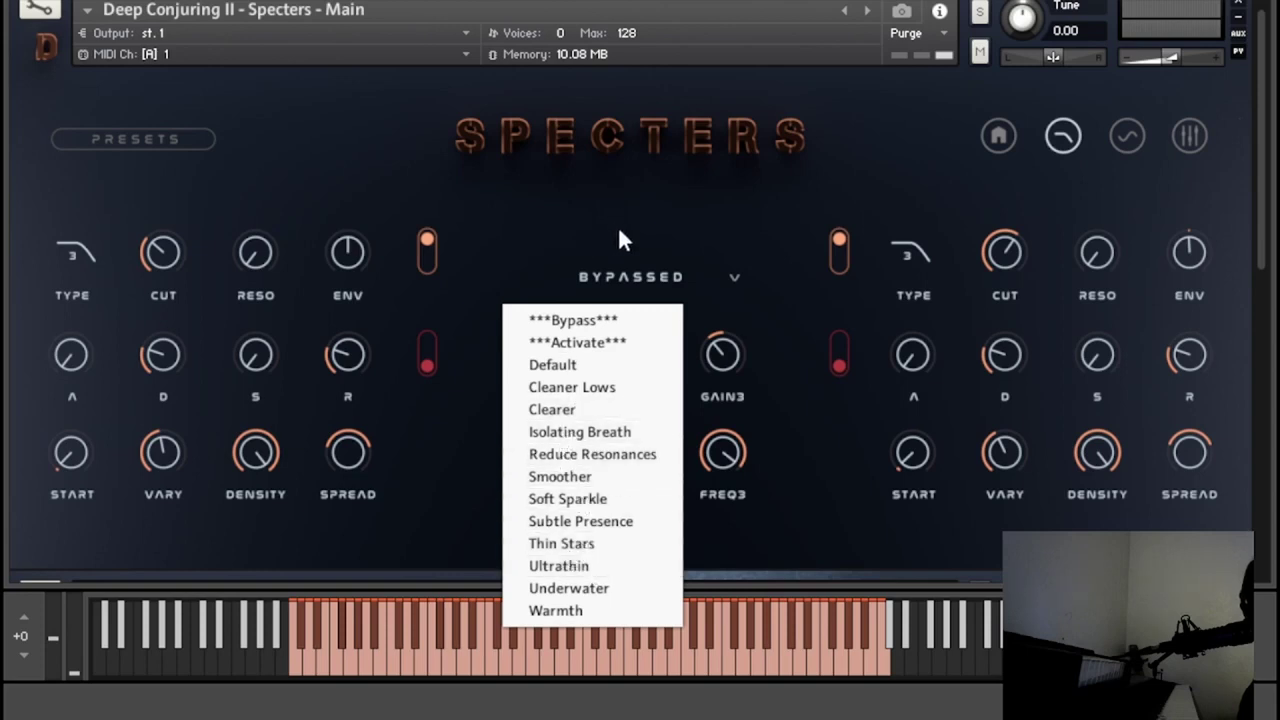
pyautogui.click(600, 566)
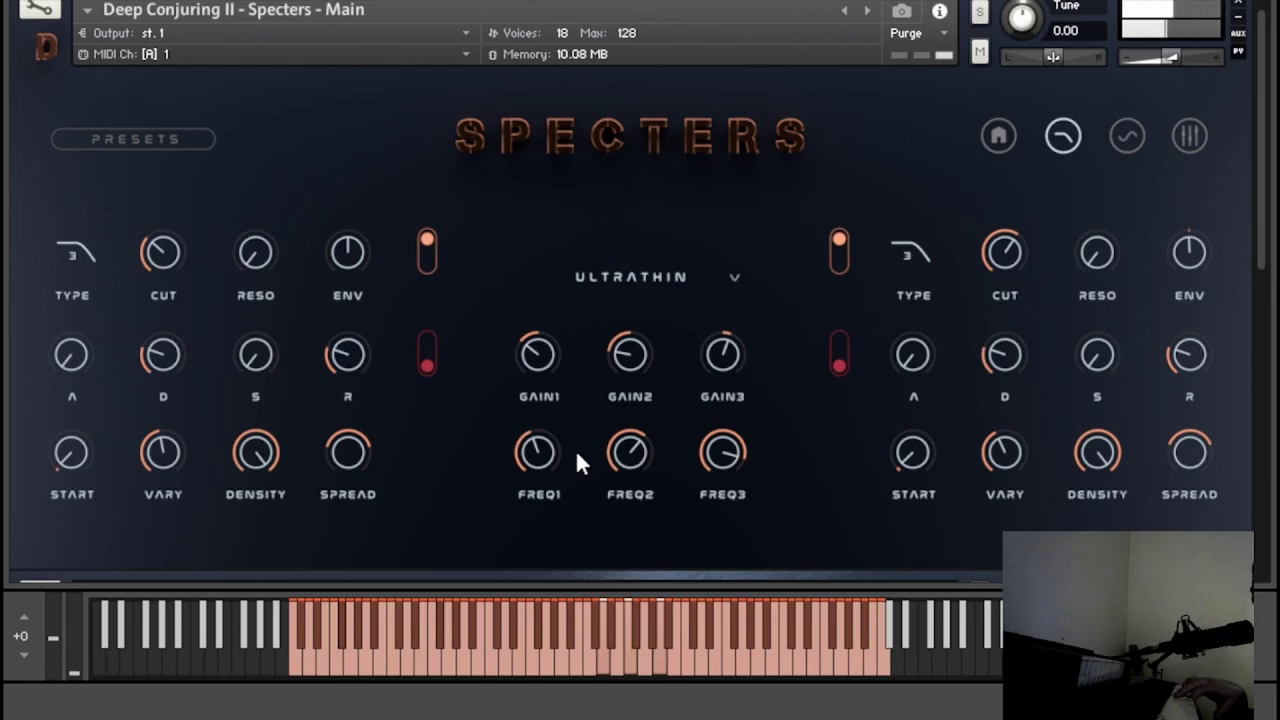
pyautogui.click(655, 276)
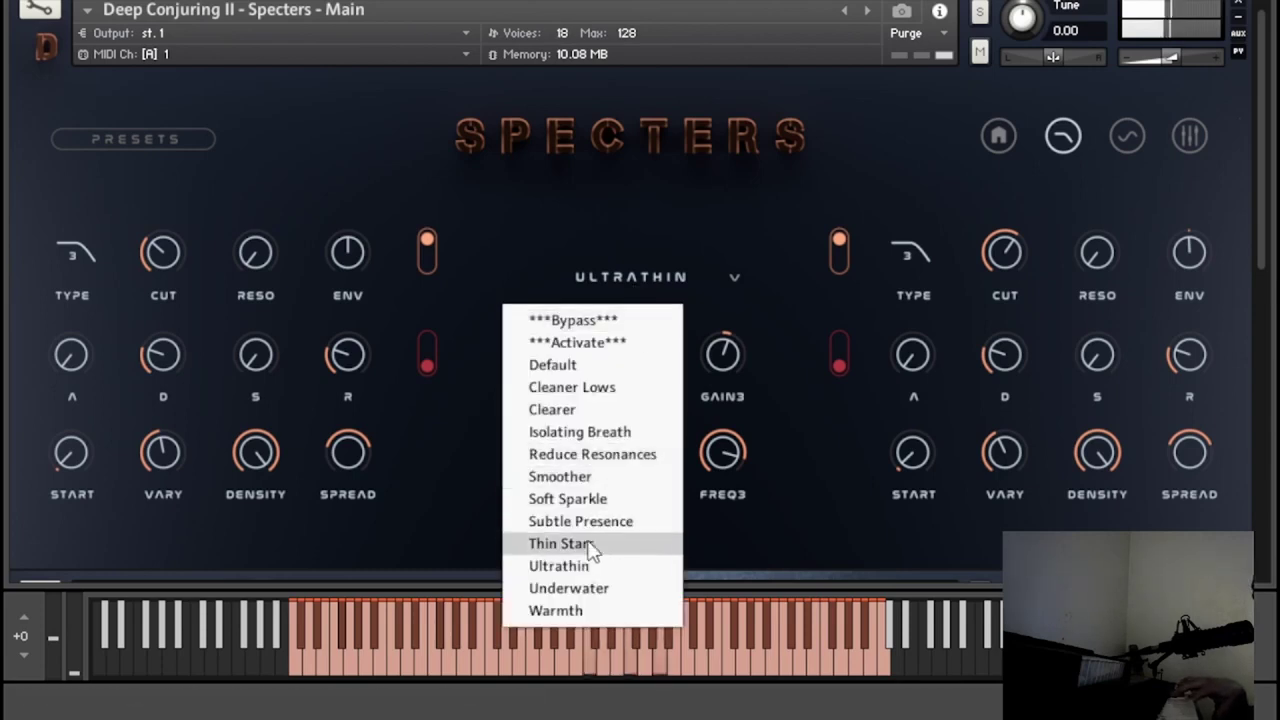
pyautogui.click(601, 590)
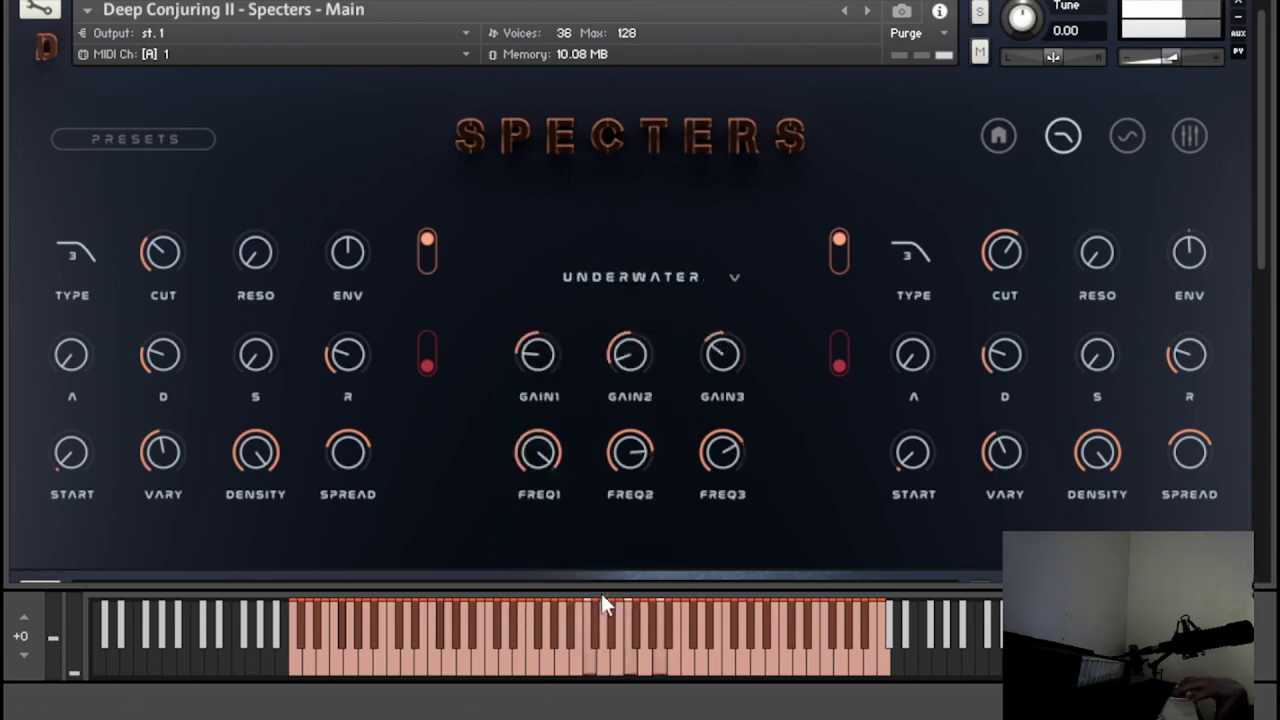
# - Load the EP II preset from the Keys folder and show it on the home page
pyautogui.click(167, 148)
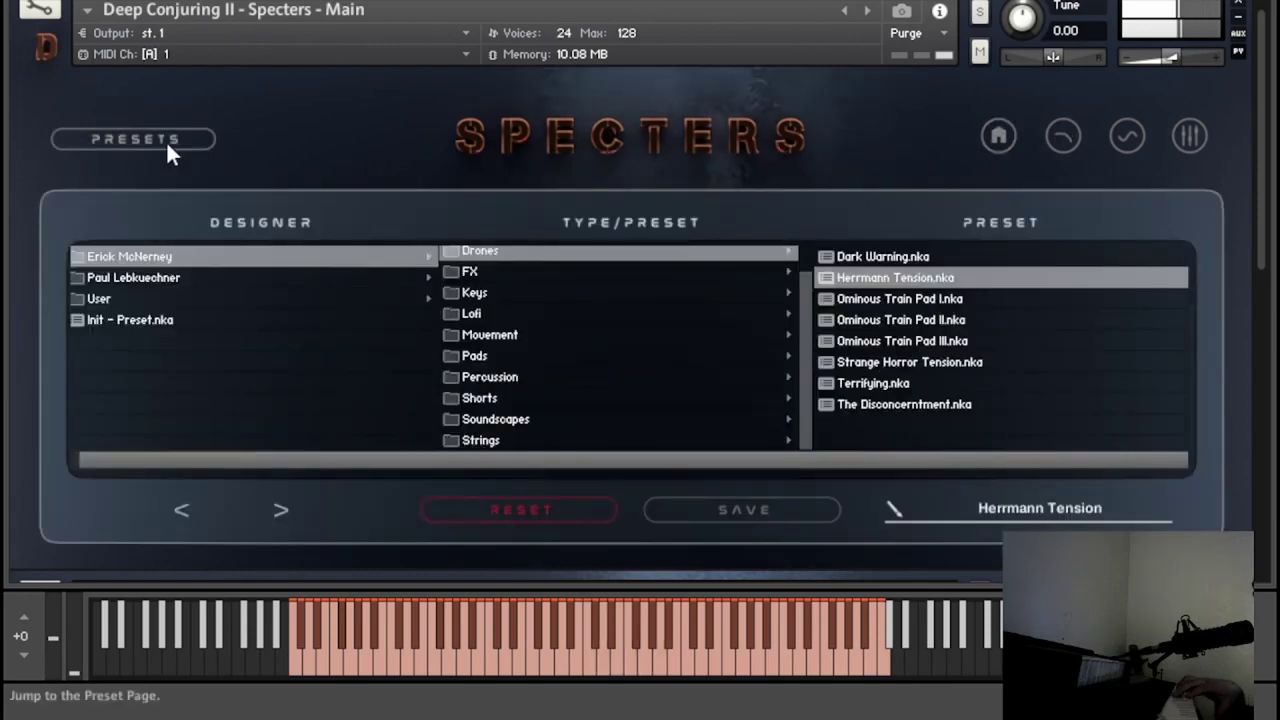
pyautogui.click(476, 293)
pyautogui.click(871, 320)
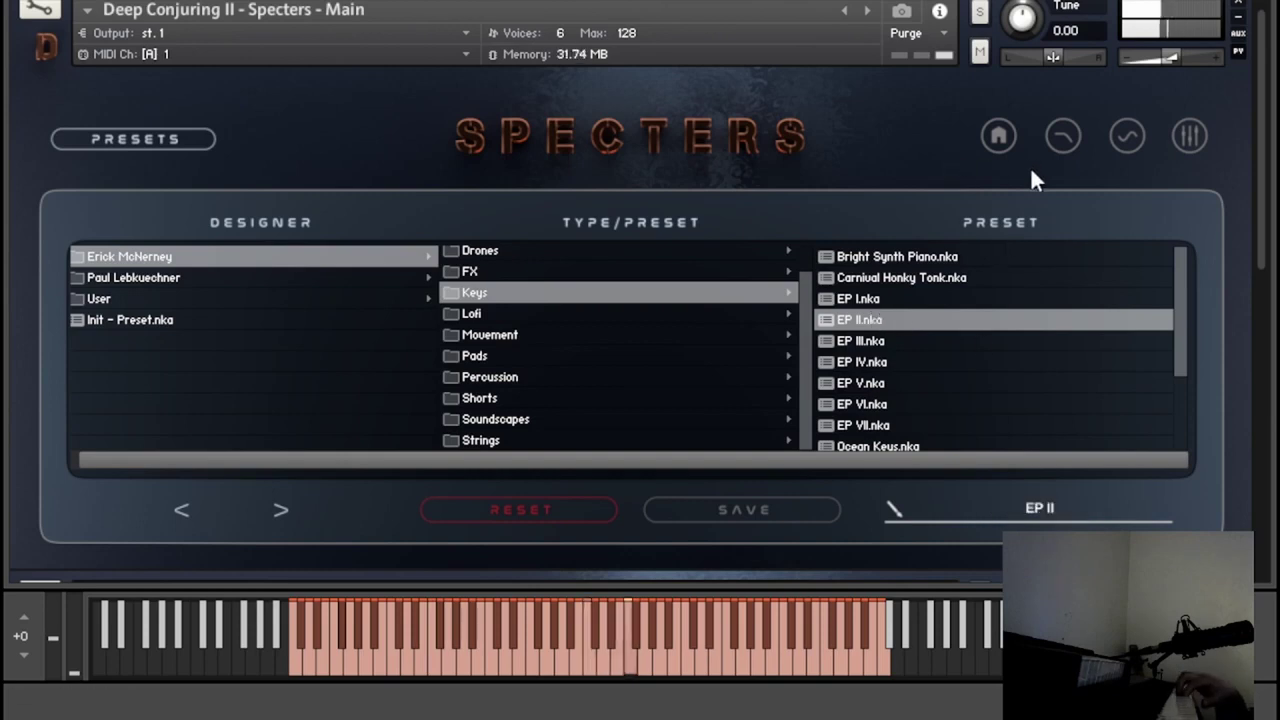
pyautogui.click(995, 140)
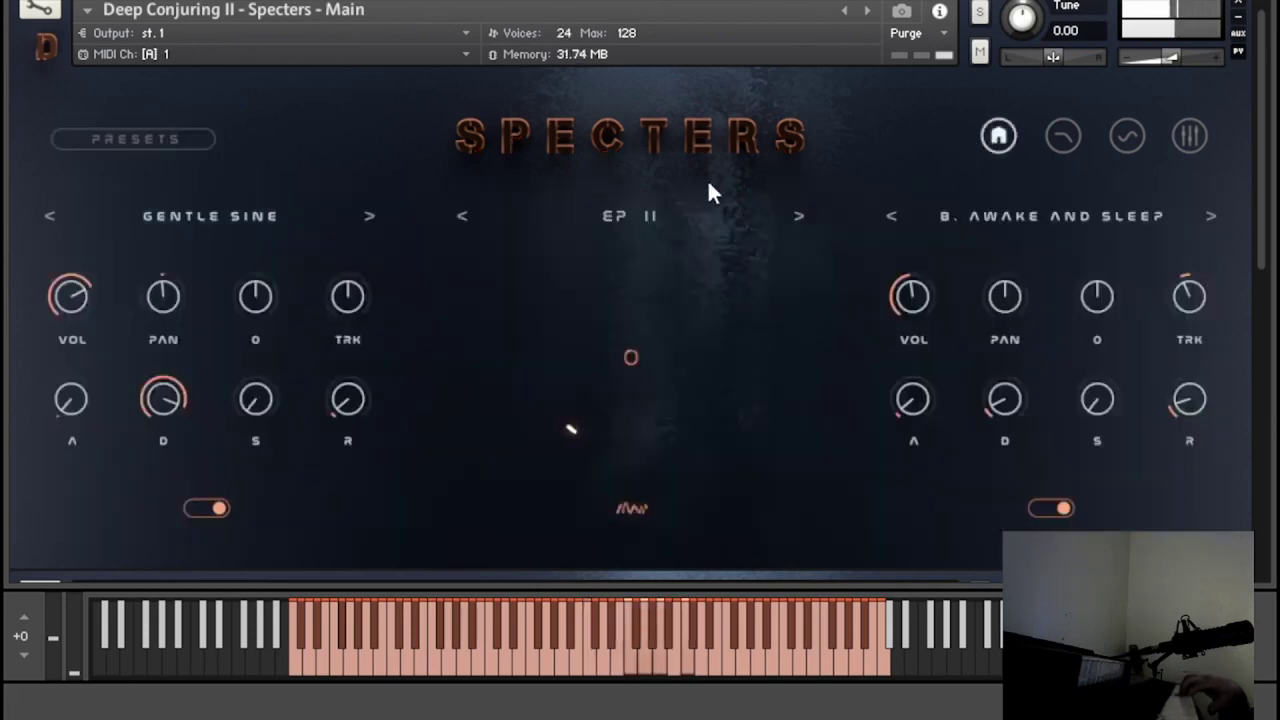
# - Apply the Clearer factory EQ preset to EP II on the Shape page
pyautogui.click(1050, 143)
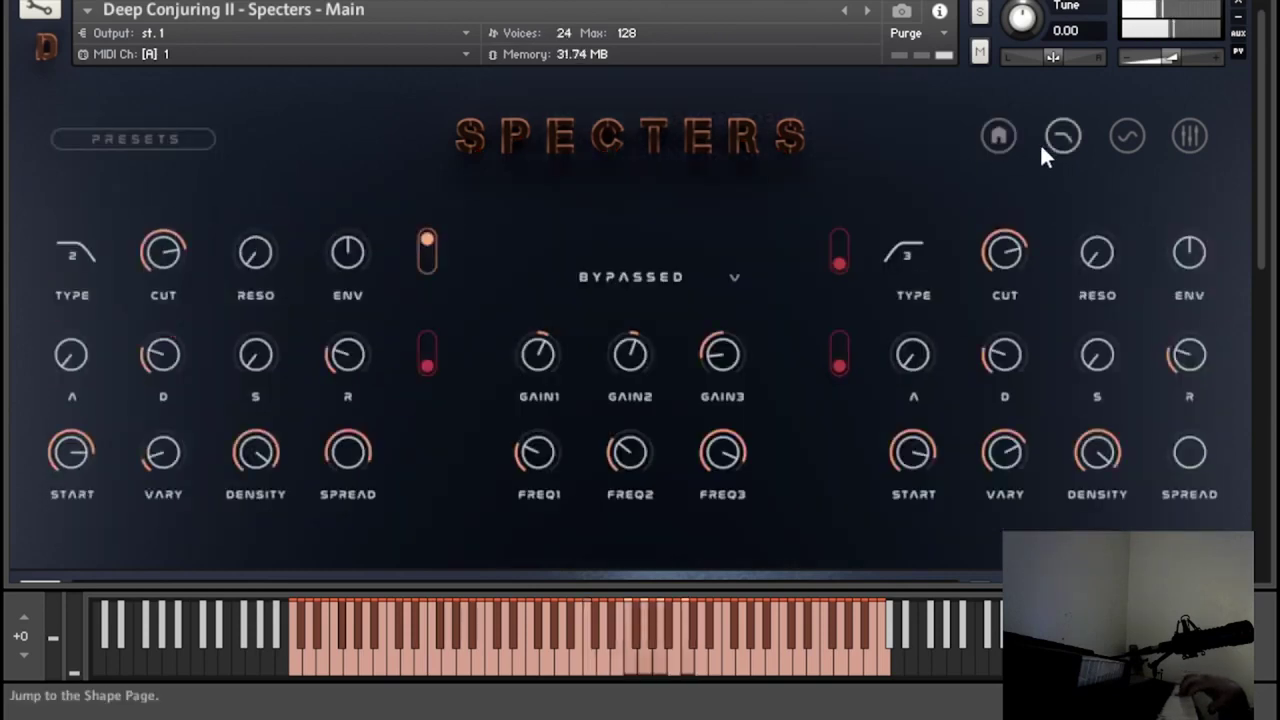
pyautogui.click(628, 285)
pyautogui.click(592, 407)
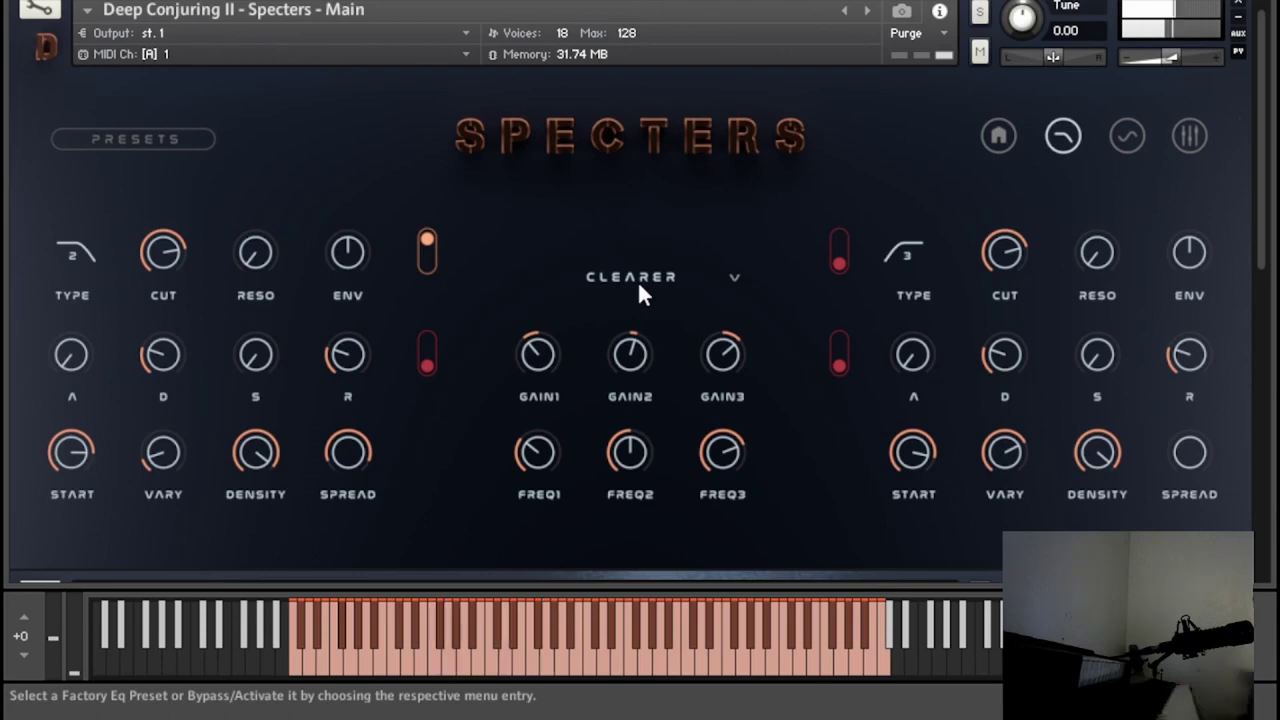
# - Return to the home page and view Layer 2's instrument list, keeping Between Awake And Sleep
pyautogui.click(999, 137)
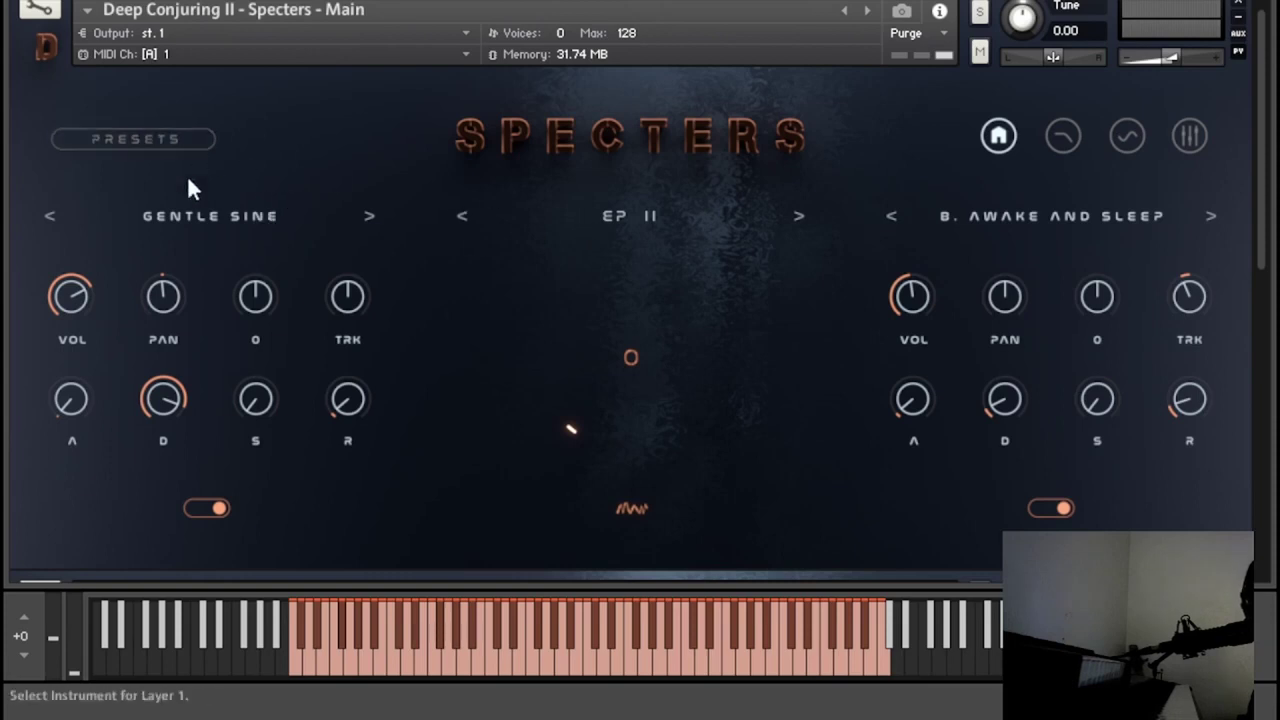
pyautogui.click(1062, 221)
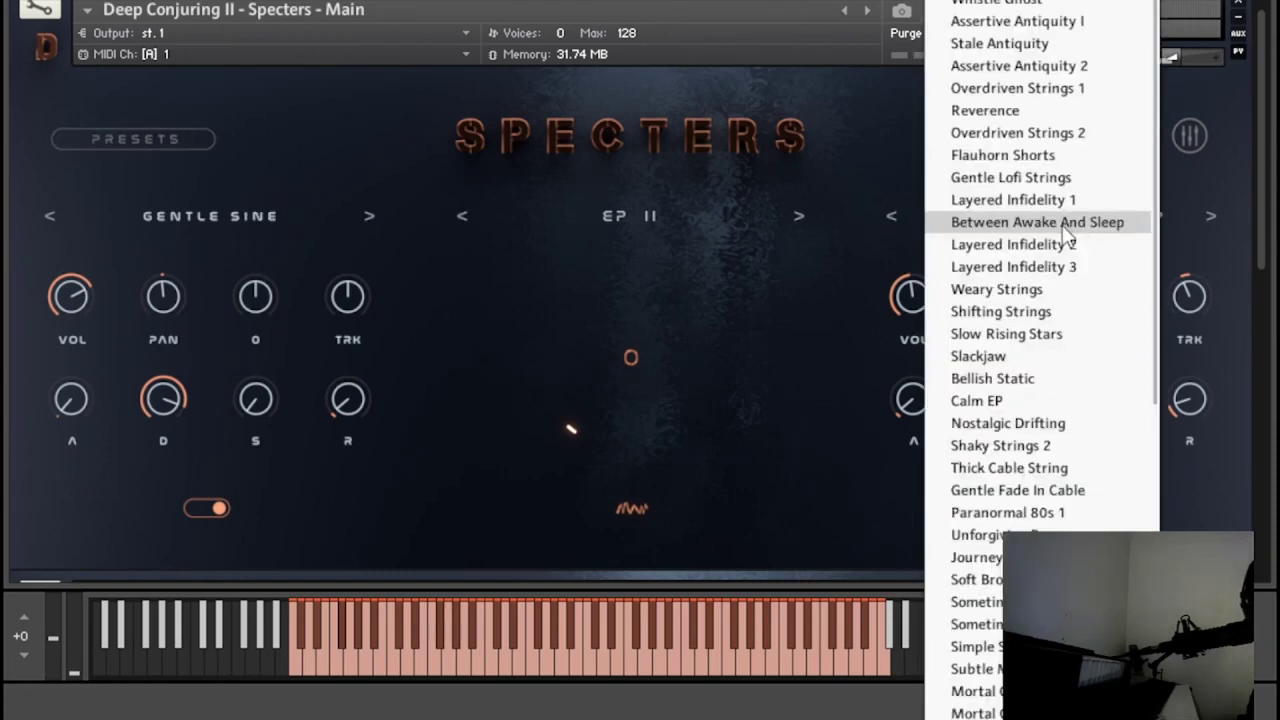
pyautogui.click(945, 218)
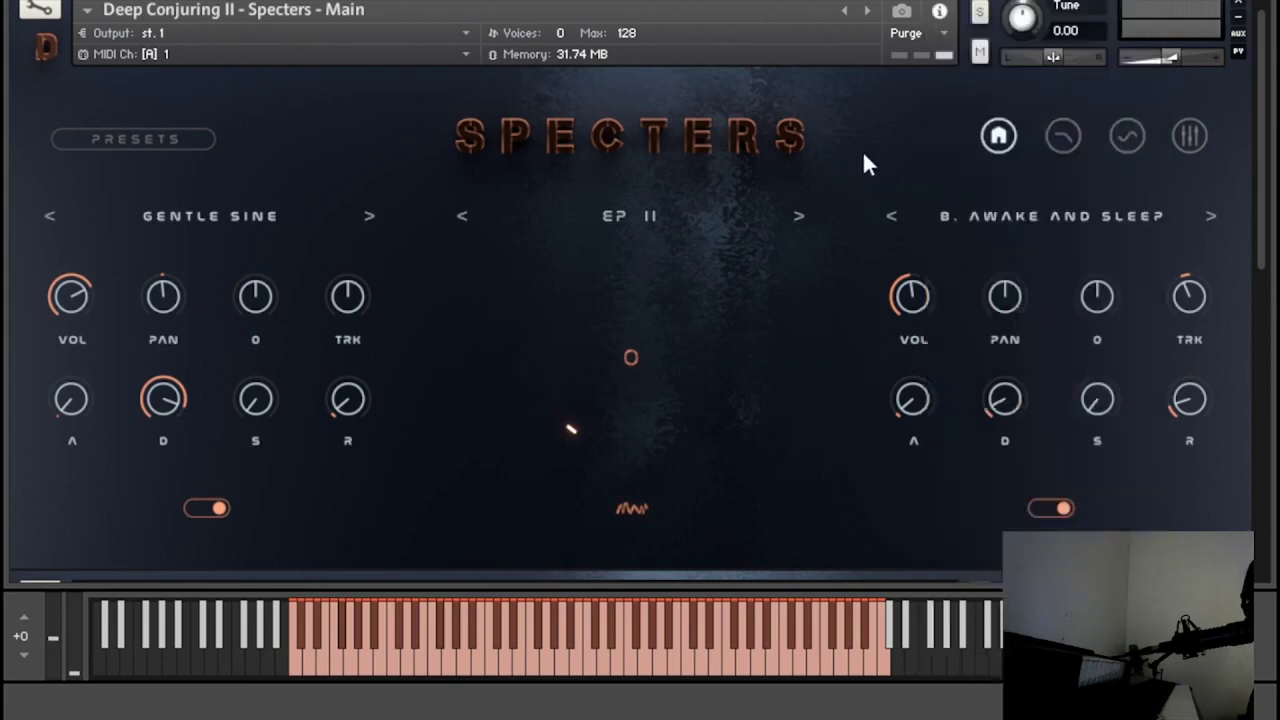
# - Reduce the sample start points of Layer 1 and Layer 2 on the Shape page
pyautogui.click(1066, 140)
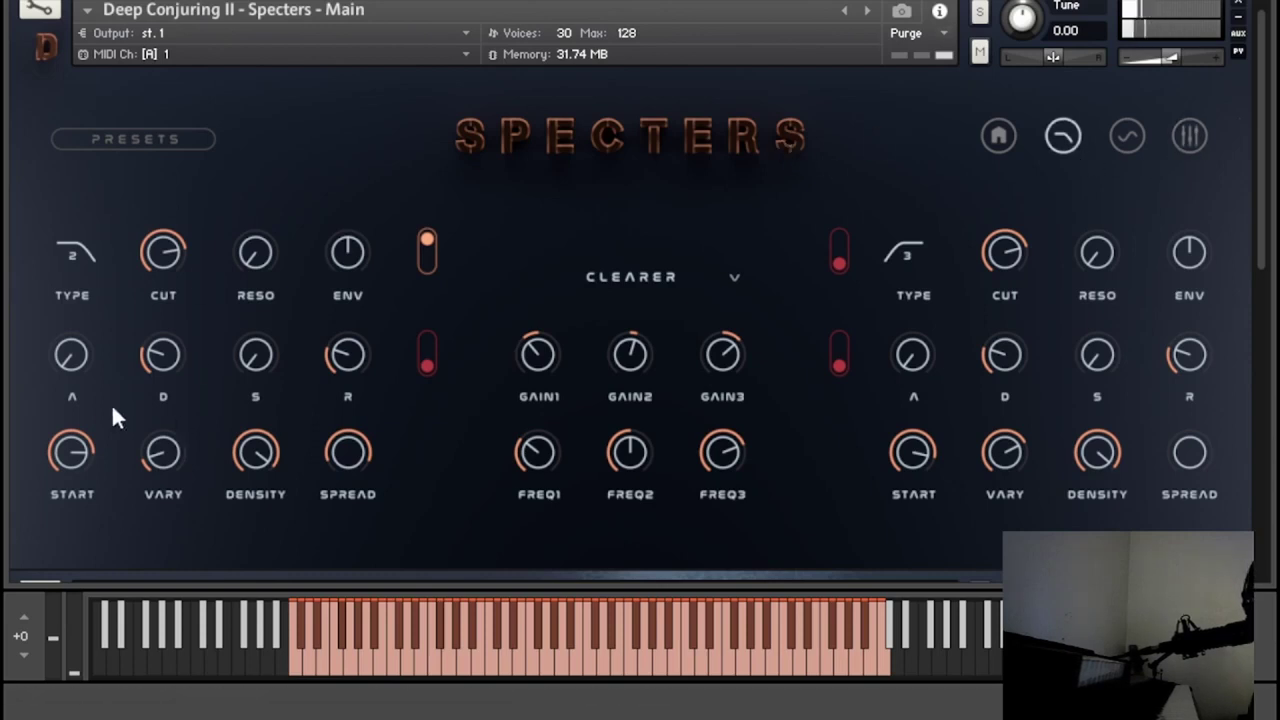
pyautogui.moveTo(63, 452); pyautogui.dragTo(80, 510)
pyautogui.moveTo(900, 452); pyautogui.dragTo(767, 651)
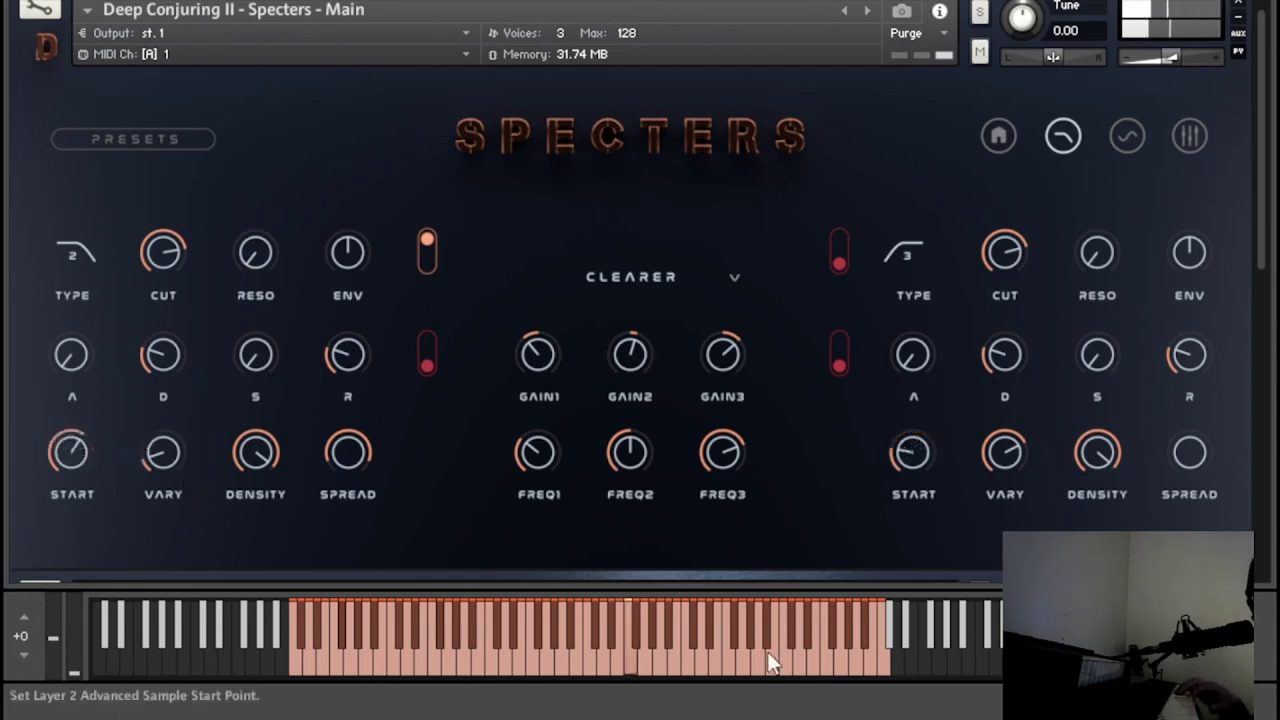
# - Raise Layer 2's attack, decay and sustain and Layer 1's attack and sustain on the home page
pyautogui.click(998, 136)
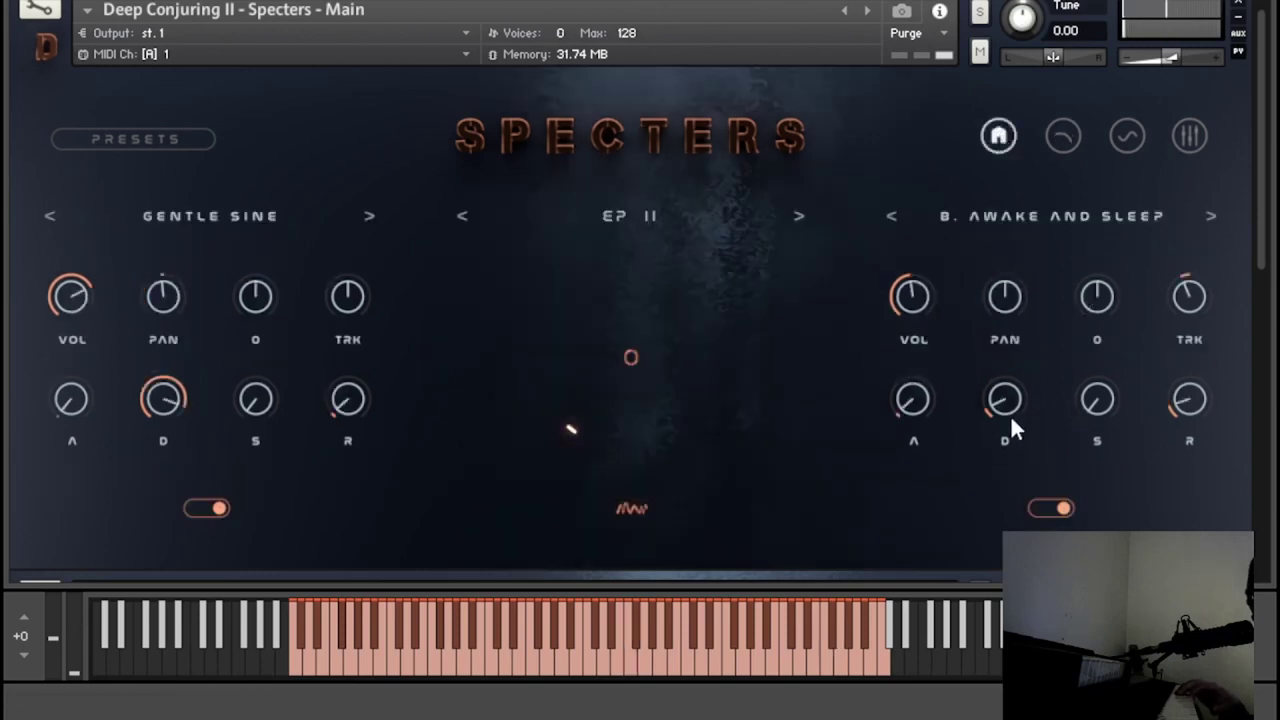
pyautogui.moveTo(1002, 405); pyautogui.dragTo(1020, 378)
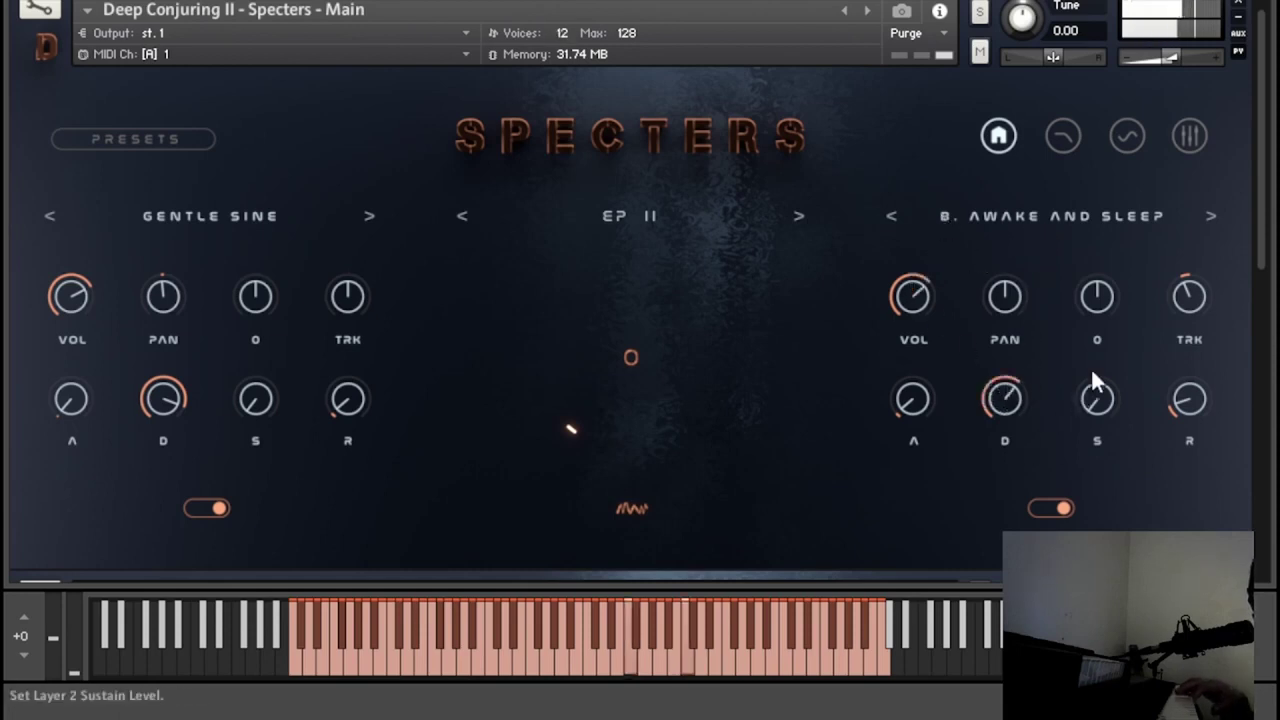
pyautogui.moveTo(1095, 395); pyautogui.dragTo(1095, 350)
pyautogui.moveTo(257, 380); pyautogui.dragTo(258, 340)
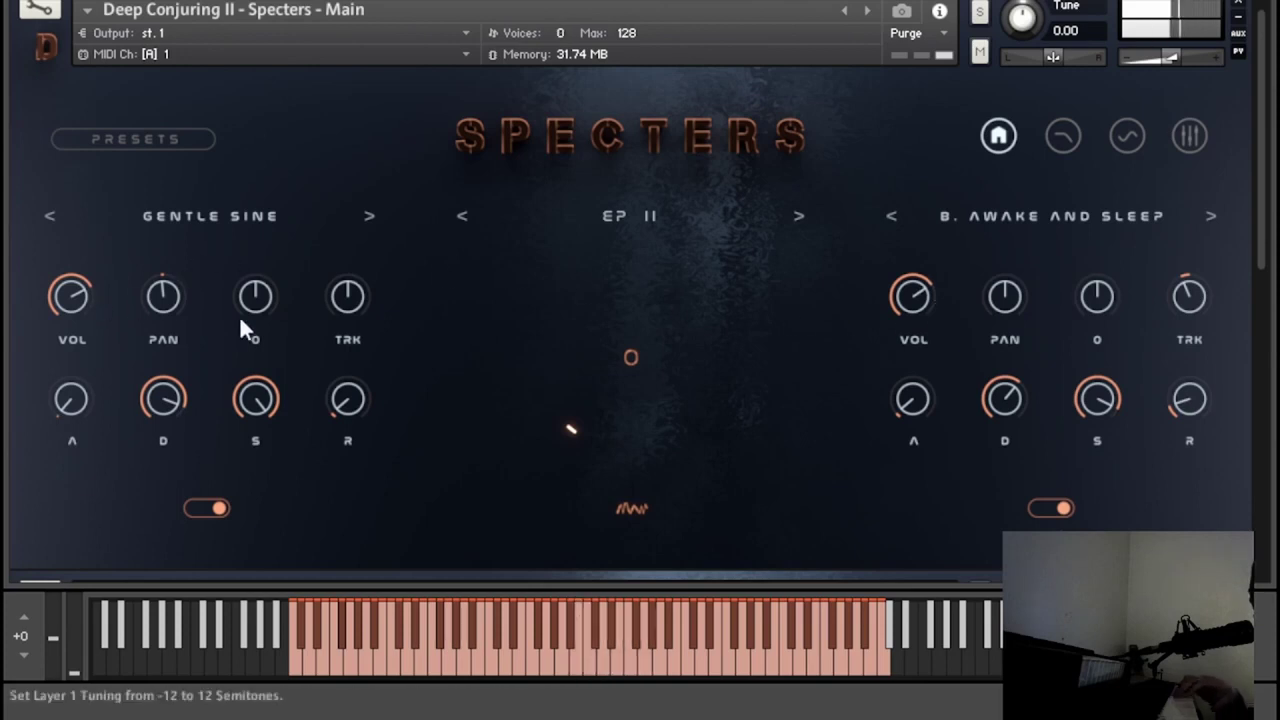
pyautogui.moveTo(916, 416); pyautogui.dragTo(920, 305)
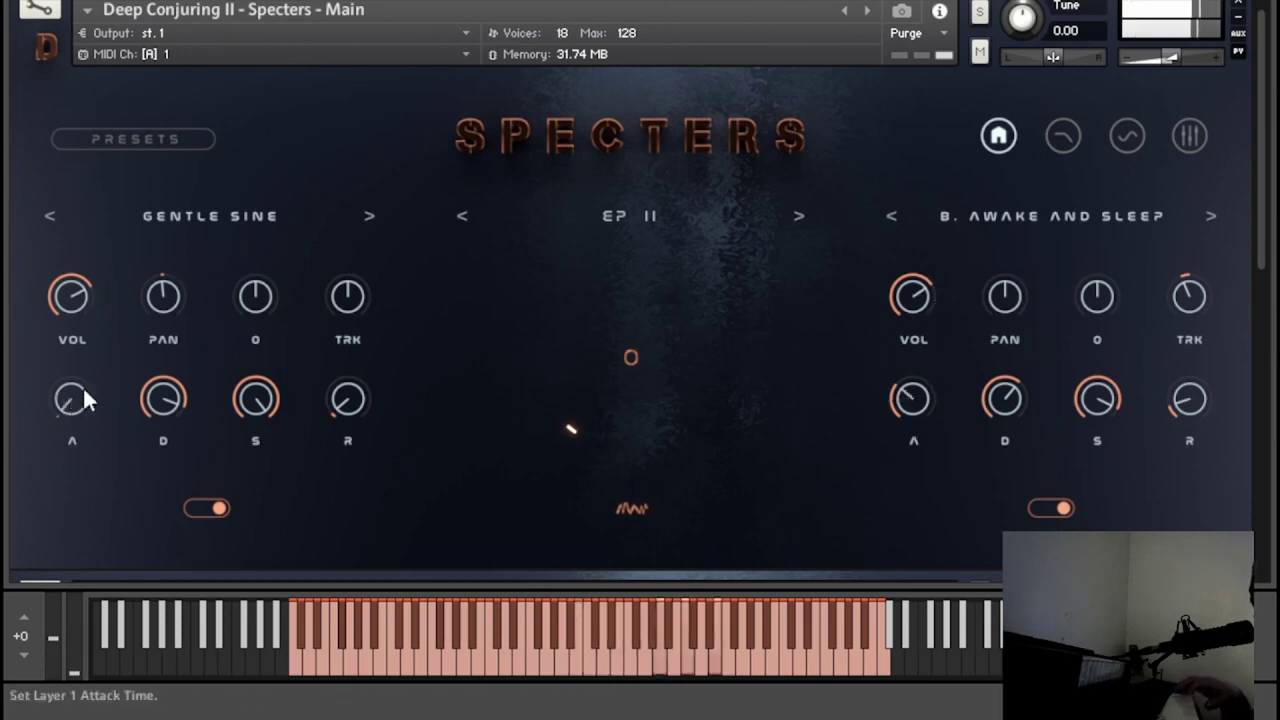
pyautogui.moveTo(86, 402); pyautogui.dragTo(106, 285)
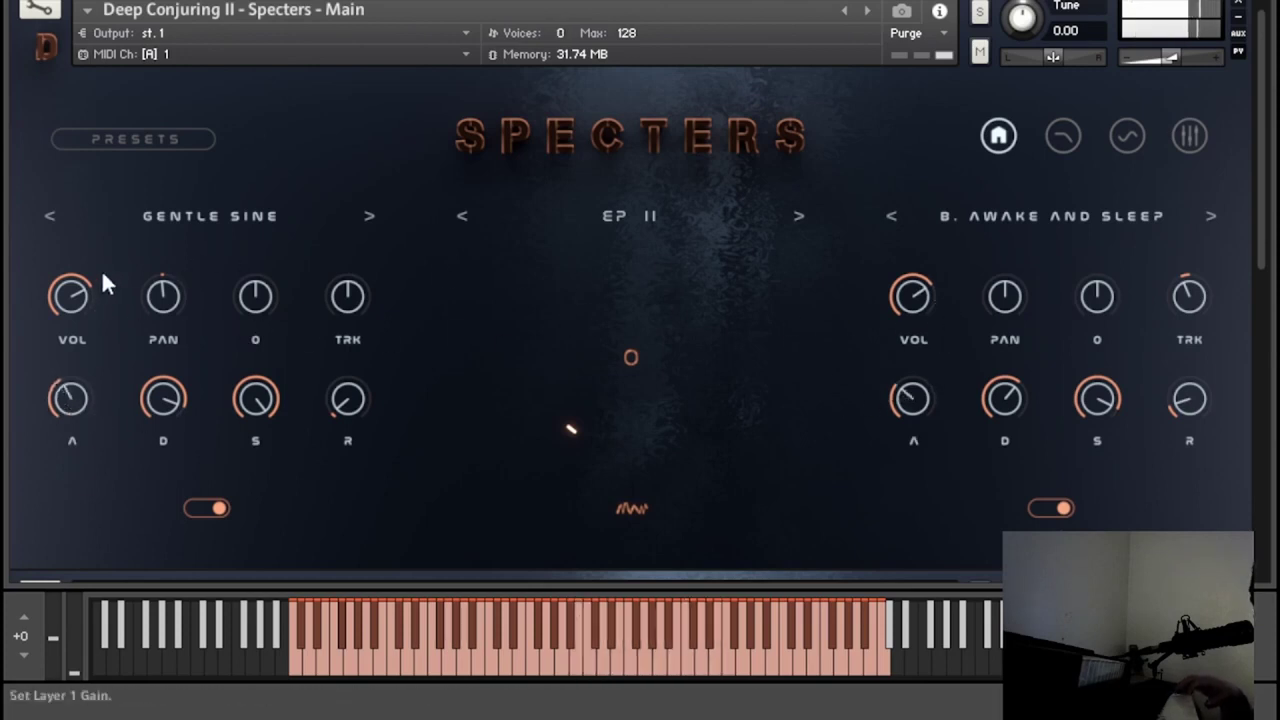
# - Adjust Layer 2's sample start, vary and density amounts on the Shape page, leaving density at maximum
pyautogui.click(1060, 138)
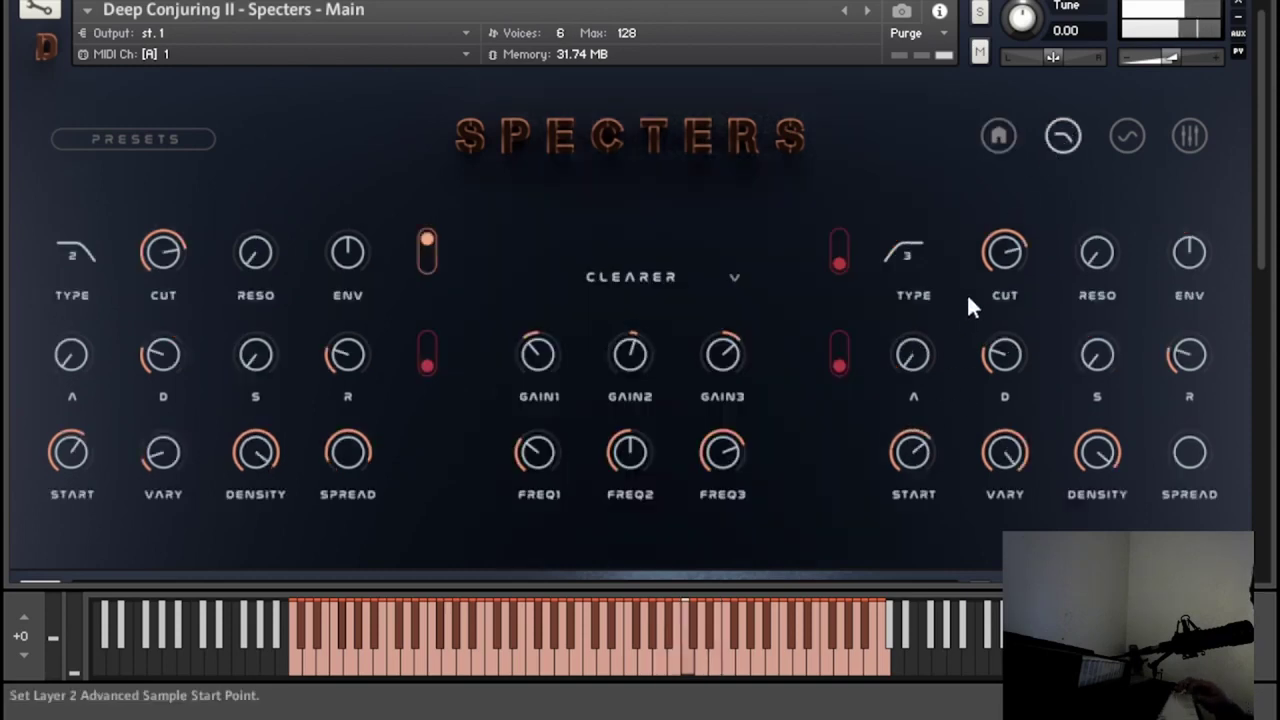
pyautogui.moveTo(971, 559); pyautogui.dragTo(938, 637)
pyautogui.moveTo(903, 476); pyautogui.dragTo(679, 588)
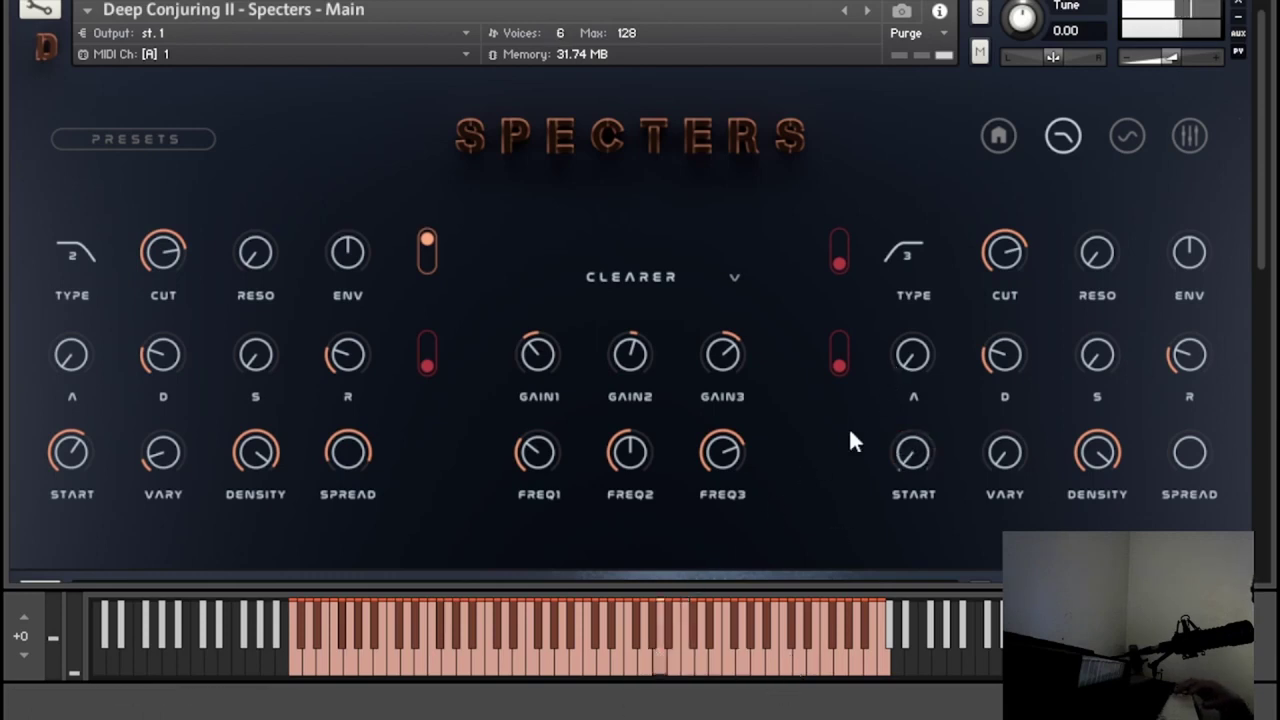
pyautogui.moveTo(1086, 448)
pyautogui.mouseDown()
pyautogui.moveTo(1086, 462)
pyautogui.moveTo(1086, 425)
pyautogui.mouseUp()
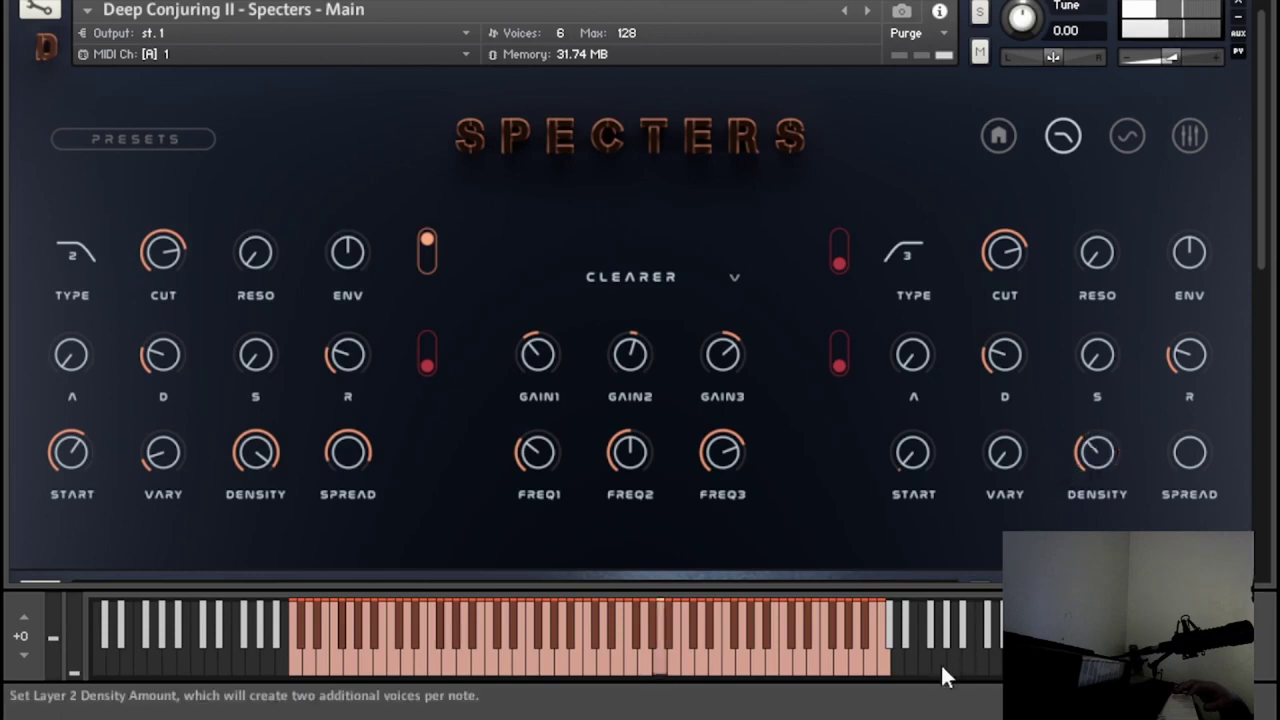
pyautogui.moveTo(1004, 457); pyautogui.dragTo(1020, 377)
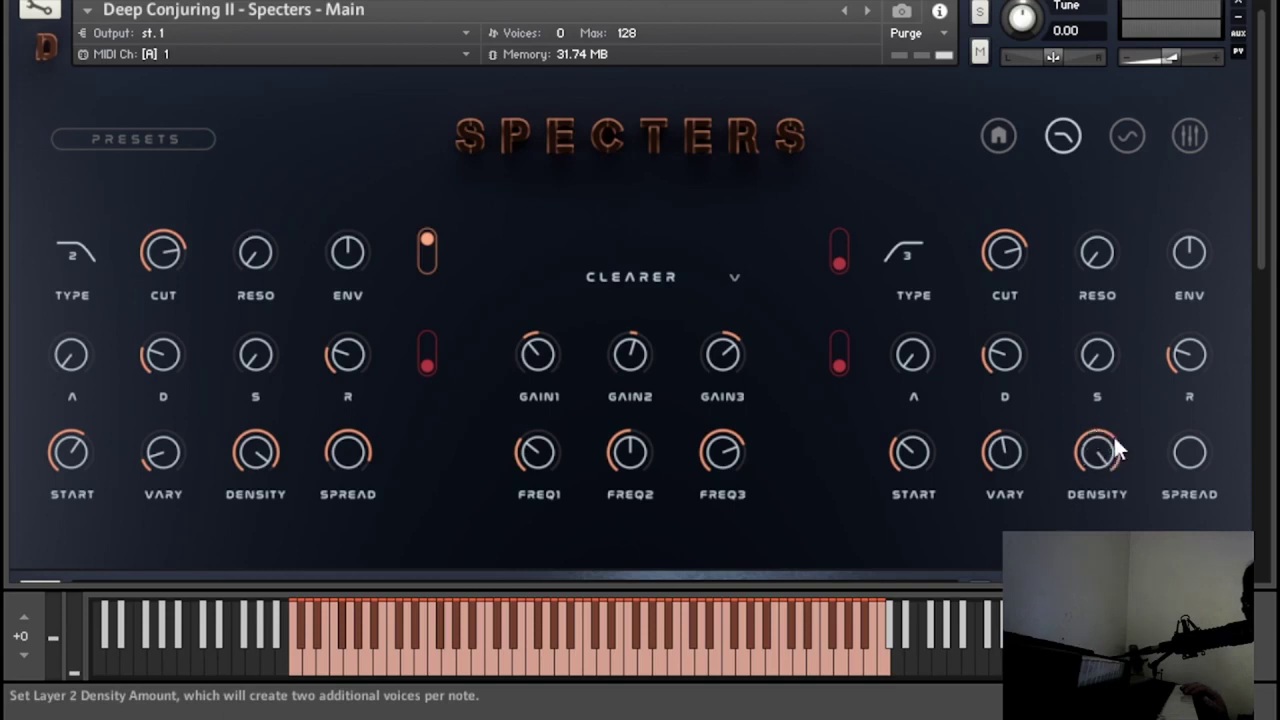
# - Raise Layer 2's stereo spread to maximum and sweep Layer 1's spread down and back to full on the Shape page
pyautogui.click(1001, 148)
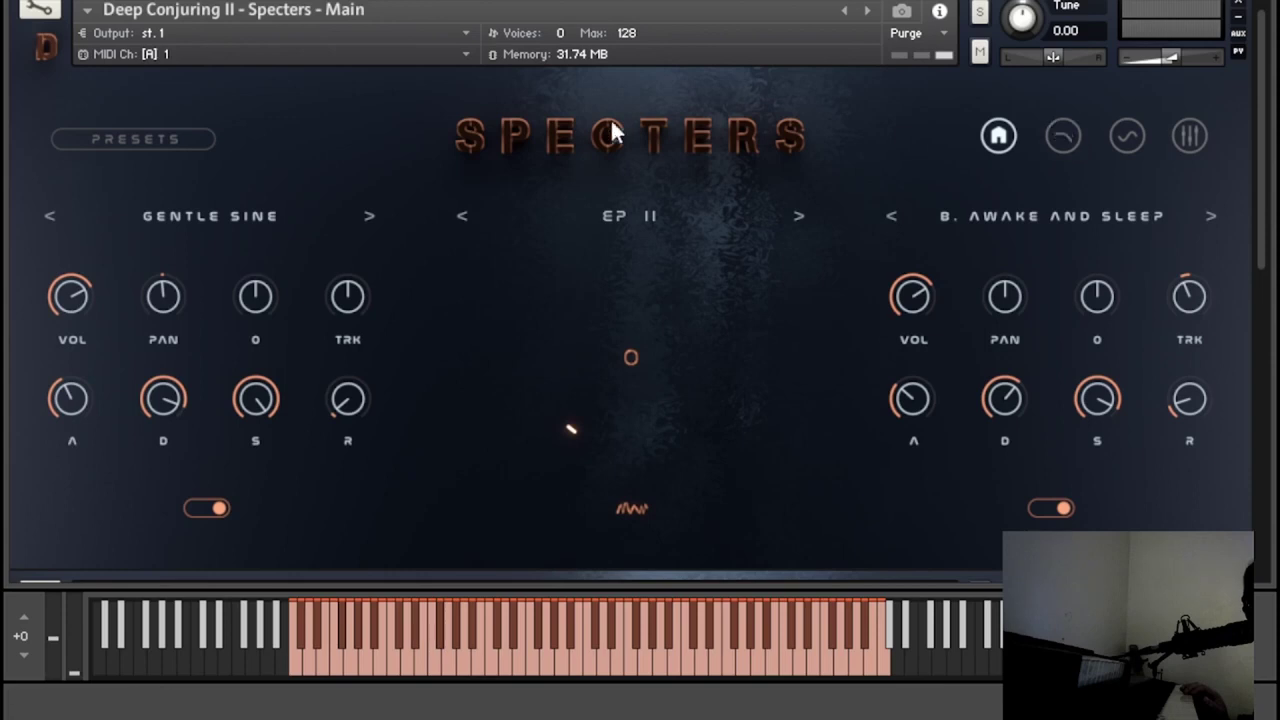
pyautogui.click(1071, 167)
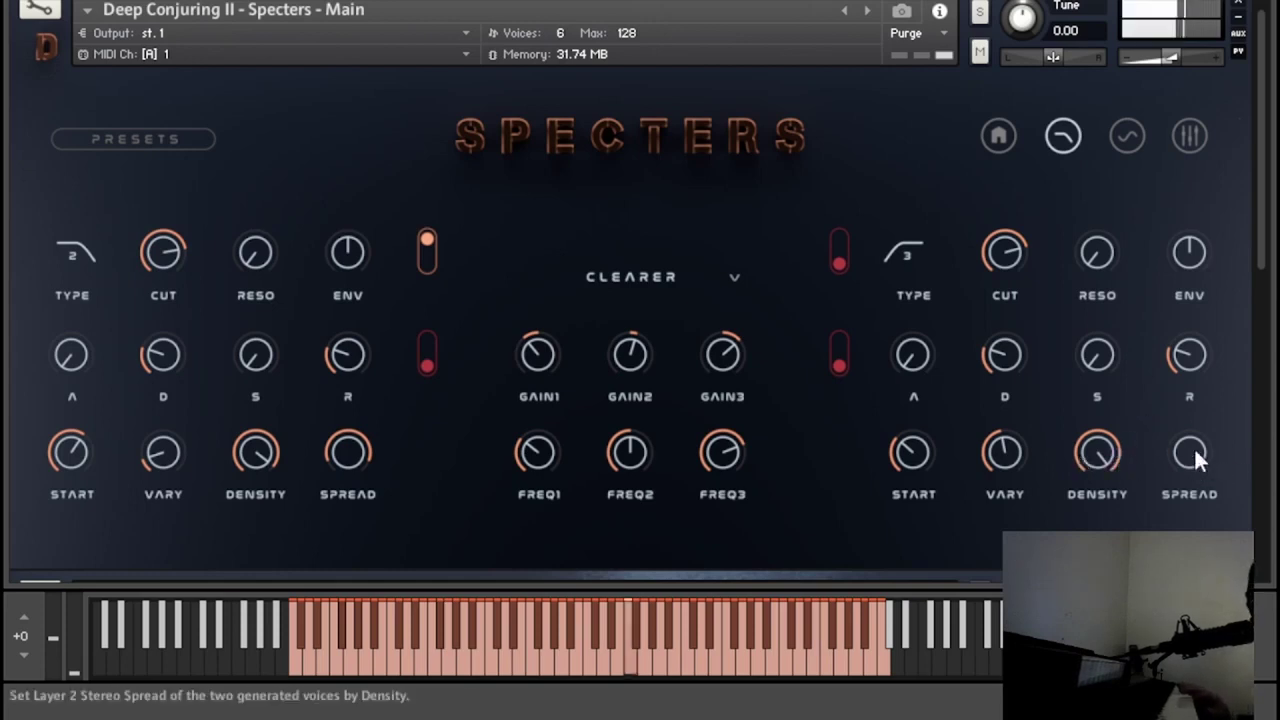
pyautogui.moveTo(1195, 443); pyautogui.dragTo(1237, 680)
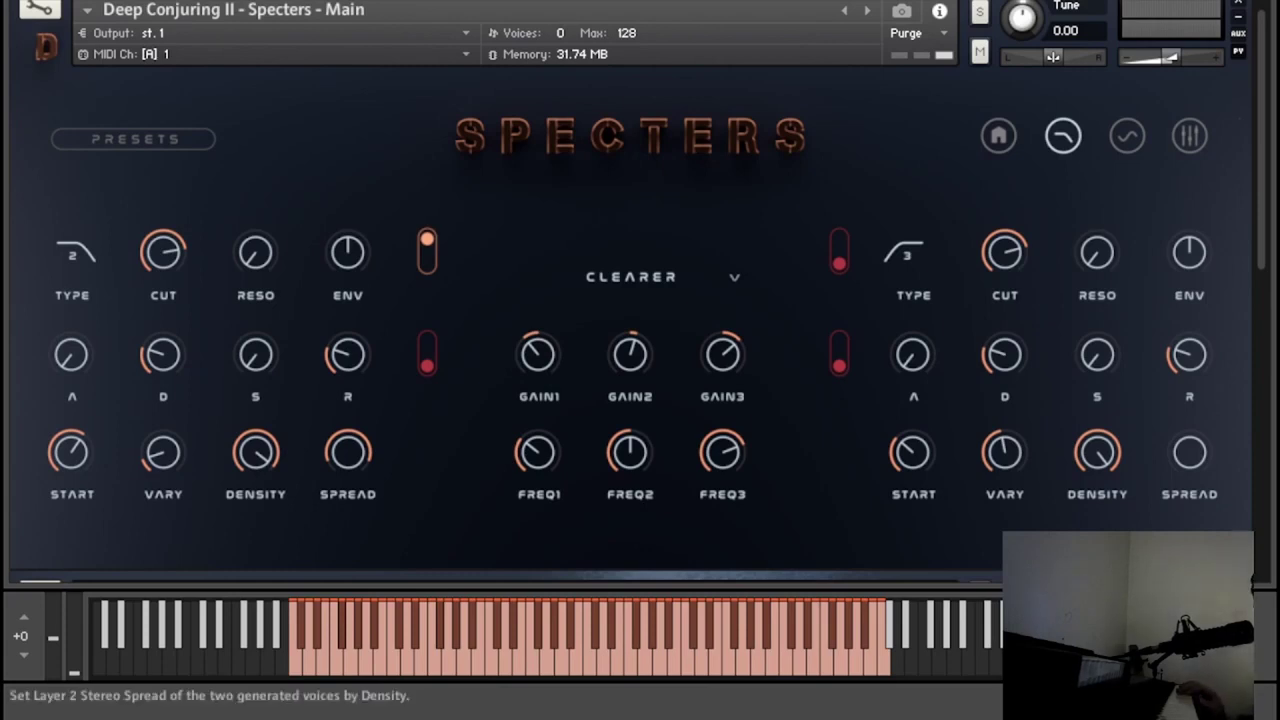
pyautogui.moveTo(1194, 452); pyautogui.dragTo(1194, 80)
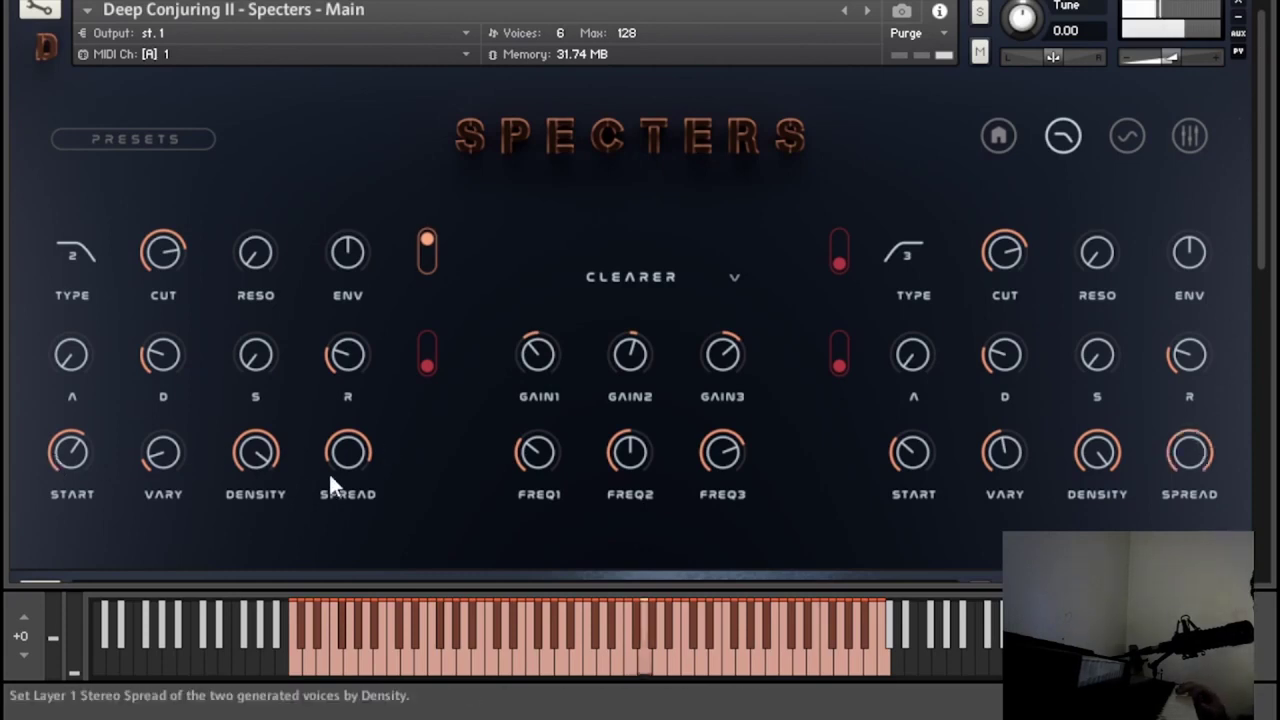
pyautogui.moveTo(348, 452); pyautogui.dragTo(348, 600)
pyautogui.moveTo(245, 714); pyautogui.dragTo(403, 177)
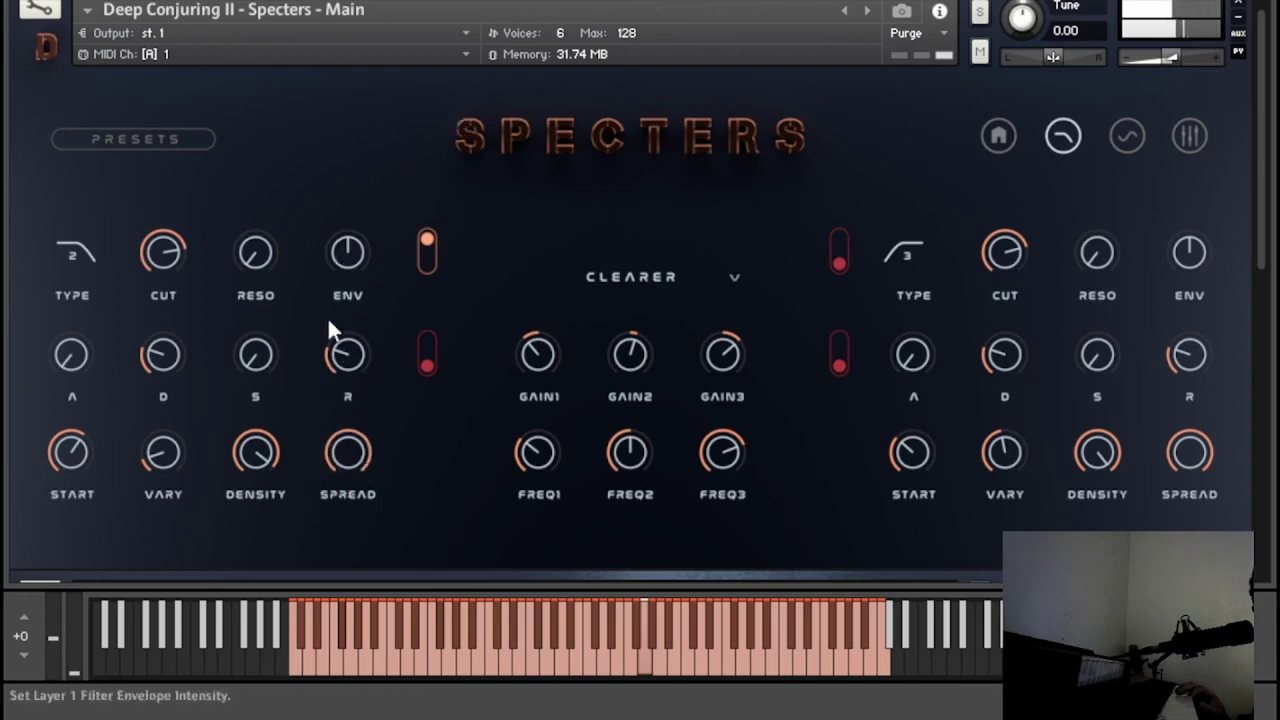
# - Vary the stereo spread of each layer for comparison, leaving both layers' spread at zero
pyautogui.moveTo(313, 452); pyautogui.dragTo(313, 610)
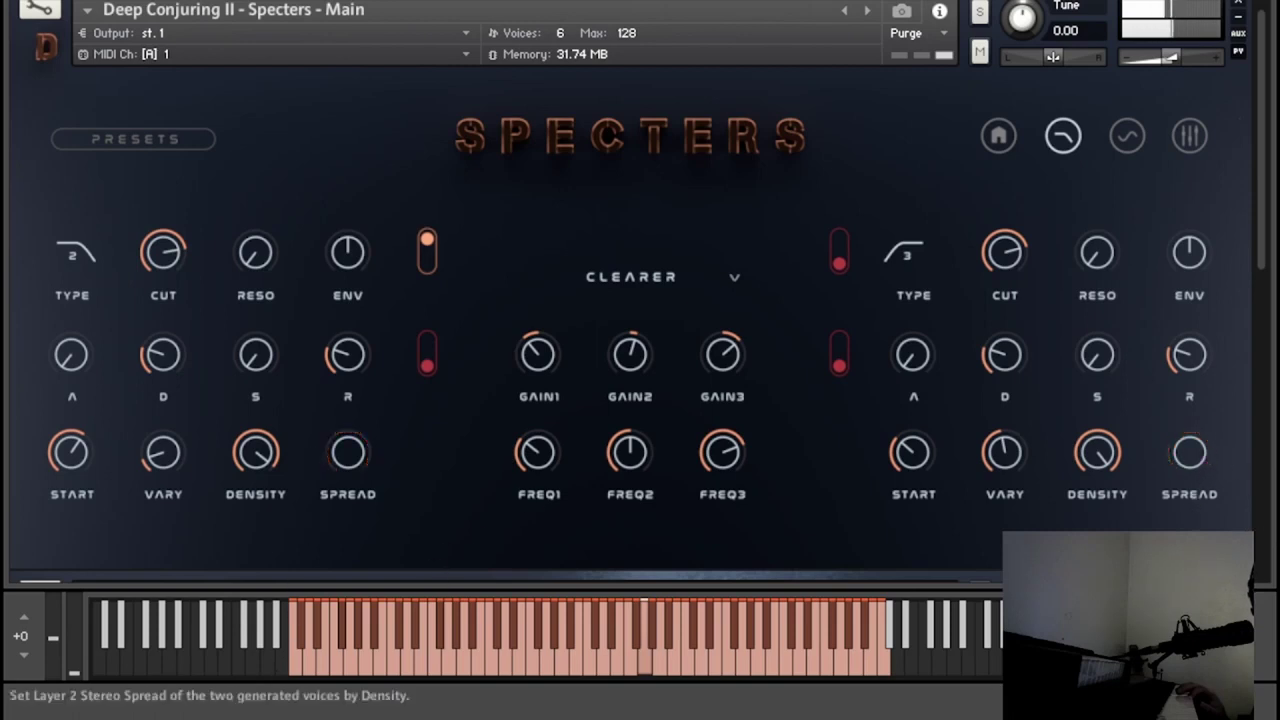
pyautogui.moveTo(1189, 452); pyautogui.dragTo(1205, 412)
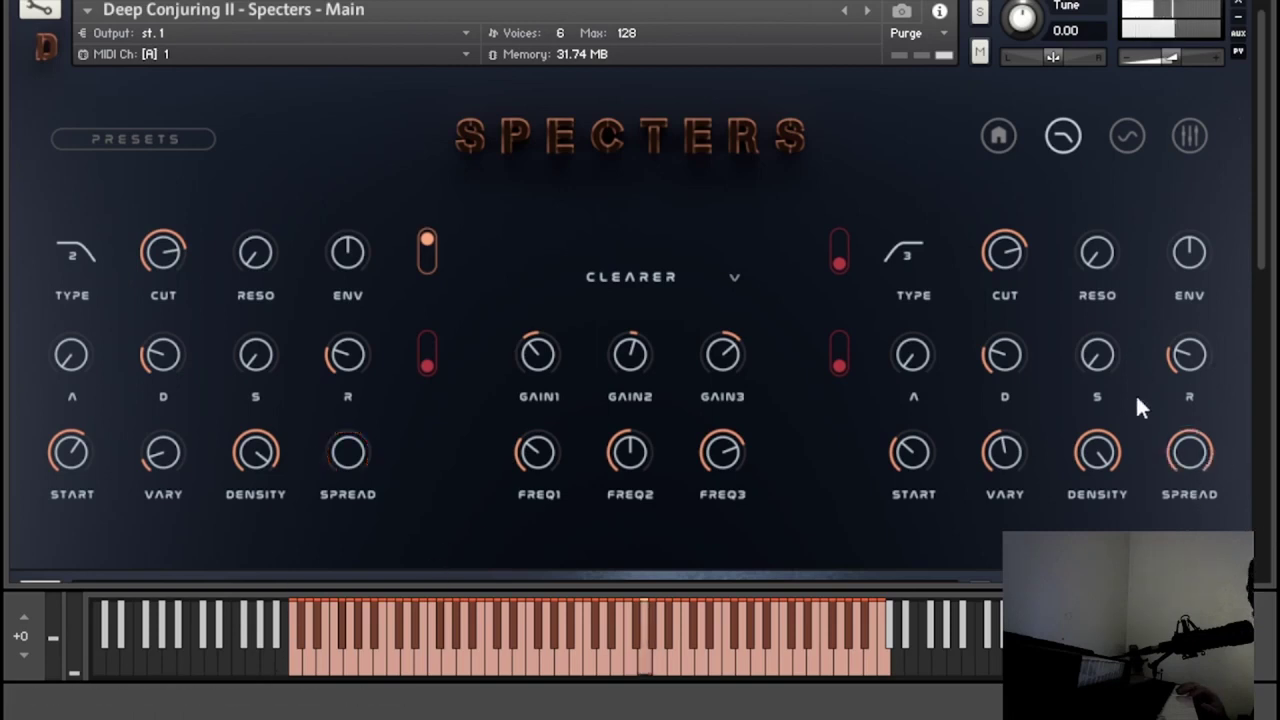
pyautogui.moveTo(359, 456); pyautogui.dragTo(495, 118)
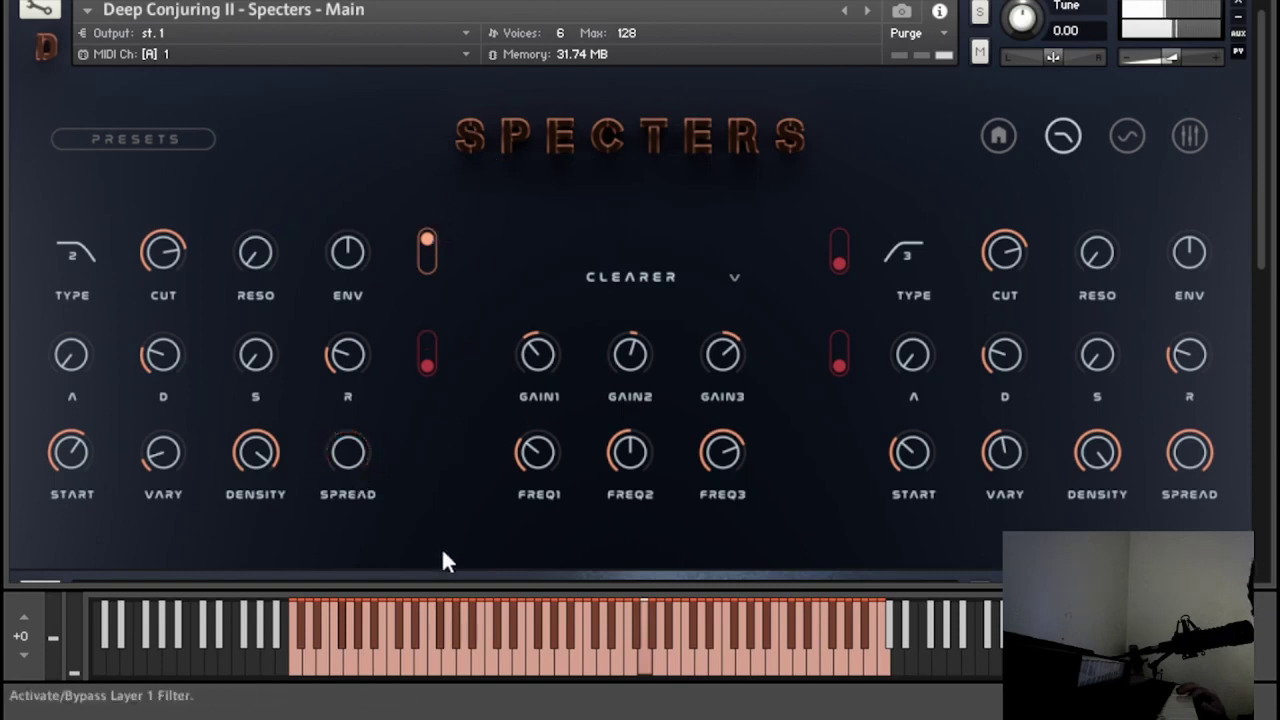
pyautogui.moveTo(1190, 450); pyautogui.dragTo(1190, 510)
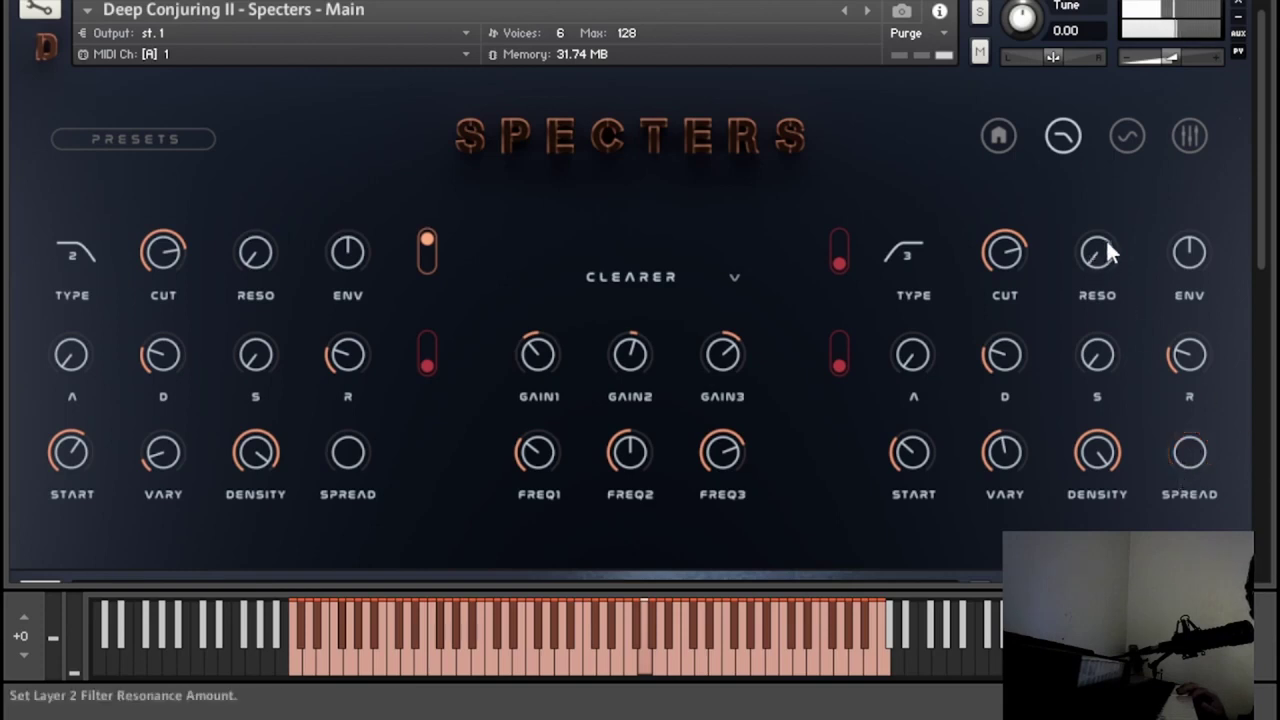
# - Activate the volume, pan and tune LFOs for both layers on the LFO page
pyautogui.click(1134, 123)
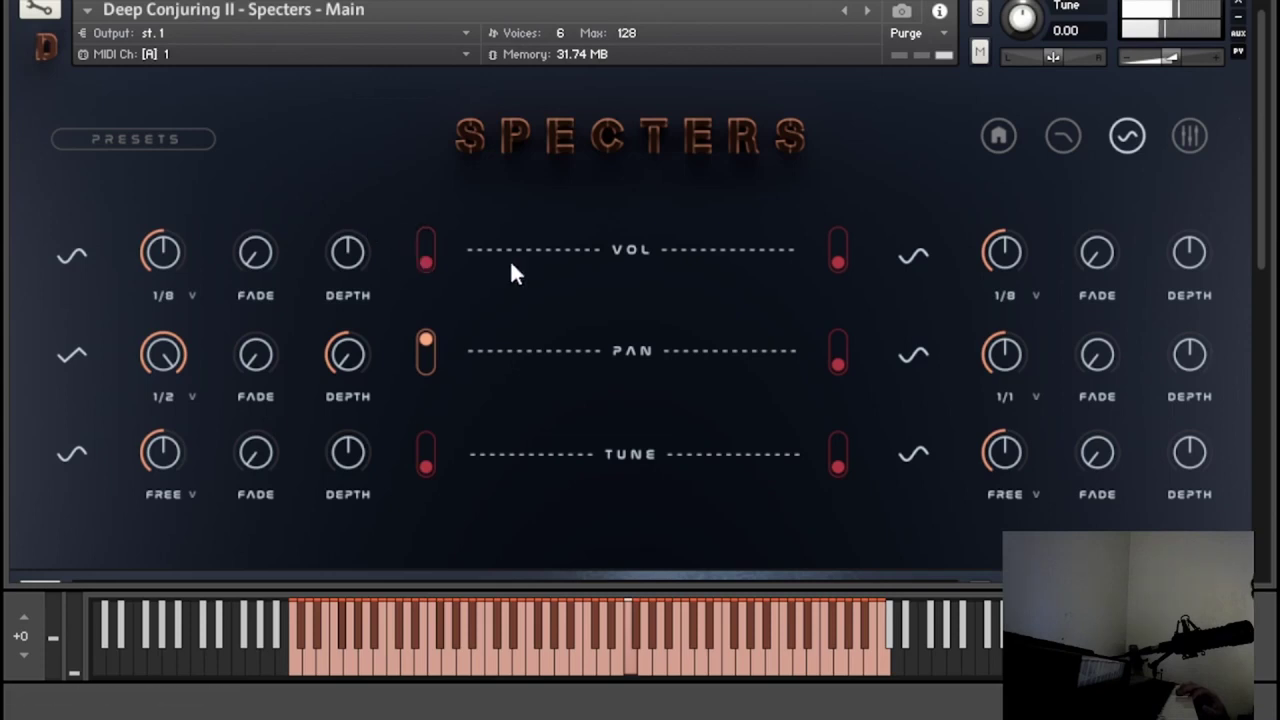
pyautogui.click(427, 261)
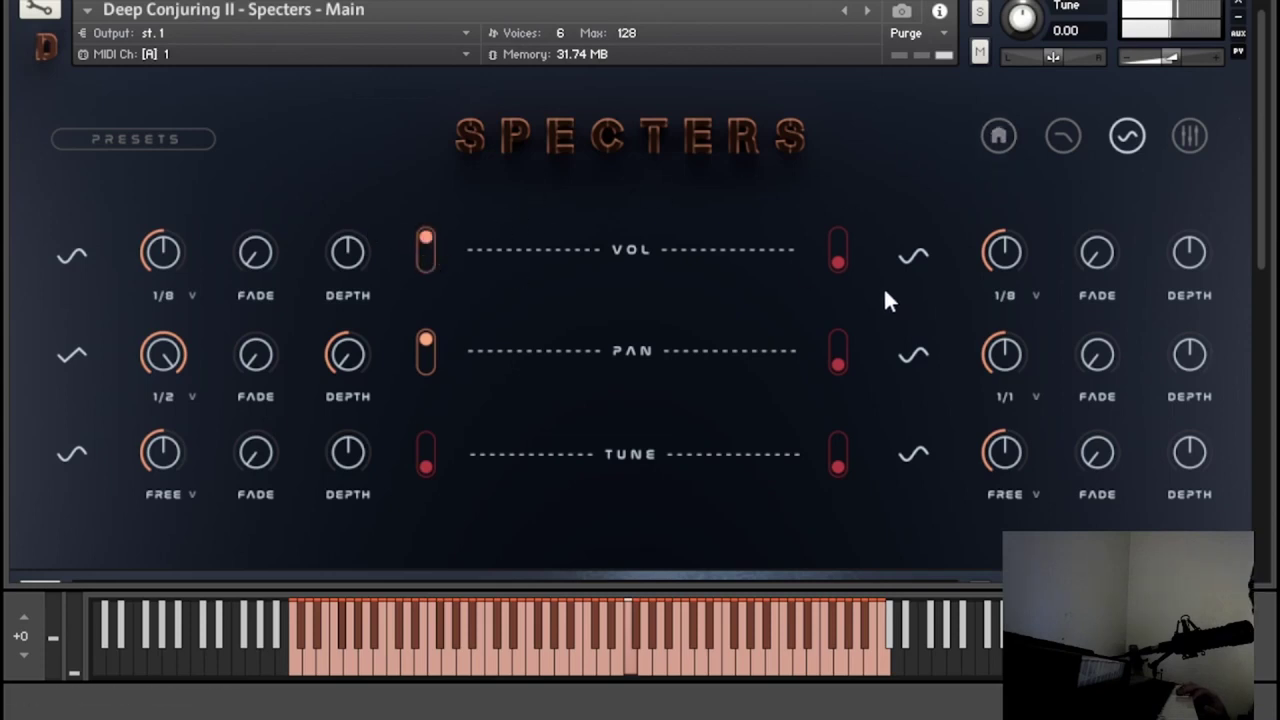
pyautogui.click(839, 357)
pyautogui.click(838, 460)
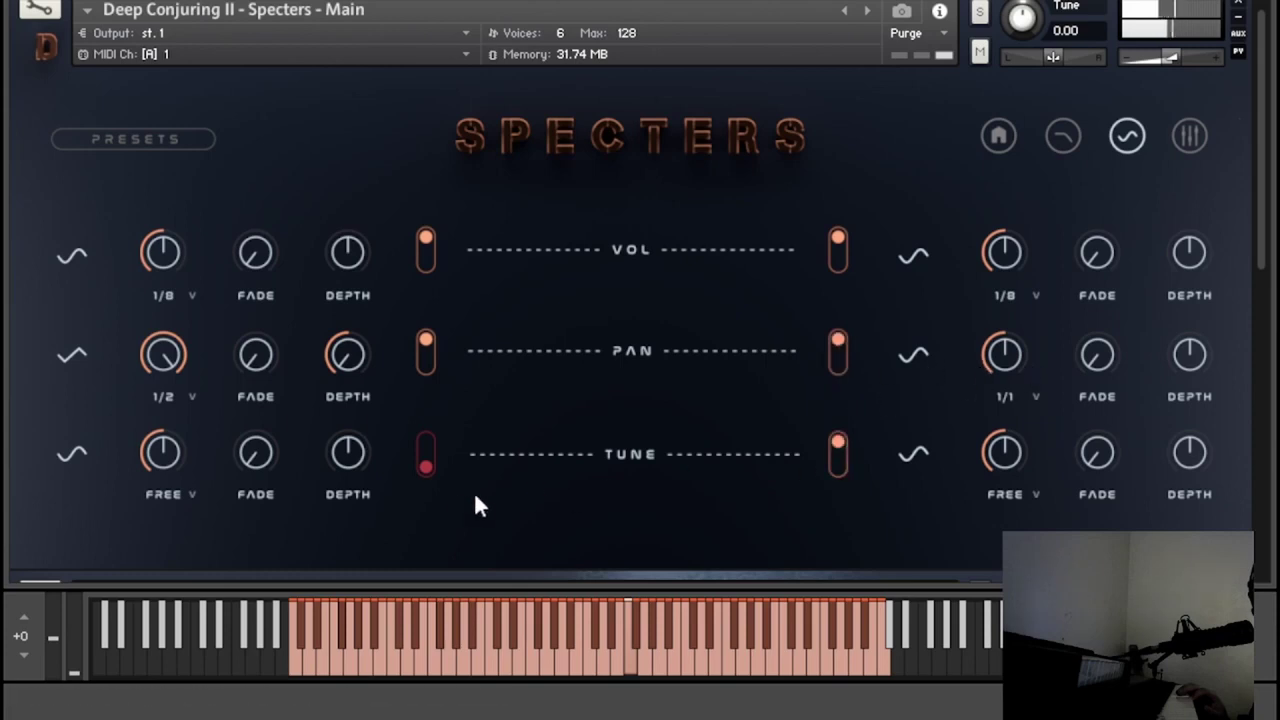
pyautogui.click(427, 462)
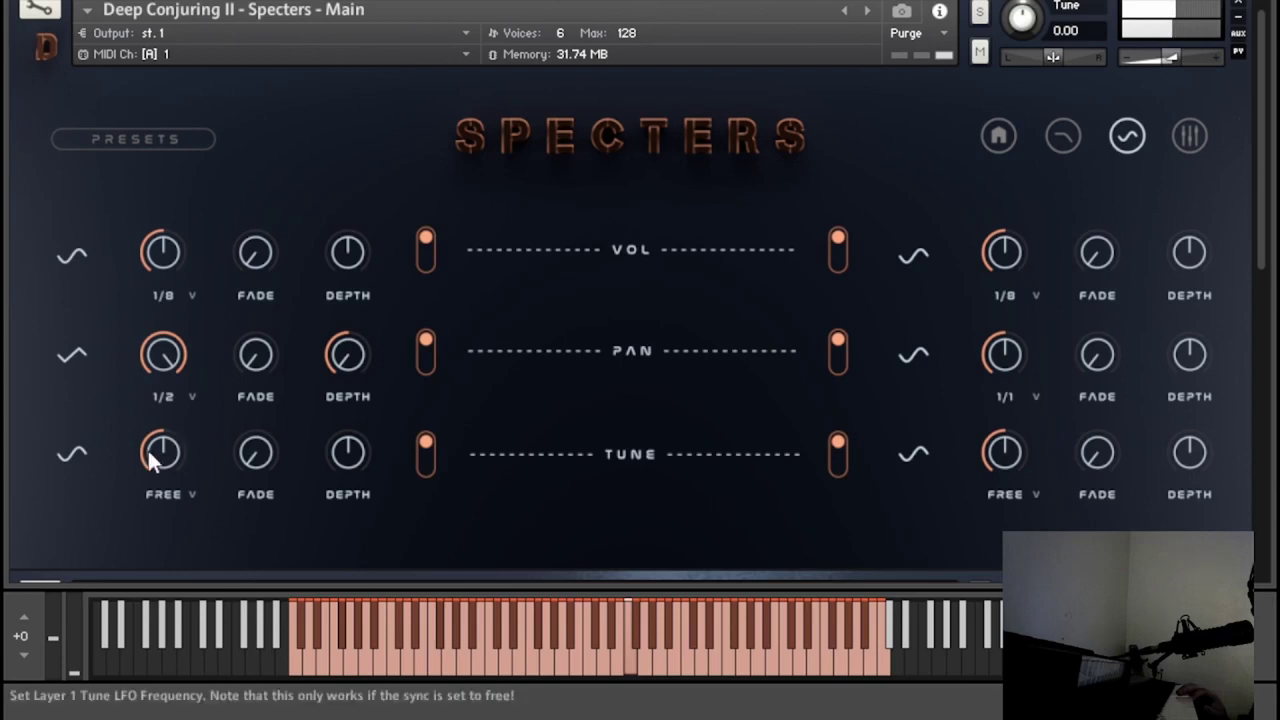
# - Set Layer 1's Tune LFO to a 1/16 note sync rate and Triangle waveform, and raise its depth and fade-in time
pyautogui.click(145, 481)
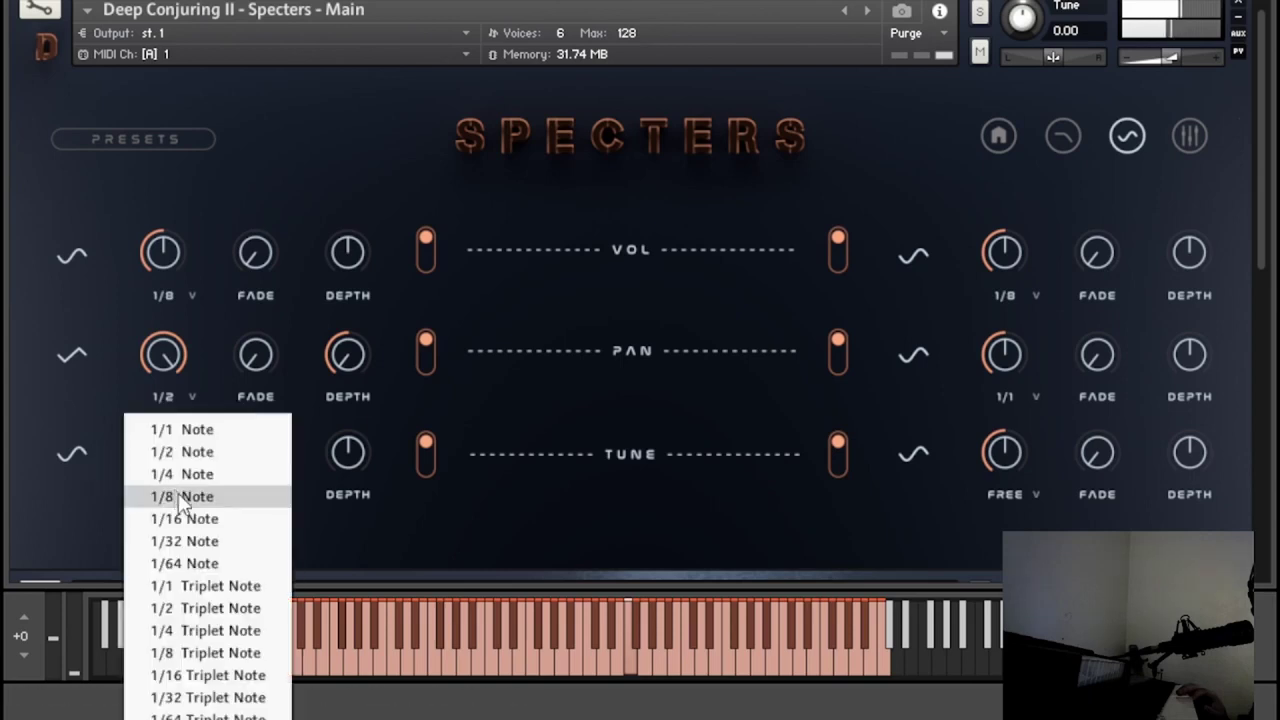
pyautogui.click(178, 519)
pyautogui.click(76, 443)
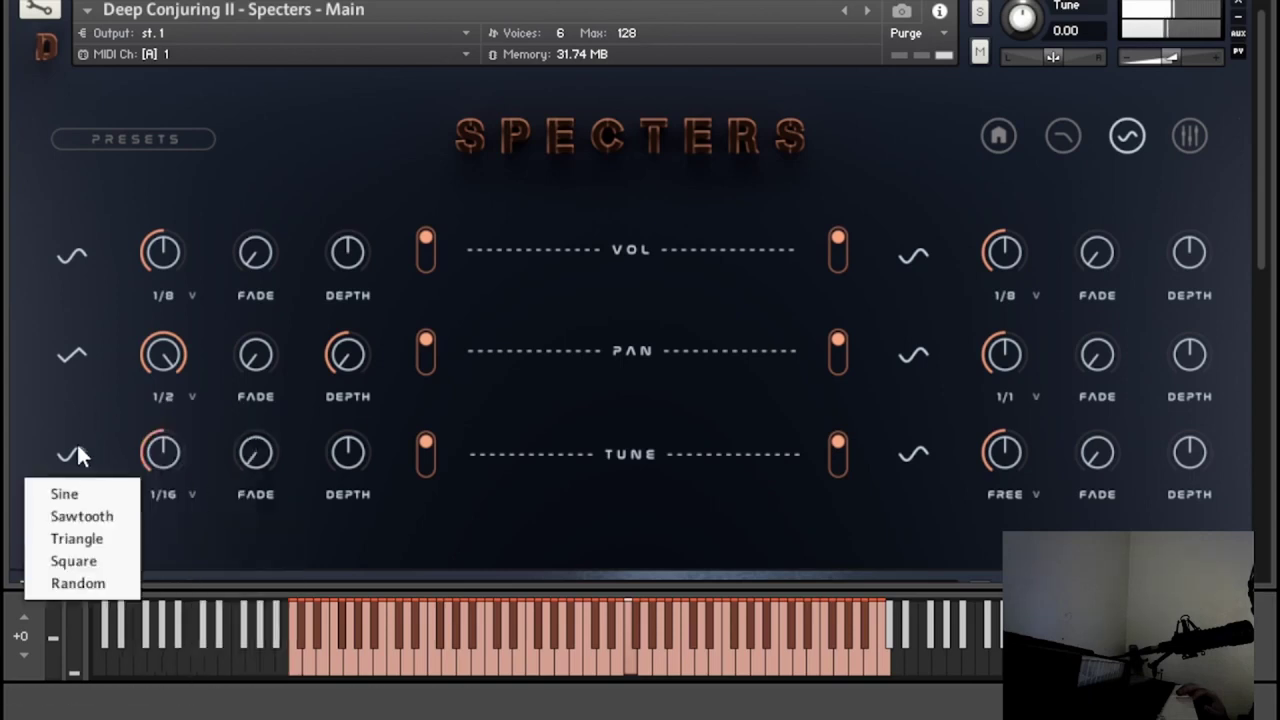
pyautogui.click(89, 537)
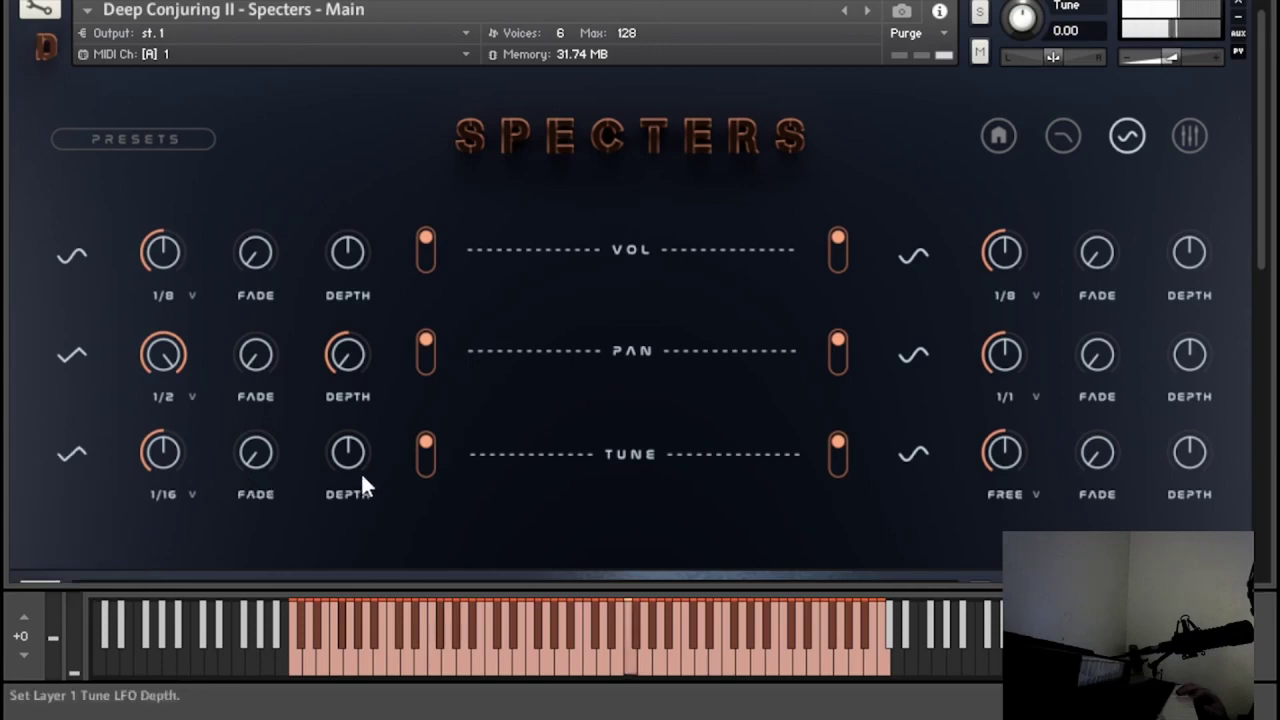
pyautogui.moveTo(360, 471); pyautogui.dragTo(368, 367)
pyautogui.scroll(-1, 390, 350)
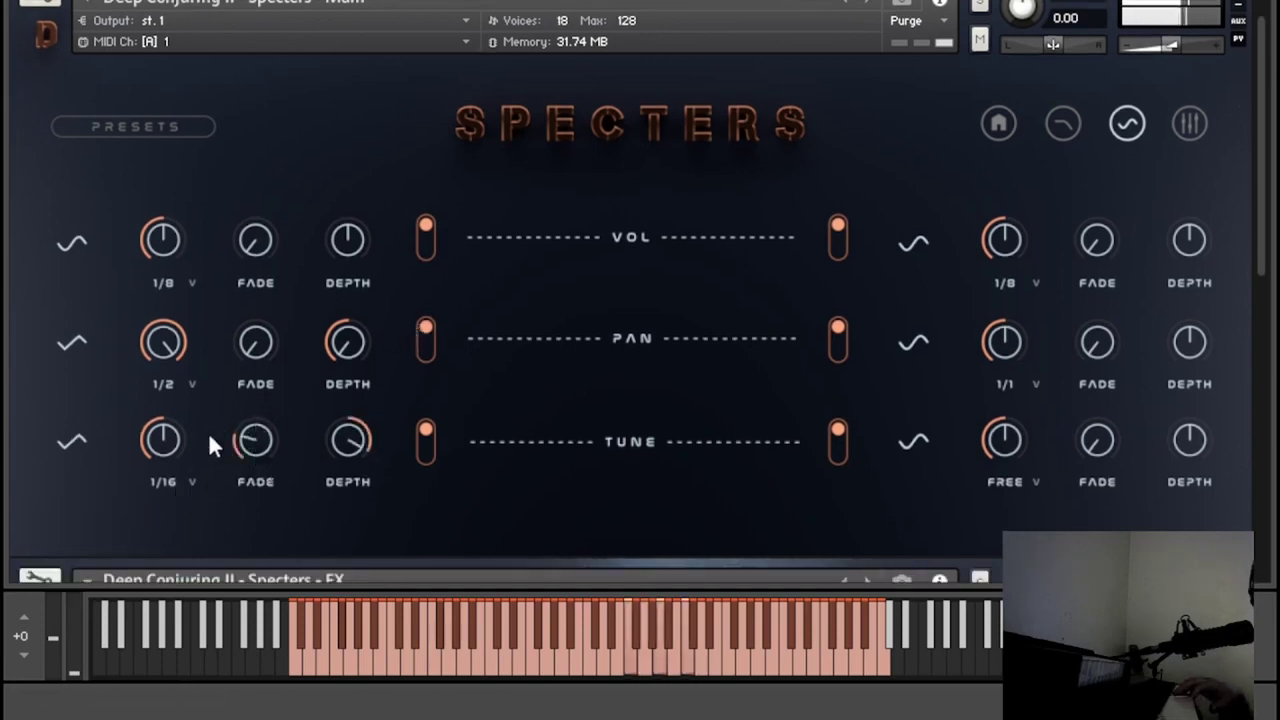
# - Set Layer 1's Tune LFO sync rate to Free, raise its frequency and readjust its fade-in time
pyautogui.moveTo(160, 437); pyautogui.dragTo(162, 425)
pyautogui.click(166, 476)
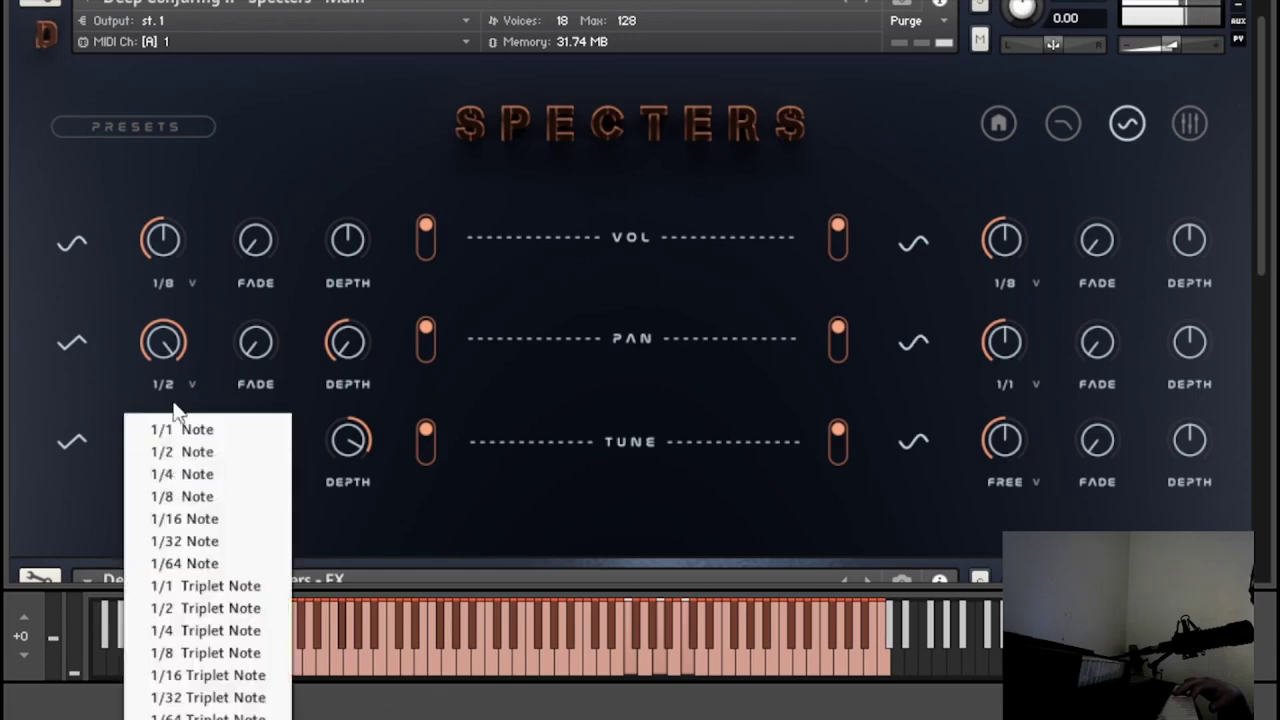
pyautogui.click(118, 450)
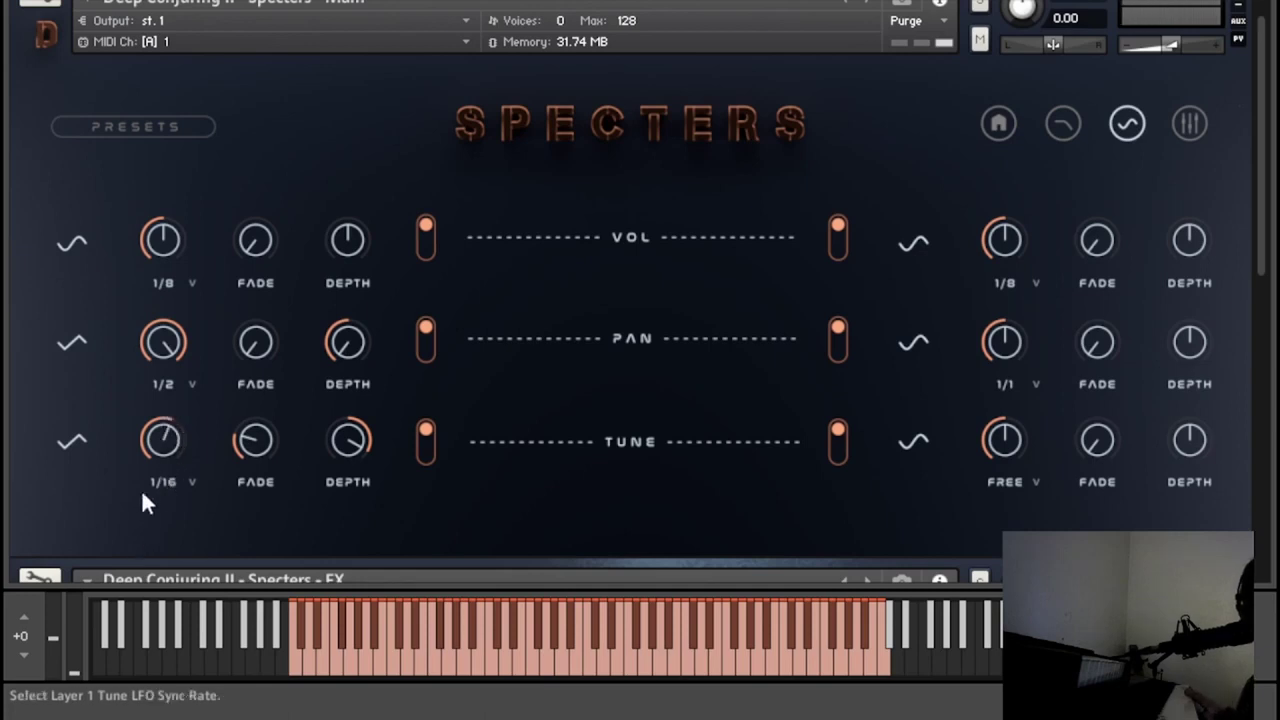
pyautogui.click(167, 482)
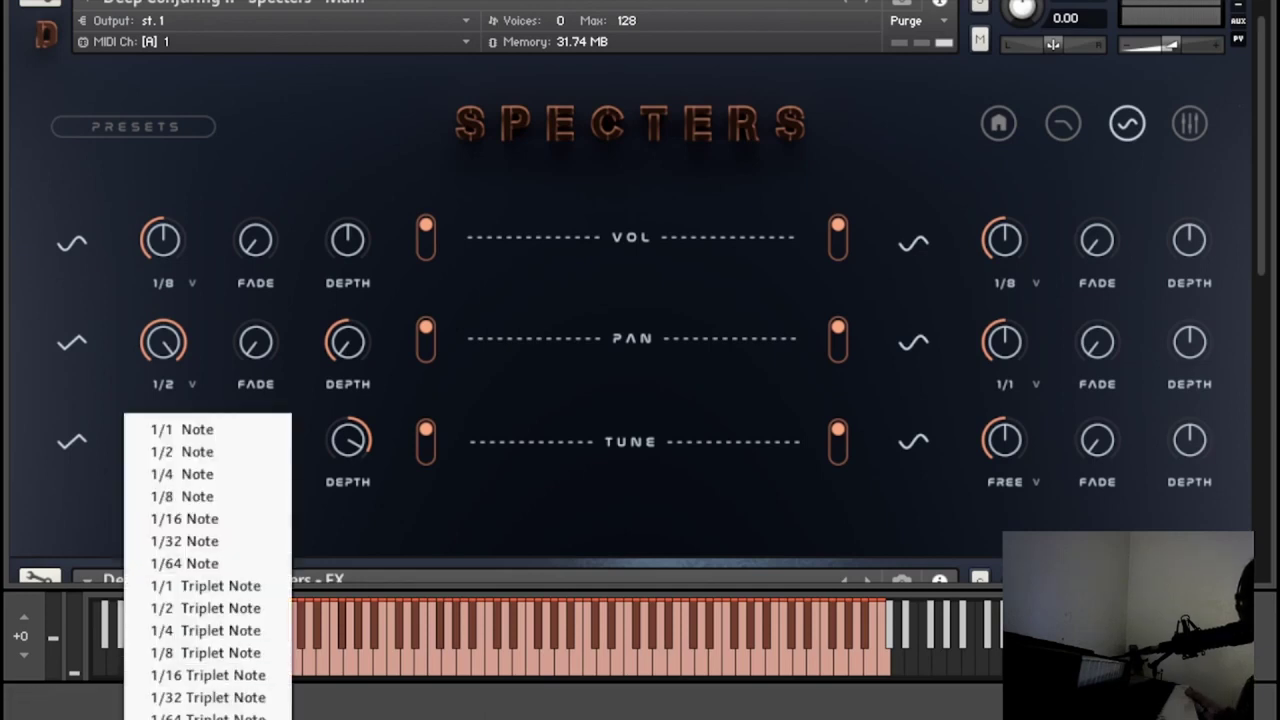
pyautogui.click(185, 719)
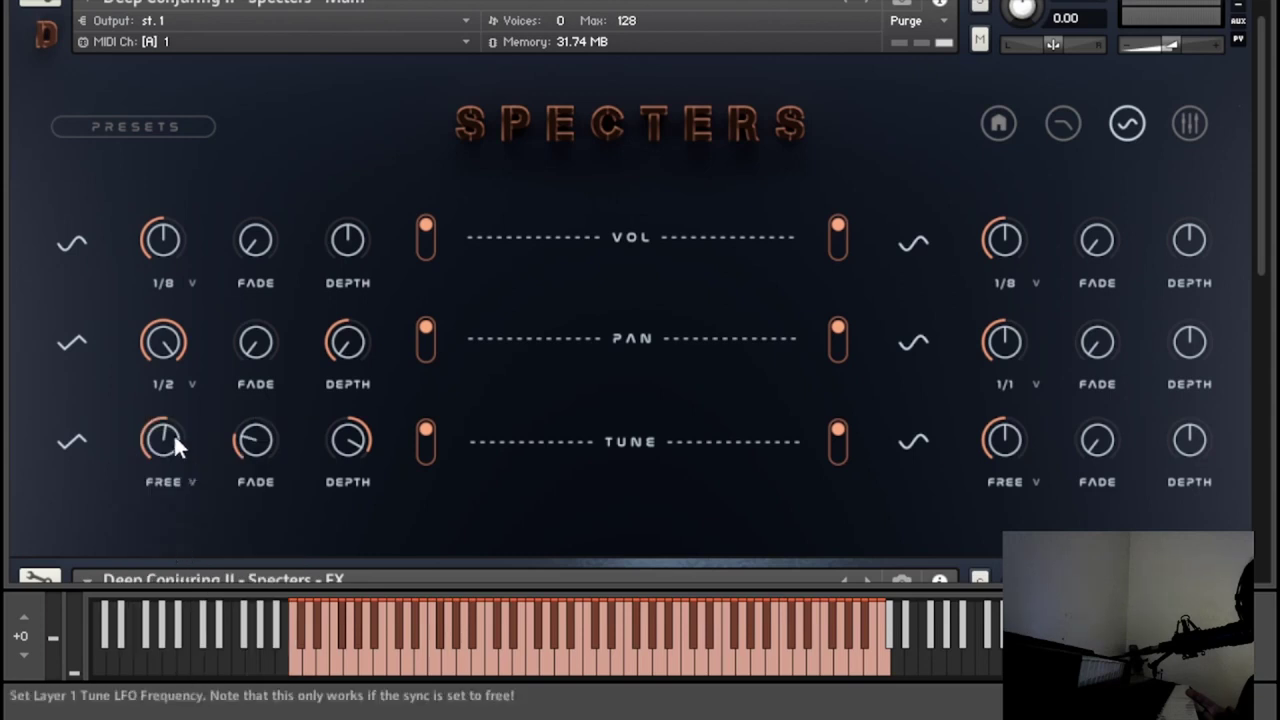
pyautogui.moveTo(171, 434); pyautogui.dragTo(183, 317)
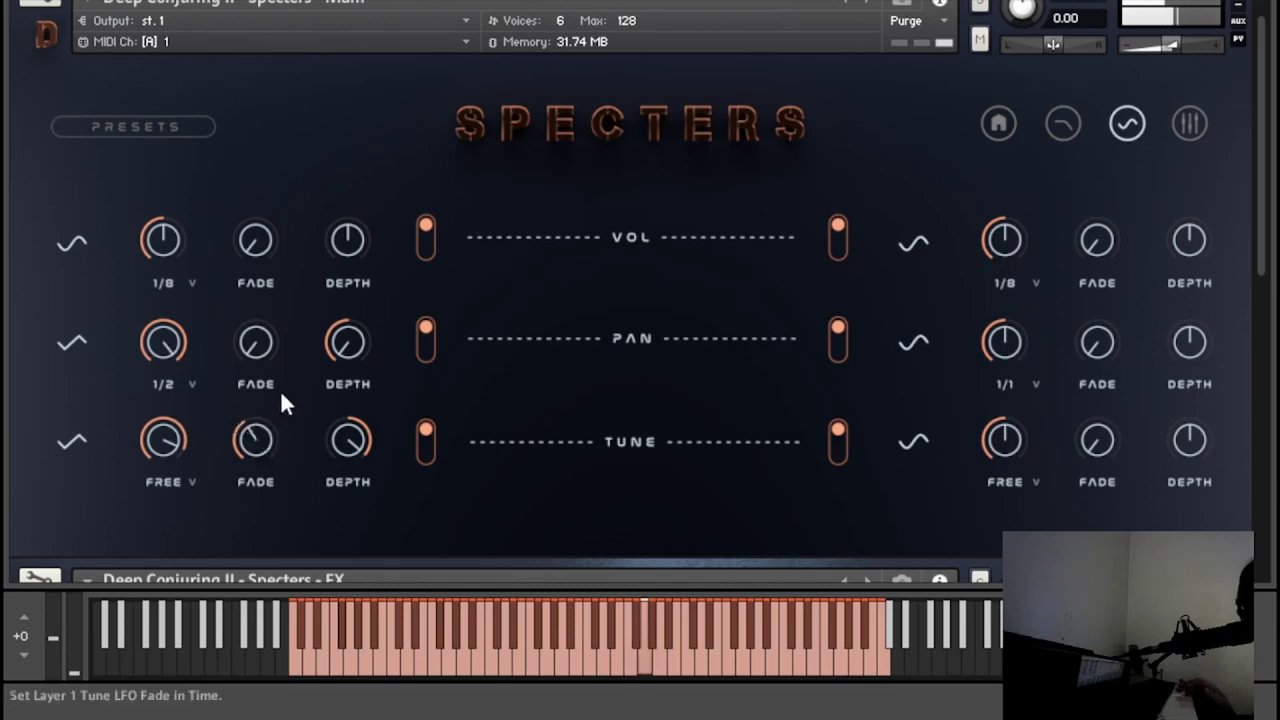
pyautogui.moveTo(281, 393); pyautogui.dragTo(354, 250)
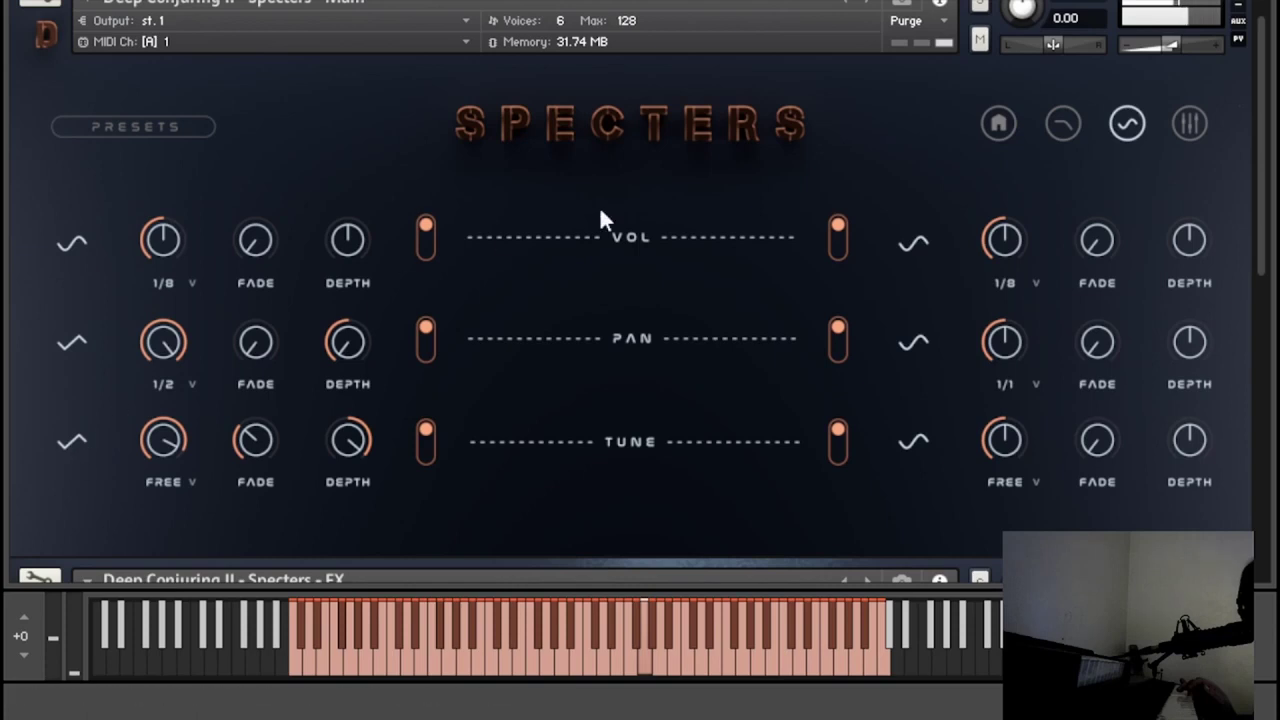
# - Return to the home page and bypass Layer 2
pyautogui.click(998, 123)
pyautogui.click(1043, 493)
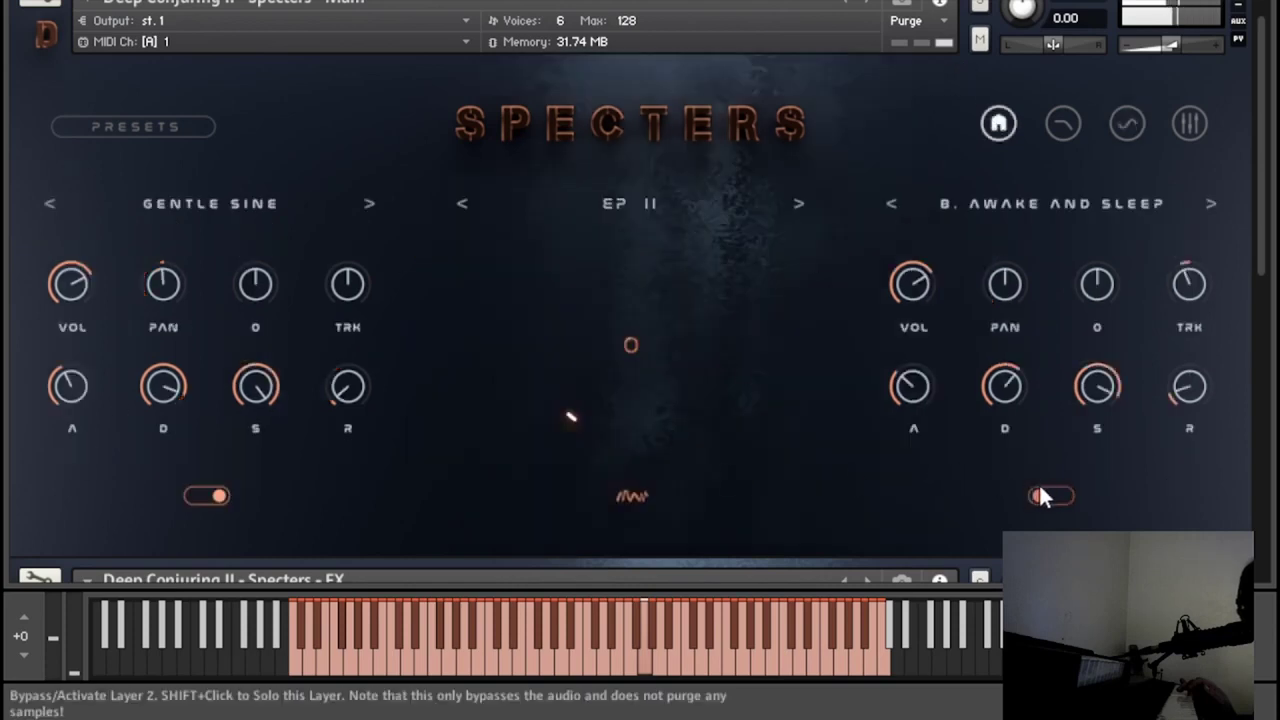
# - Raise Layer 1's volume on the home page and fine-tune its Tune LFO frequency on the LFO page
pyautogui.moveTo(88, 288); pyautogui.dragTo(82, 250)
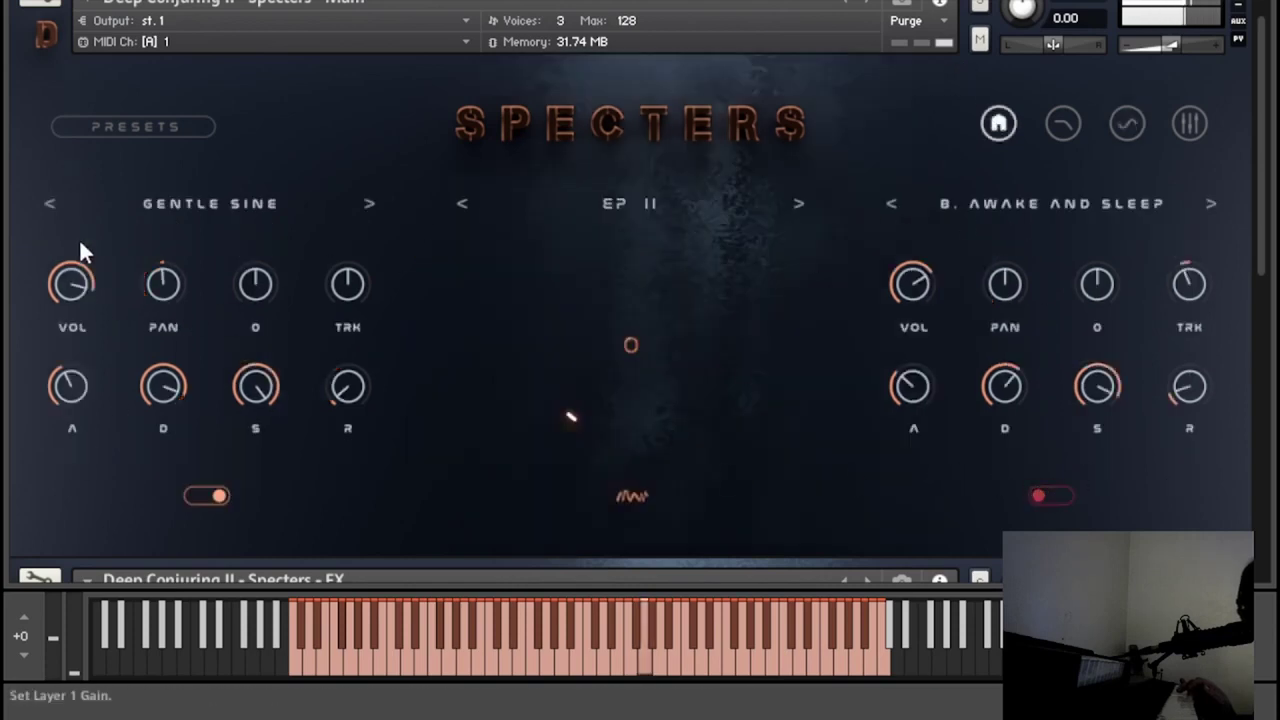
pyautogui.click(1065, 125)
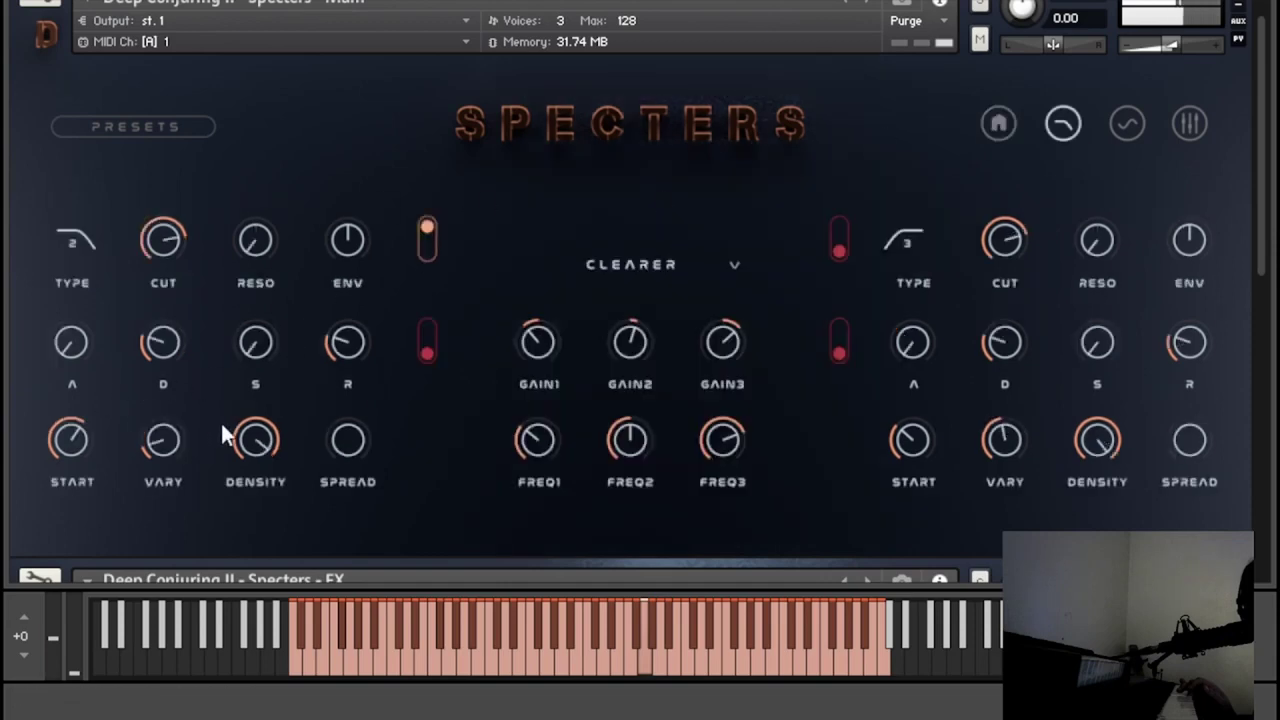
pyautogui.click(1112, 125)
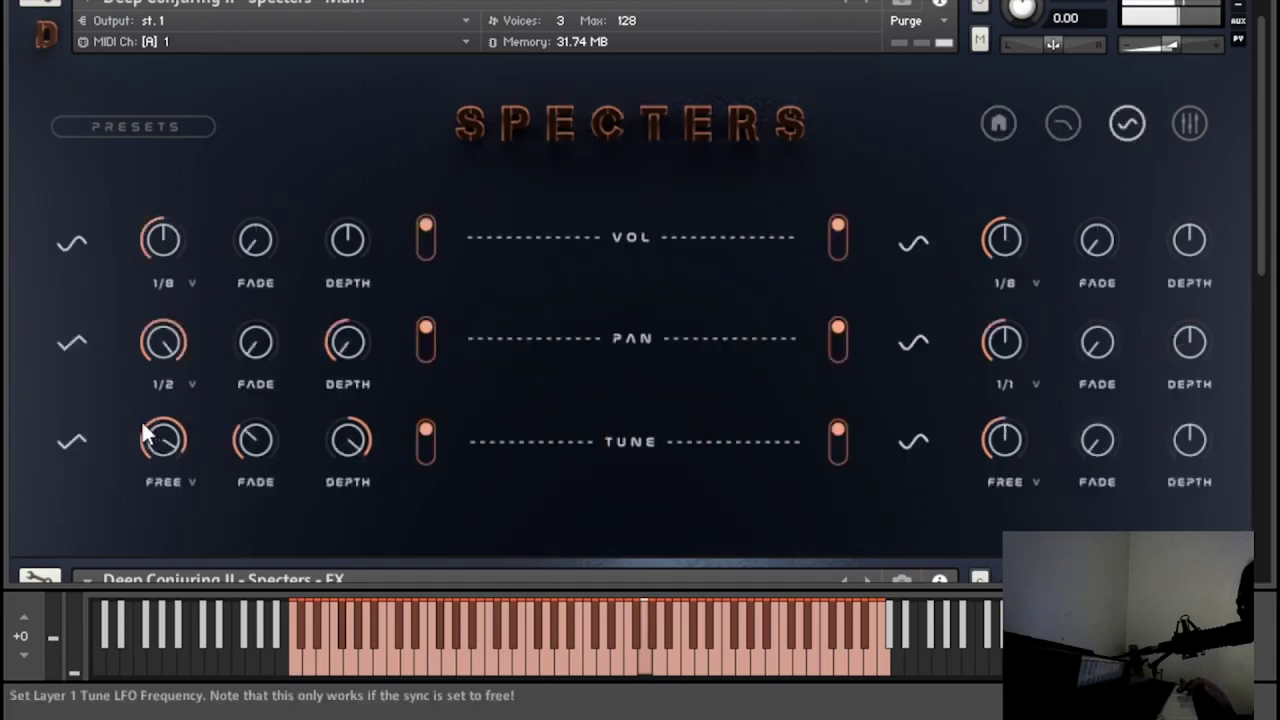
pyautogui.moveTo(141, 421); pyautogui.dragTo(128, 435)
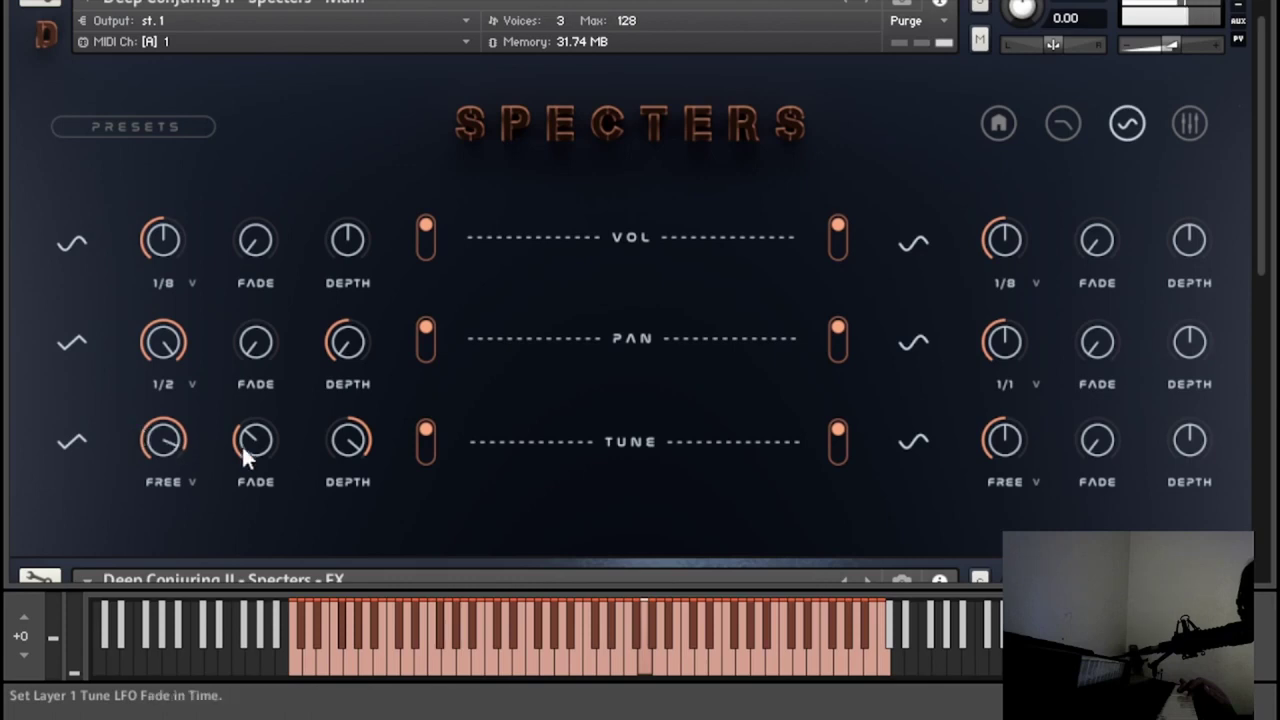
# - Try the Random and Square waveforms on Layer 1's Tune LFO
pyautogui.click(72, 448)
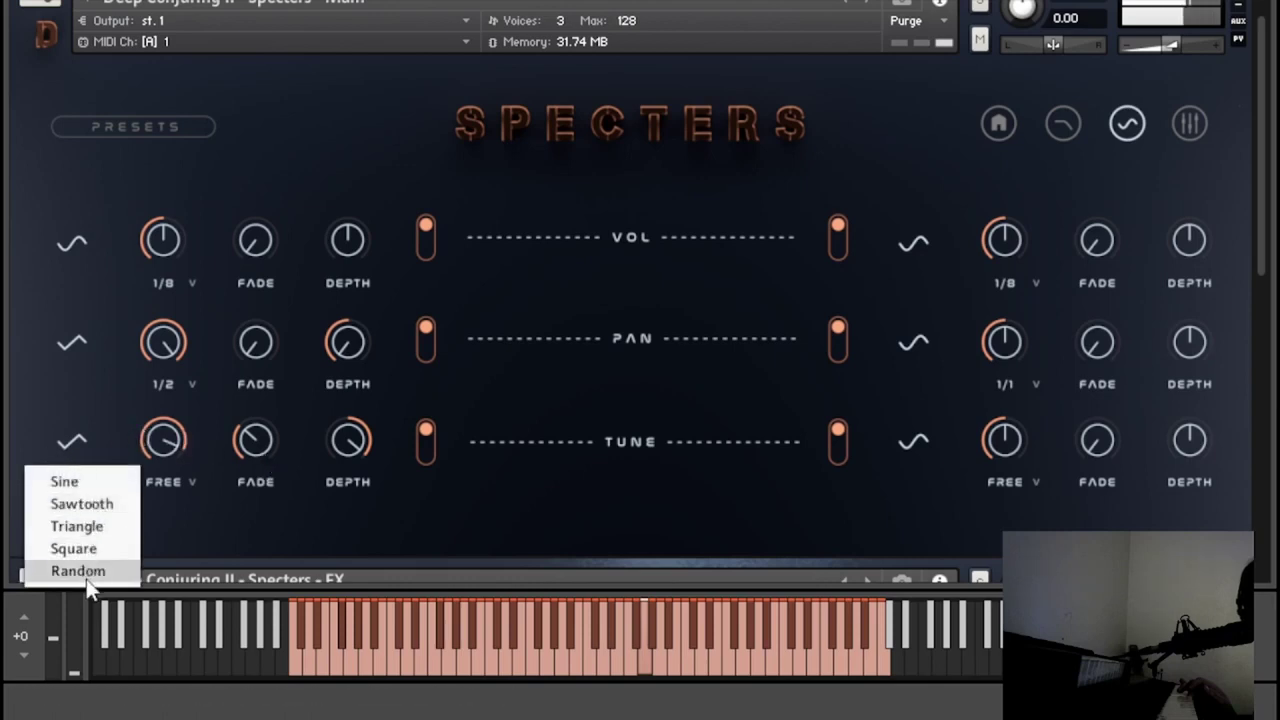
pyautogui.click(84, 574)
pyautogui.click(61, 446)
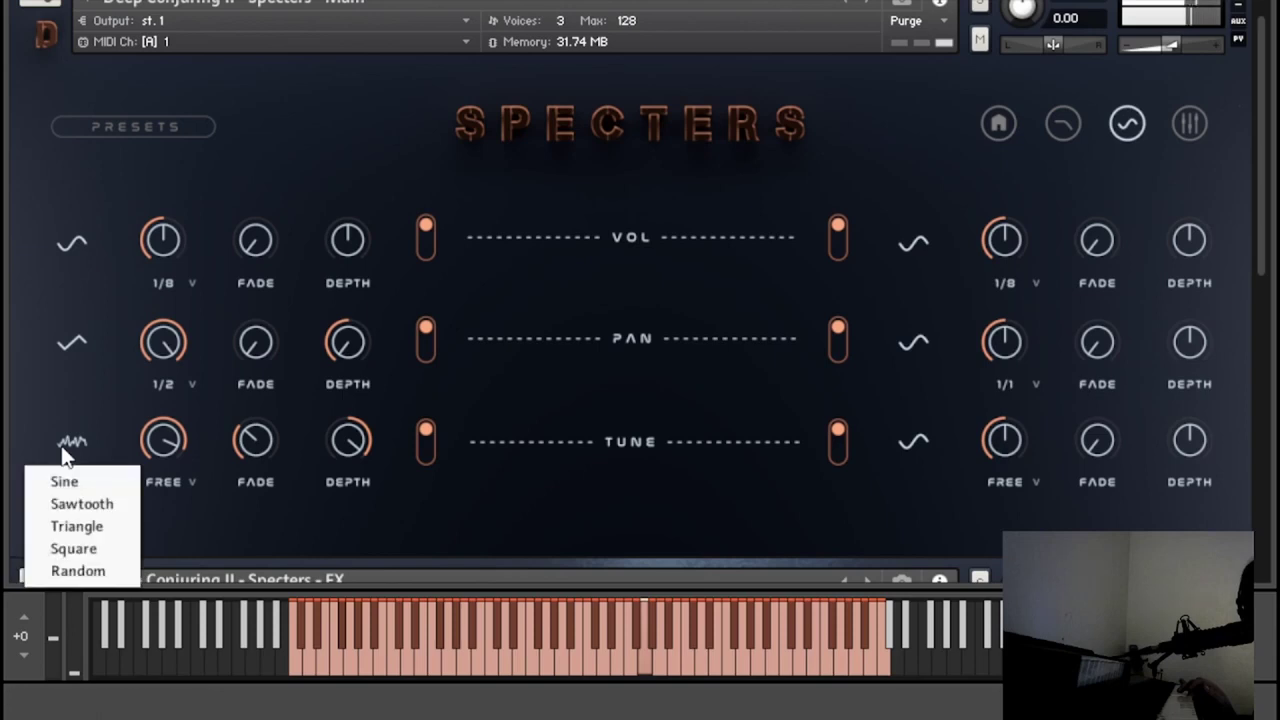
pyautogui.click(74, 549)
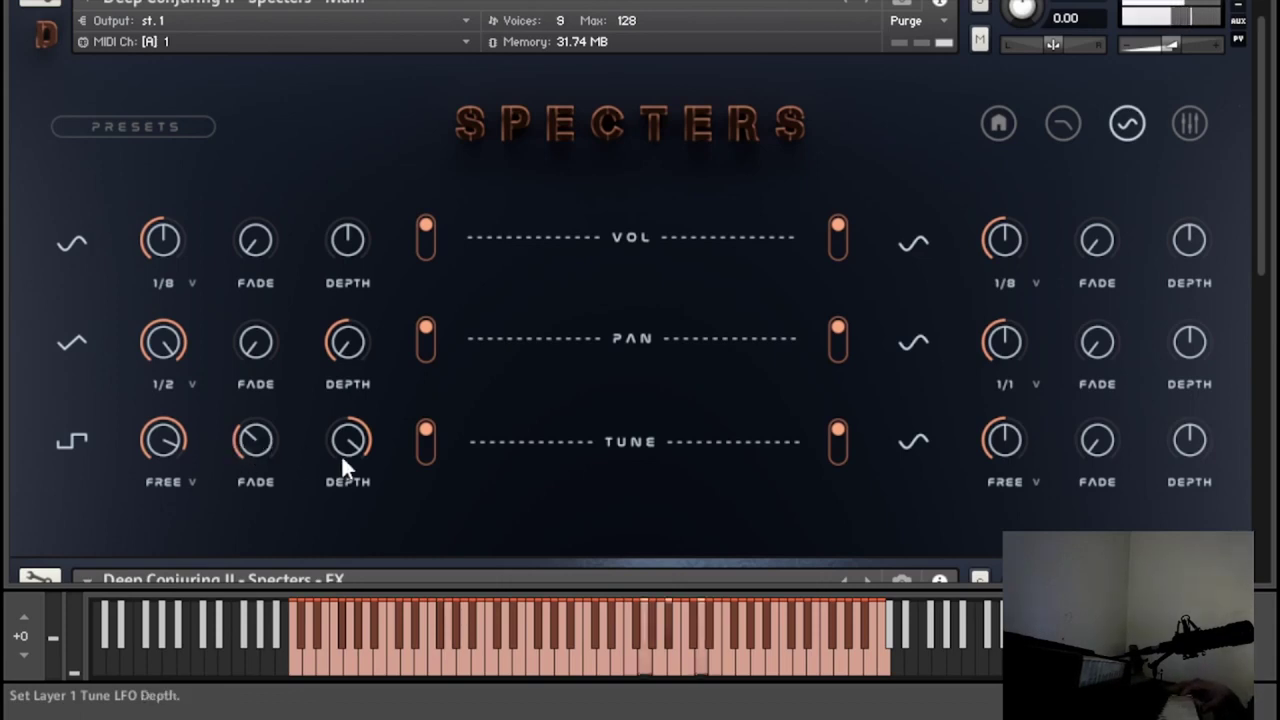
# - Switch Layer 1's Tune LFO to the Sawtooth waveform and reduce its depth
pyautogui.moveTo(341, 454); pyautogui.dragTo(314, 528)
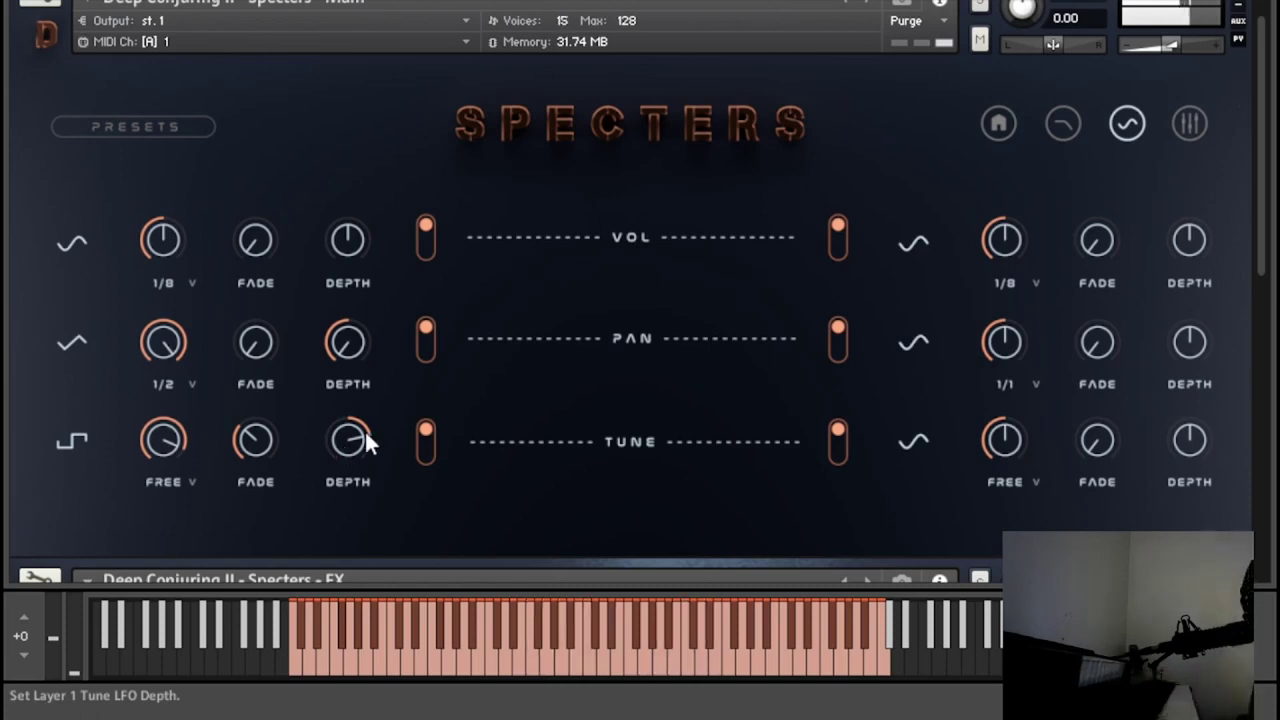
pyautogui.click(74, 443)
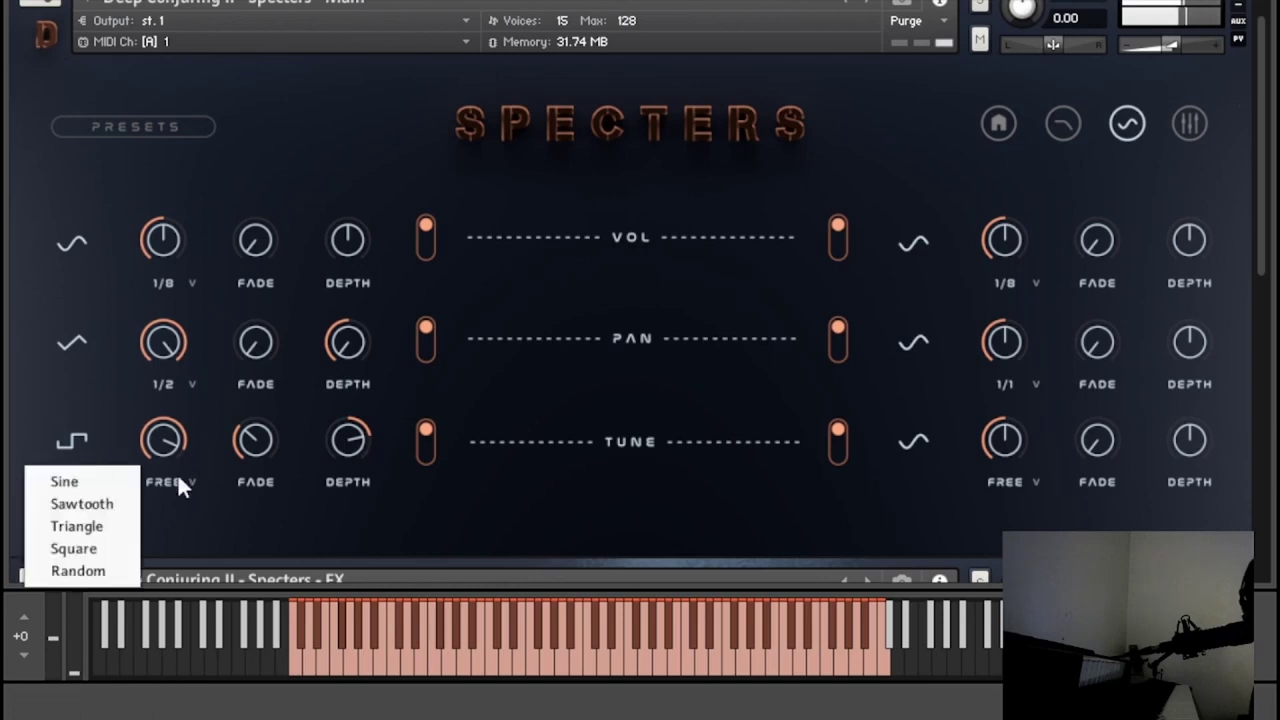
pyautogui.click(138, 512)
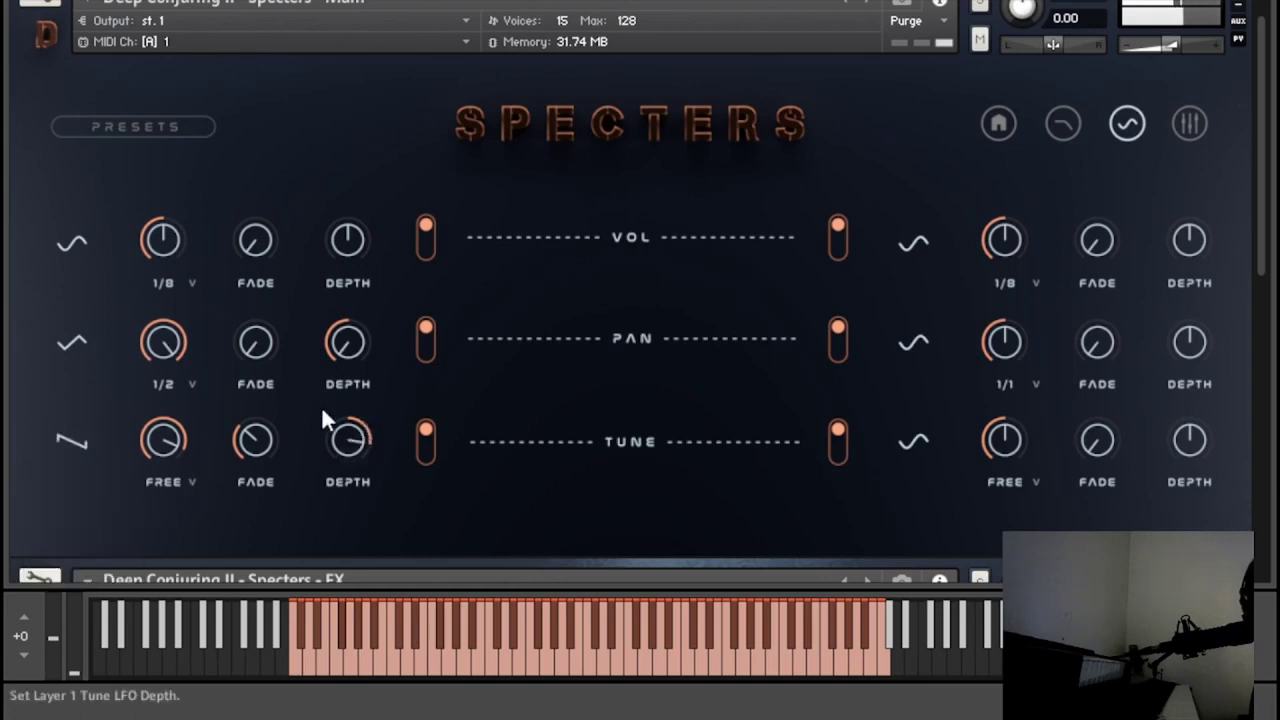
pyautogui.moveTo(321, 406); pyautogui.dragTo(289, 438)
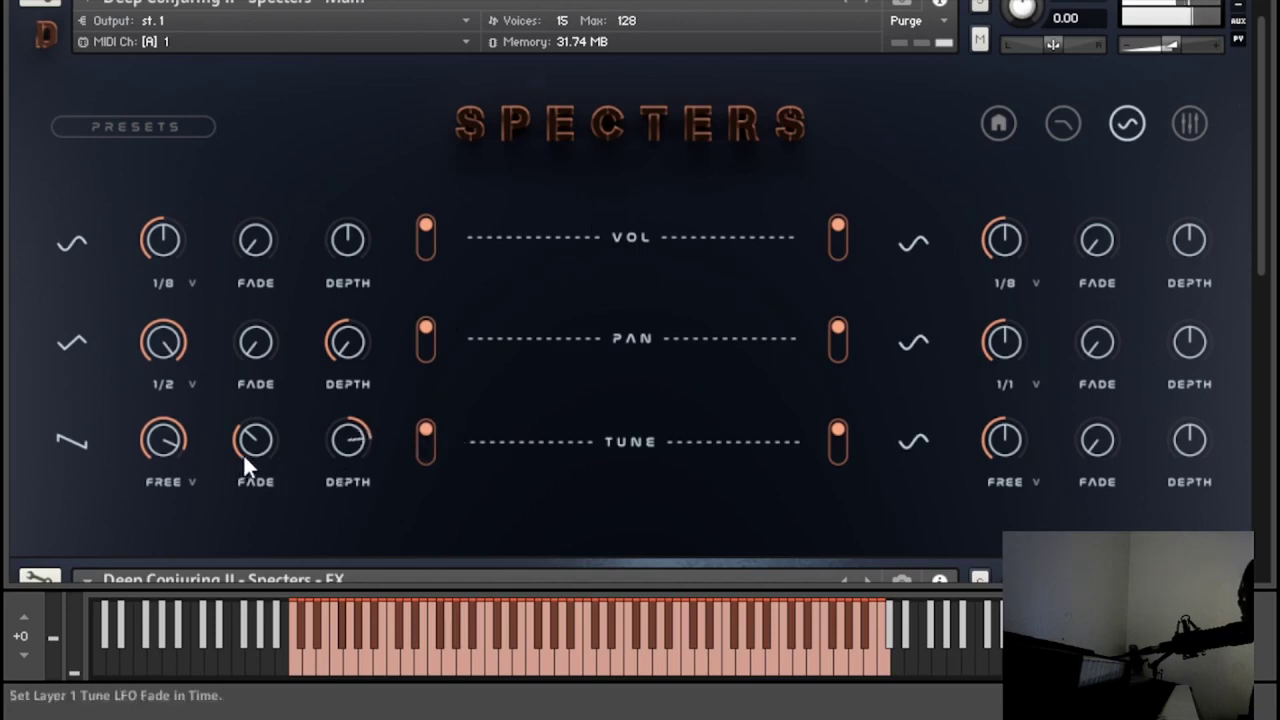
# - Try a 1/32 sync rate on Layer 1's Pan LFO, set it to Free and raise its frequency to maximum
pyautogui.click(182, 388)
pyautogui.click(205, 526)
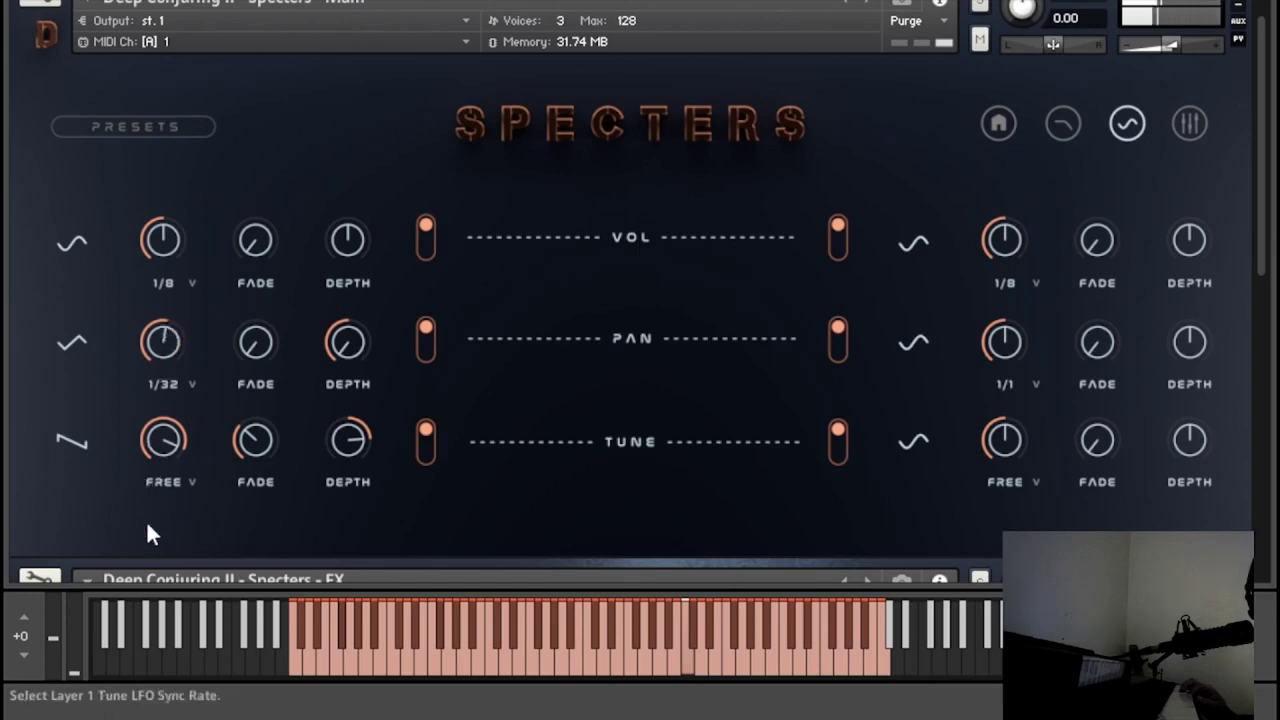
pyautogui.click(164, 386)
pyautogui.click(168, 710)
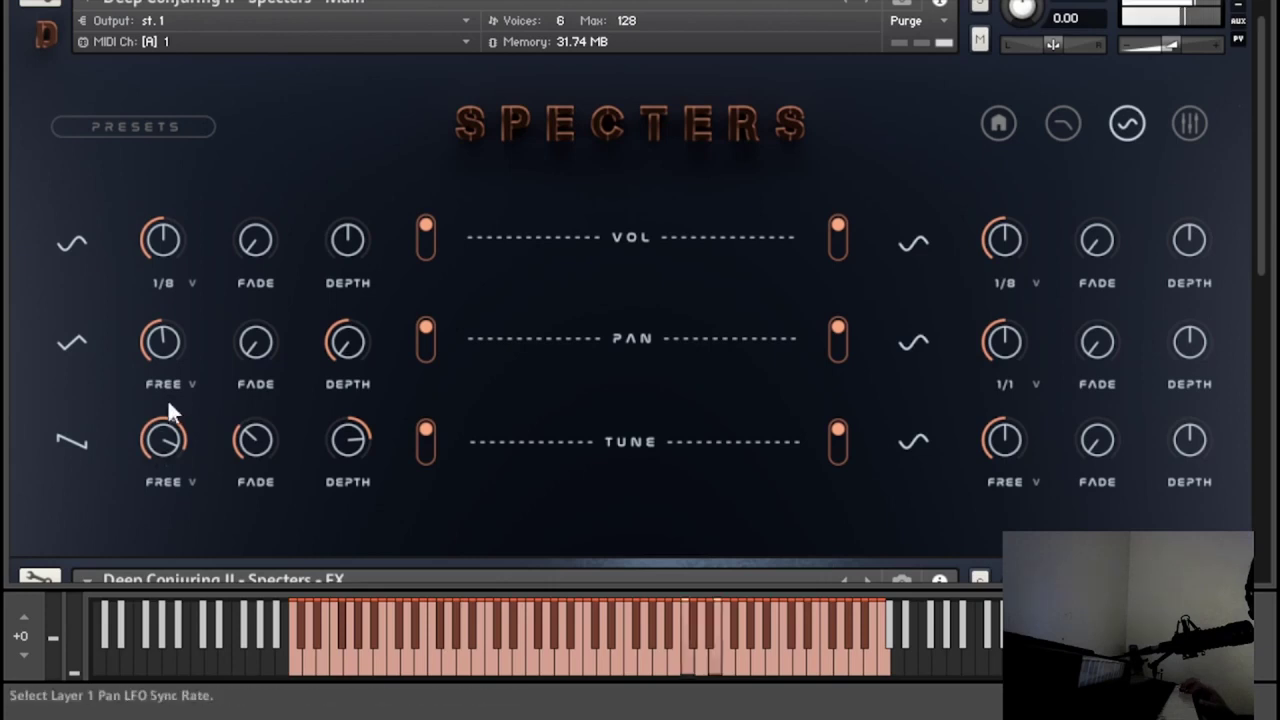
pyautogui.moveTo(173, 353); pyautogui.dragTo(224, 173)
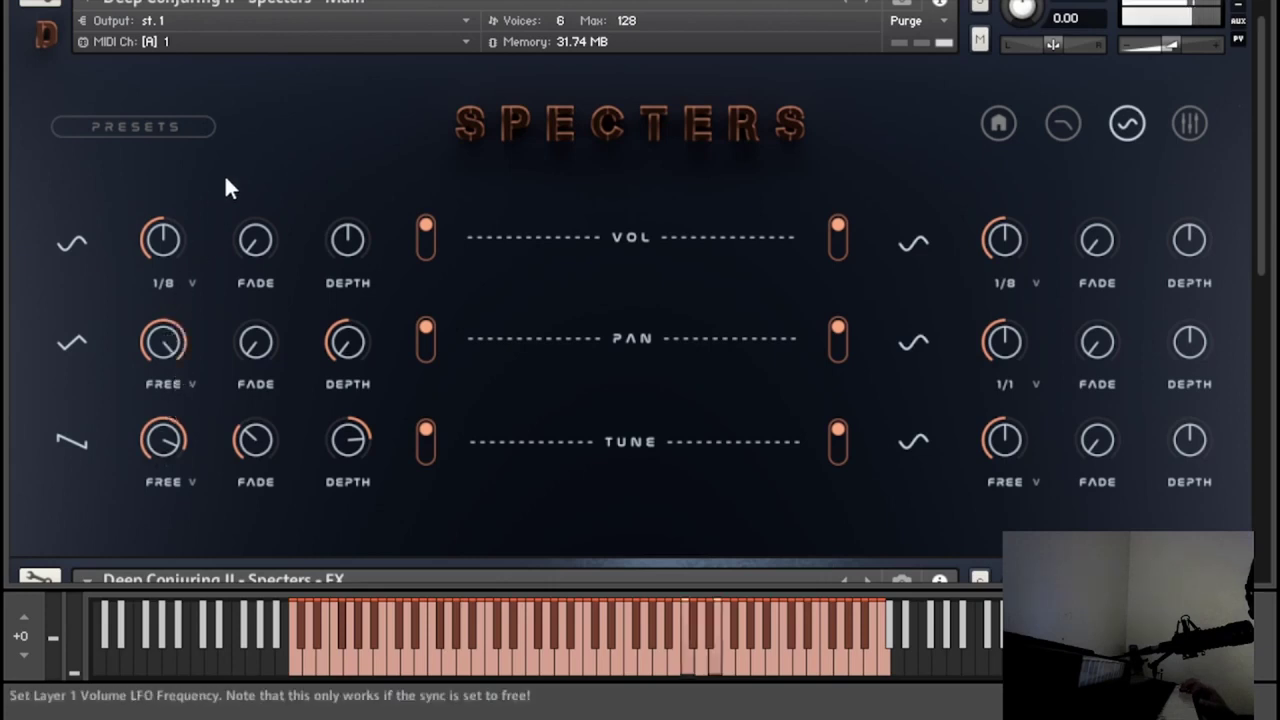
# - Lower Layer 1's Pan LFO frequency and sweep its depth up to maximum and back to near the centre
pyautogui.moveTo(343, 349); pyautogui.dragTo(343, 320)
pyautogui.moveTo(167, 367); pyautogui.dragTo(166, 480)
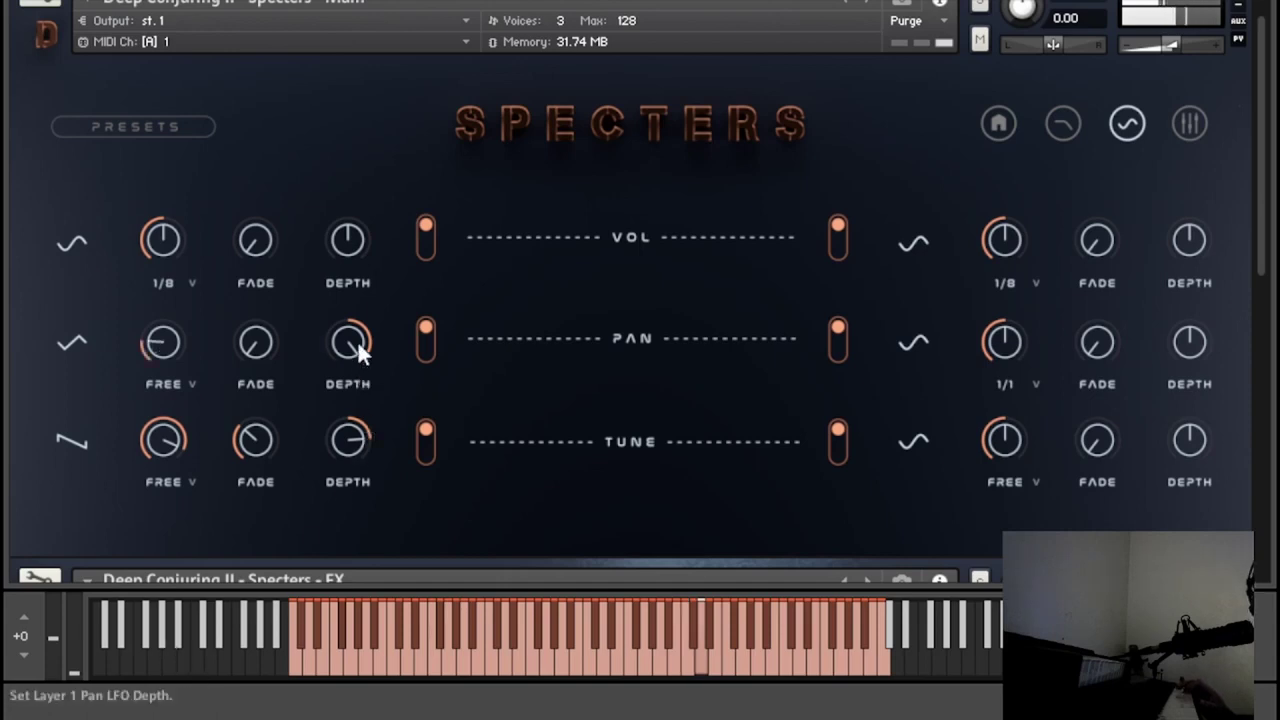
pyautogui.moveTo(357, 340); pyautogui.dragTo(357, 400)
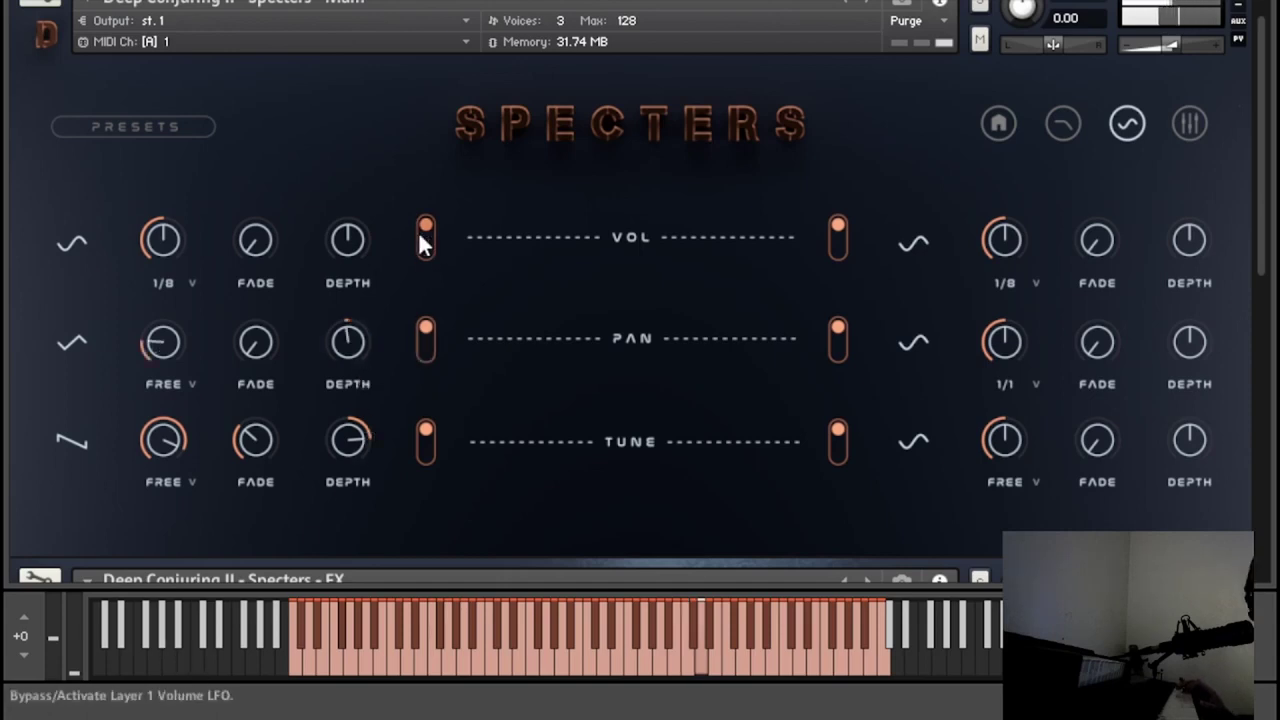
# - Raise Layer 1's Volume LFO depth to maximum and try sync rates of 1/2 and 1/1 note
pyautogui.moveTo(332, 238); pyautogui.dragTo(332, 200)
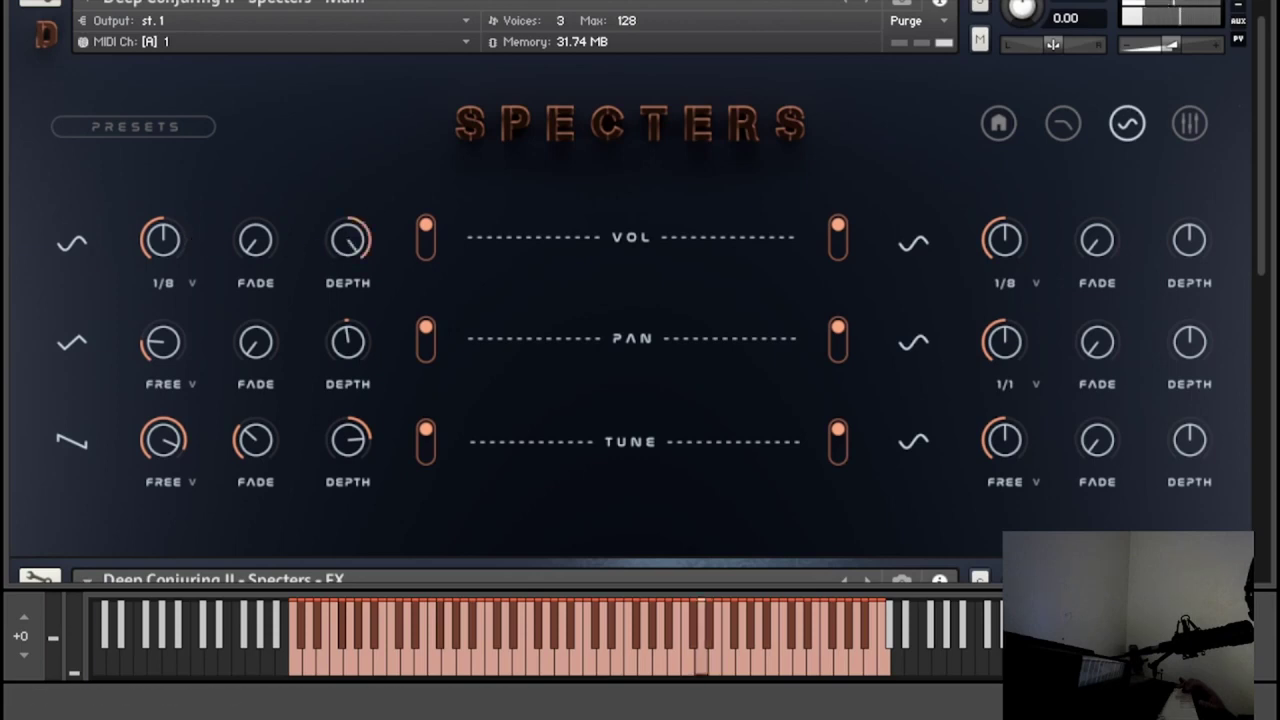
pyautogui.click(163, 284)
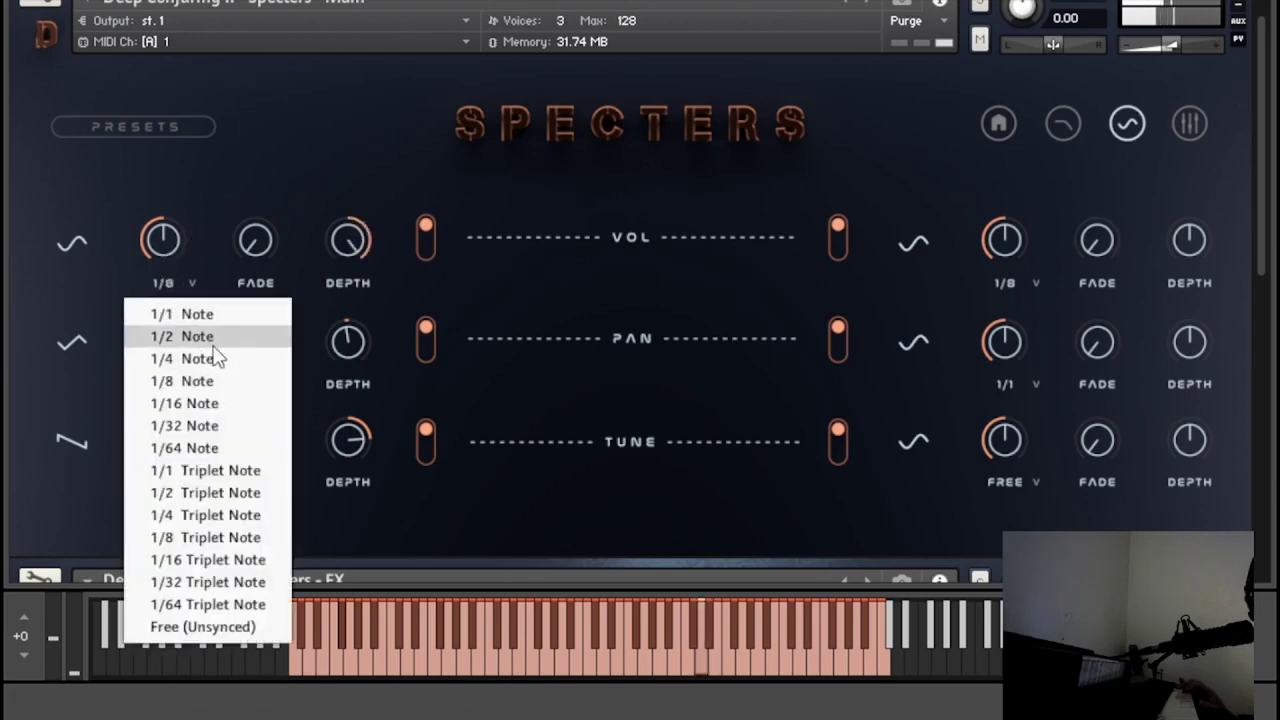
pyautogui.click(213, 340)
pyautogui.moveTo(163, 246); pyautogui.dragTo(174, 197)
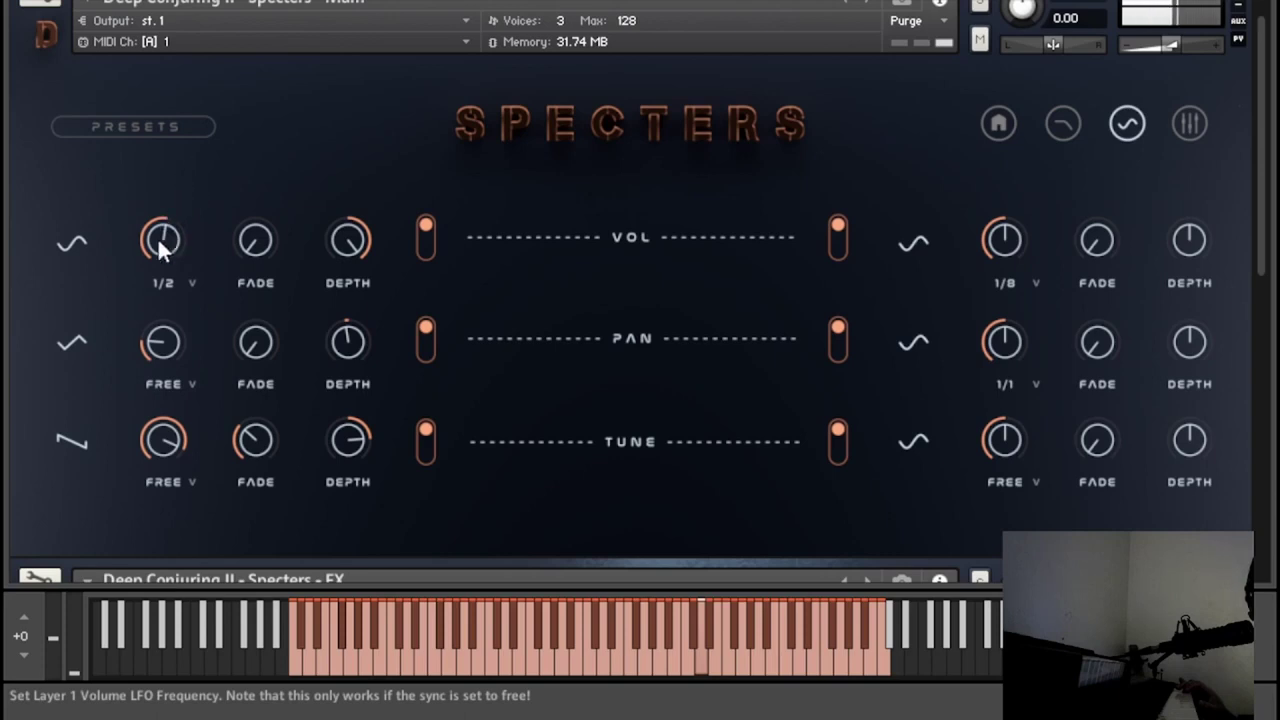
pyautogui.click(163, 284)
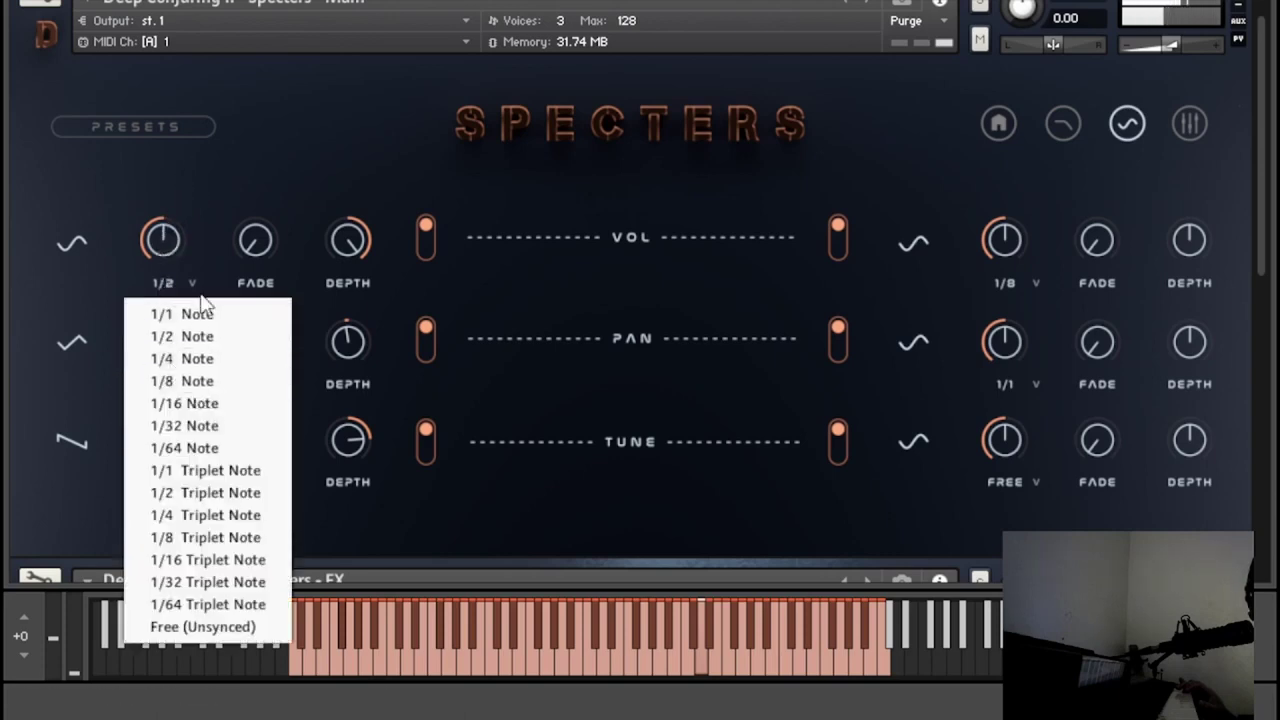
pyautogui.click(198, 314)
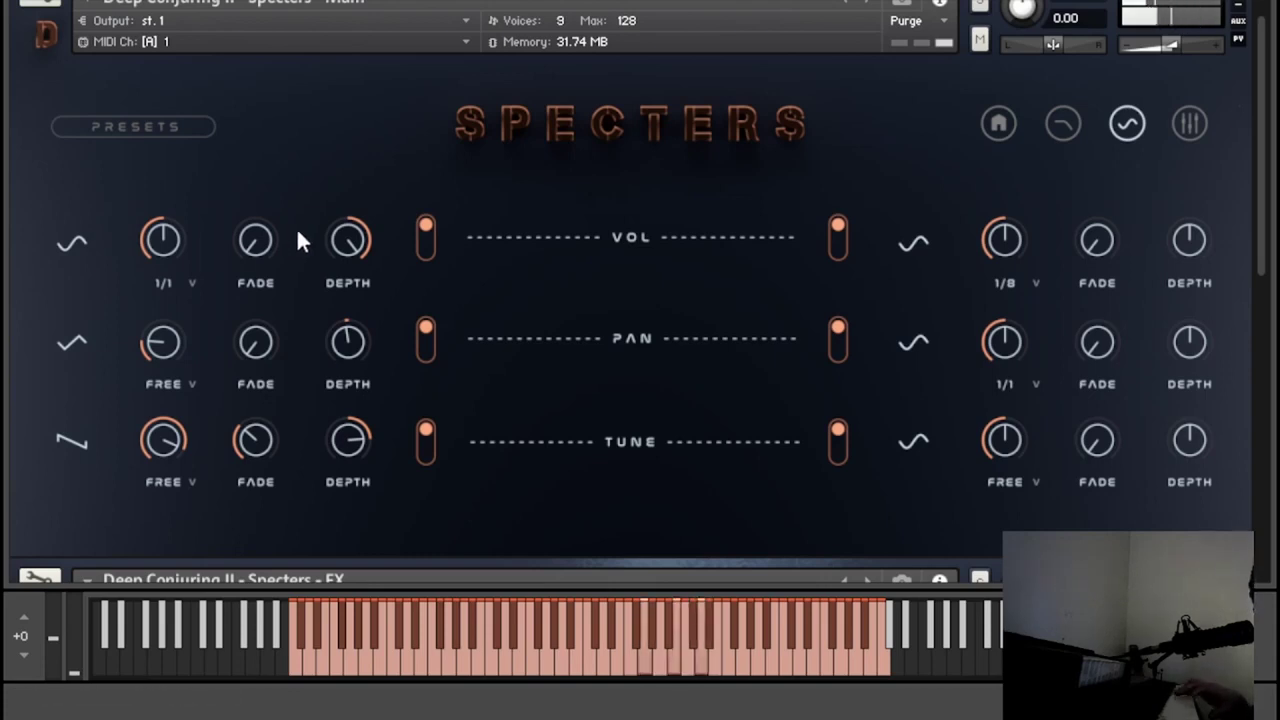
# - Compare further sync rates, including 1/4 note, on Layer 1's Volume LFO and settle on 1/2 note
pyautogui.click(168, 283)
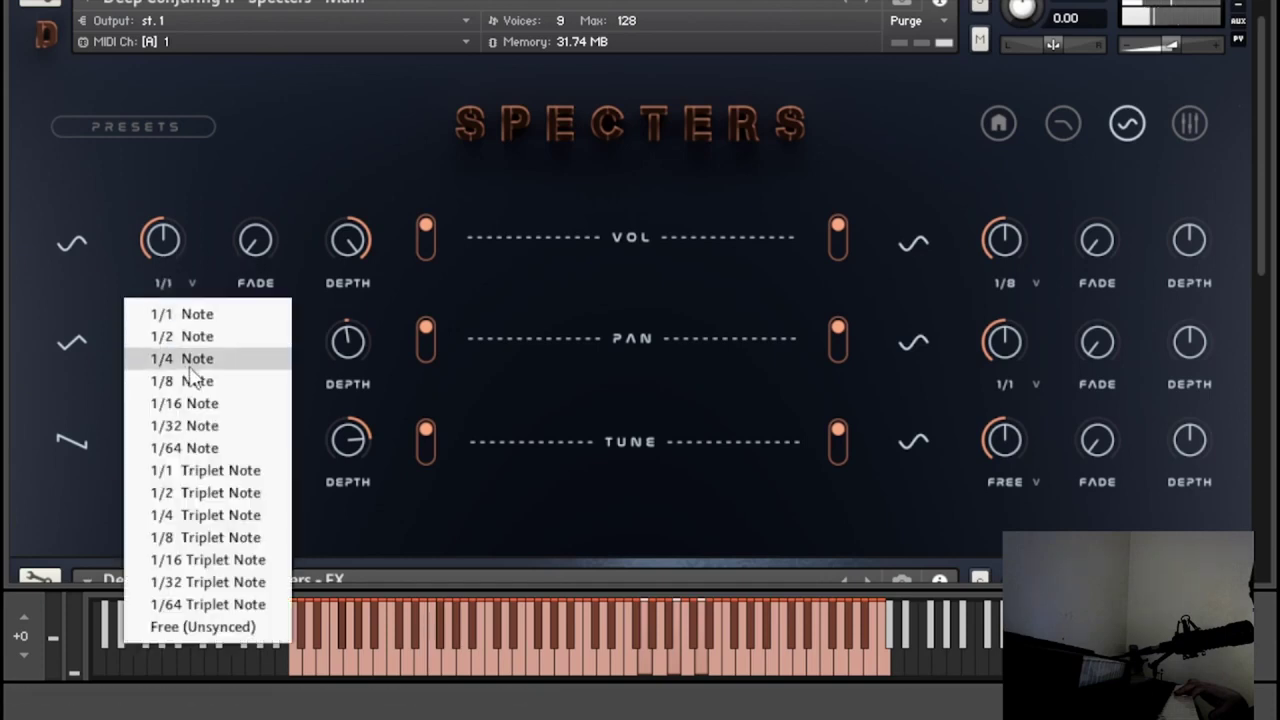
pyautogui.click(194, 364)
pyautogui.click(166, 283)
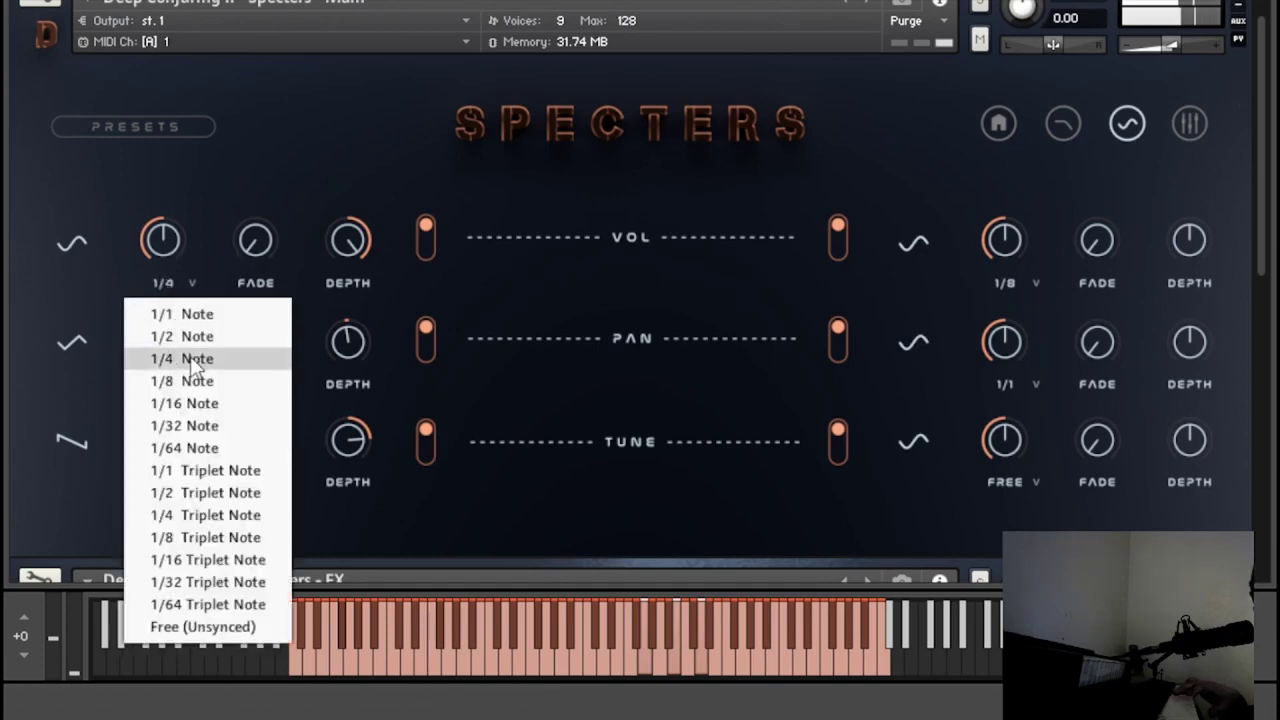
pyautogui.click(179, 305)
pyautogui.click(165, 284)
pyautogui.click(190, 334)
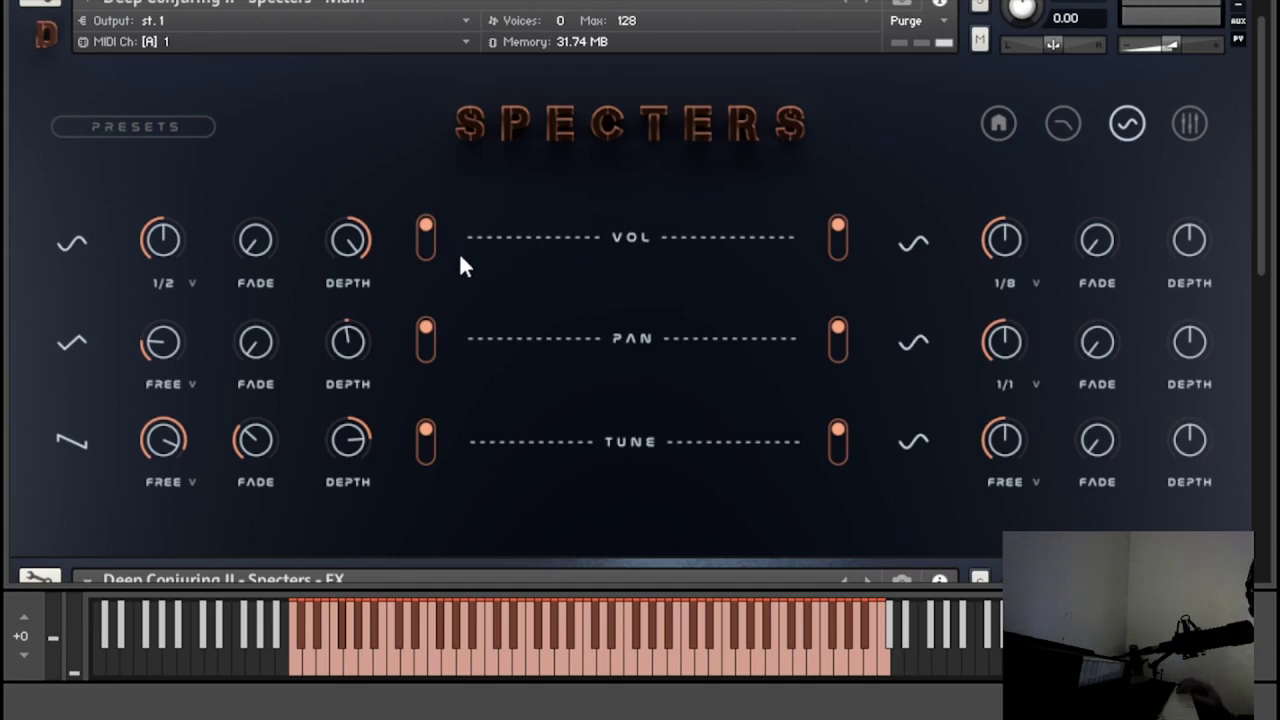
# - Open the effects page, raise the distortion's Drive and lower its Tone, keeping the Tape type
pyautogui.click(831, 322)
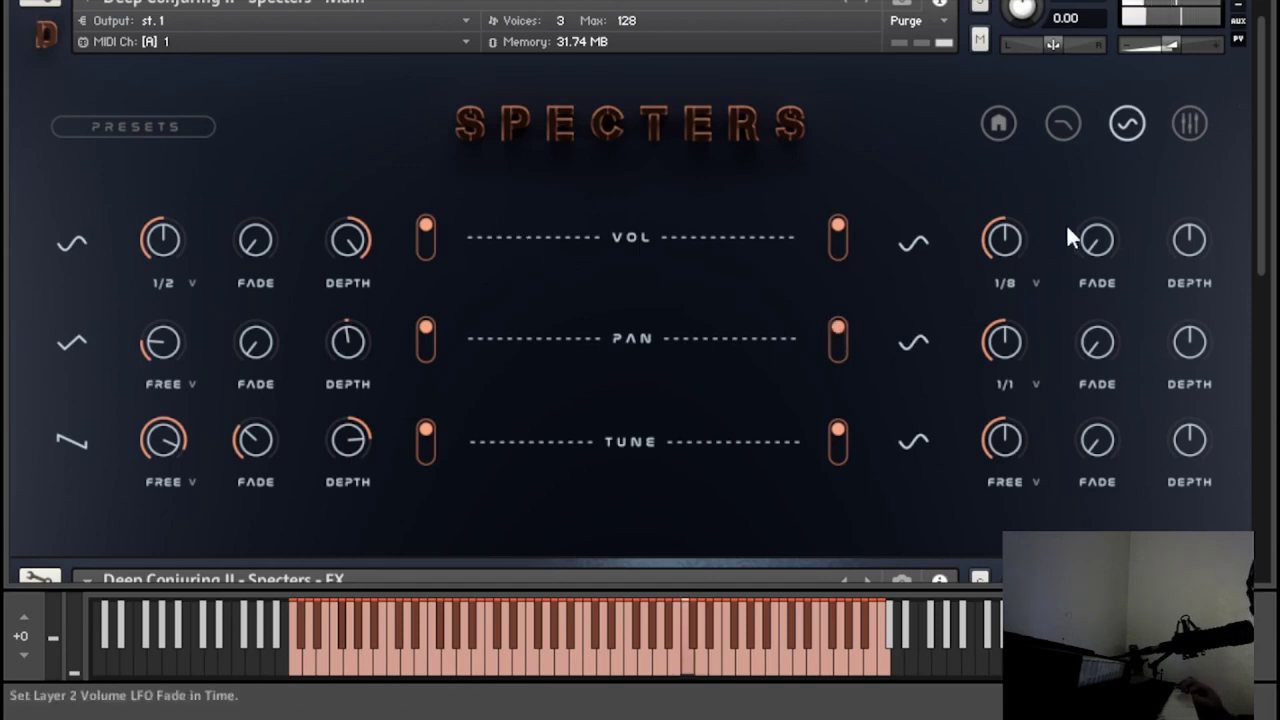
pyautogui.click(1188, 120)
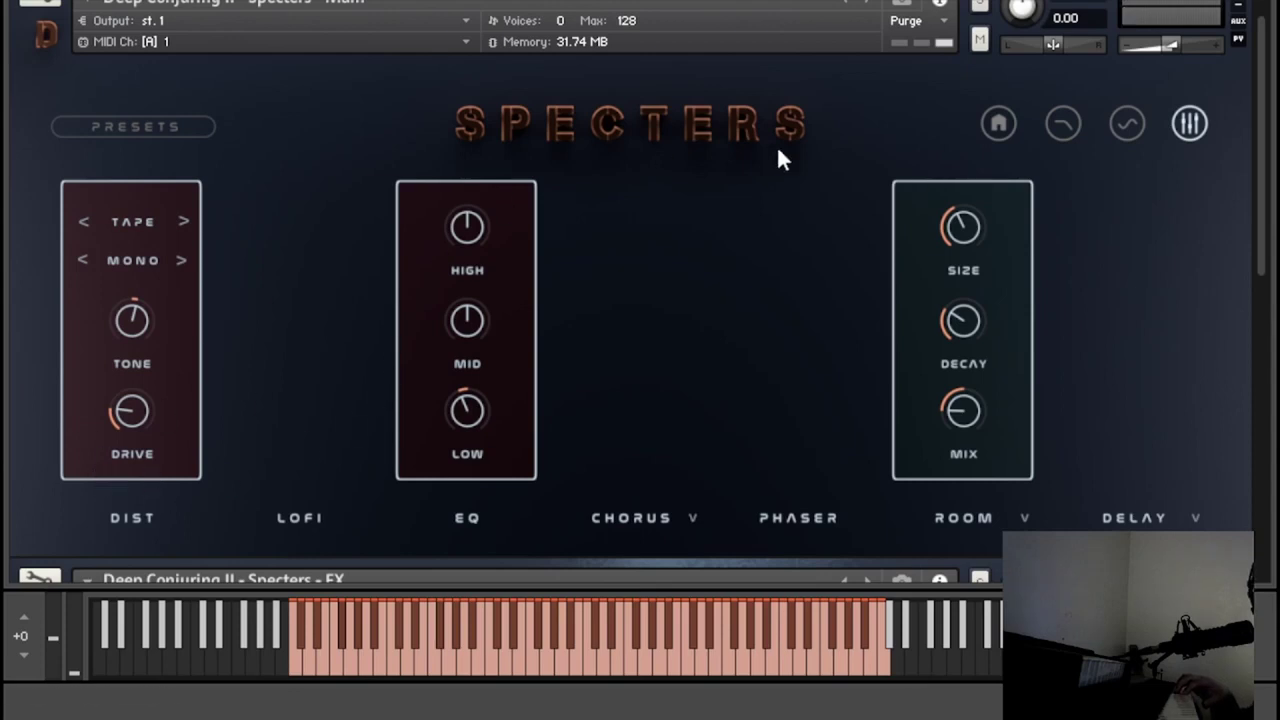
pyautogui.scroll(-2, 626, 330)
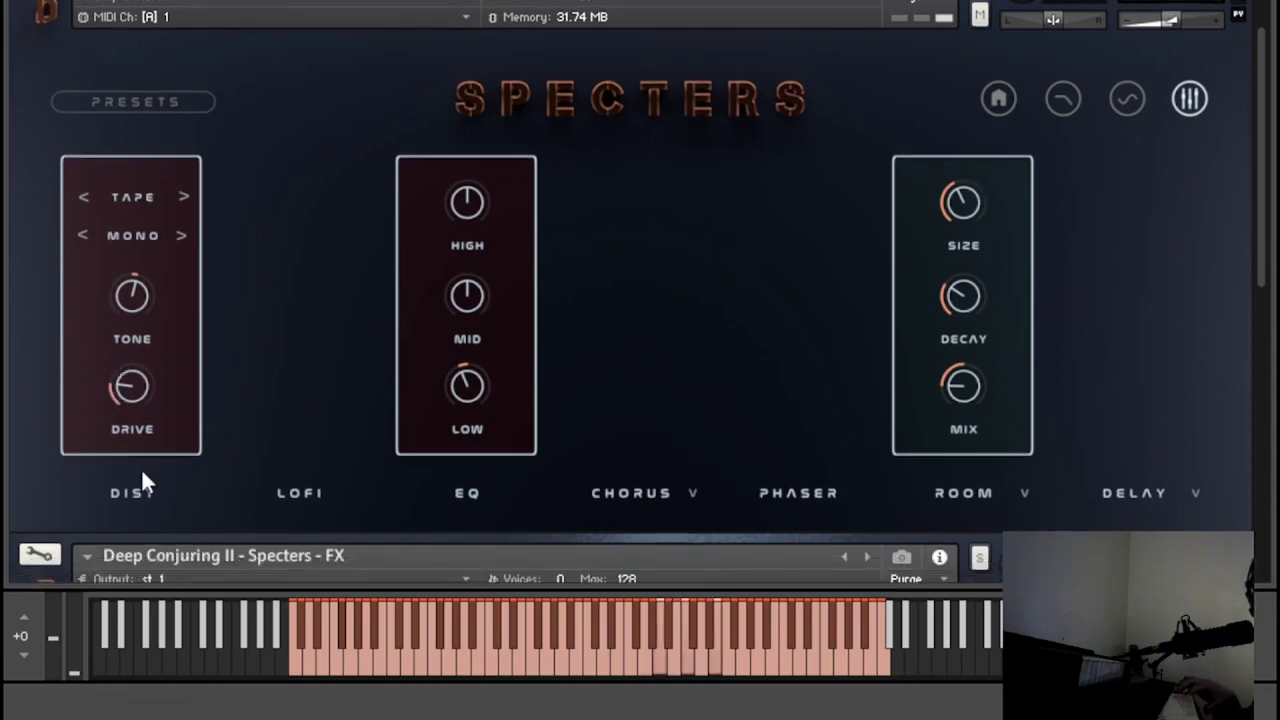
pyautogui.moveTo(146, 416); pyautogui.dragTo(192, 191)
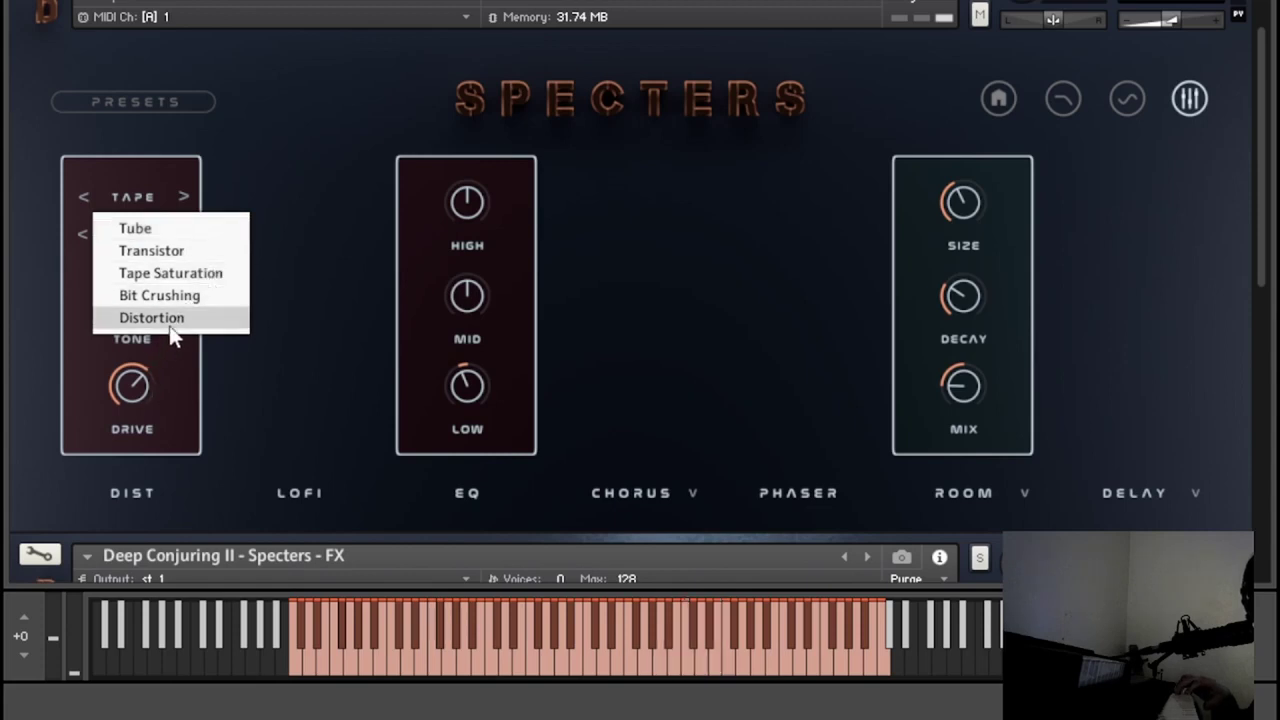
pyautogui.click(190, 368)
pyautogui.moveTo(135, 298); pyautogui.dragTo(134, 480)
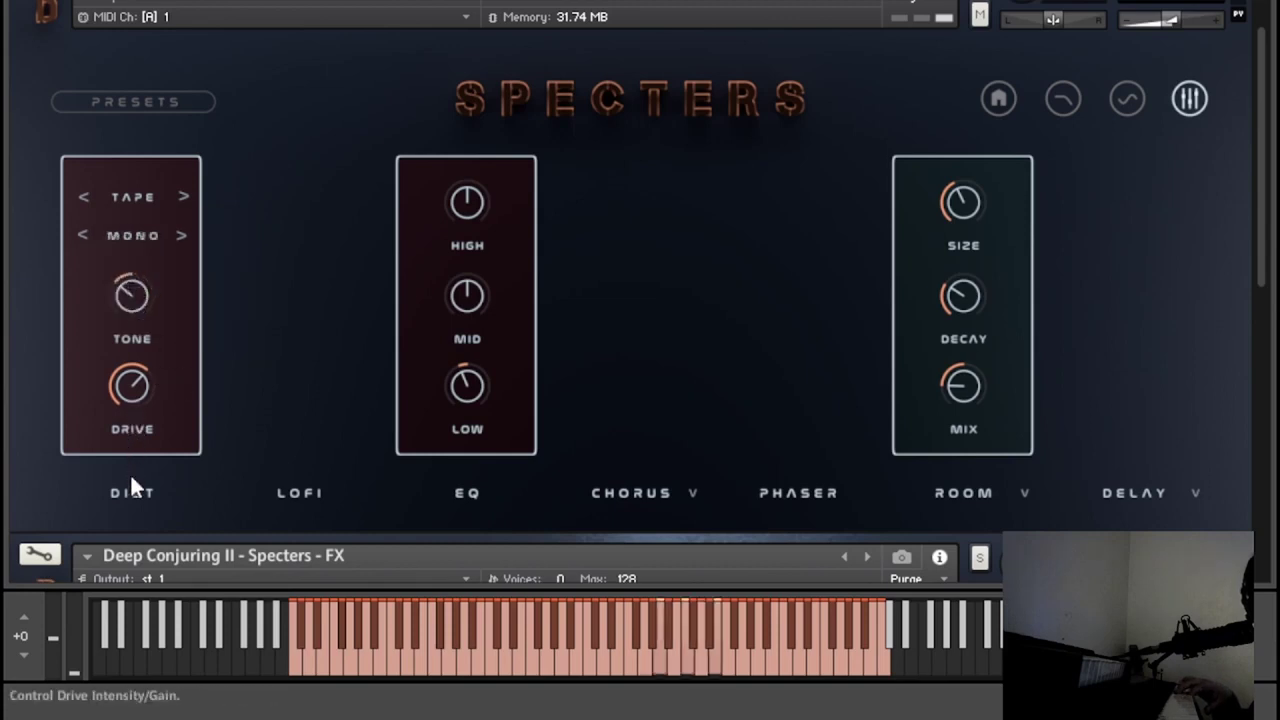
# - Set the distortion's play mode to Poly and increase its Drive further
pyautogui.click(176, 237)
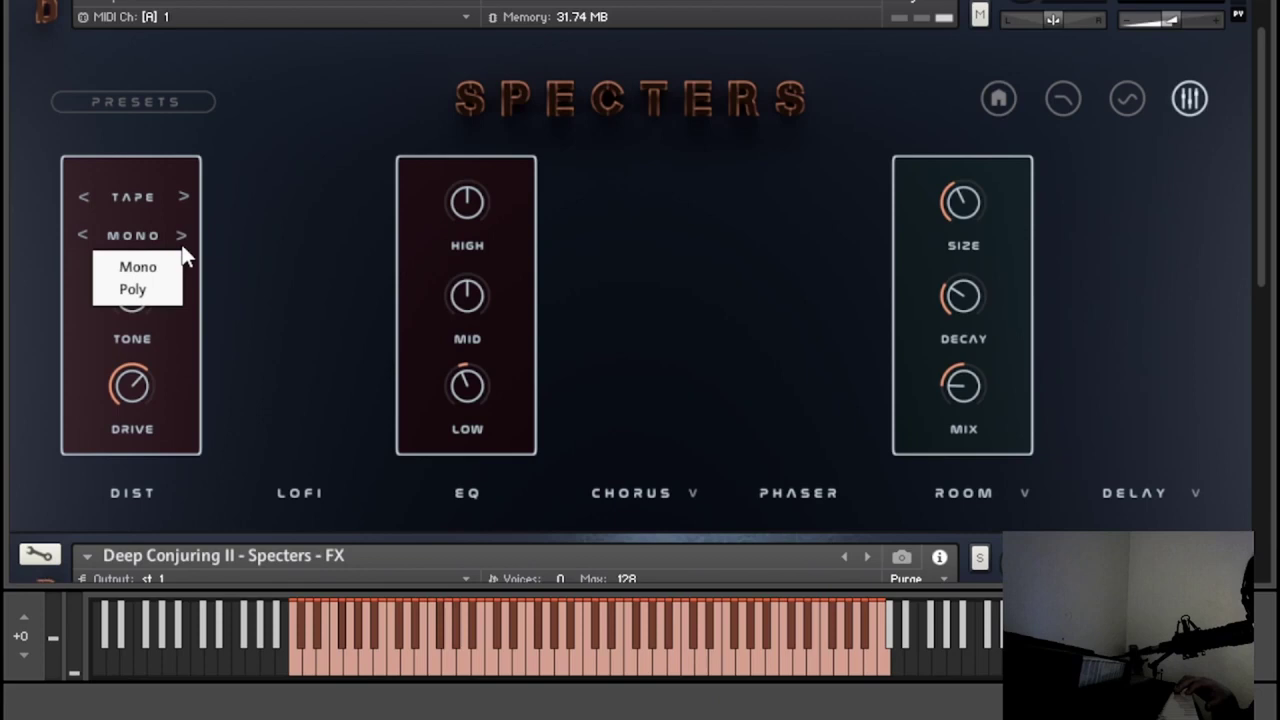
pyautogui.click(138, 289)
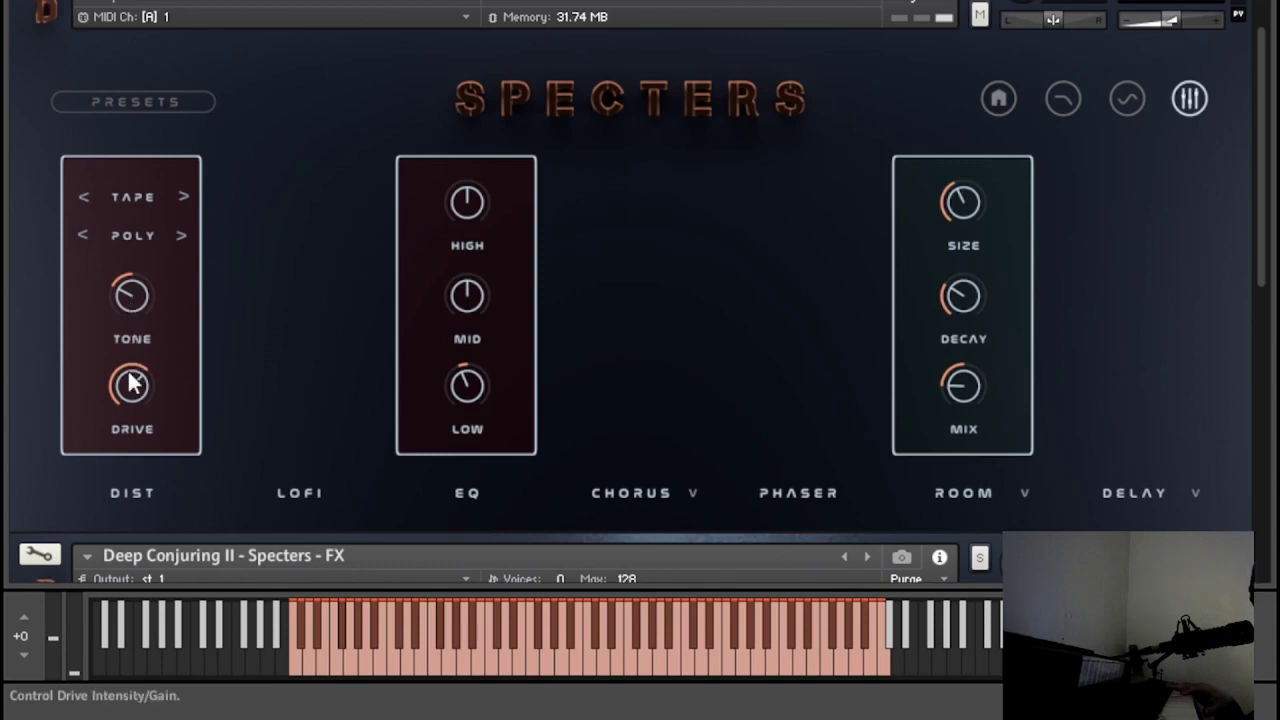
pyautogui.moveTo(140, 350); pyautogui.dragTo(140, 262)
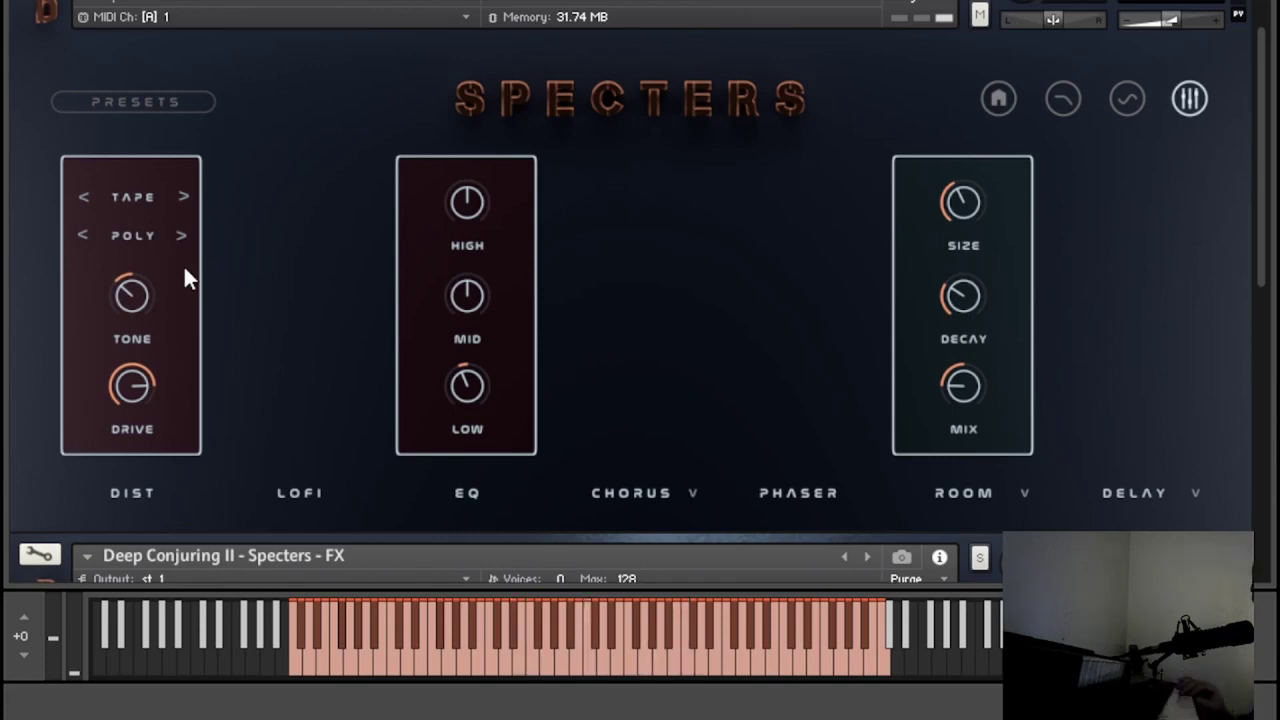
# - Compare the distortion's Mono and Poly play modes, ending on Poly, and bypass the distortion effect
pyautogui.click(185, 230)
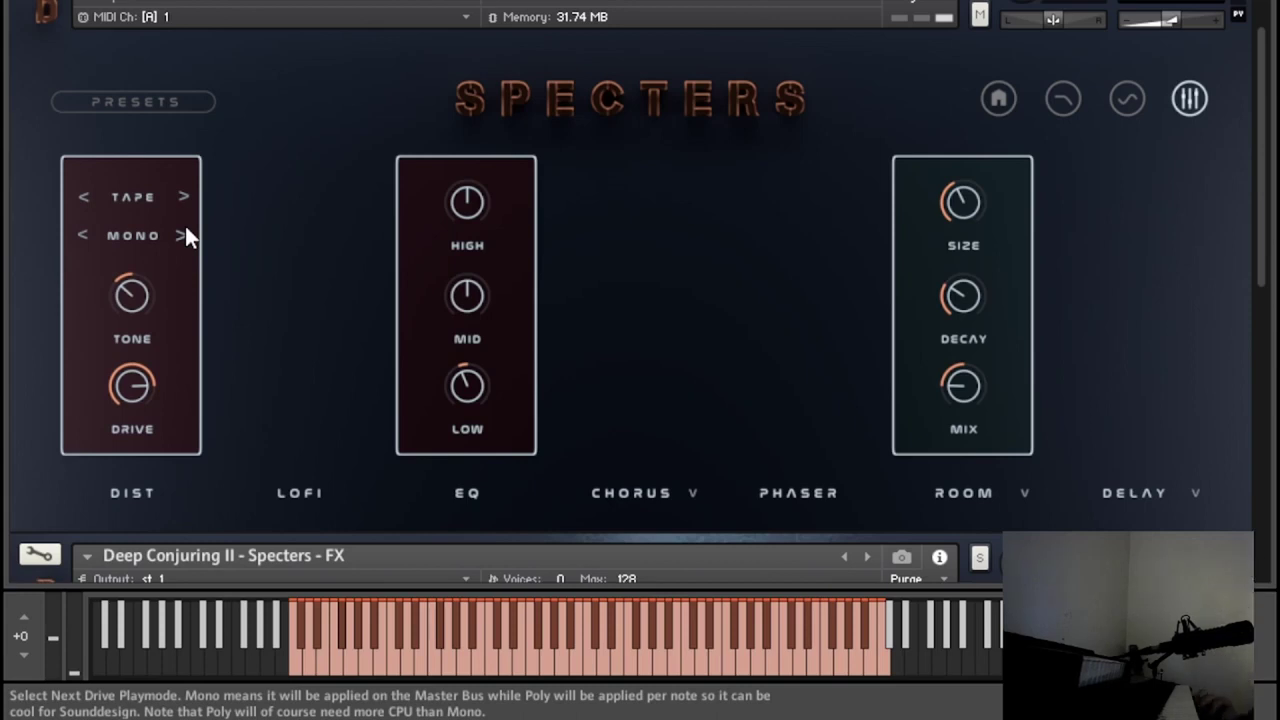
pyautogui.click(182, 235)
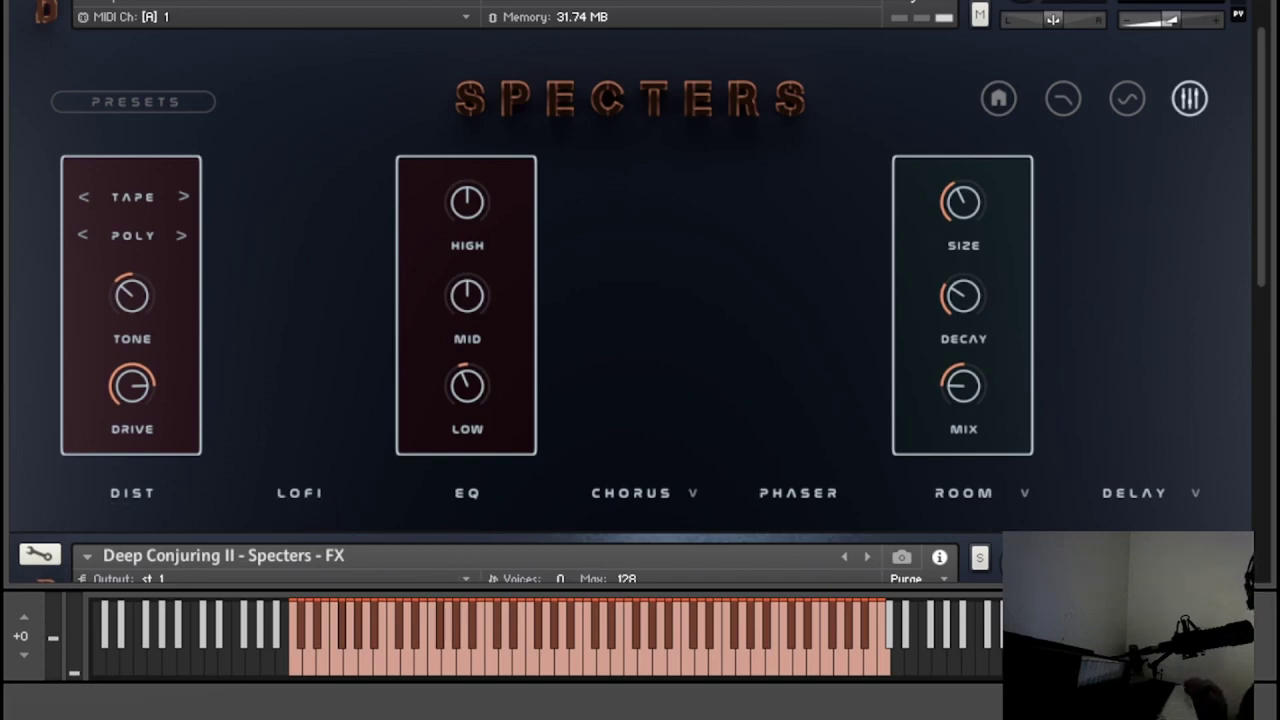
pyautogui.click(132, 493)
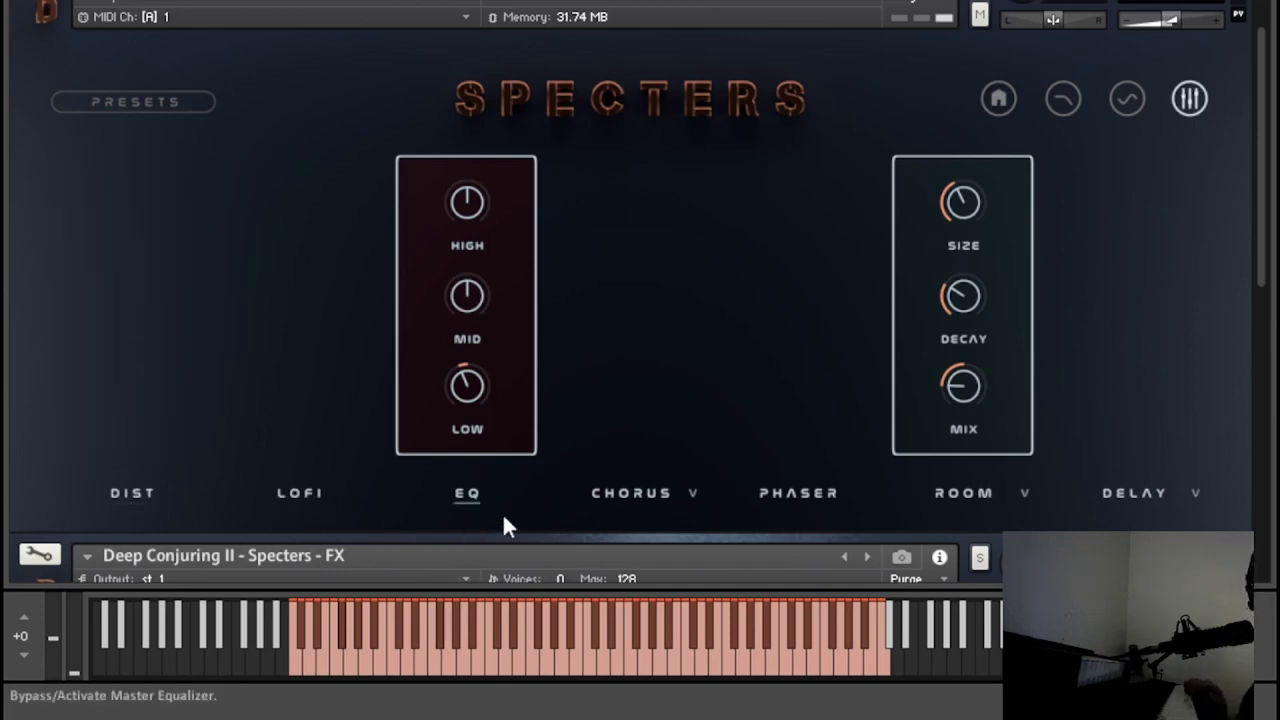
# - Bypass the master EQ and room effects and activate the LOFI effect
pyautogui.click(462, 500)
pyautogui.click(957, 494)
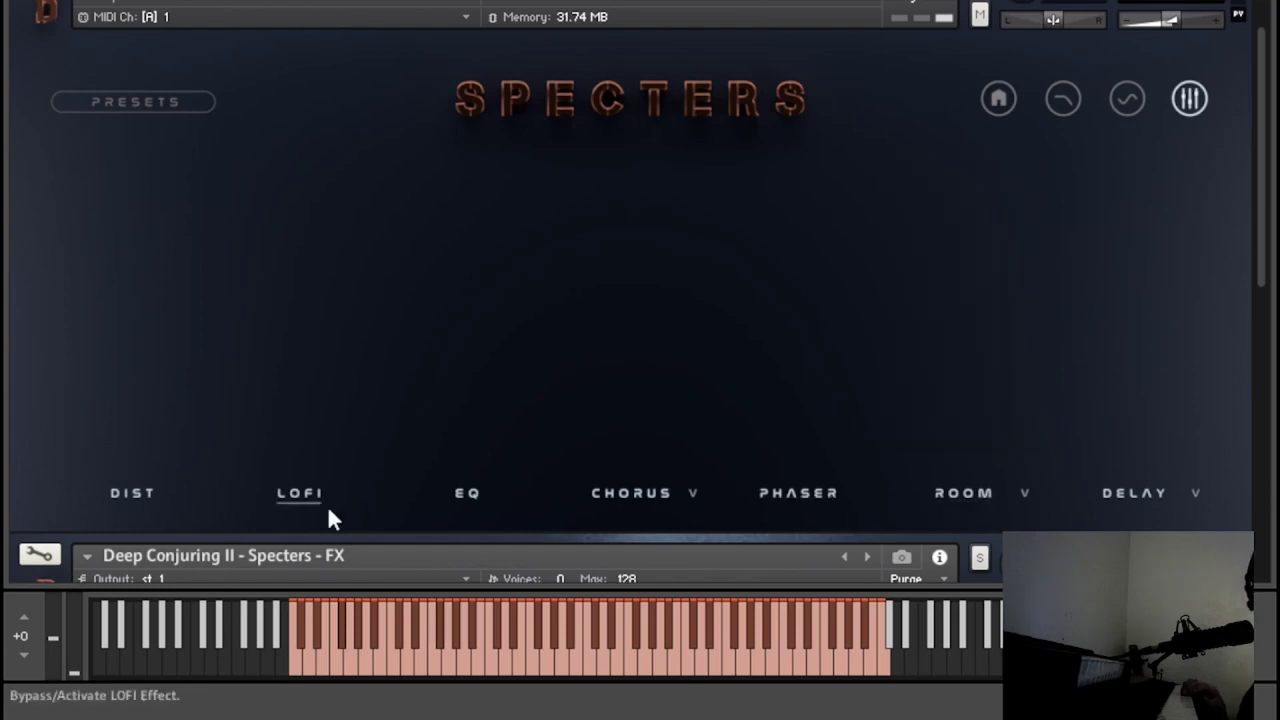
pyautogui.click(326, 490)
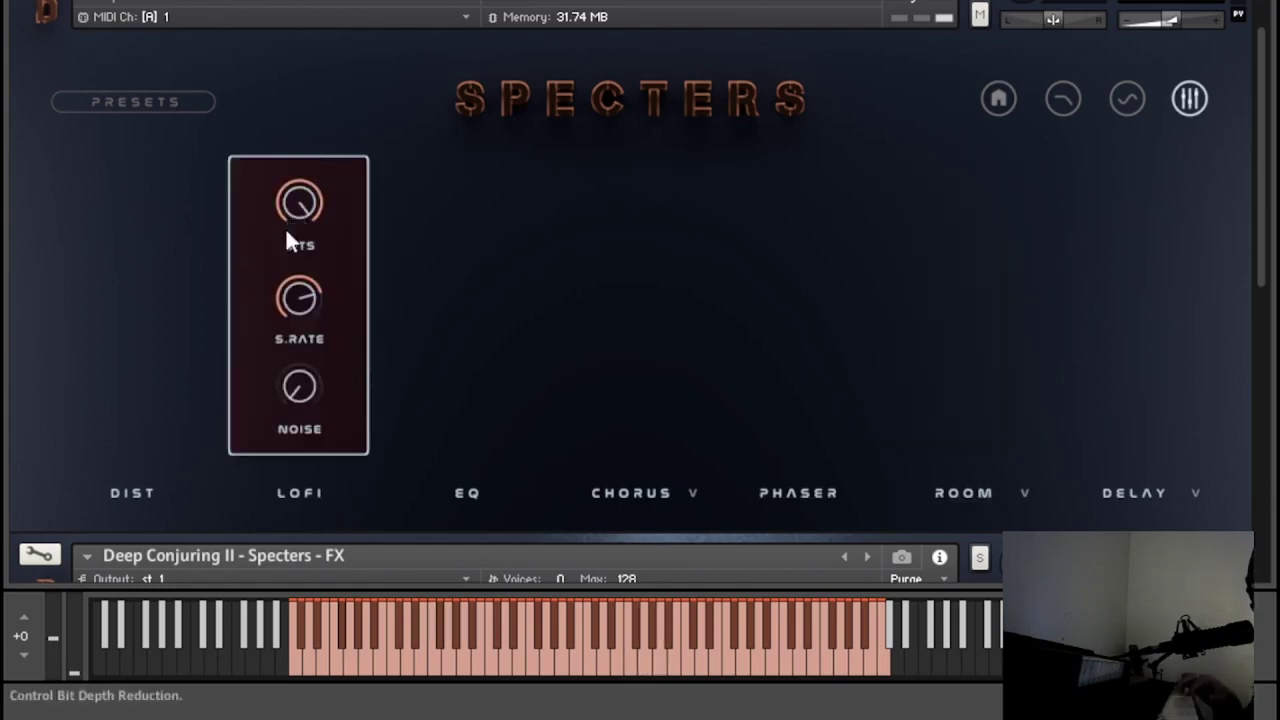
# - Lower the LOFI effect's Bits, restore it to maximum, and reduce the S.Rate to near its minimum
pyautogui.moveTo(310, 211); pyautogui.dragTo(231, 486)
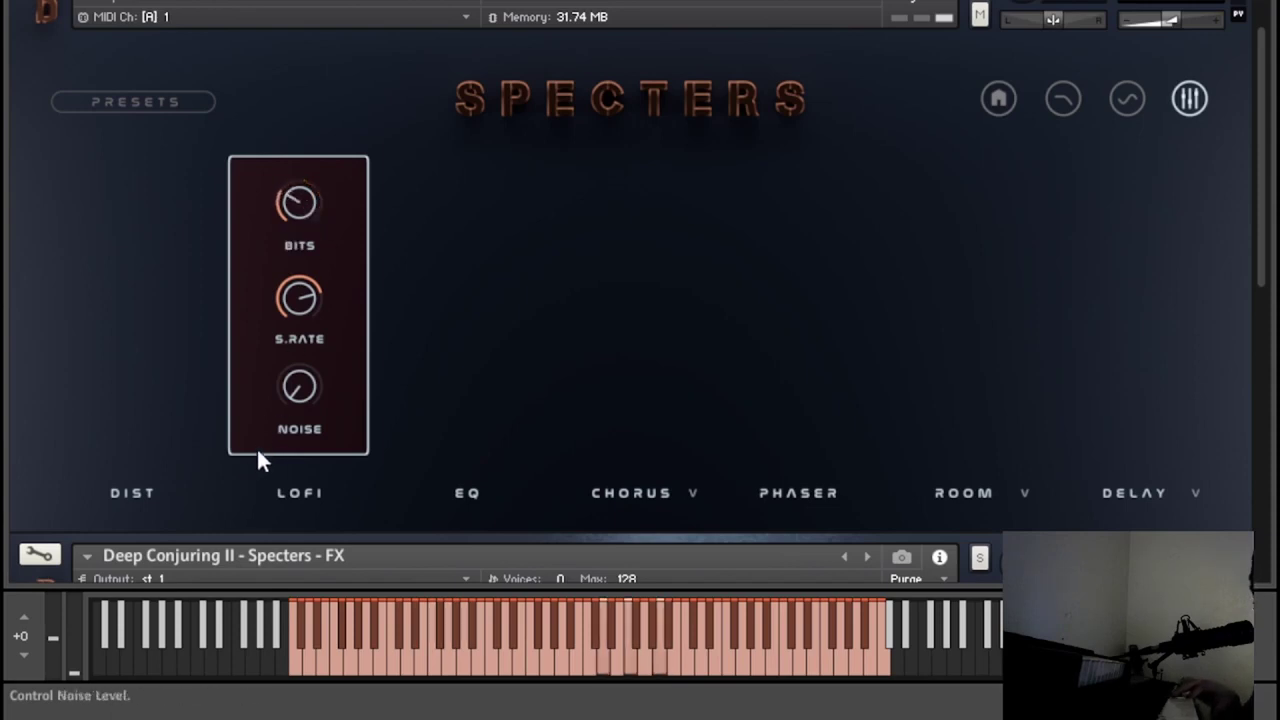
pyautogui.keyDown('ctrl'); pyautogui.click(303, 202); pyautogui.keyUp('ctrl')
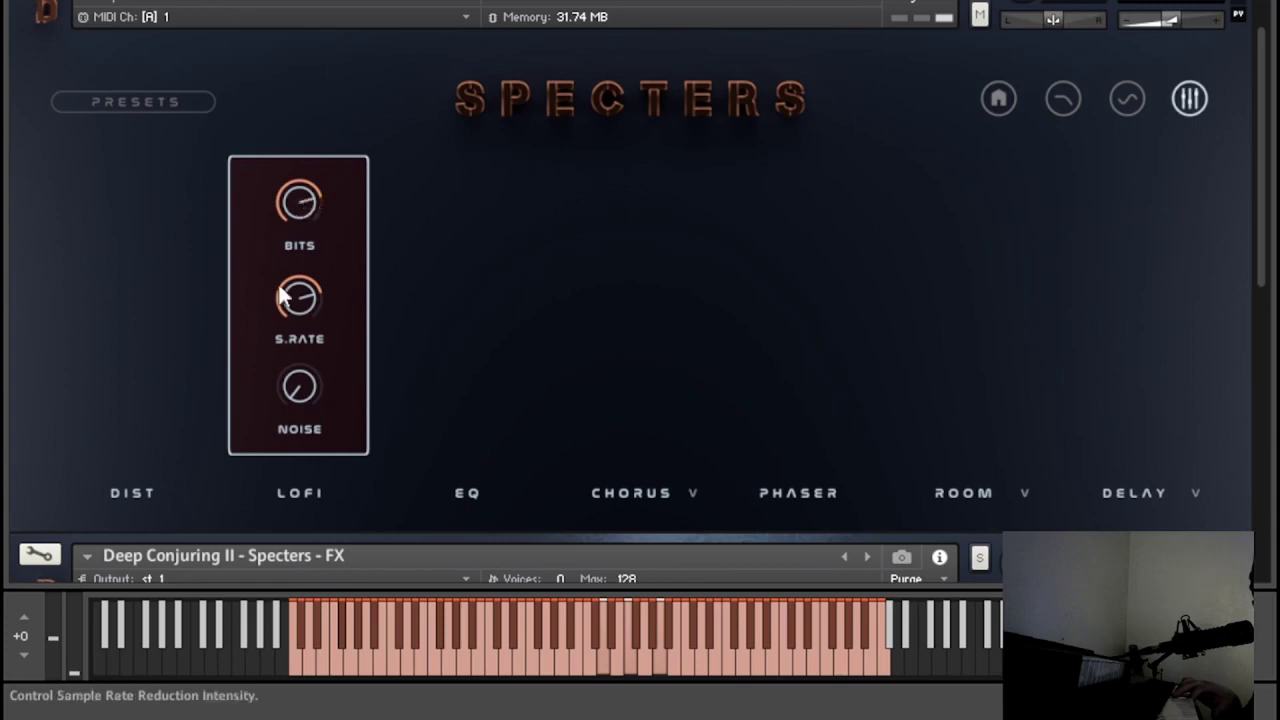
pyautogui.scroll(5, 299, 219)
pyautogui.moveTo(302, 297); pyautogui.dragTo(231, 497)
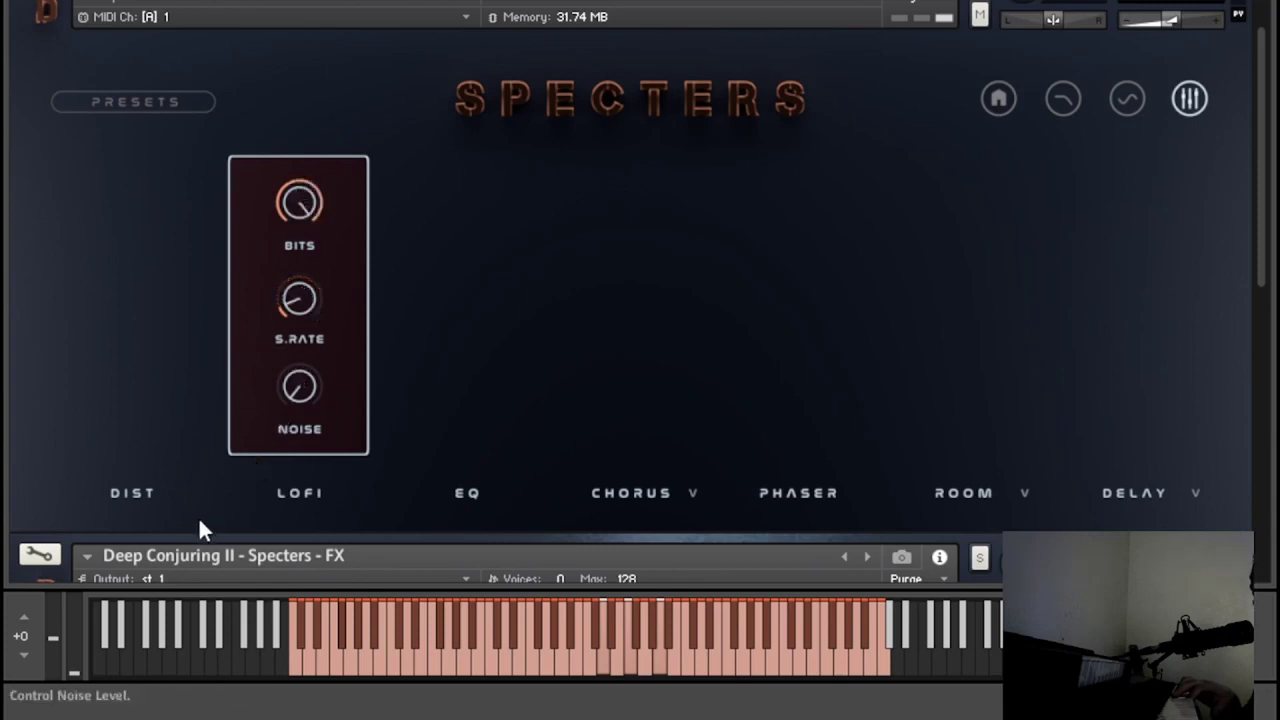
# - Raise the LOFI effect's Noise to maximum, lower it to about halfway, and bypass the effect
pyautogui.scroll(3, 300, 386)
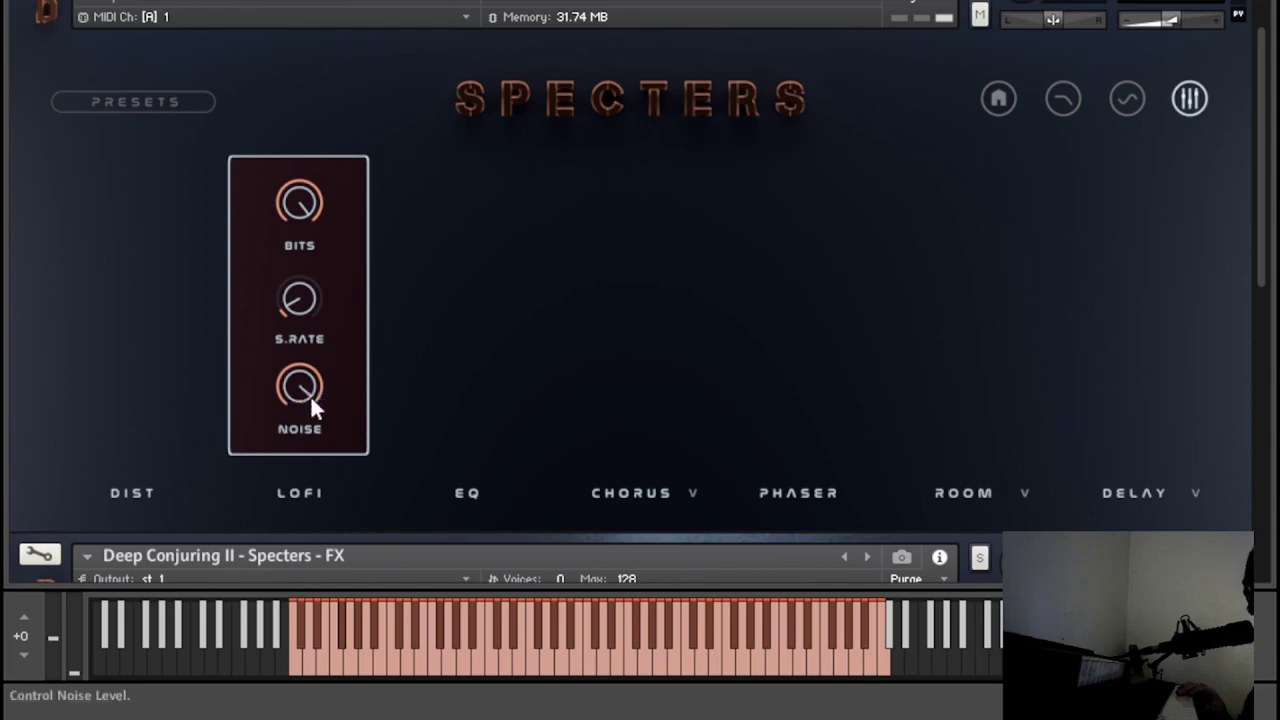
pyautogui.moveTo(310, 395); pyautogui.dragTo(326, 447)
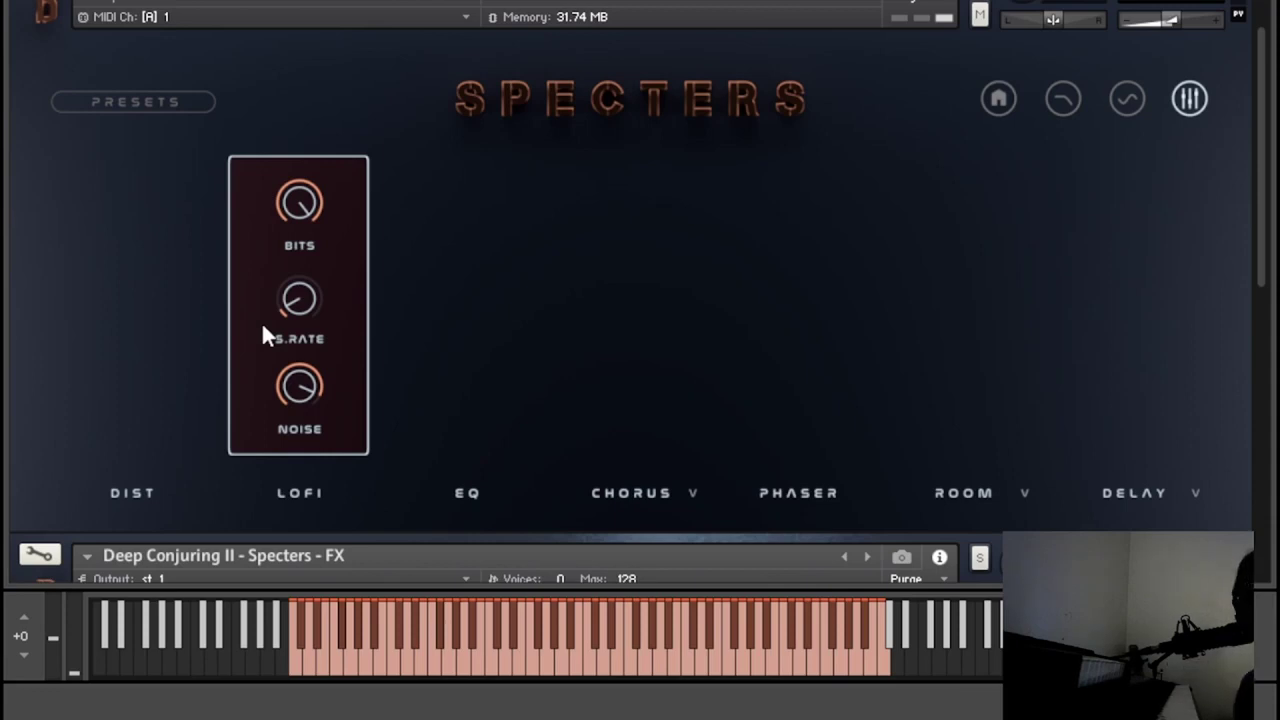
pyautogui.moveTo(282, 392); pyautogui.dragTo(213, 522)
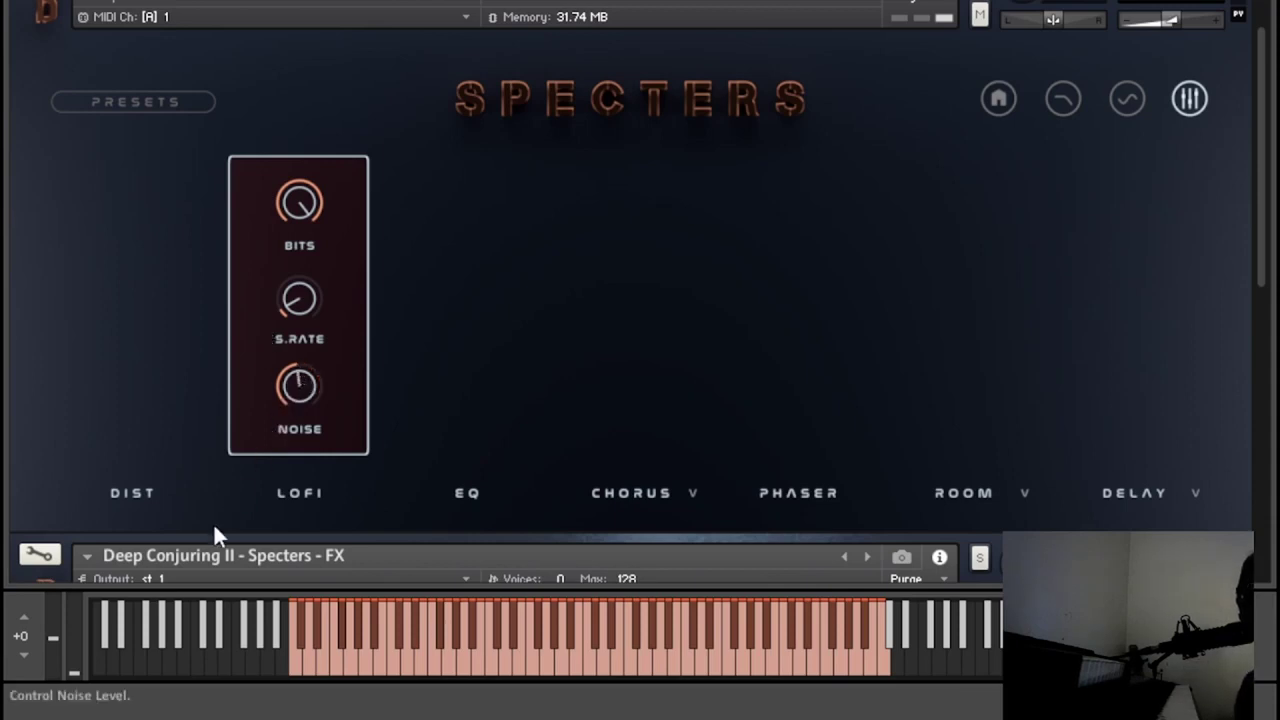
pyautogui.click(282, 500)
# - Activate the master EQ, nudge its Mid gain up slightly, and compare it with the three-band EQ on the filter page
pyautogui.click(472, 497)
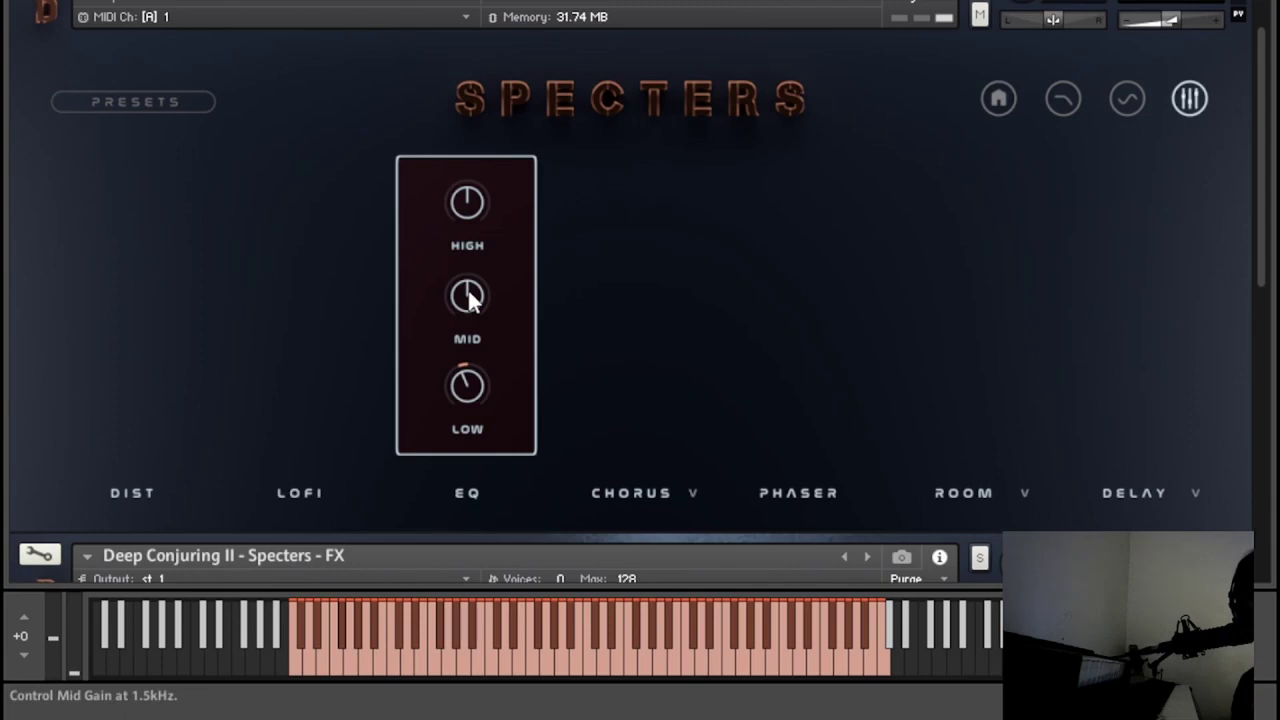
pyautogui.moveTo(470, 300); pyautogui.dragTo(474, 293)
pyautogui.moveTo(481, 245); pyautogui.dragTo(460, 297)
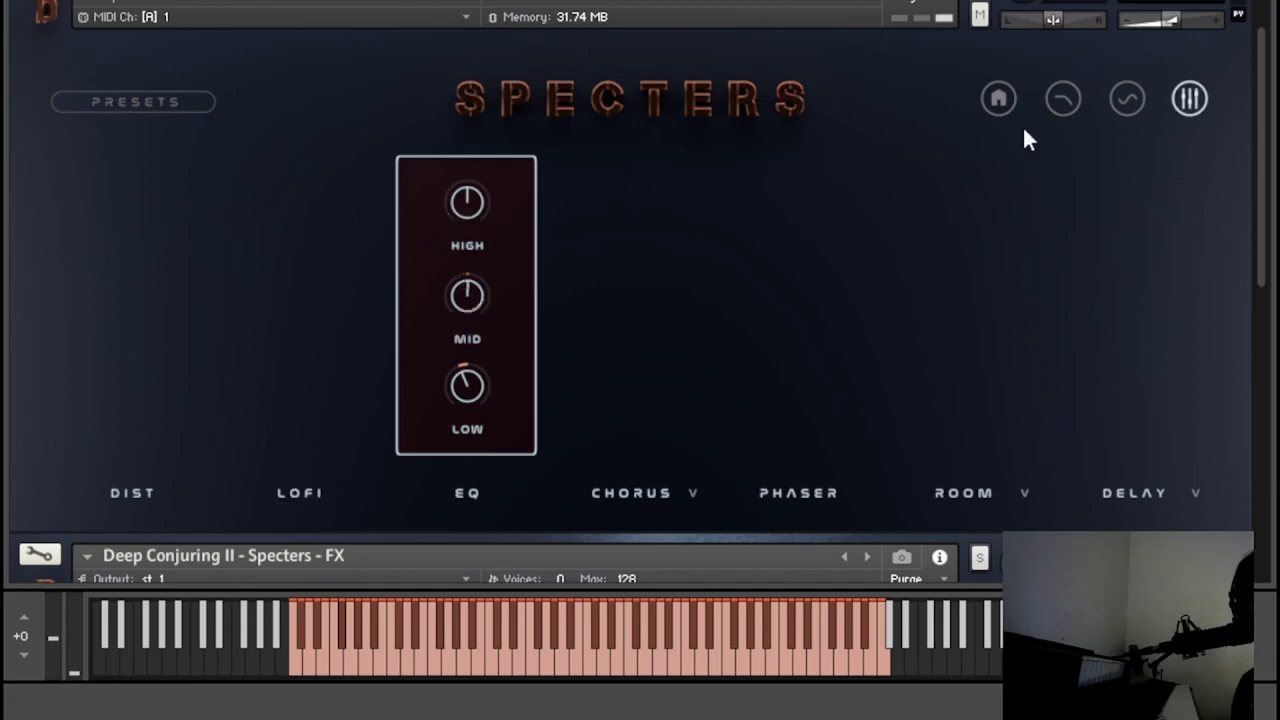
pyautogui.click(1061, 106)
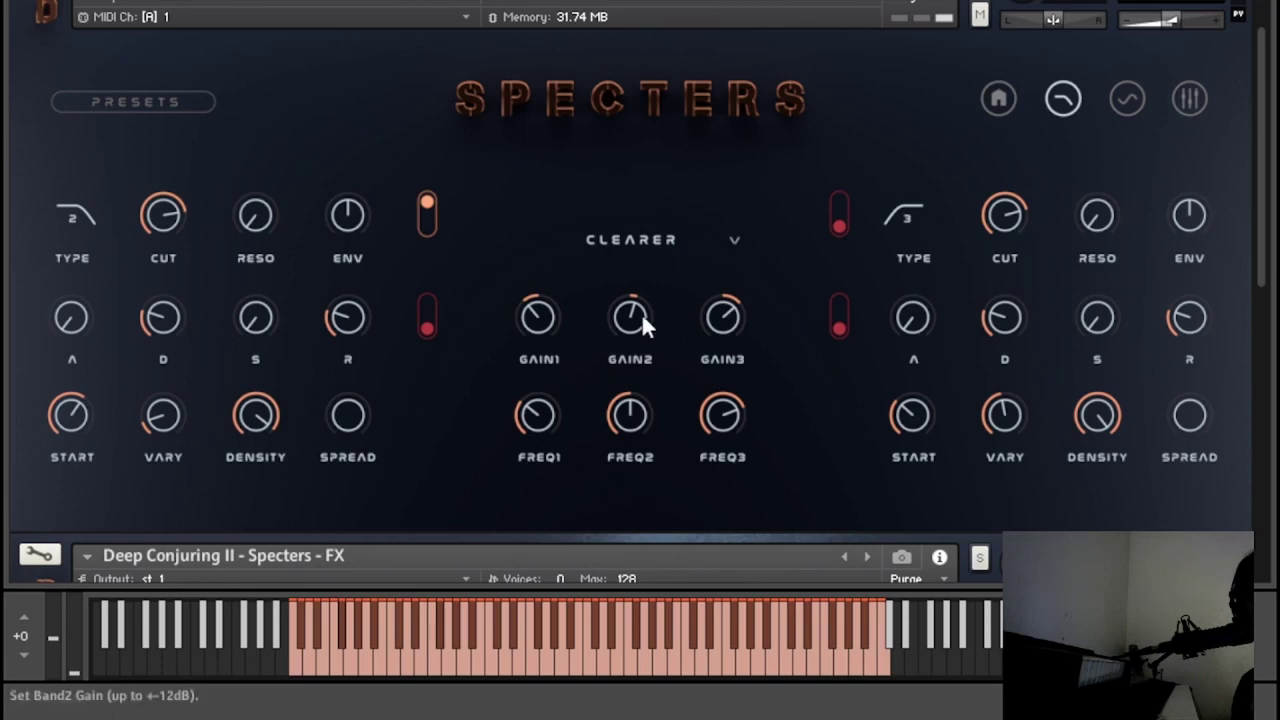
pyautogui.click(1178, 103)
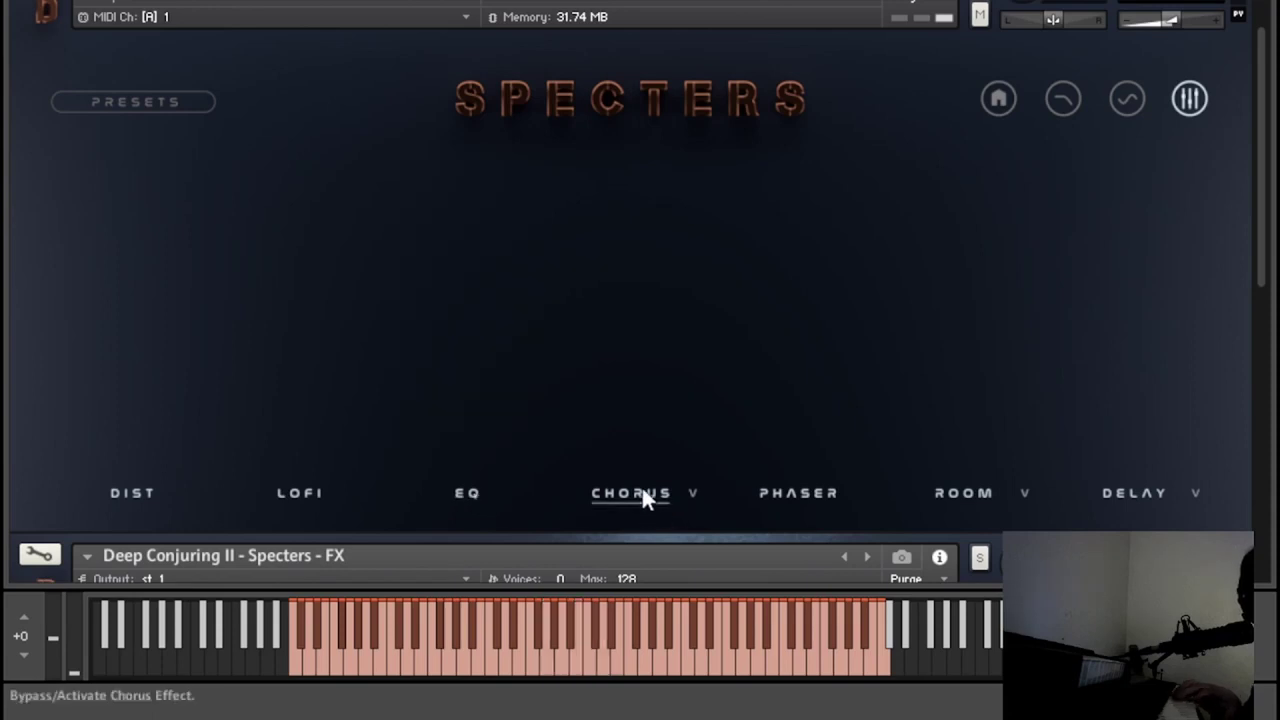
# - Activate the chorus effect, audition its Classic type, and switch it to Synth
pyautogui.moveTo(640, 492)
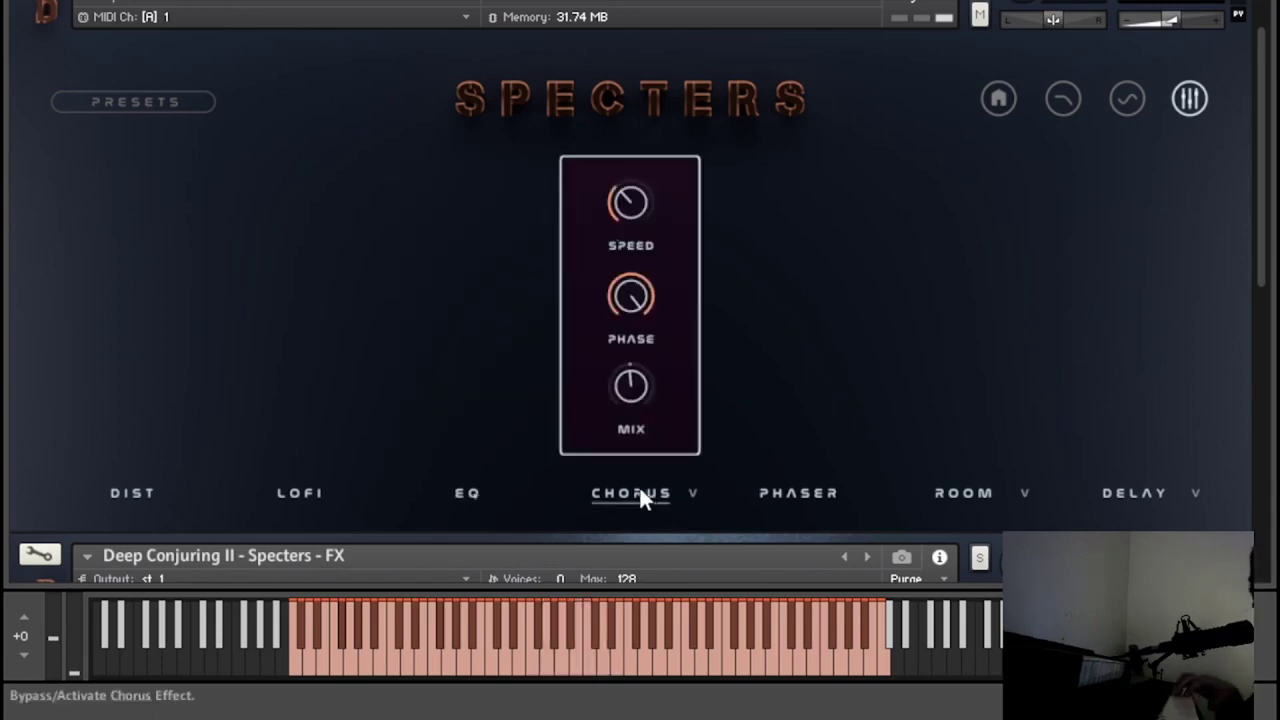
pyautogui.click(695, 500)
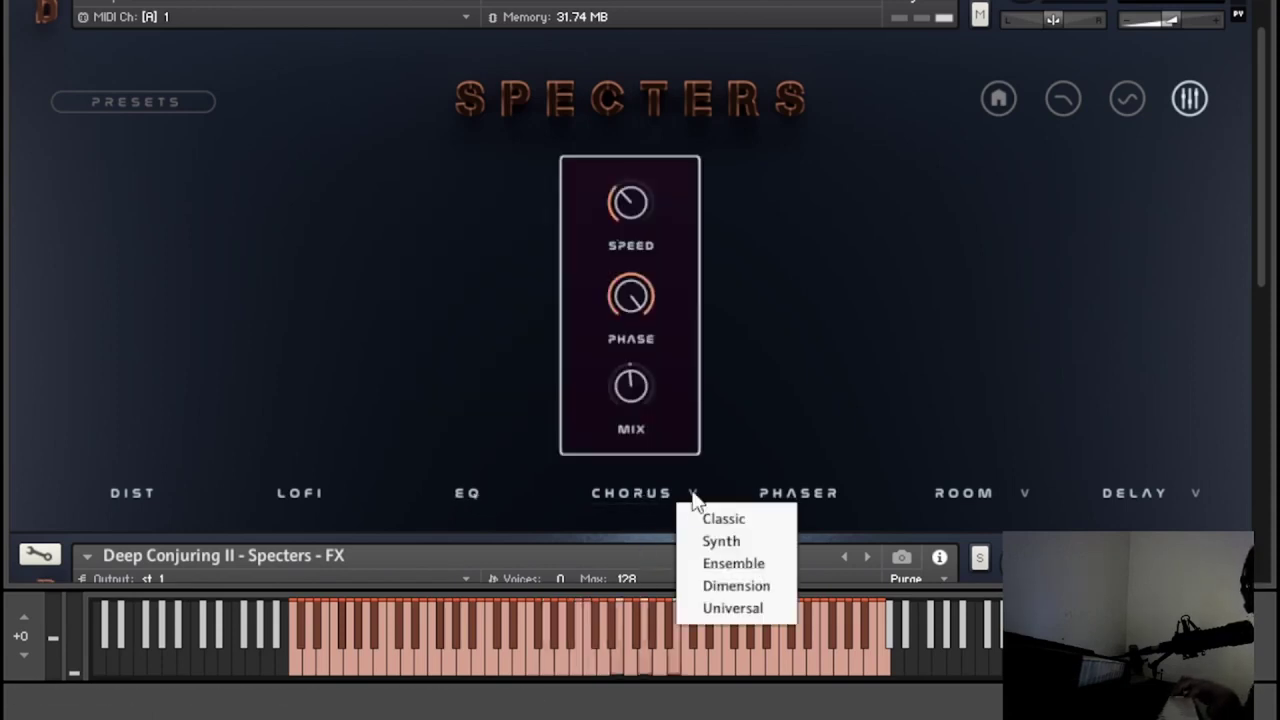
pyautogui.click(702, 515)
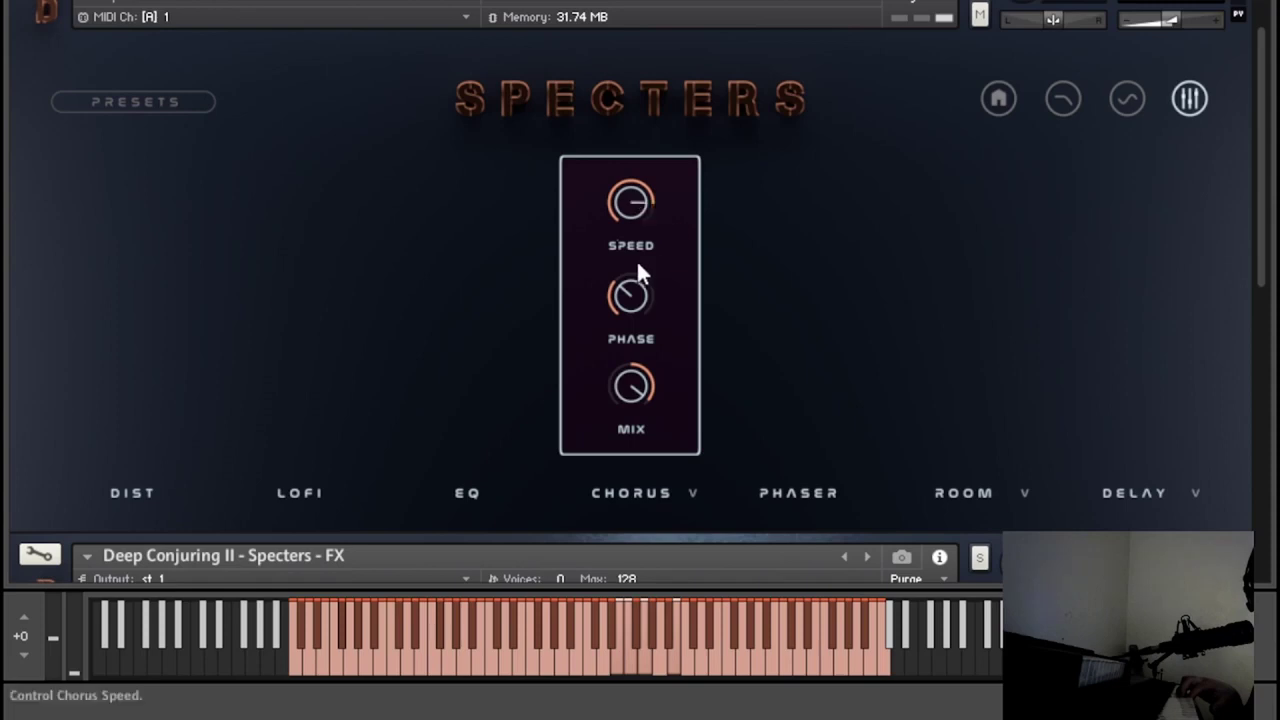
pyautogui.click(707, 487)
pyautogui.click(715, 541)
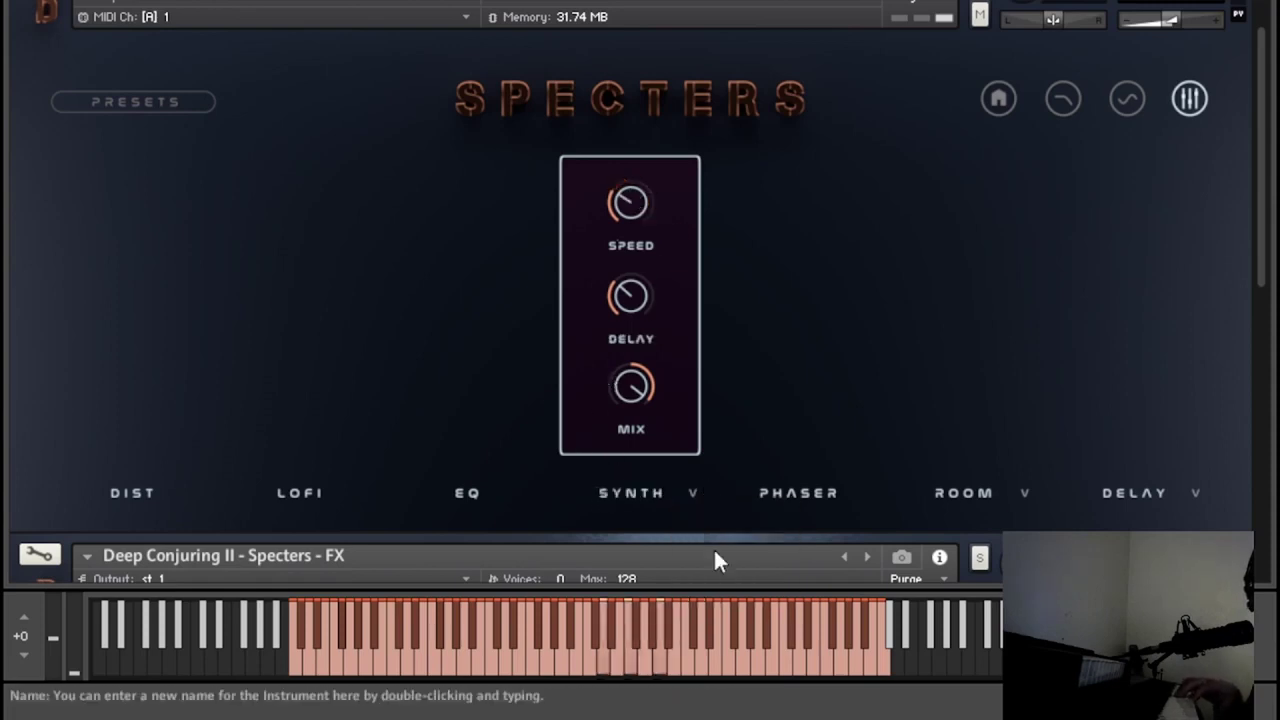
# - Bypass the Volume, Pan and Tune LFOs for both layers on the LFO page
pyautogui.click(1099, 82)
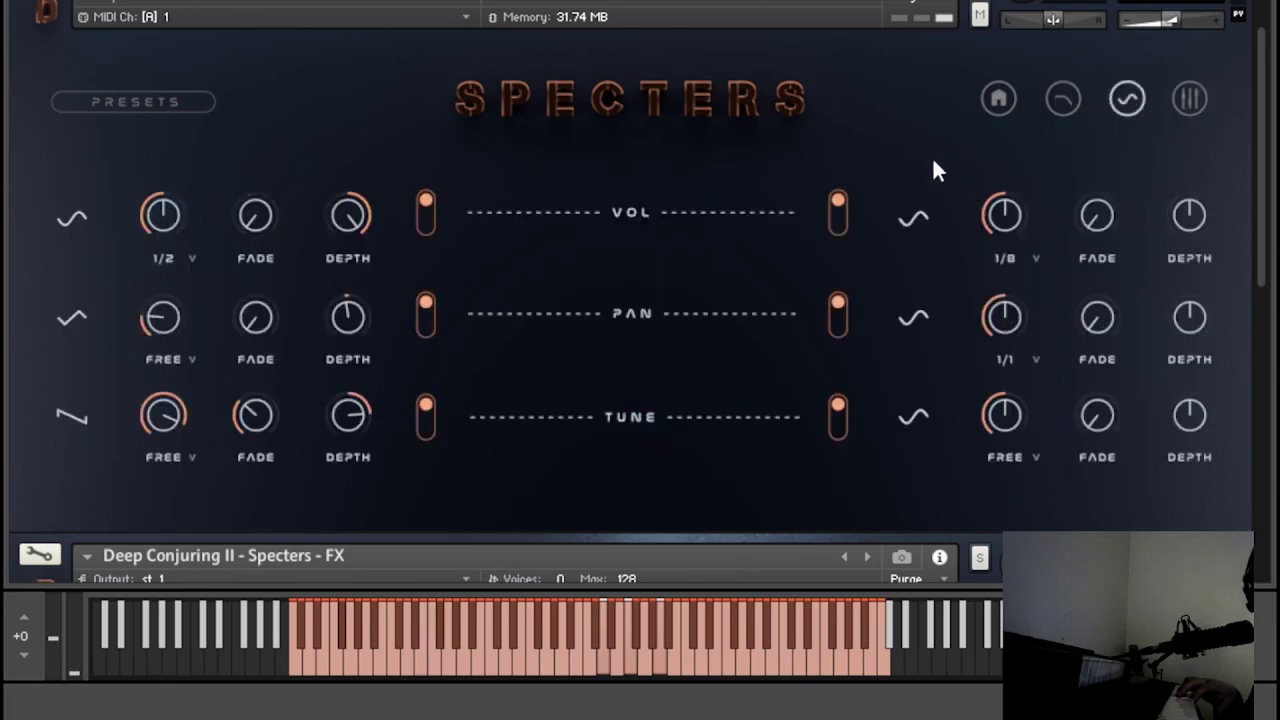
pyautogui.click(840, 214)
pyautogui.click(427, 216)
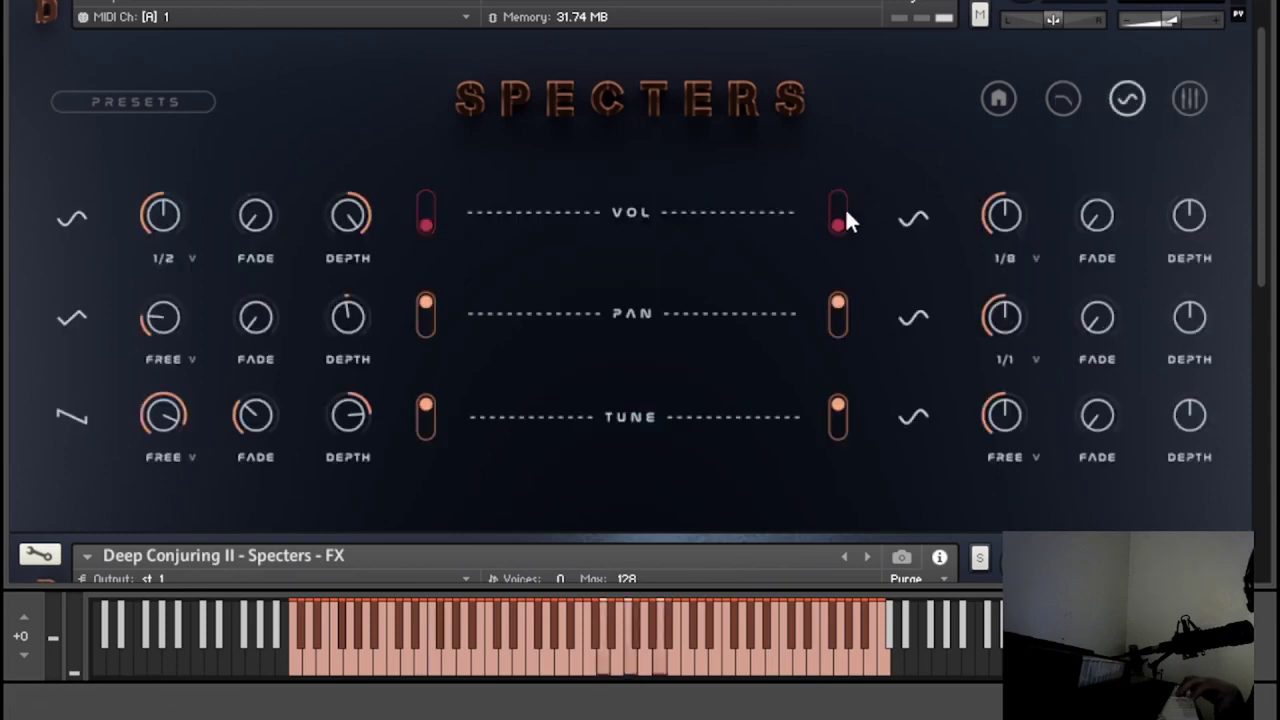
pyautogui.click(1082, 104)
pyautogui.click(1121, 96)
pyautogui.click(842, 310)
pyautogui.click(428, 330)
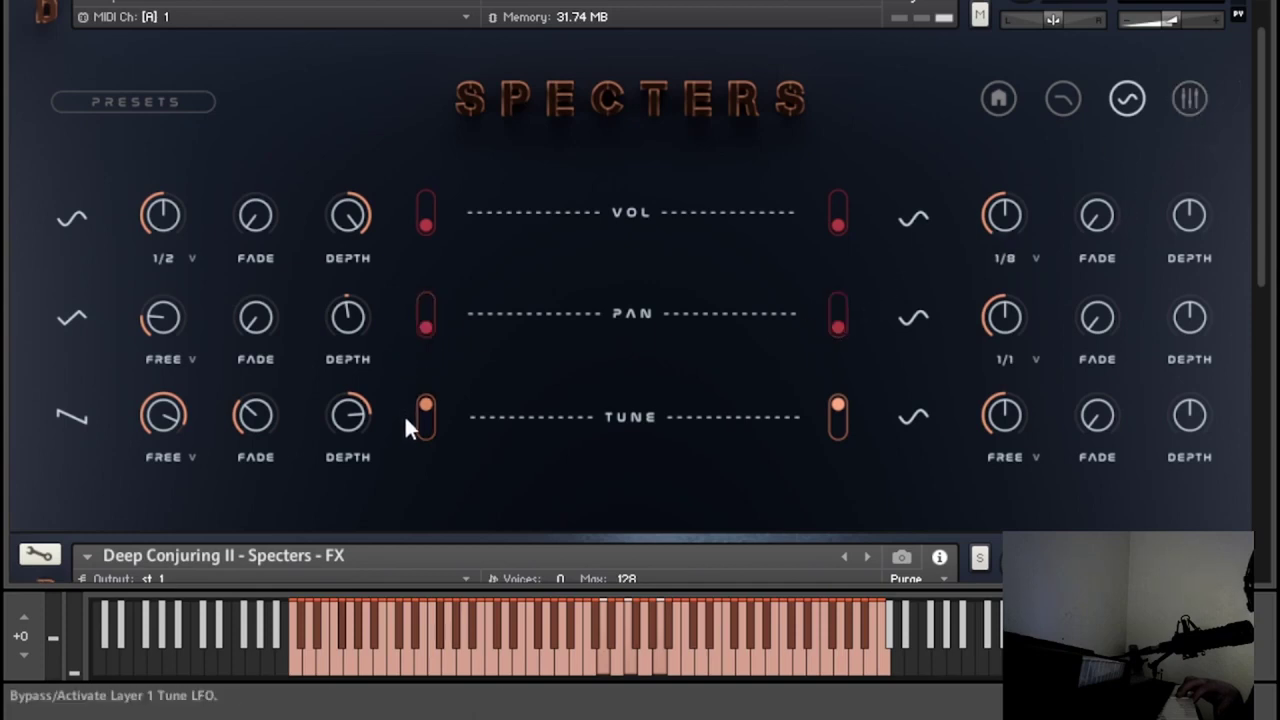
pyautogui.click(430, 427)
pyautogui.click(834, 420)
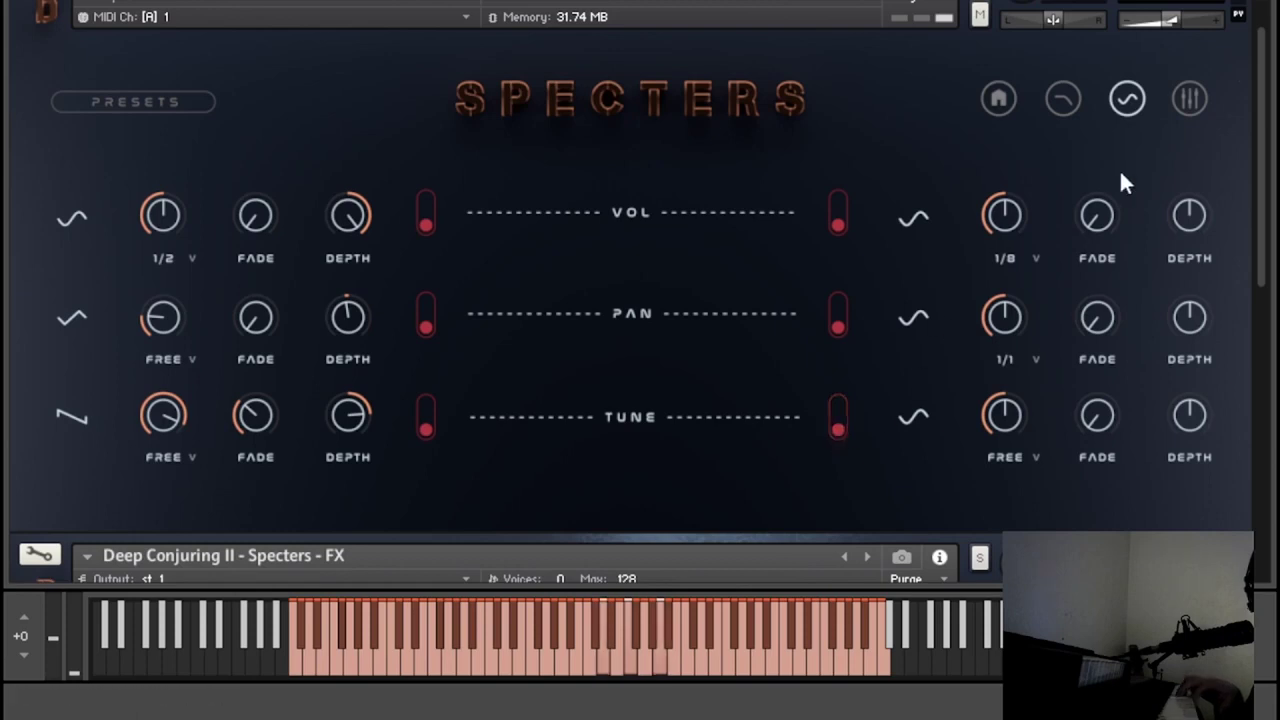
# - Return to the effects page and sweep the Synth chorus's Delay up and back down
pyautogui.click(1189, 99)
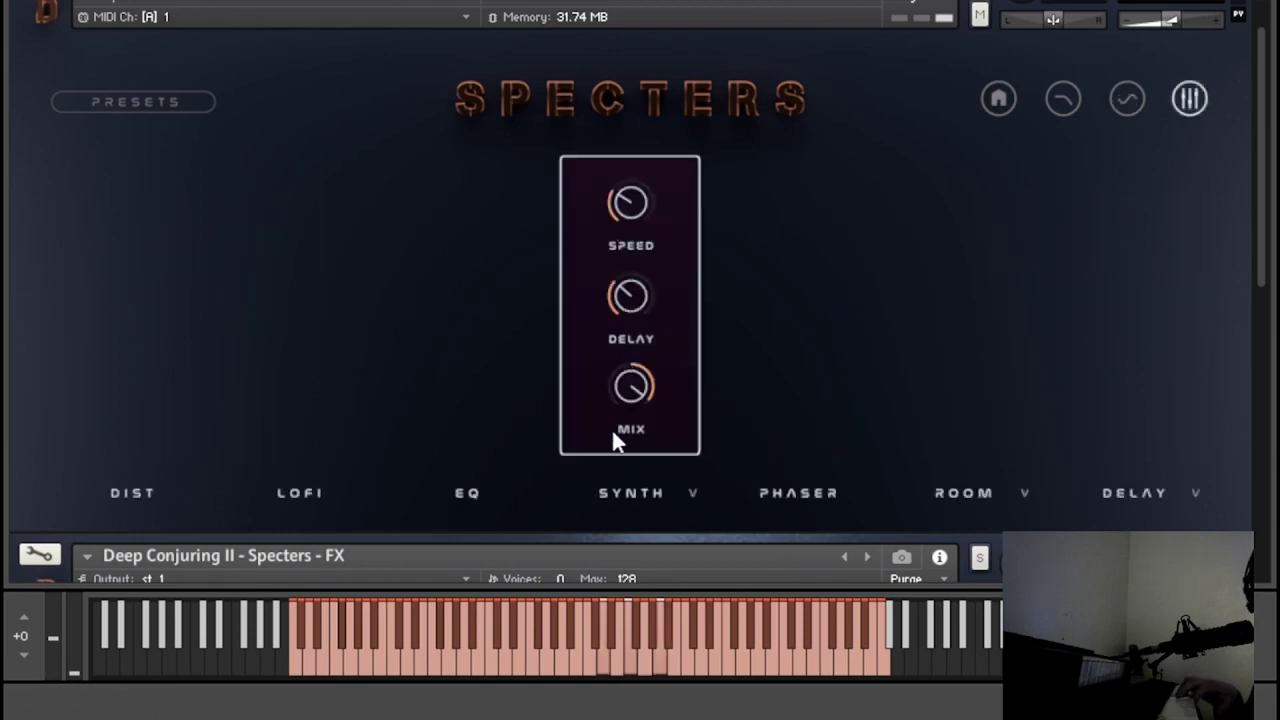
pyautogui.click(695, 492)
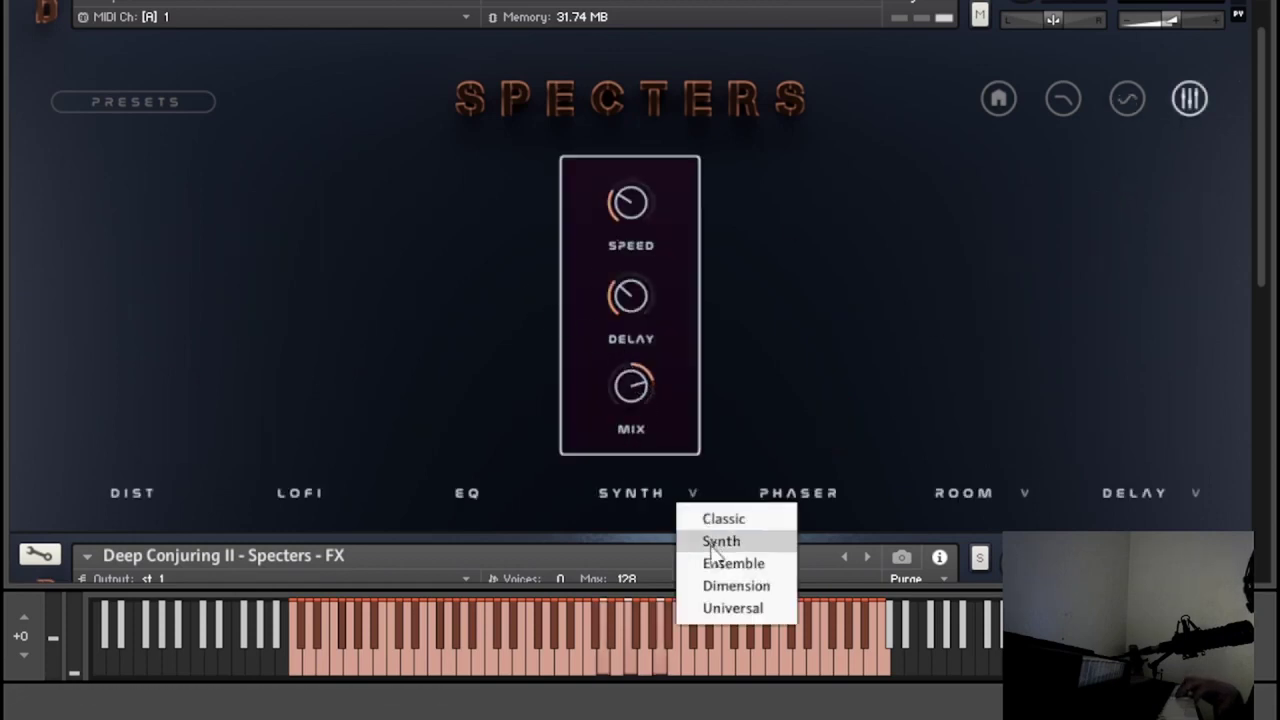
pyautogui.click(630, 298)
pyautogui.moveTo(630, 298); pyautogui.dragTo(678, 153)
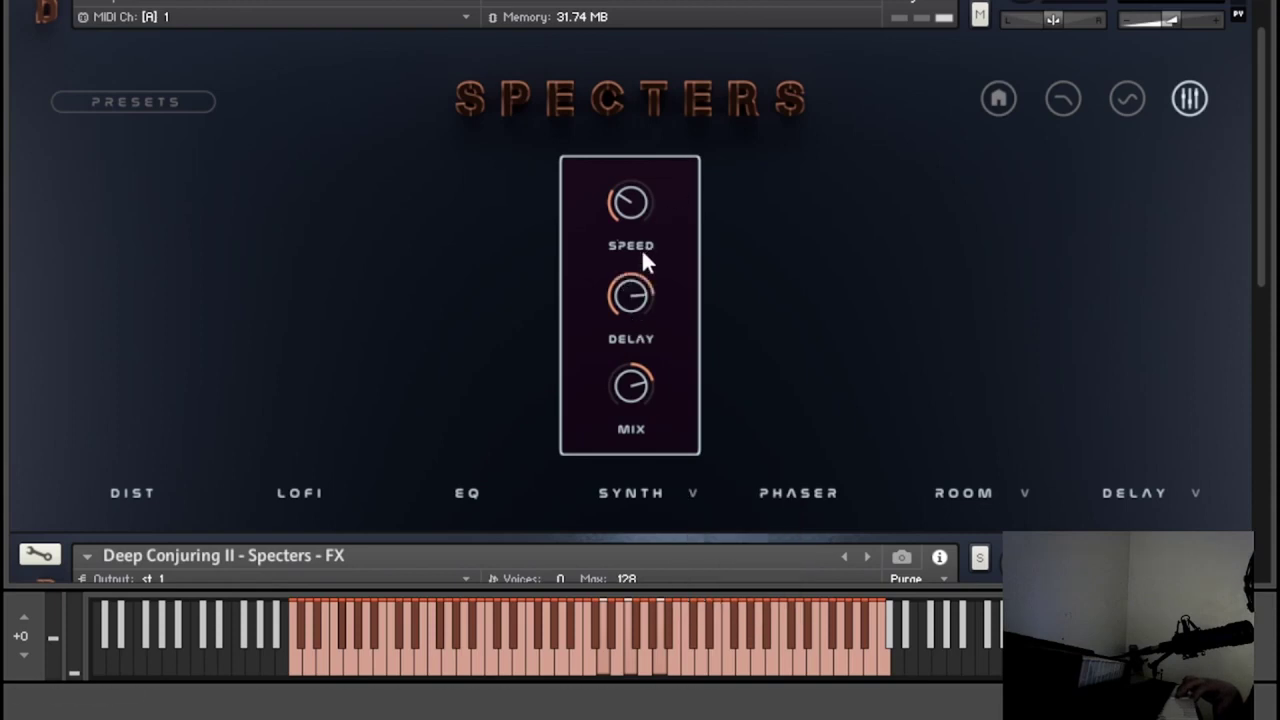
pyautogui.moveTo(630, 300); pyautogui.dragTo(552, 449)
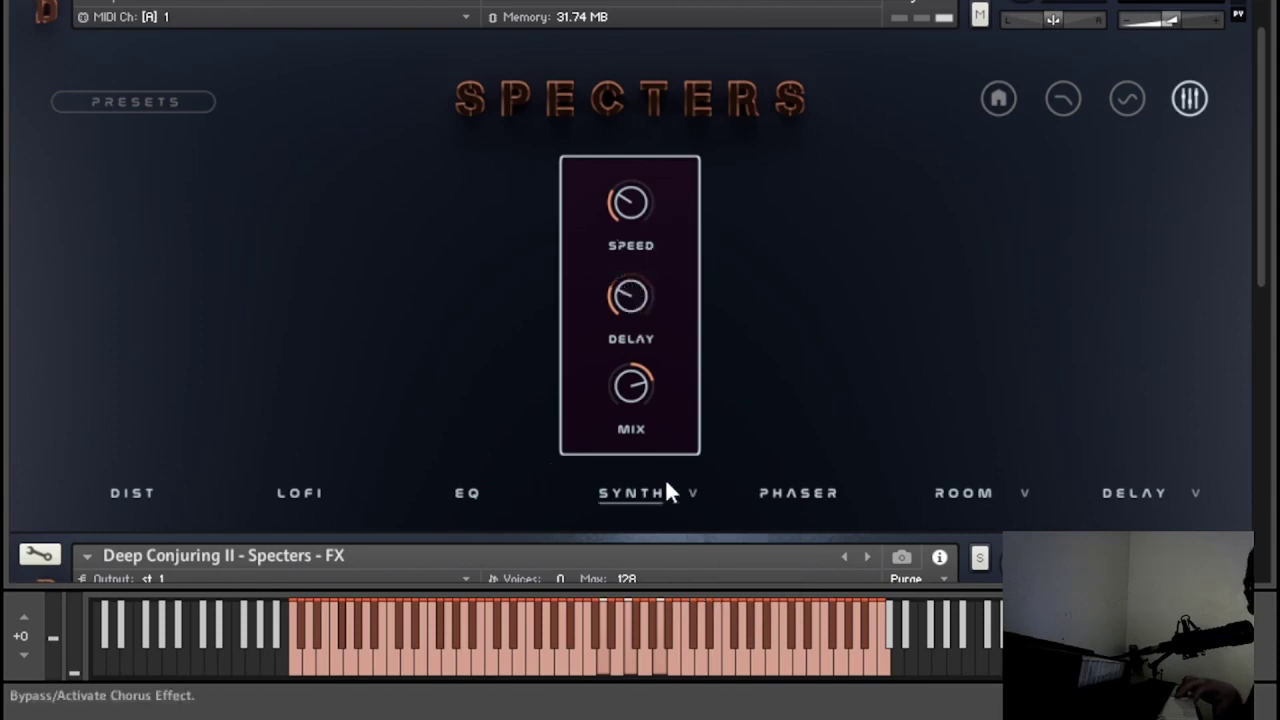
# - Compare the chorus's Classic type with Synth, ending on Synth with a slightly higher Speed
pyautogui.click(692, 493)
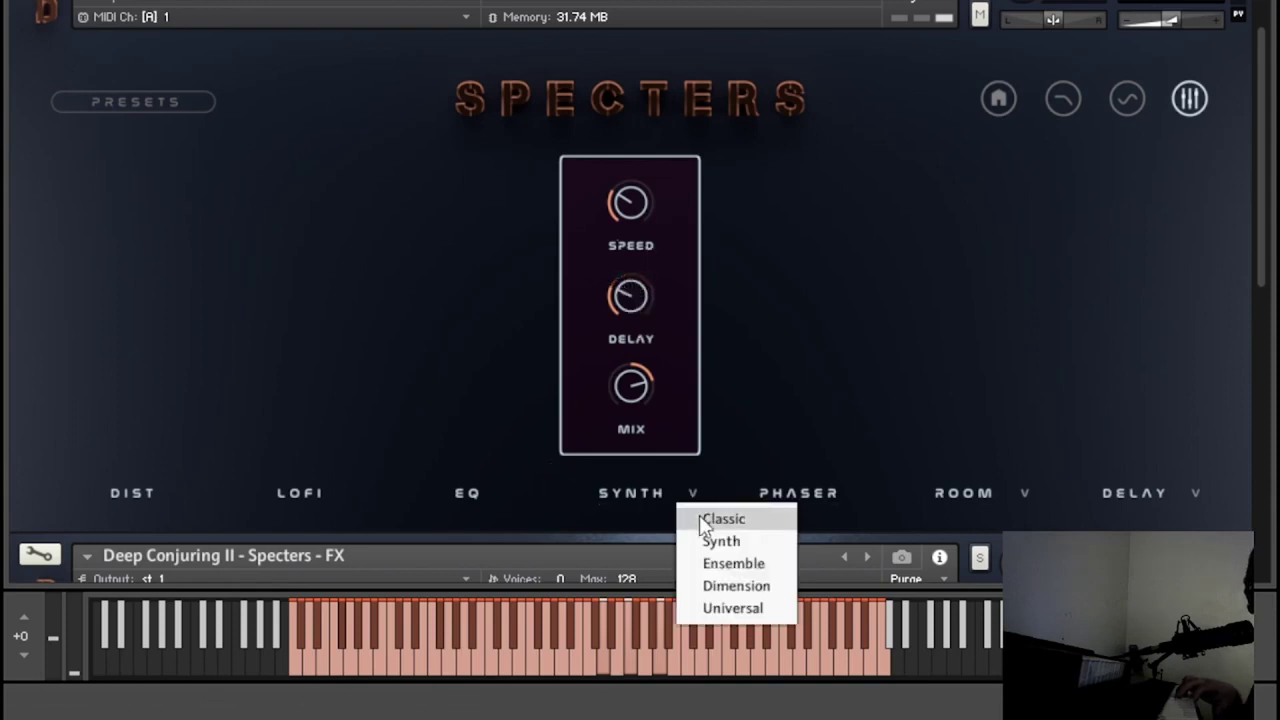
pyautogui.click(699, 515)
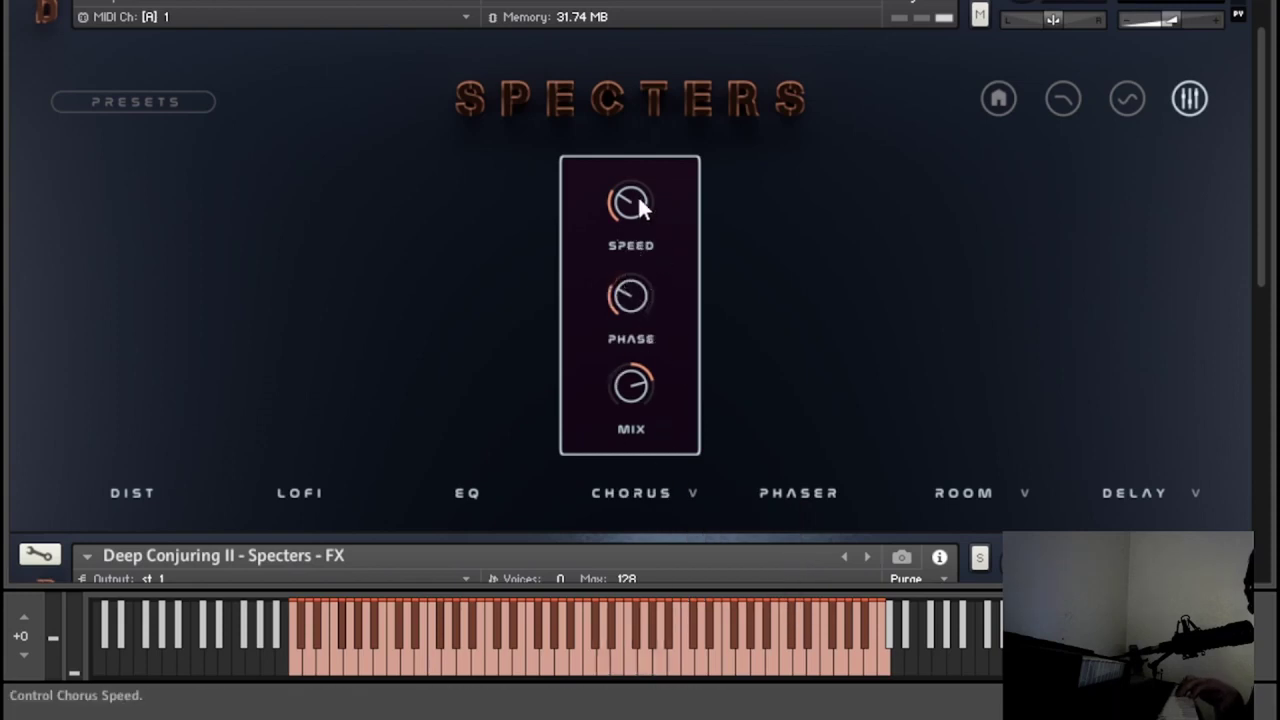
pyautogui.click(695, 490)
pyautogui.click(728, 540)
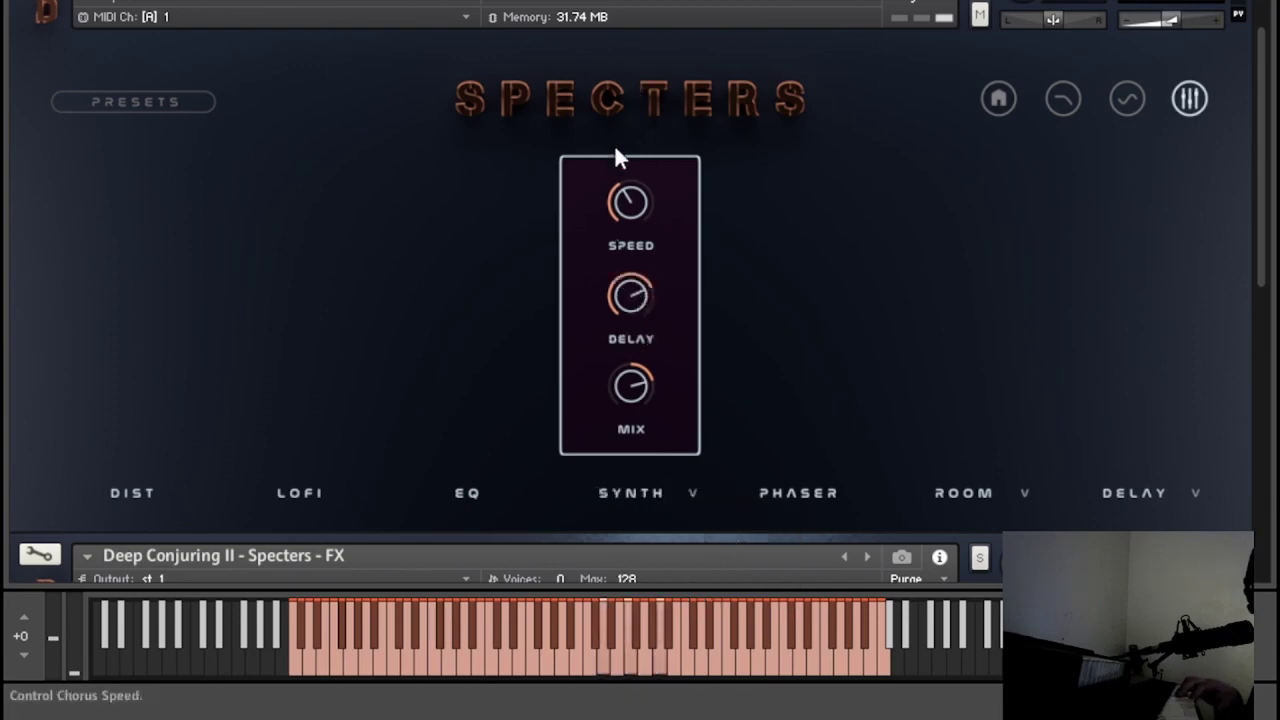
# - Audition the chorus's Ensemble, Dimension and Universal types in turn
pyautogui.click(692, 492)
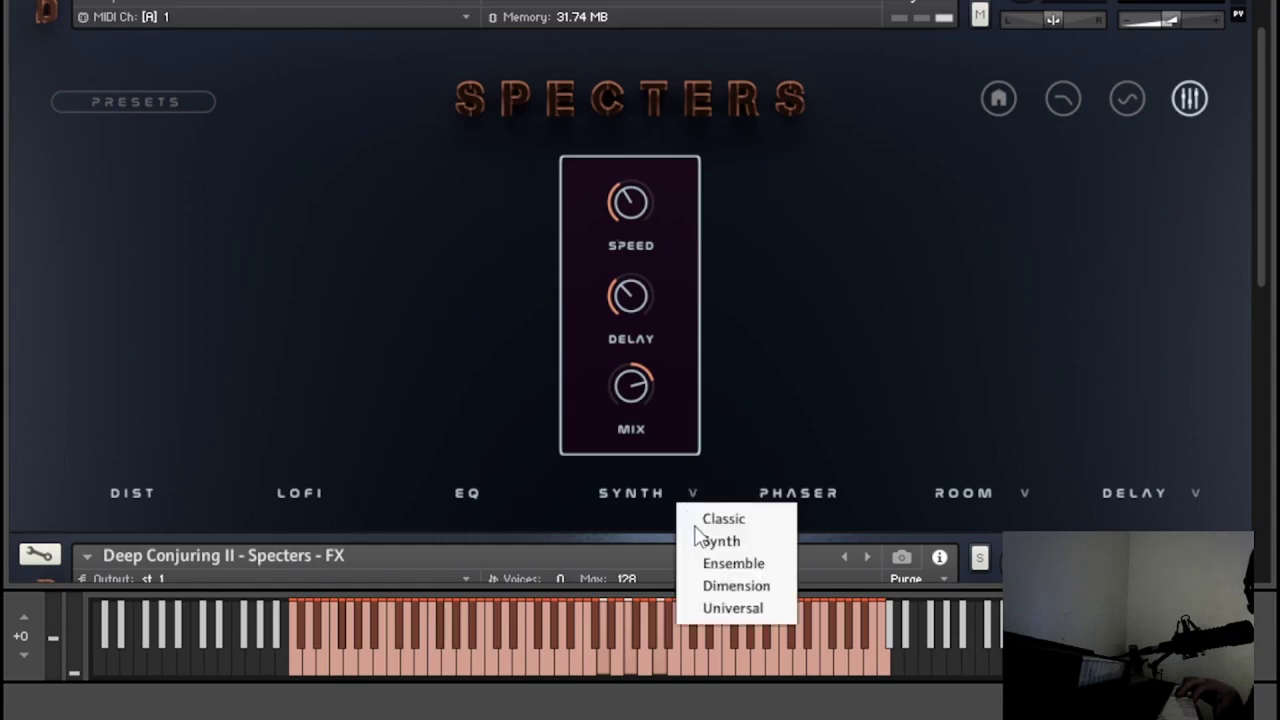
pyautogui.click(708, 566)
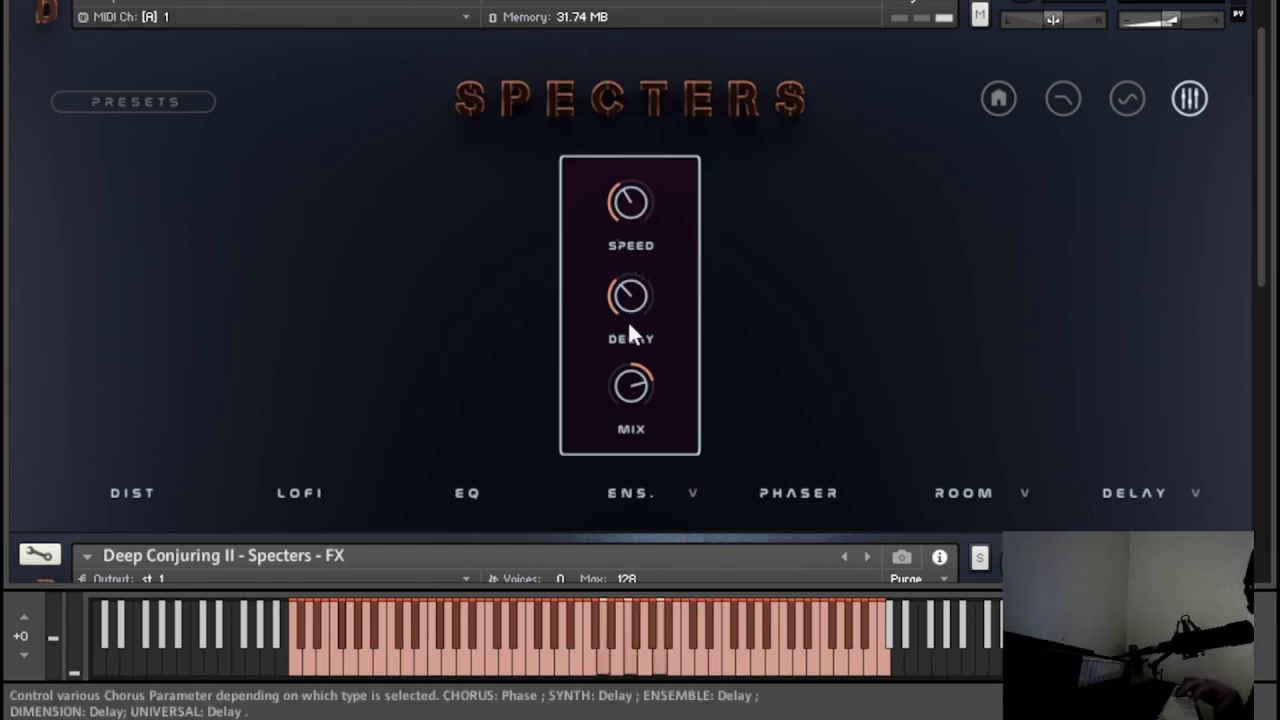
pyautogui.click(692, 493)
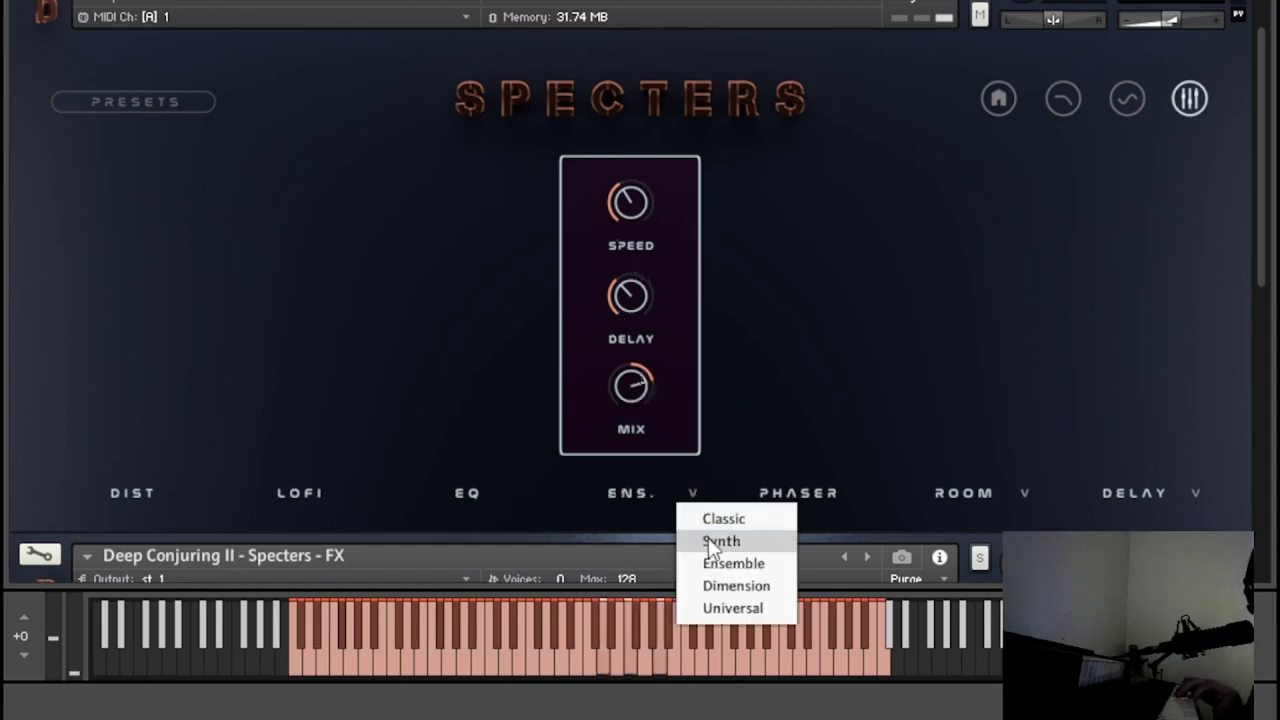
pyautogui.click(737, 590)
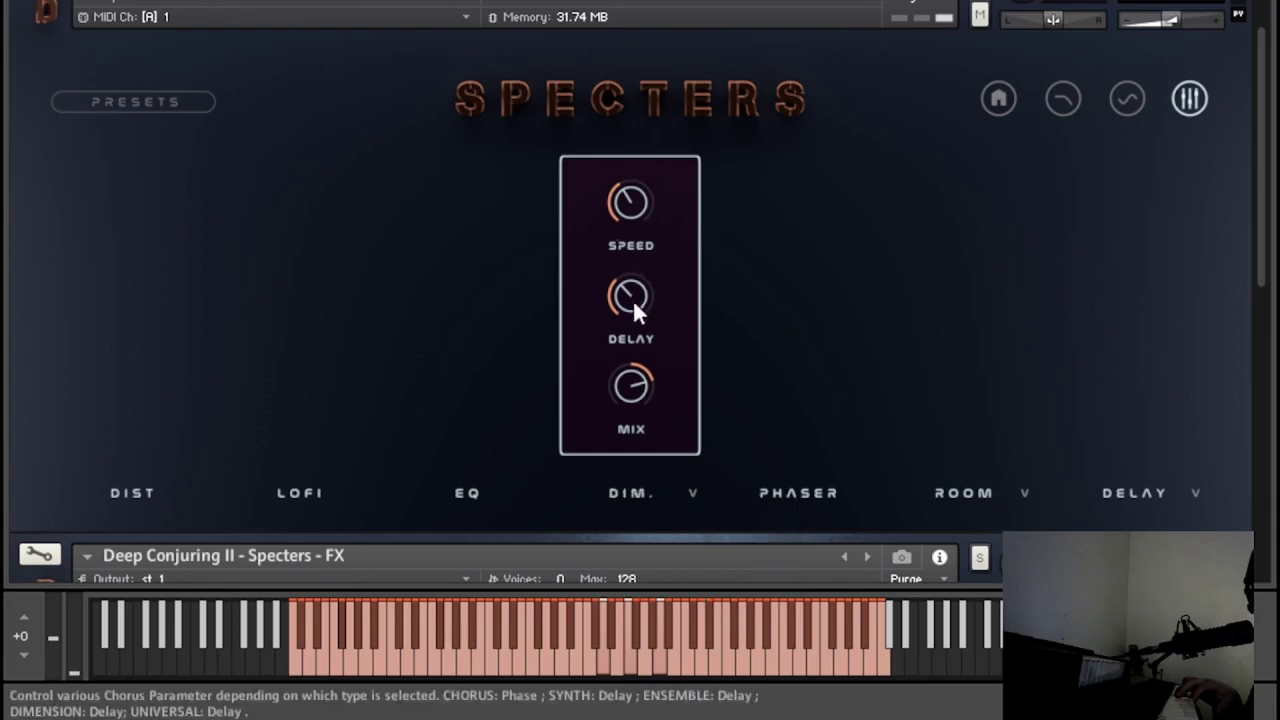
pyautogui.click(690, 492)
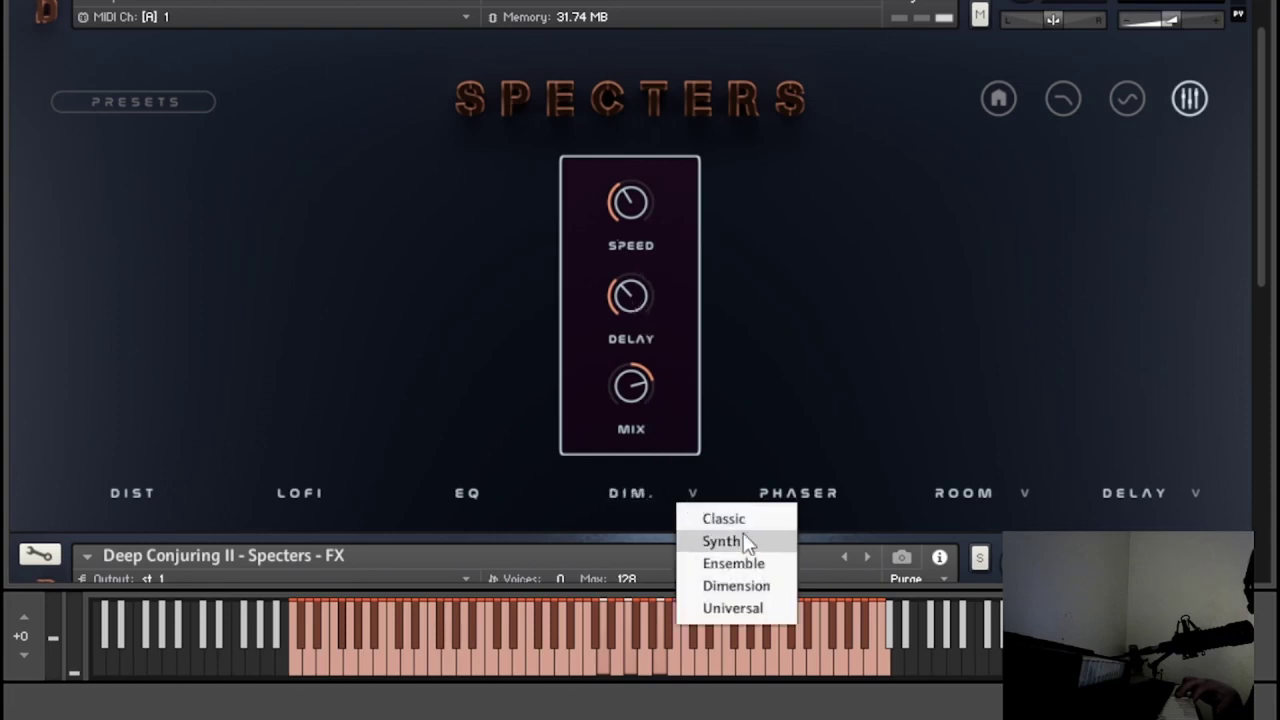
pyautogui.click(741, 605)
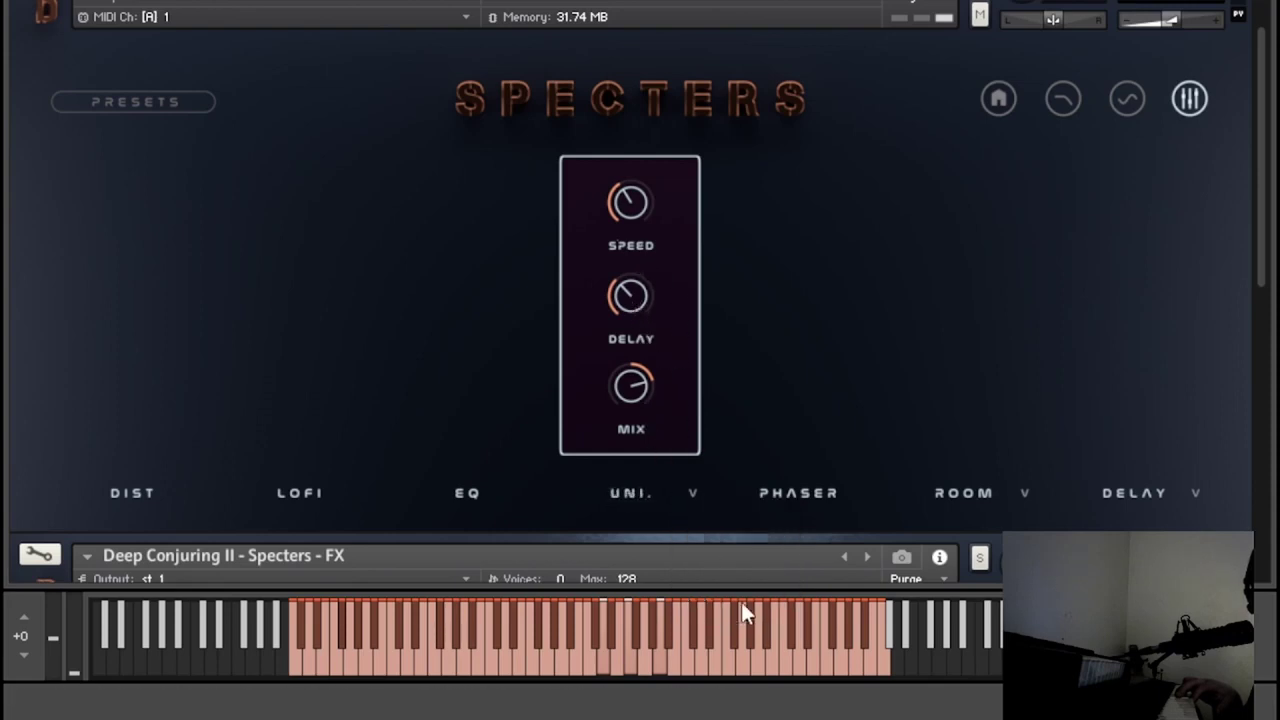
# - Set the chorus type to Classic and activate the phaser effect alongside it
pyautogui.click(680, 518)
pyautogui.click(705, 518)
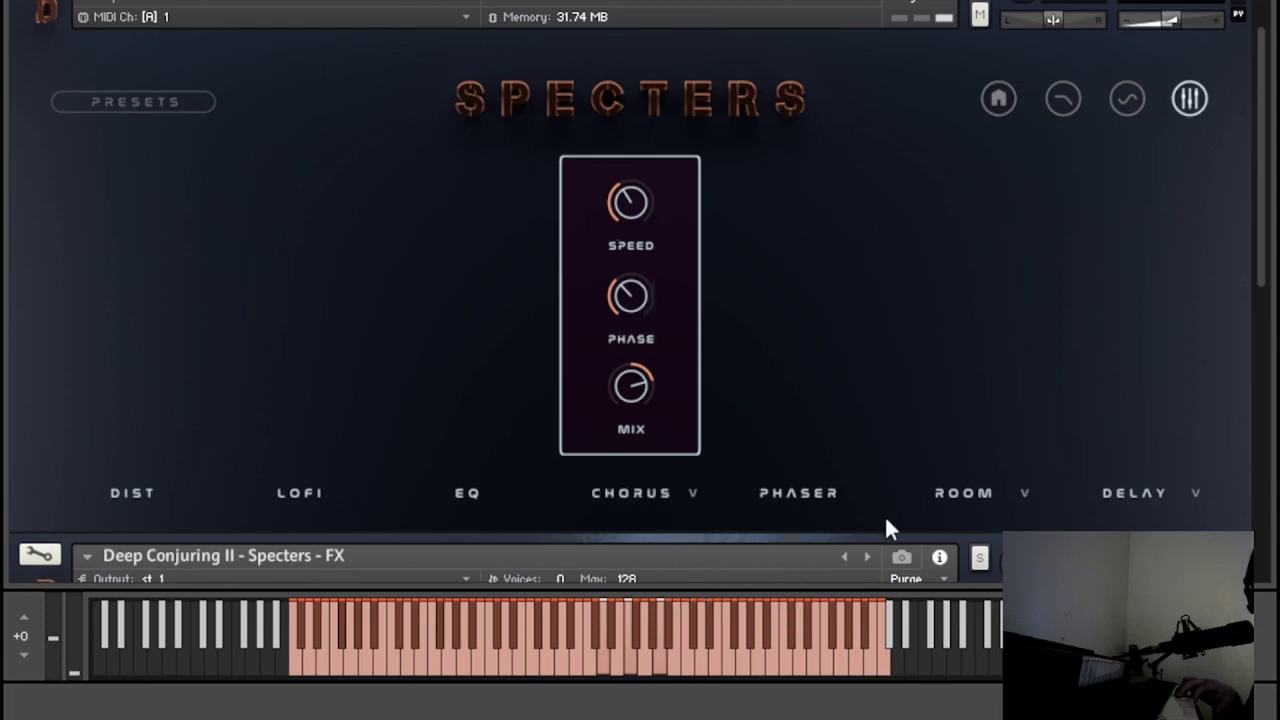
pyautogui.click(785, 490)
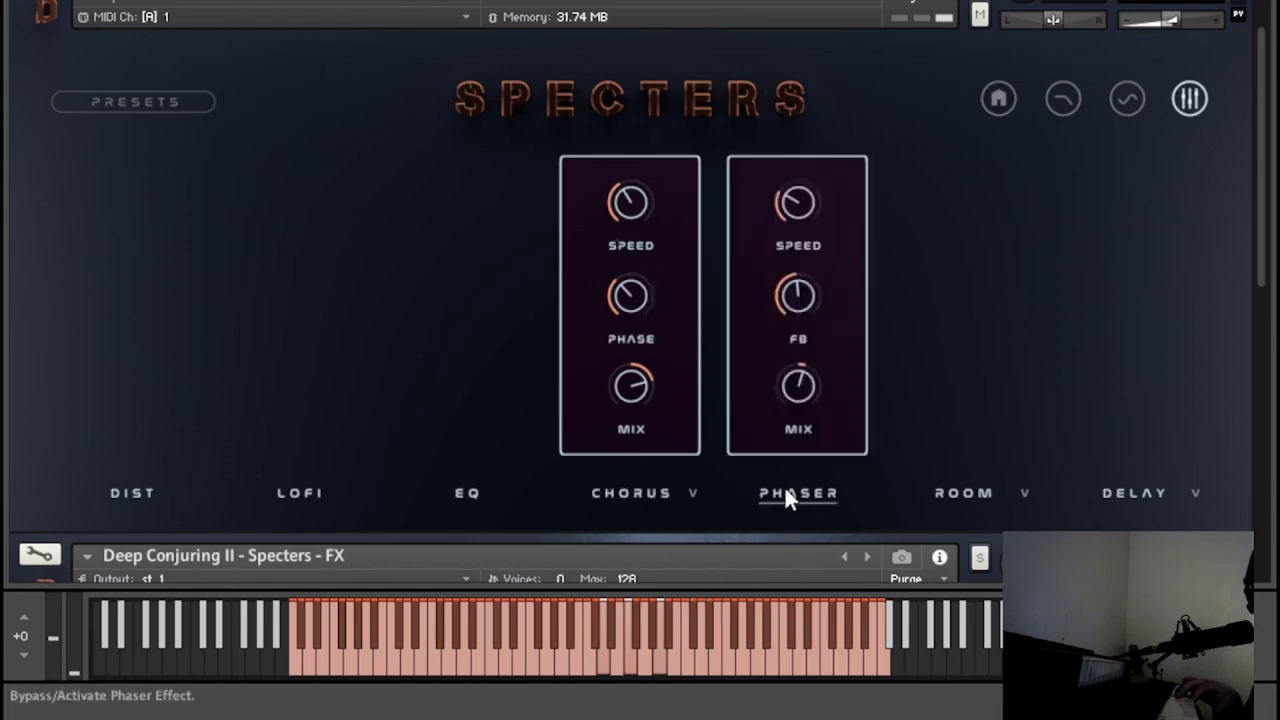
# - Bypass the chorus and audition the phaser with raised Speed, high feedback and full Mix
pyautogui.click(637, 490)
pyautogui.moveTo(795, 200); pyautogui.dragTo(789, 148)
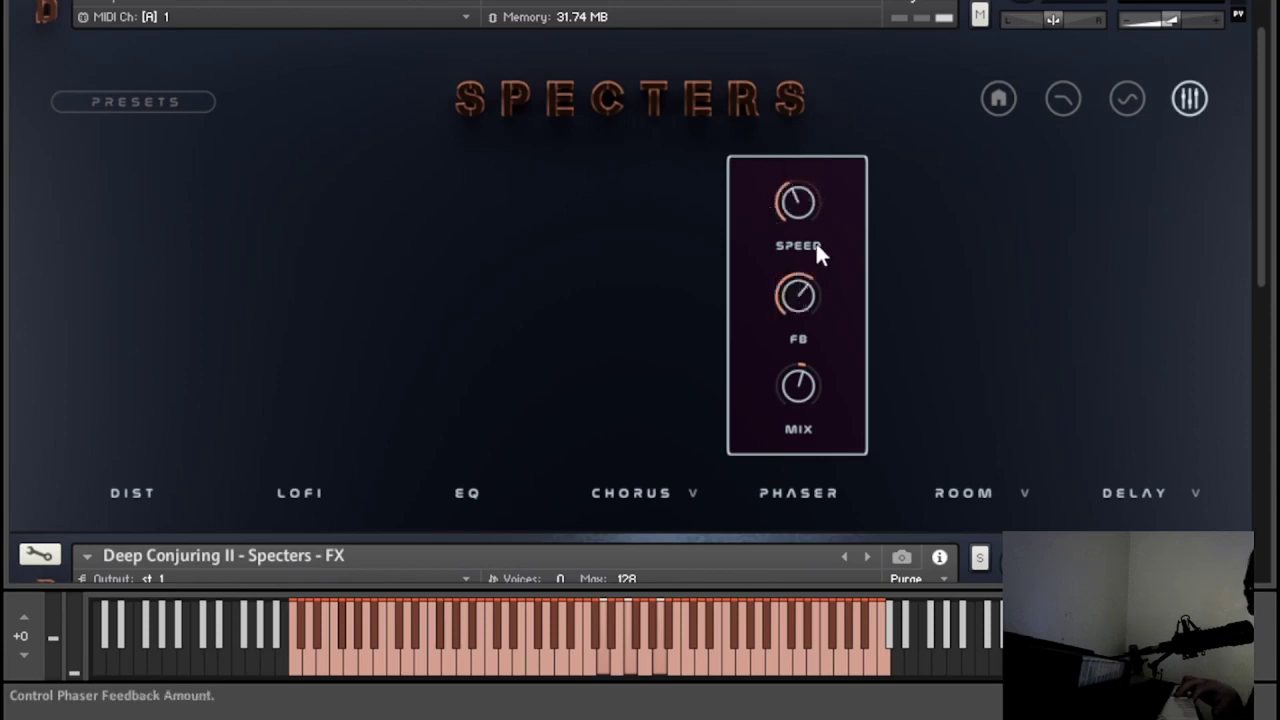
pyautogui.moveTo(818, 252); pyautogui.dragTo(858, 155)
pyautogui.moveTo(790, 300); pyautogui.dragTo(783, 350)
pyautogui.moveTo(702, 474); pyautogui.dragTo(744, 206)
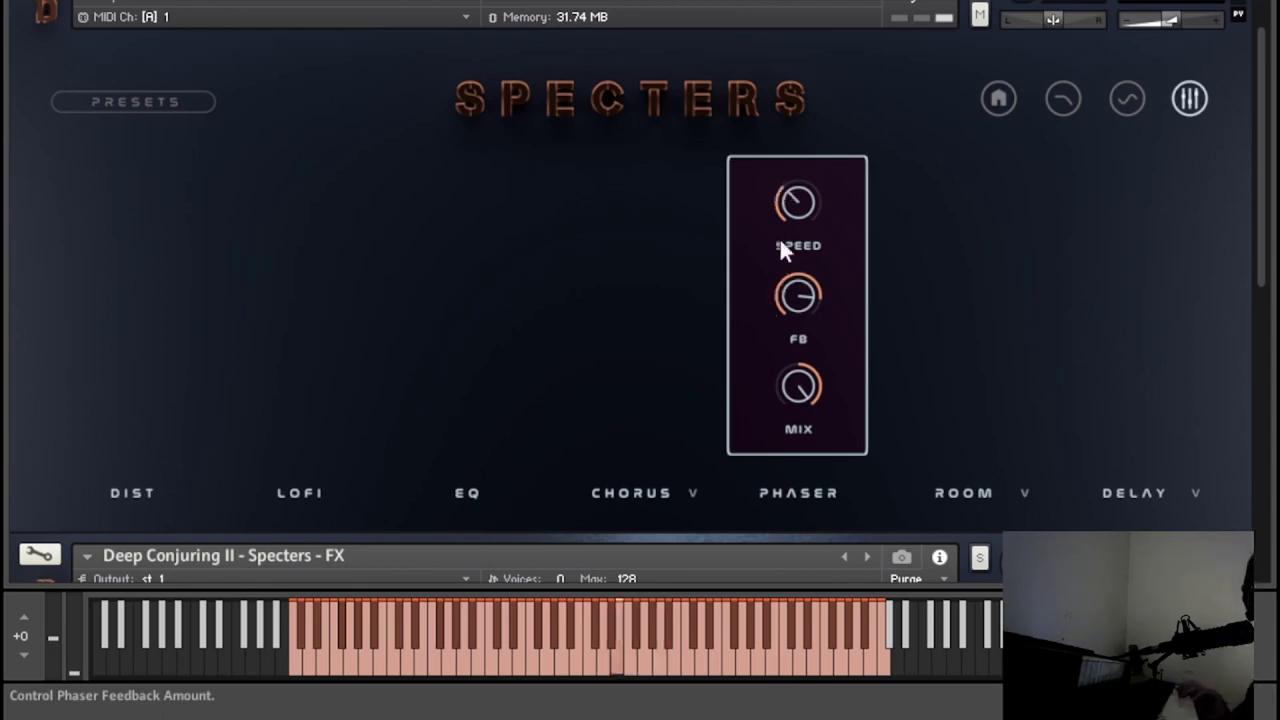
pyautogui.moveTo(781, 242); pyautogui.dragTo(850, 135)
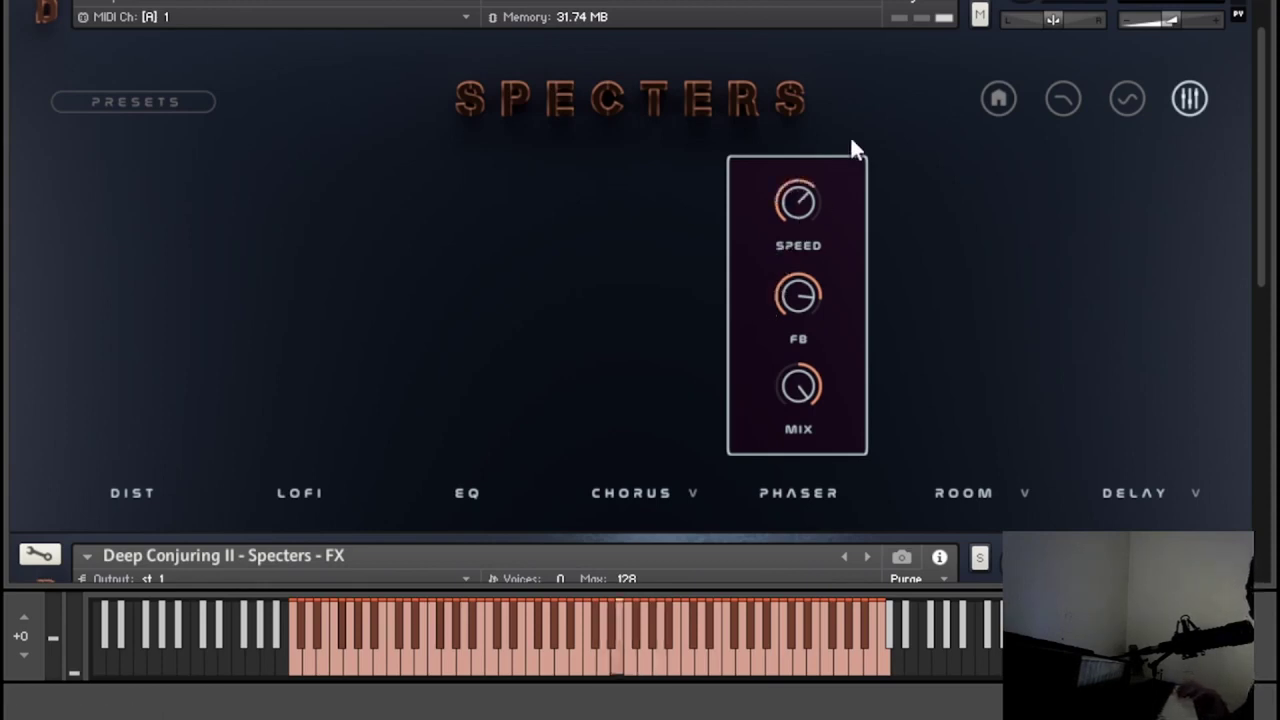
# - Activate the Tune LFOs of both layers on the LFO page and raise the second layer's Depth
pyautogui.click(1126, 96)
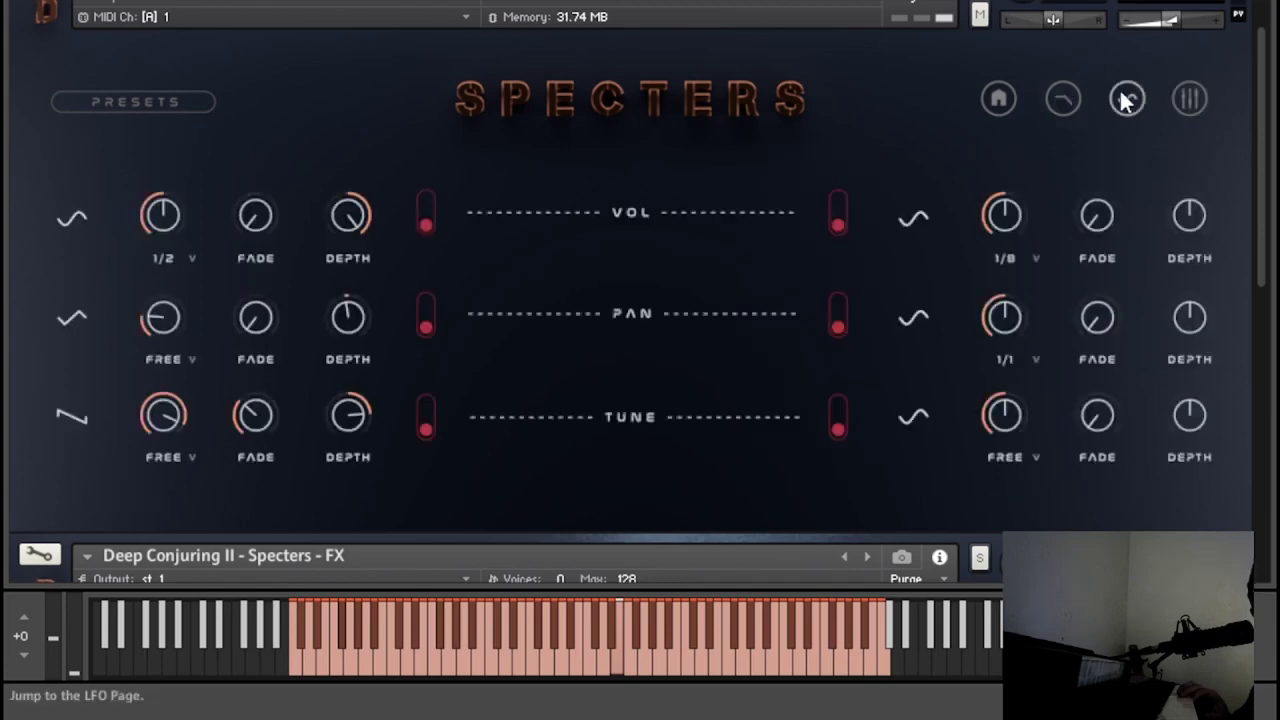
pyautogui.click(424, 418)
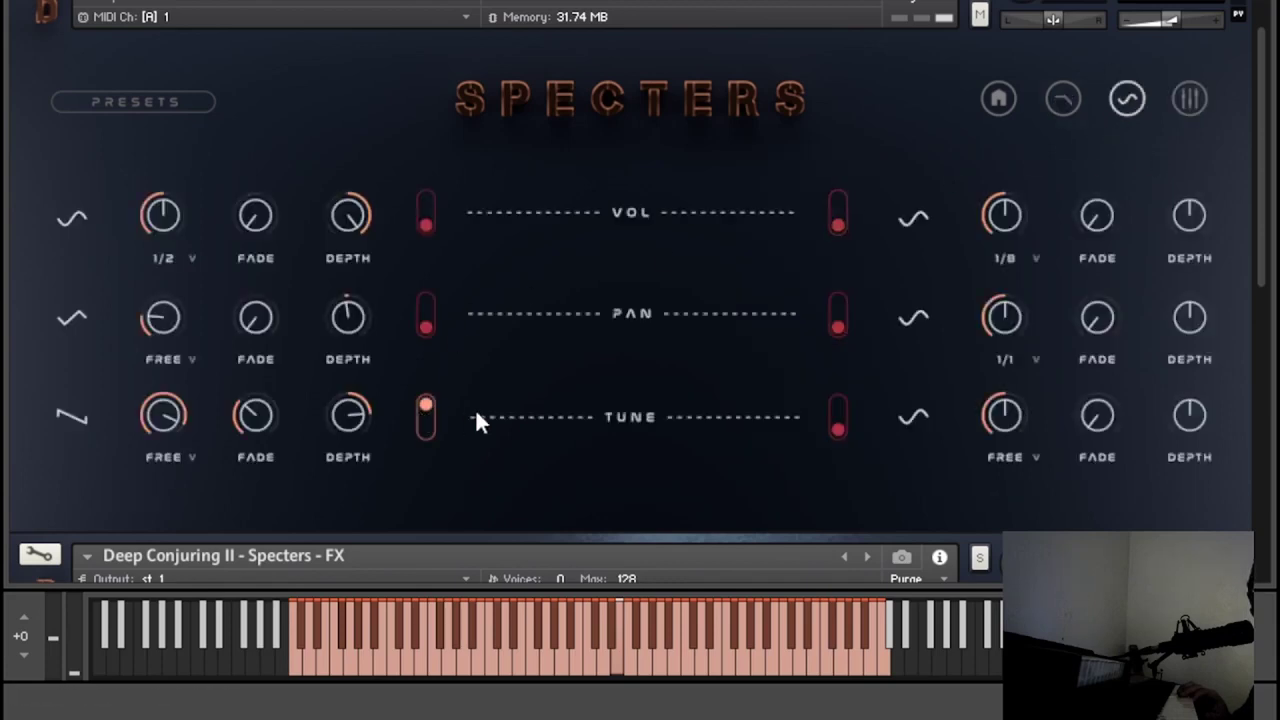
pyautogui.click(838, 416)
pyautogui.moveTo(1191, 412); pyautogui.dragTo(1226, 324)
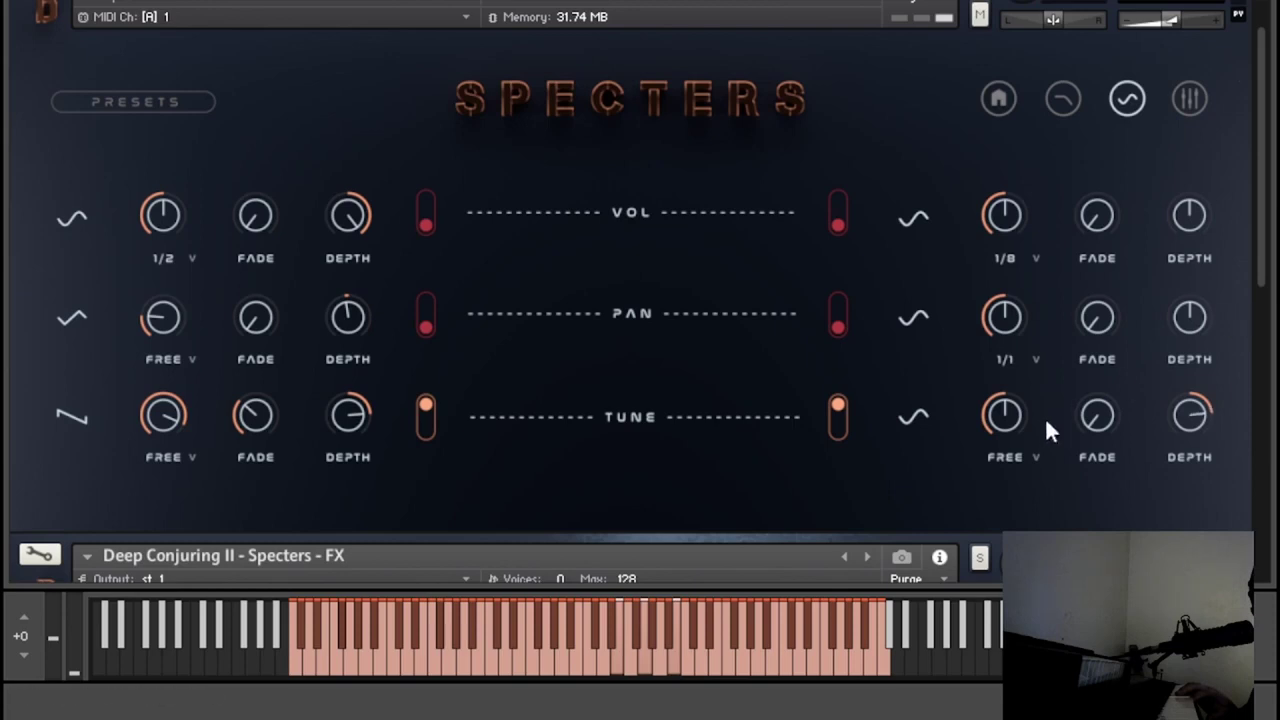
# - Try a note-synced rate on the second layer's Tune LFO, restore Free at maximum speed, and lower the first layer's Tune Depth
pyautogui.click(988, 445)
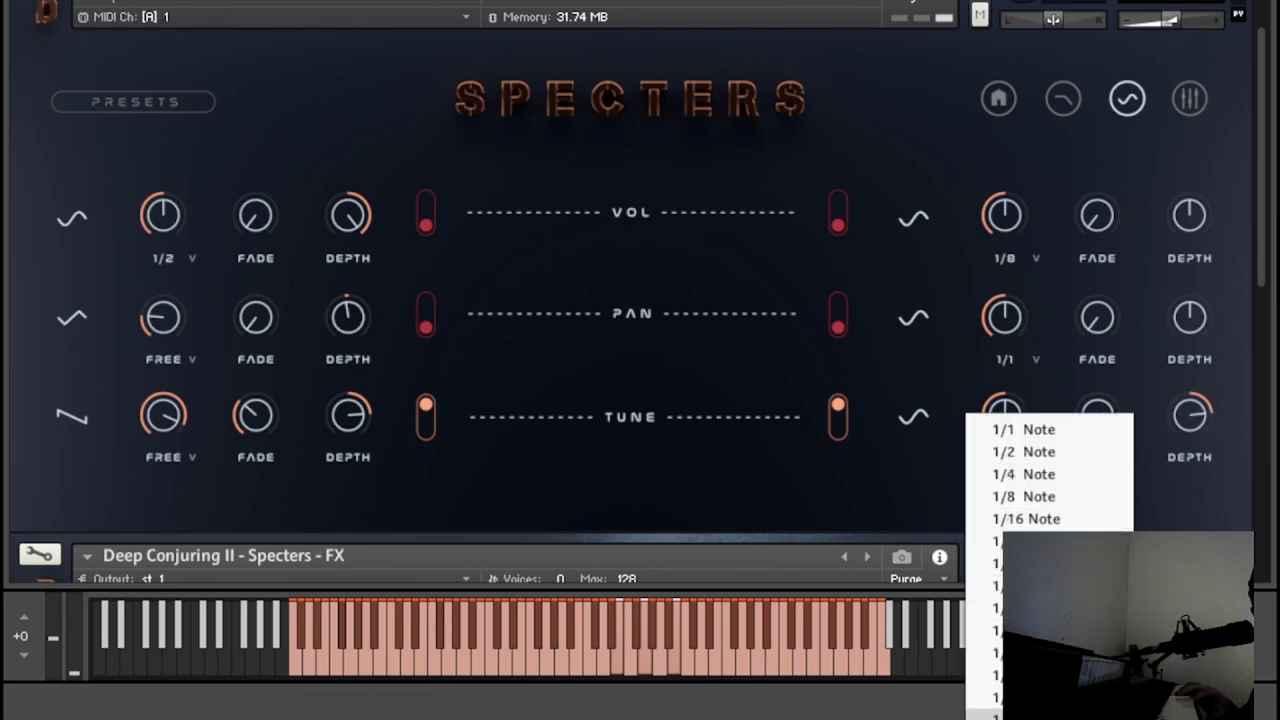
pyautogui.click(1010, 586)
pyautogui.click(1010, 457)
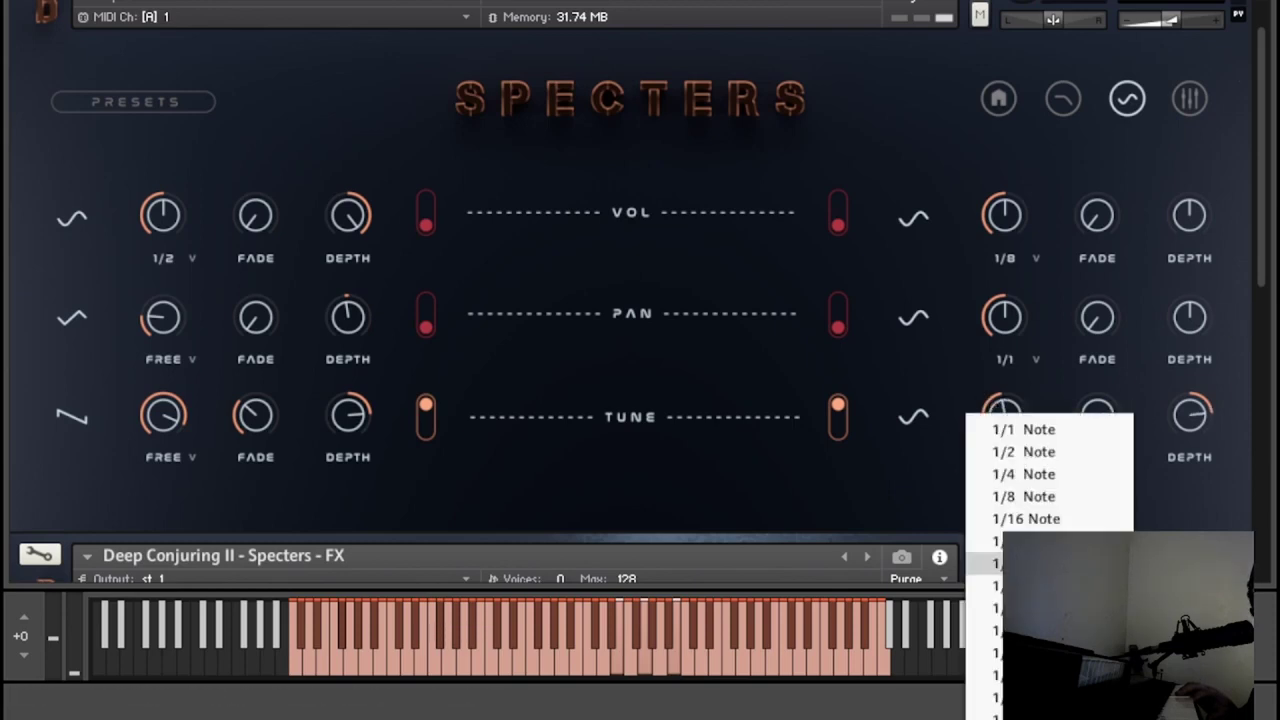
pyautogui.click(1010, 708)
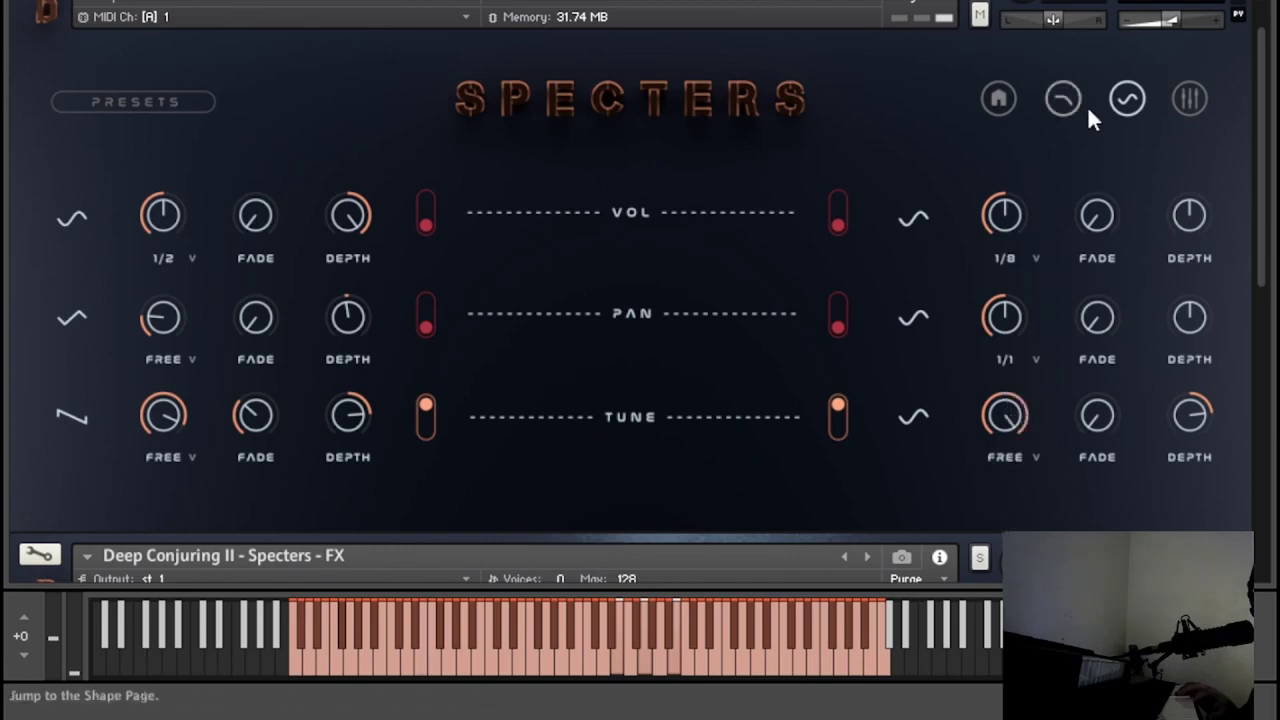
pyautogui.click(912, 420)
pyautogui.click(930, 452)
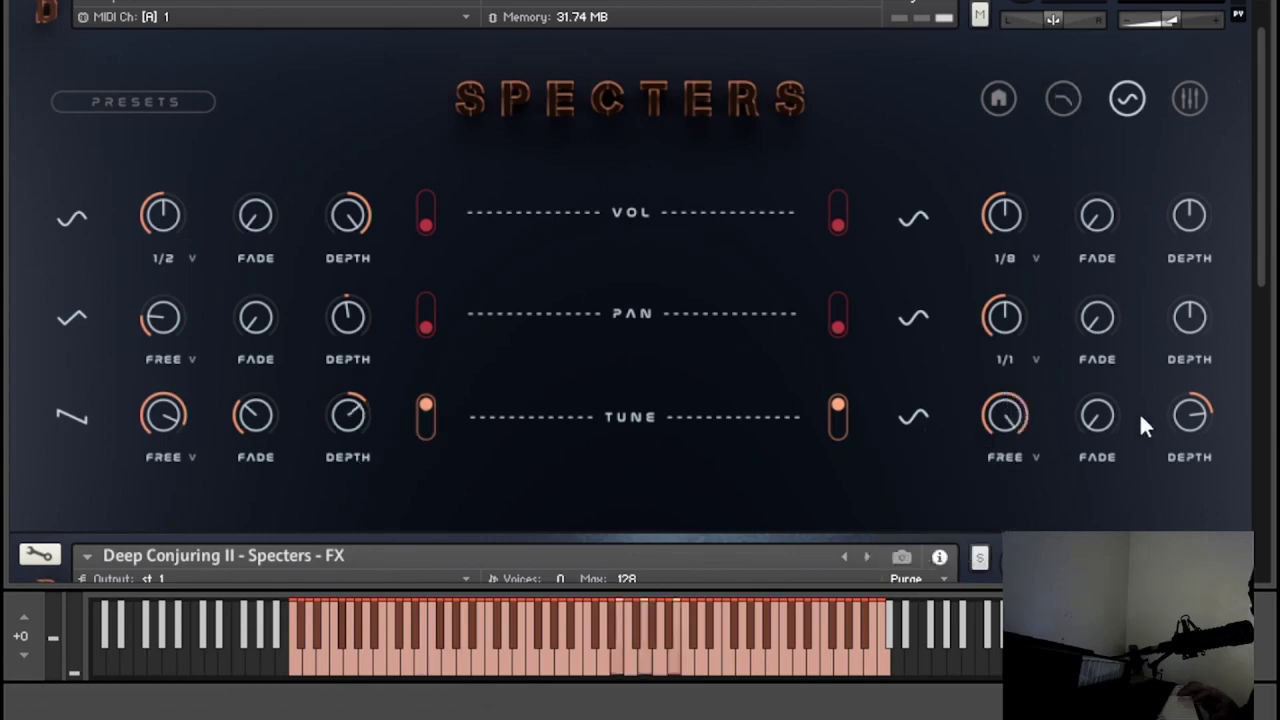
# - Return to the effects page and lower the phaser's Mix and Speed
pyautogui.click(1187, 96)
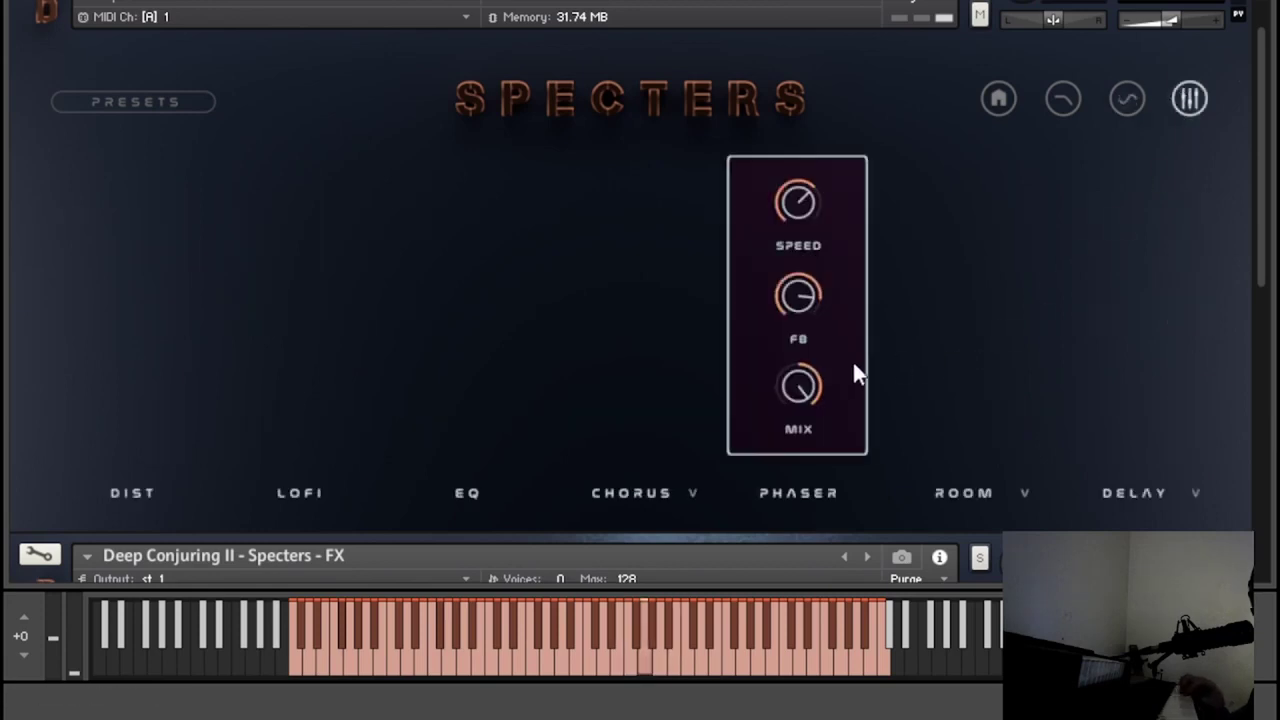
pyautogui.moveTo(800, 386); pyautogui.dragTo(800, 465)
pyautogui.moveTo(820, 214); pyautogui.dragTo(794, 291)
# - Give Layer 1's filter a negative envelope amount, longer attack and decay, higher sustain, lower cutoff and higher resonance
pyautogui.click(1063, 112)
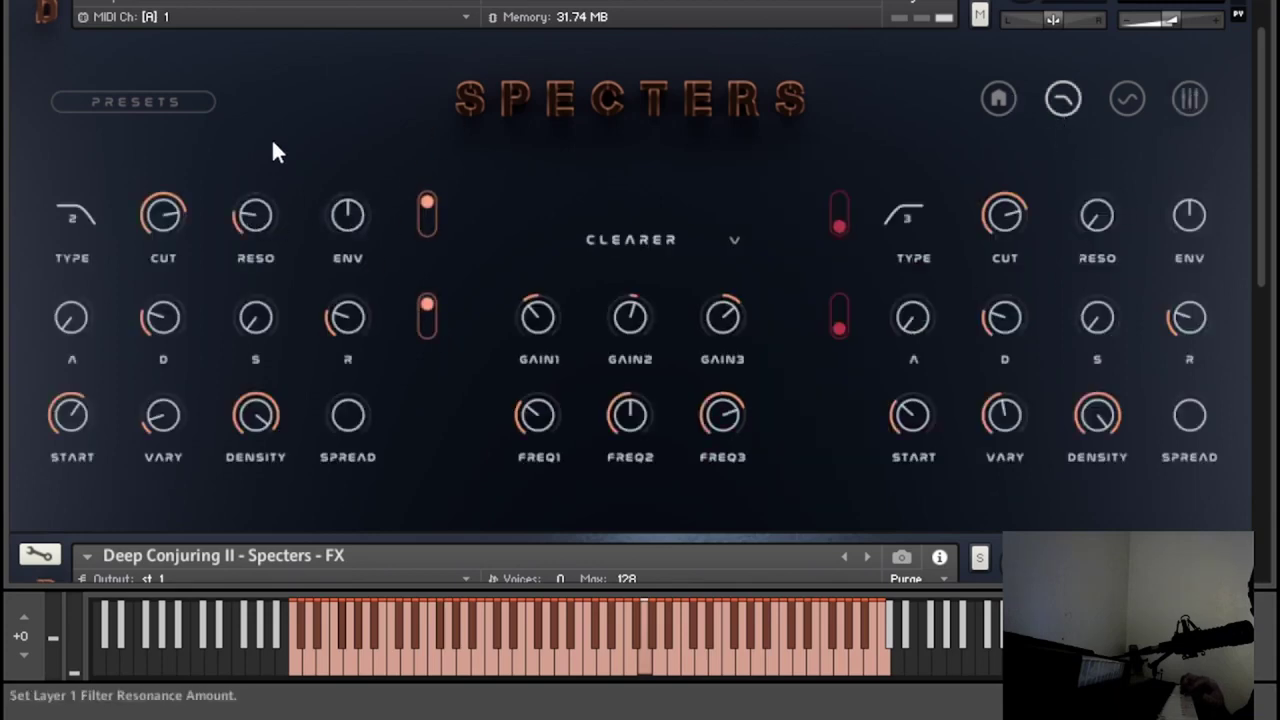
pyautogui.moveTo(346, 211); pyautogui.dragTo(313, 275)
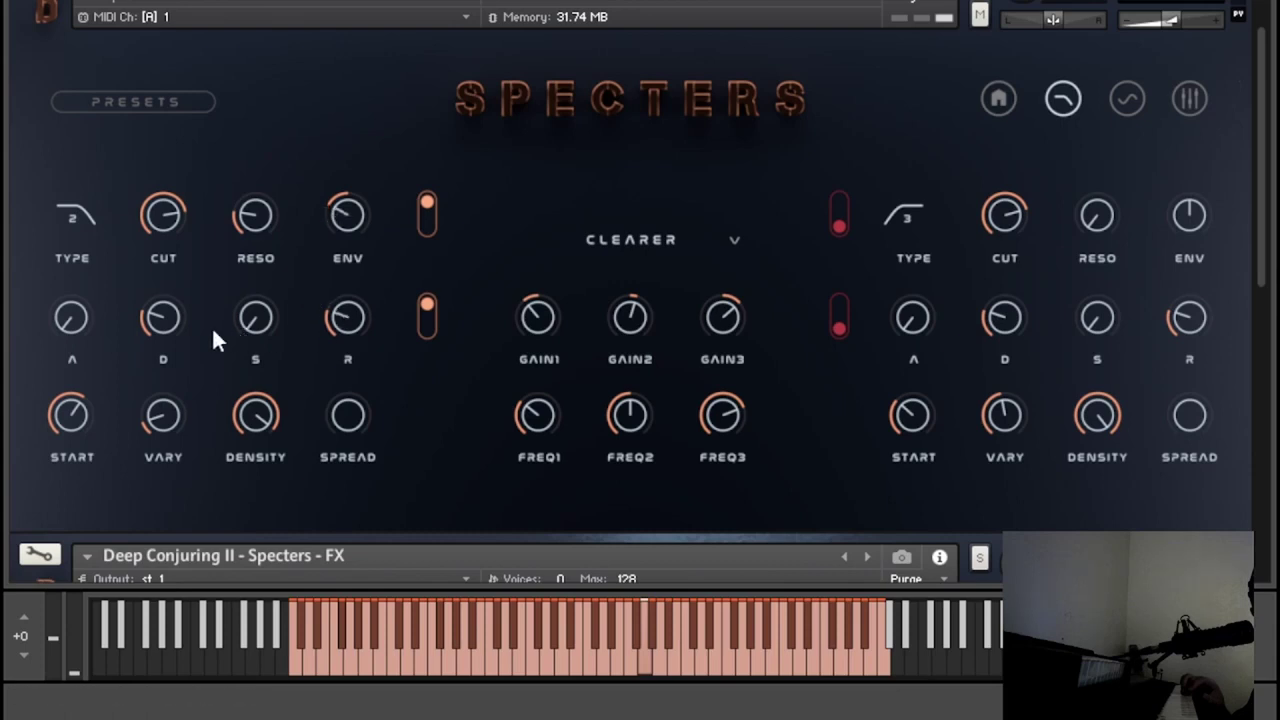
pyautogui.moveTo(168, 320); pyautogui.dragTo(216, 247)
pyautogui.moveTo(77, 303); pyautogui.dragTo(177, 120)
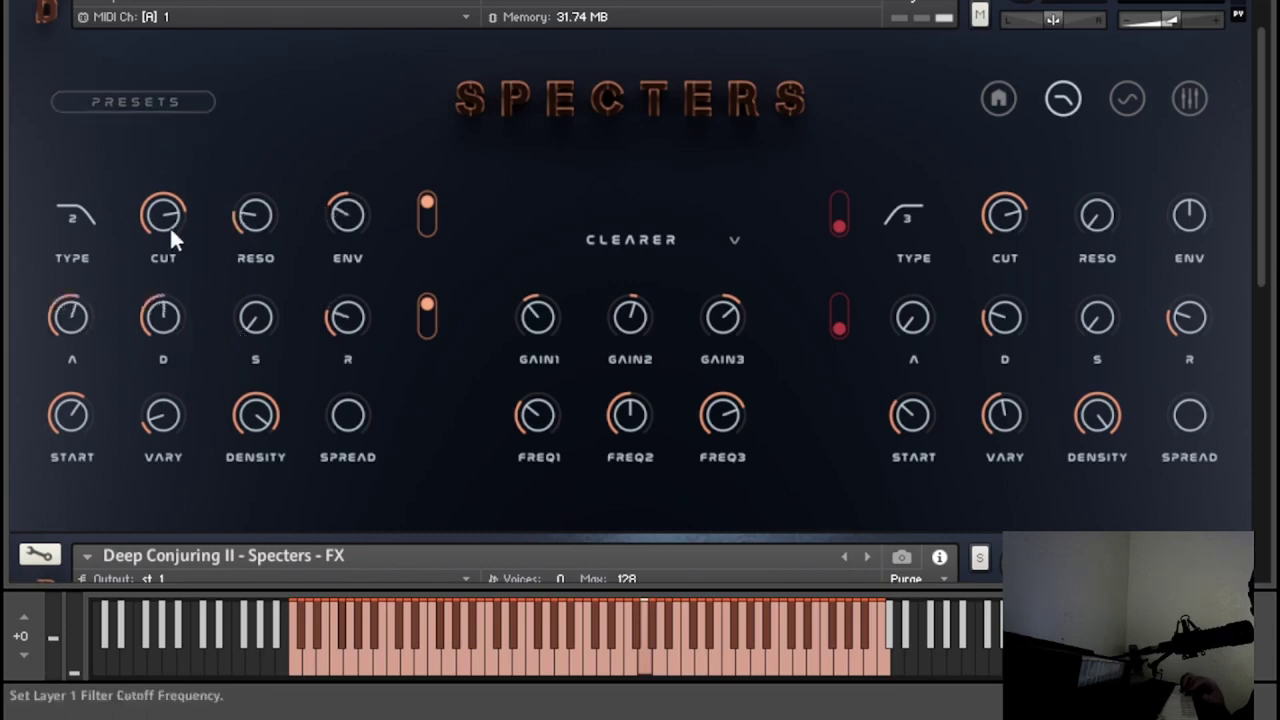
pyautogui.moveTo(272, 325); pyautogui.dragTo(324, 178)
pyautogui.moveTo(159, 218); pyautogui.dragTo(180, 300)
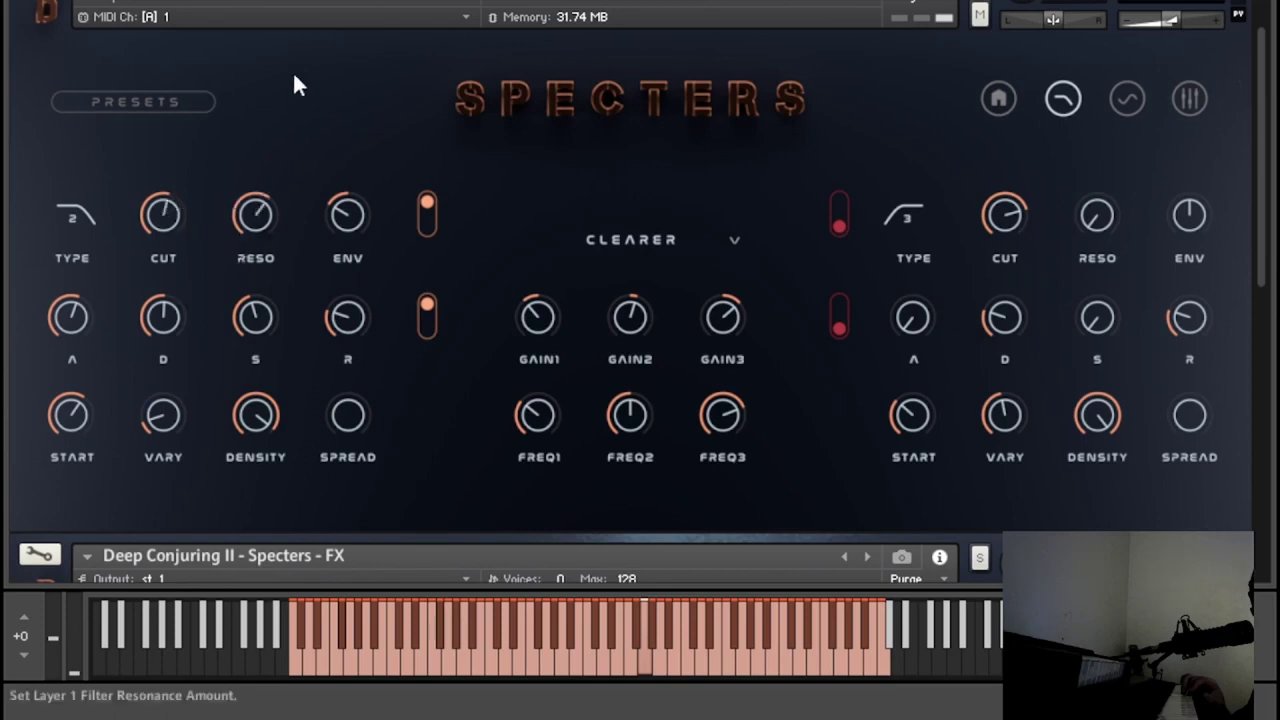
# - Activate the delay on the effects page with a 1/64 triplet time and a raised Mix
pyautogui.click(1188, 98)
pyautogui.click(1162, 484)
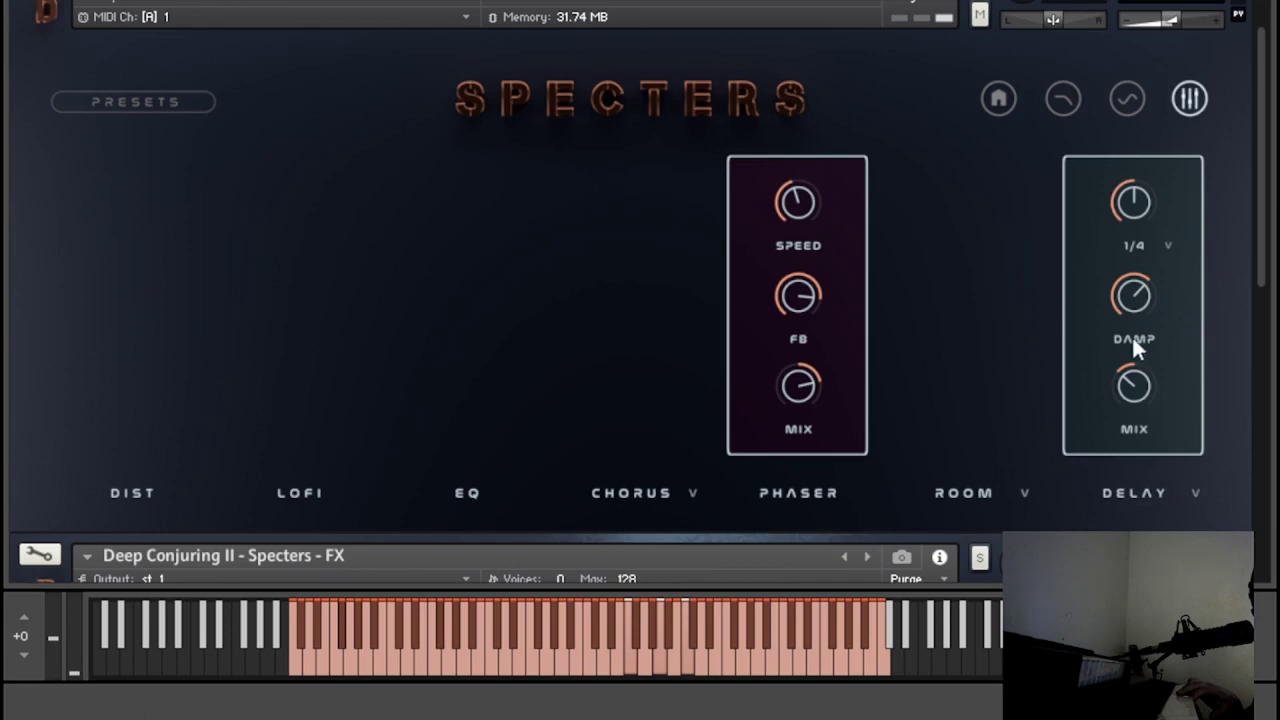
pyautogui.click(1151, 240)
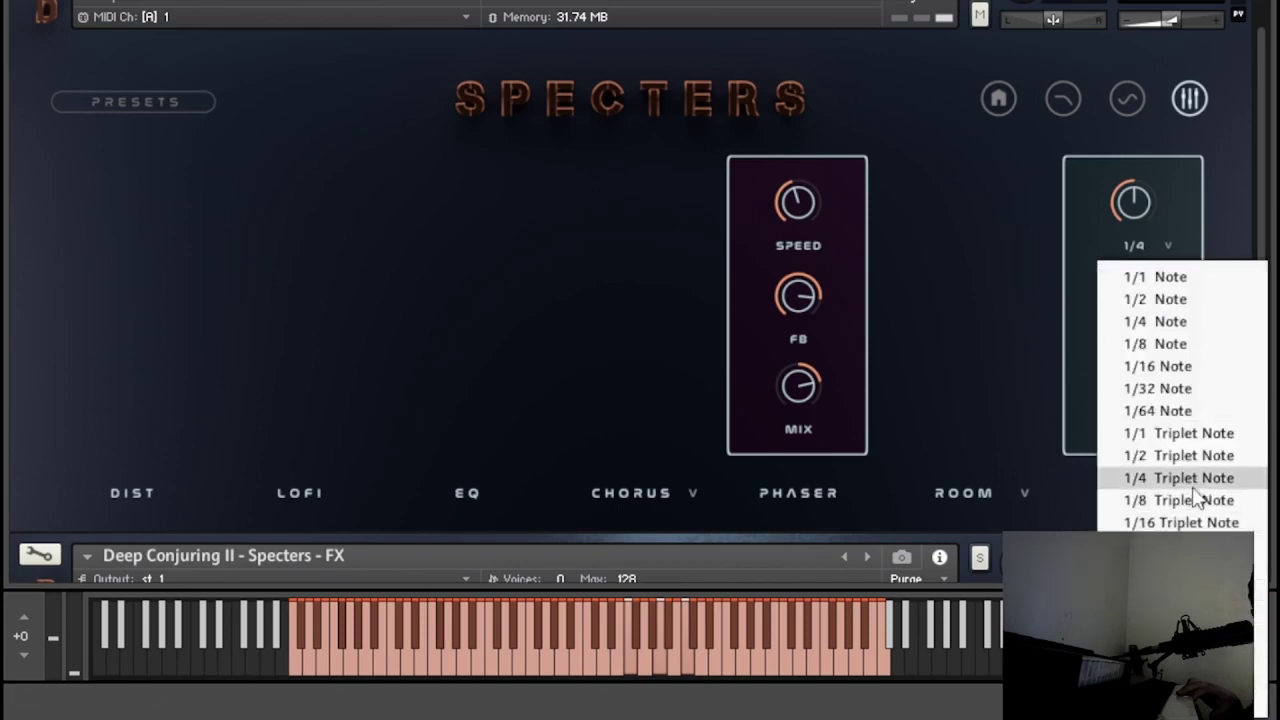
pyautogui.click(1200, 567)
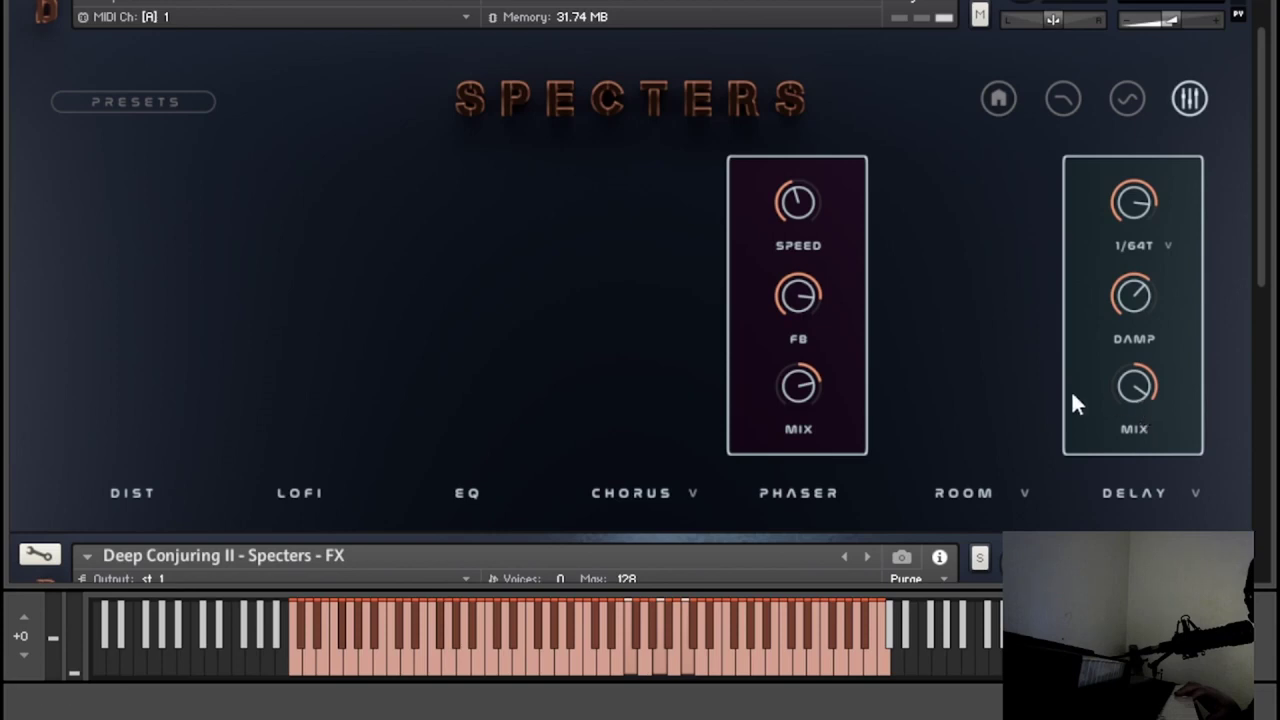
# - Bypass the phaser and delay, and activate the Room reverb with higher Size, Decay and Mix
pyautogui.click(820, 504)
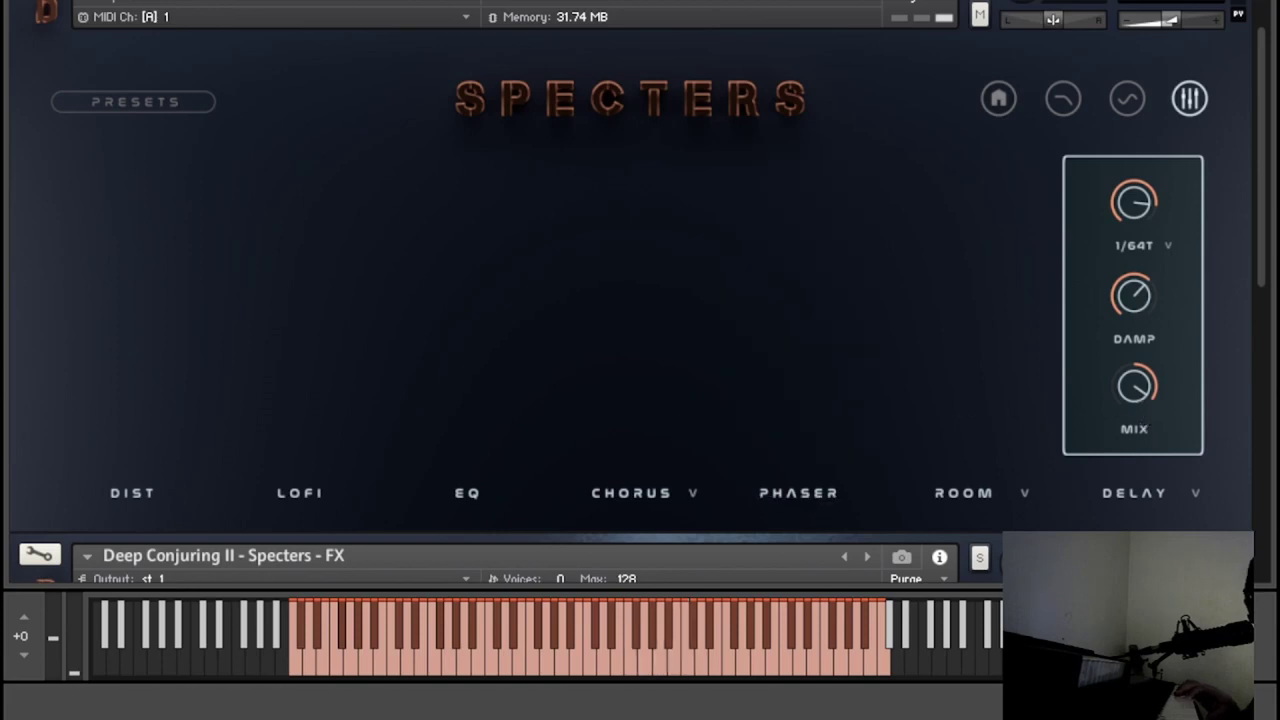
pyautogui.click(1133, 505)
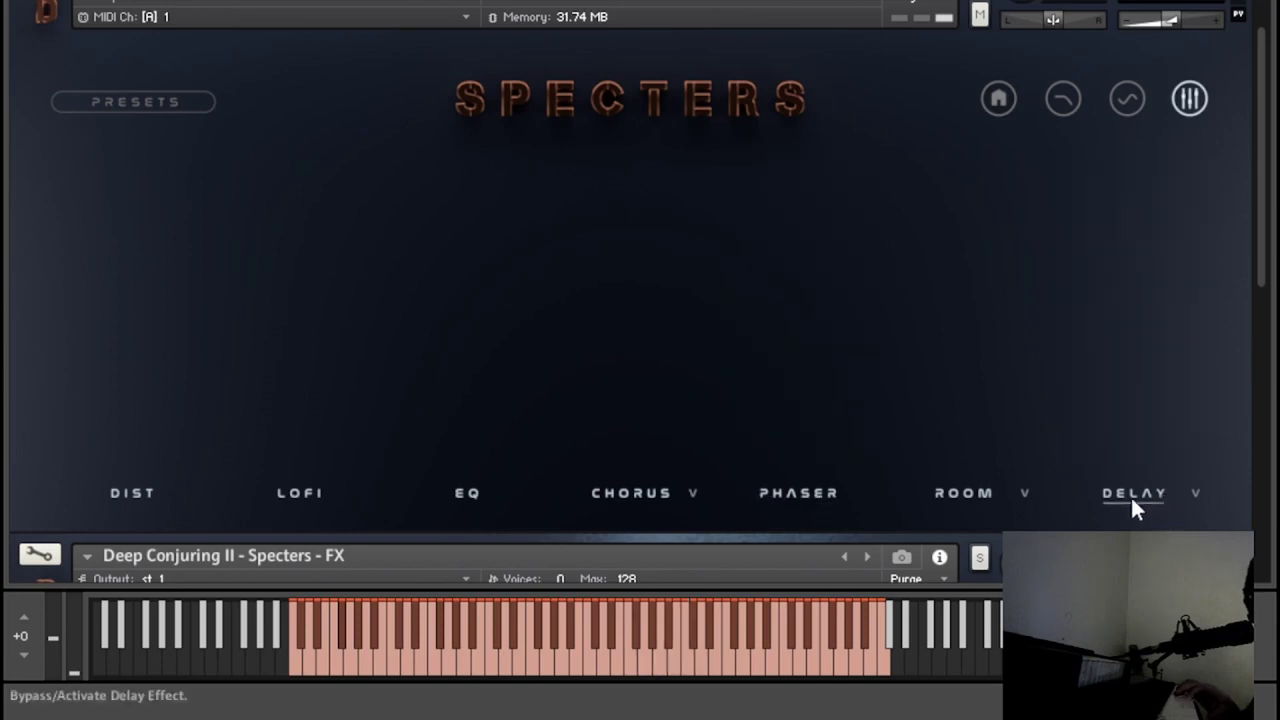
pyautogui.click(987, 496)
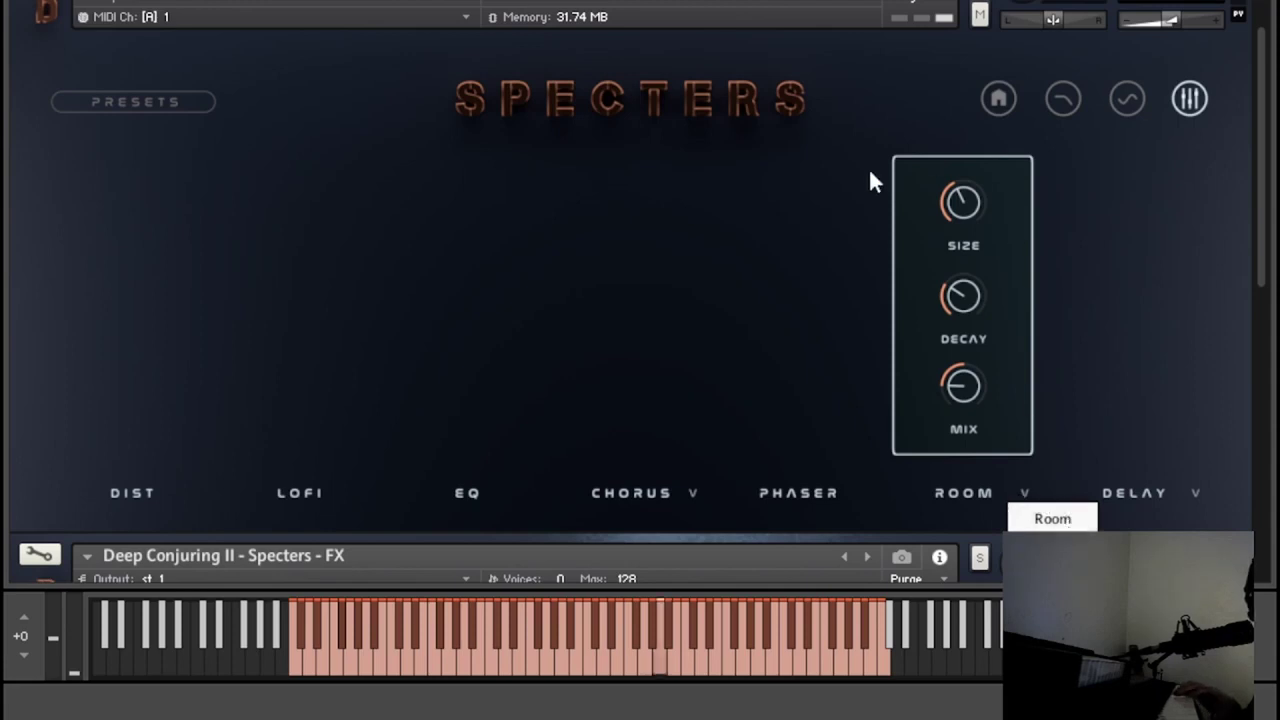
pyautogui.moveTo(986, 190); pyautogui.dragTo(1045, 74)
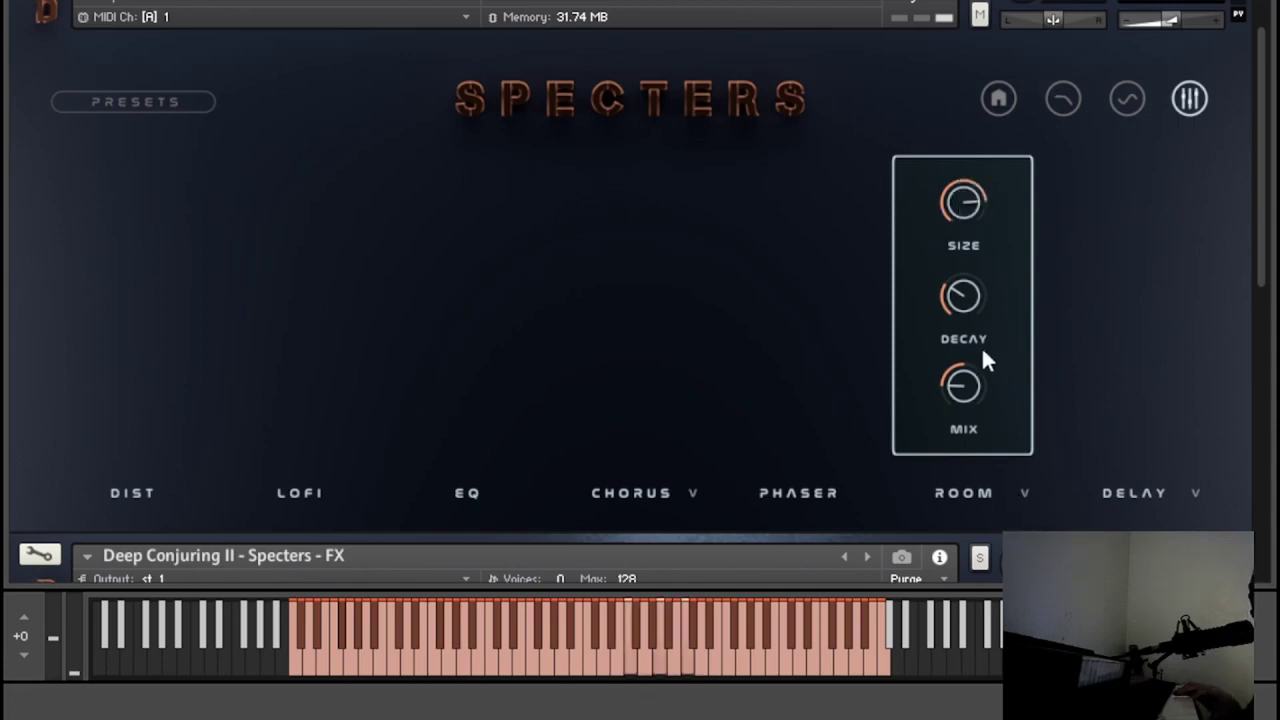
pyautogui.moveTo(968, 300); pyautogui.dragTo(1022, 148)
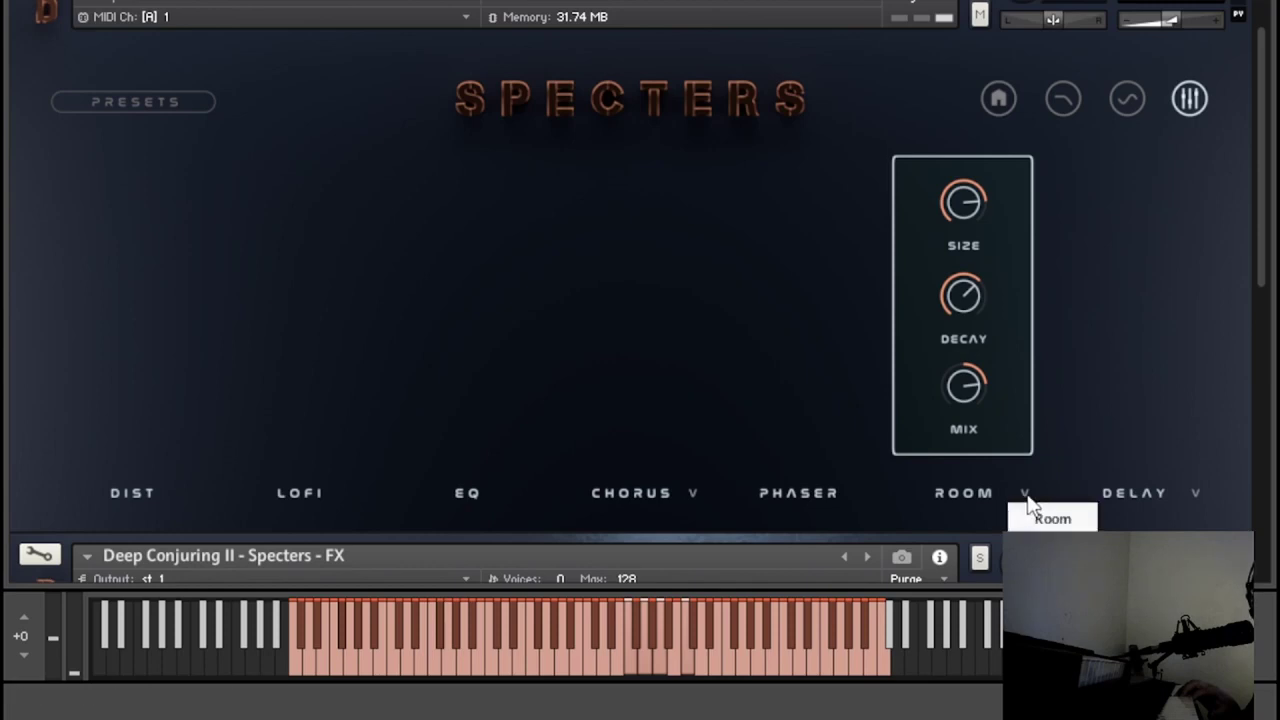
# - Switch the reverb to Hall and audition it with near-minimum Size, maximum Decay and an adjusted Mix
pyautogui.click(1052, 545)
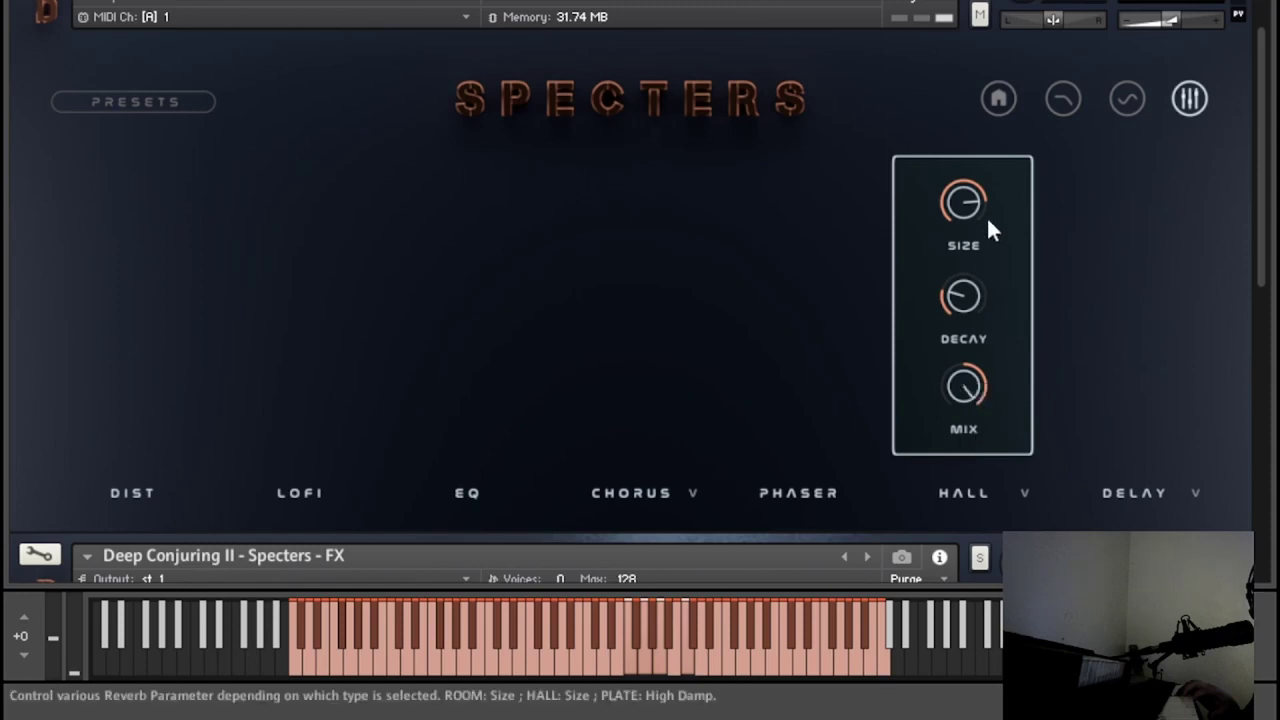
pyautogui.moveTo(986, 215); pyautogui.dragTo(869, 440)
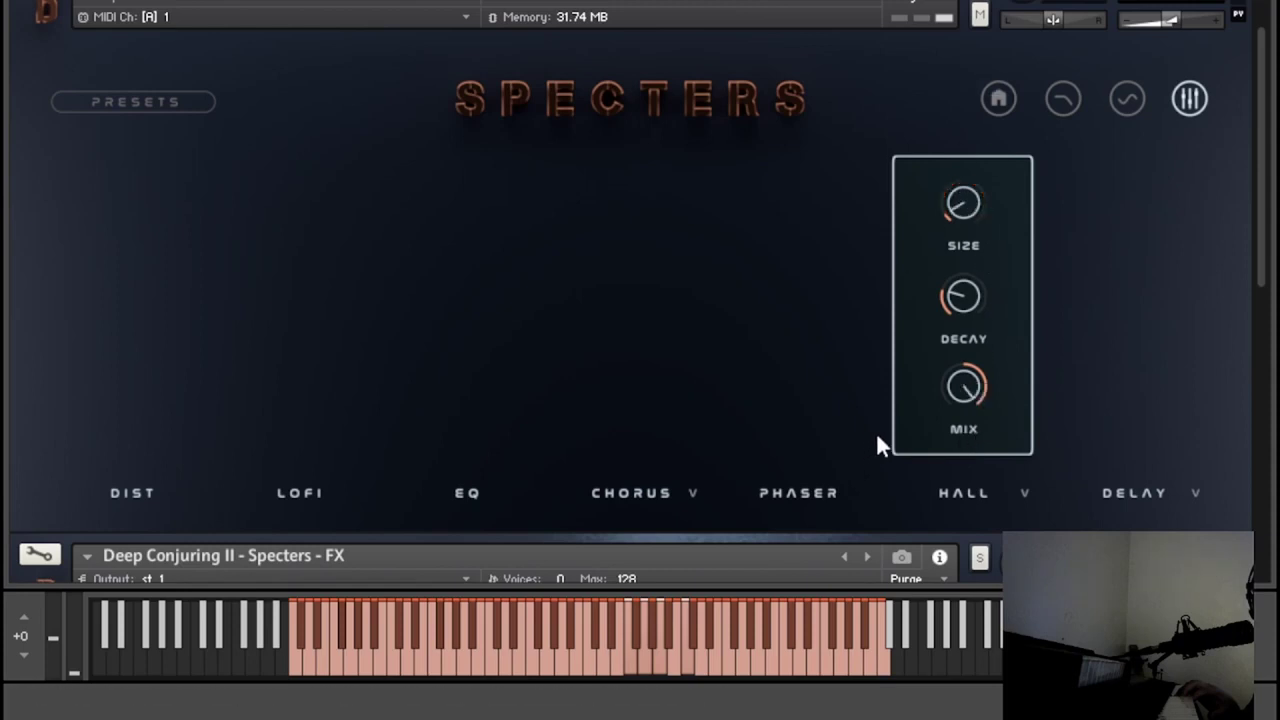
pyautogui.moveTo(983, 310); pyautogui.dragTo(1009, 22)
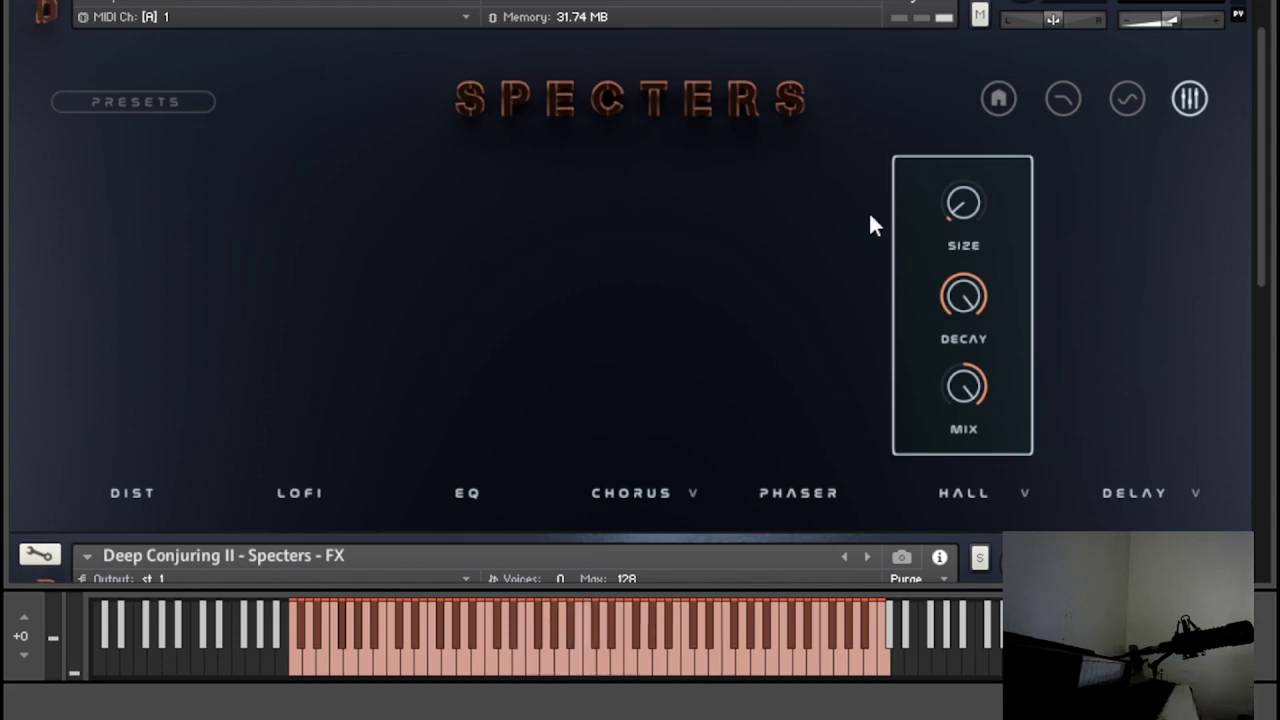
pyautogui.moveTo(965, 462); pyautogui.dragTo(970, 395)
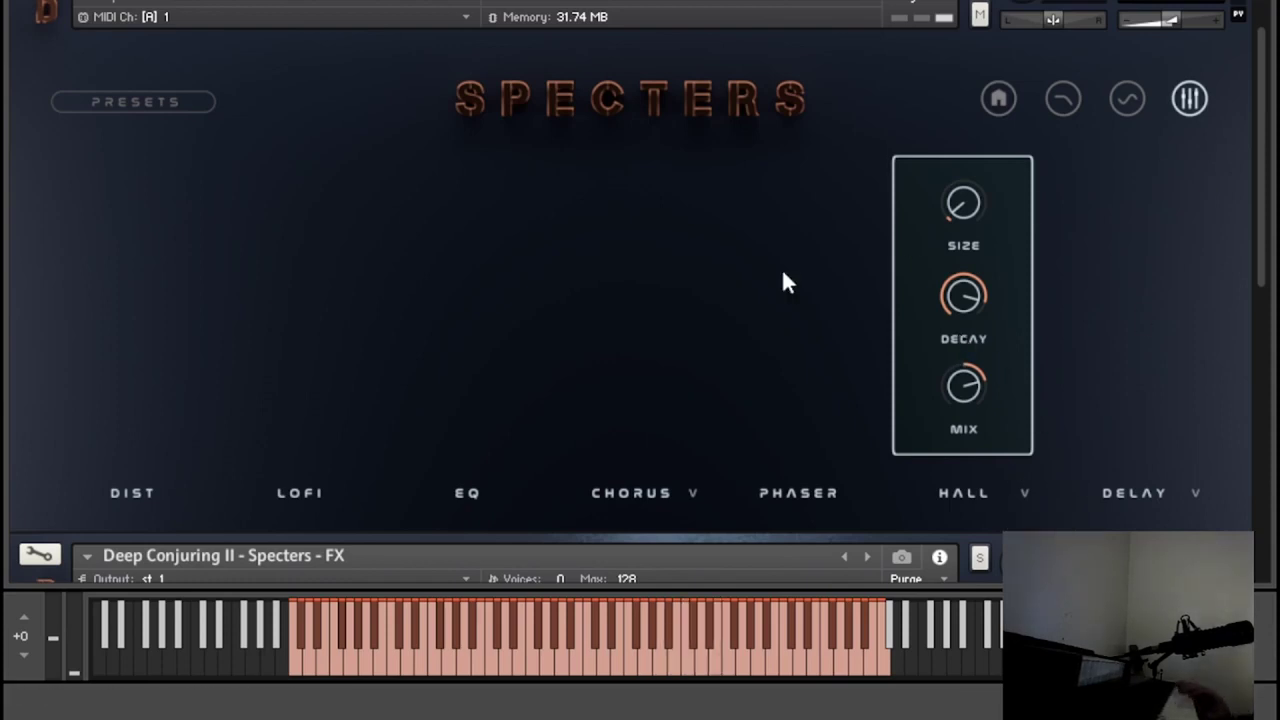
# - Bring the Hall reverb's Size and Decay to their midpoints and raise its Mix
pyautogui.moveTo(959, 300); pyautogui.dragTo(893, 512)
pyautogui.moveTo(962, 205); pyautogui.dragTo(985, 115)
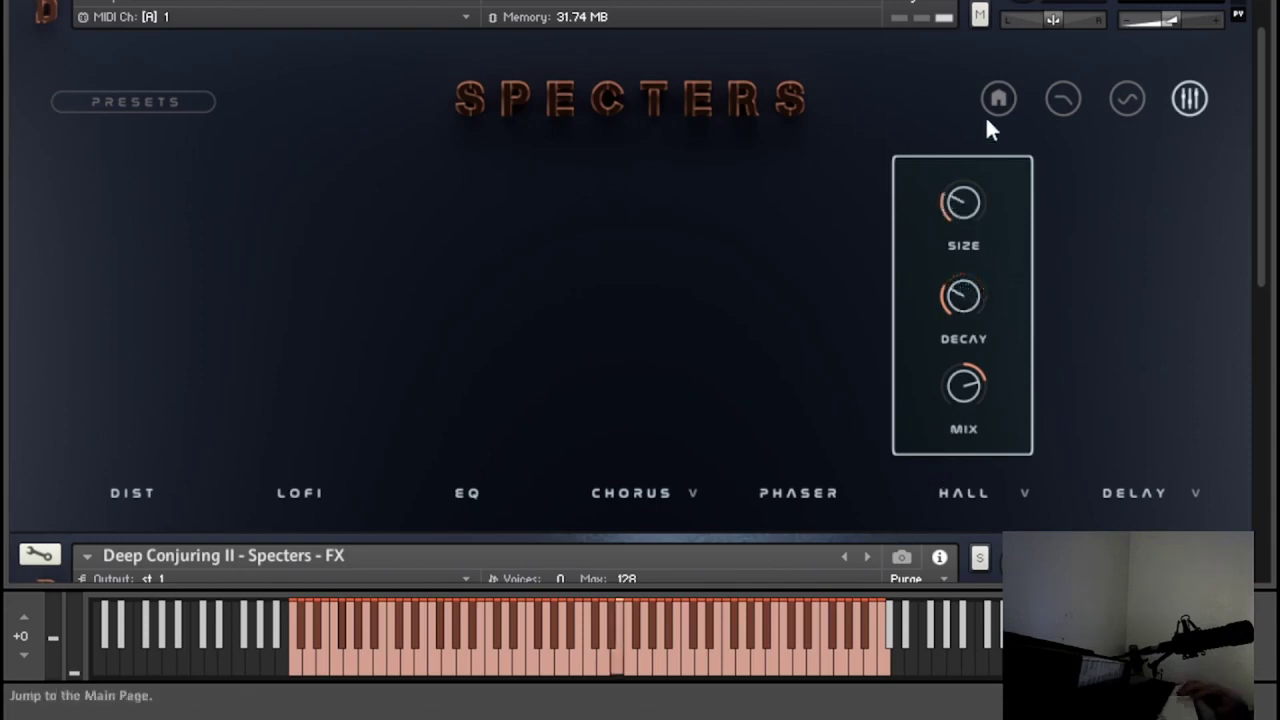
pyautogui.moveTo(962, 205); pyautogui.dragTo(985, 150)
pyautogui.moveTo(970, 284); pyautogui.dragTo(992, 214)
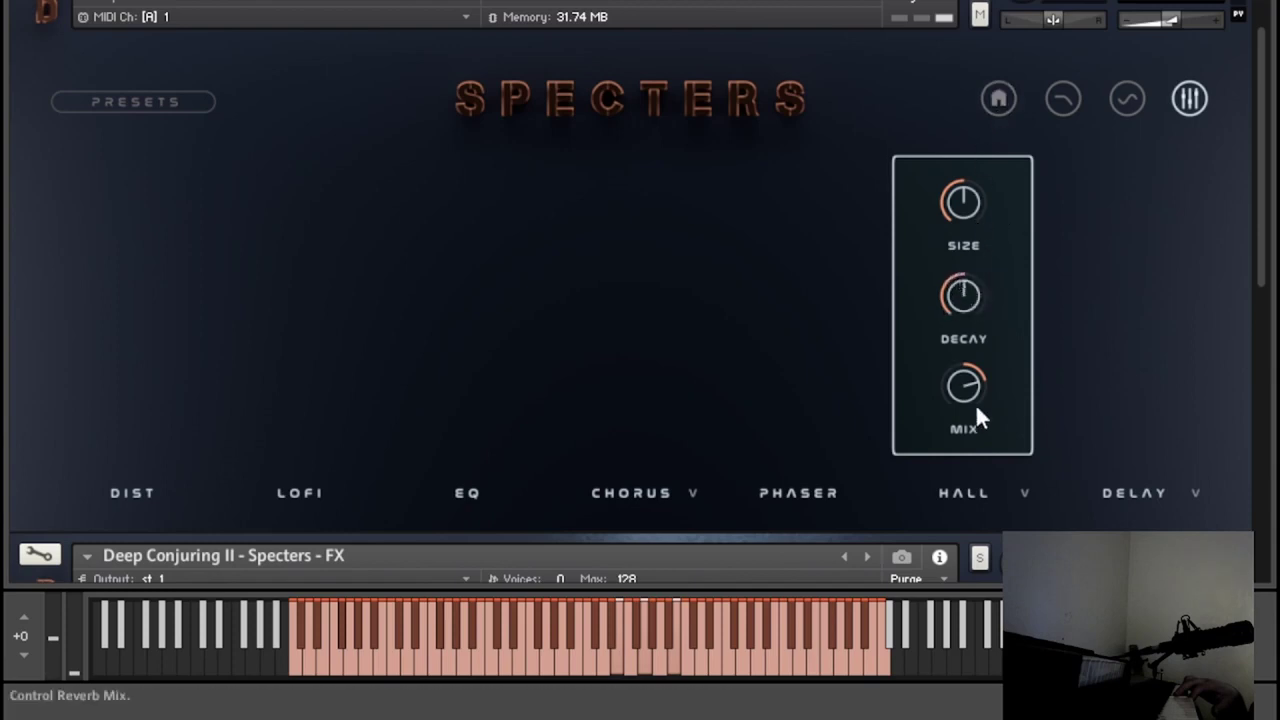
pyautogui.moveTo(976, 395); pyautogui.dragTo(979, 355)
# - Switch the reverb to Plate and adjust its Mix
pyautogui.click(1045, 510)
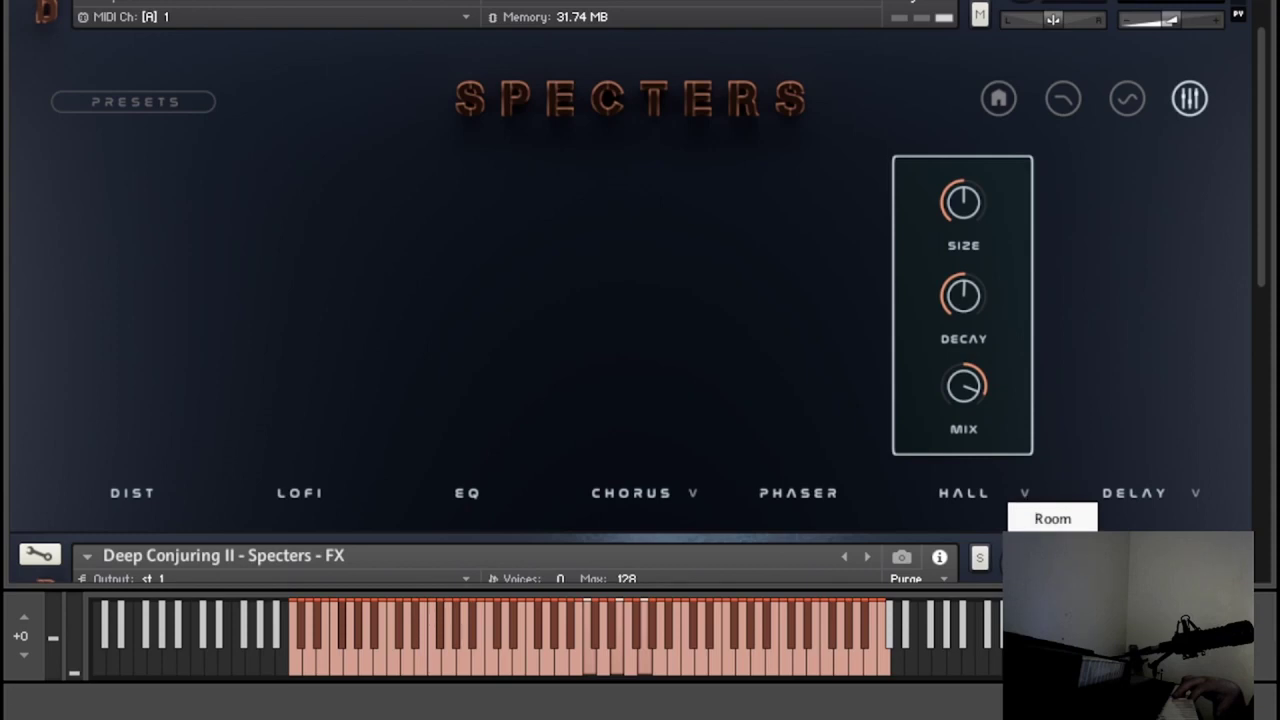
pyautogui.click(1052, 570)
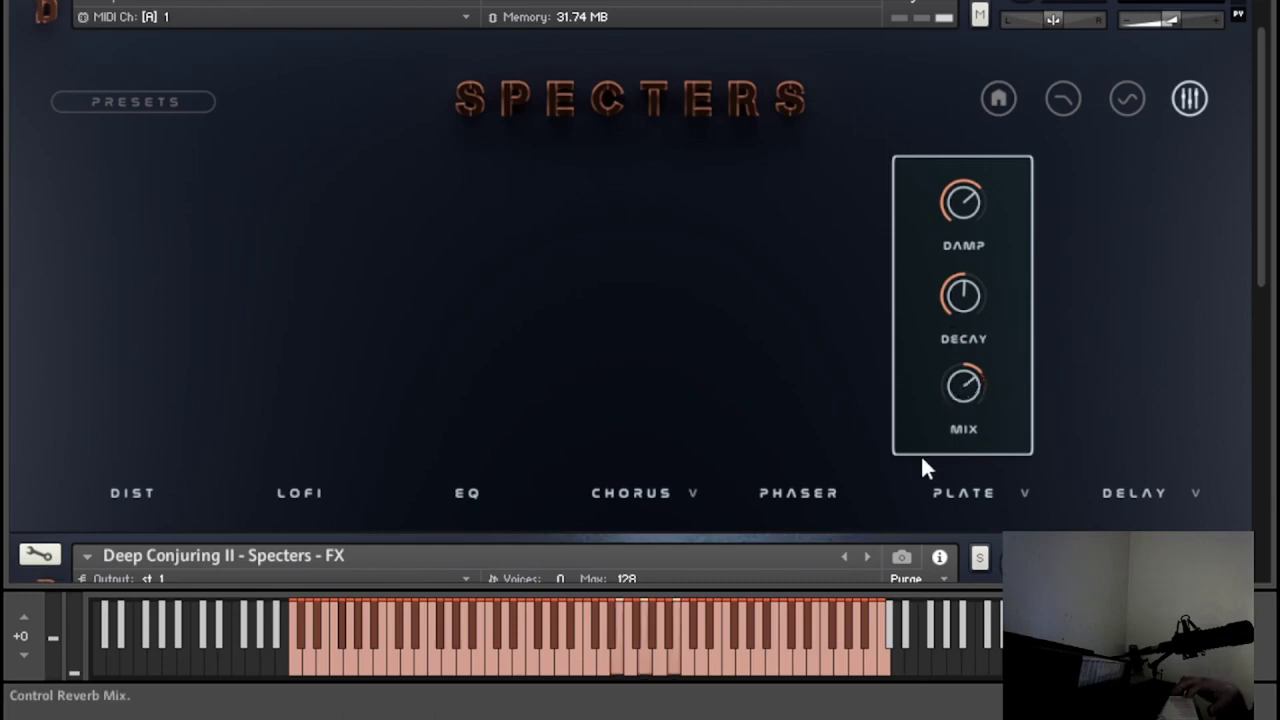
pyautogui.moveTo(922, 468); pyautogui.dragTo(928, 408)
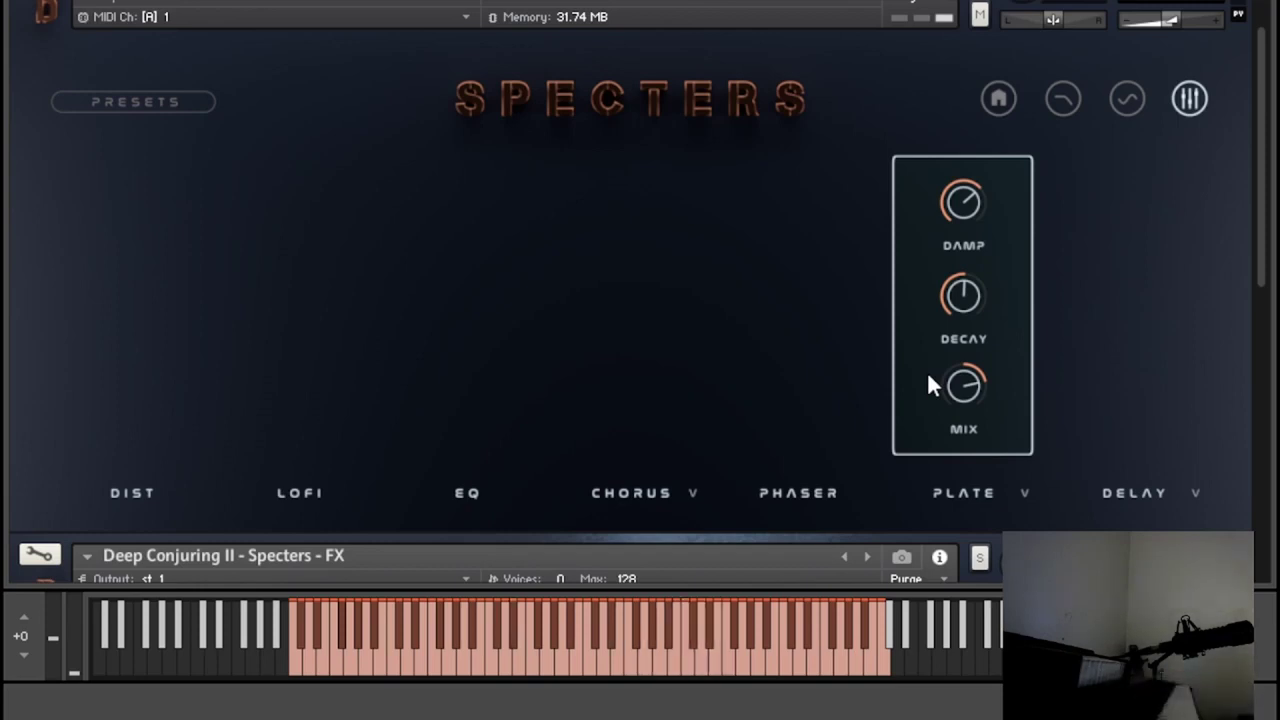
# - Revisit the LFO page, return to the effects page, raise the Plate reverb's Mix and lower its Decay
pyautogui.click(1127, 98)
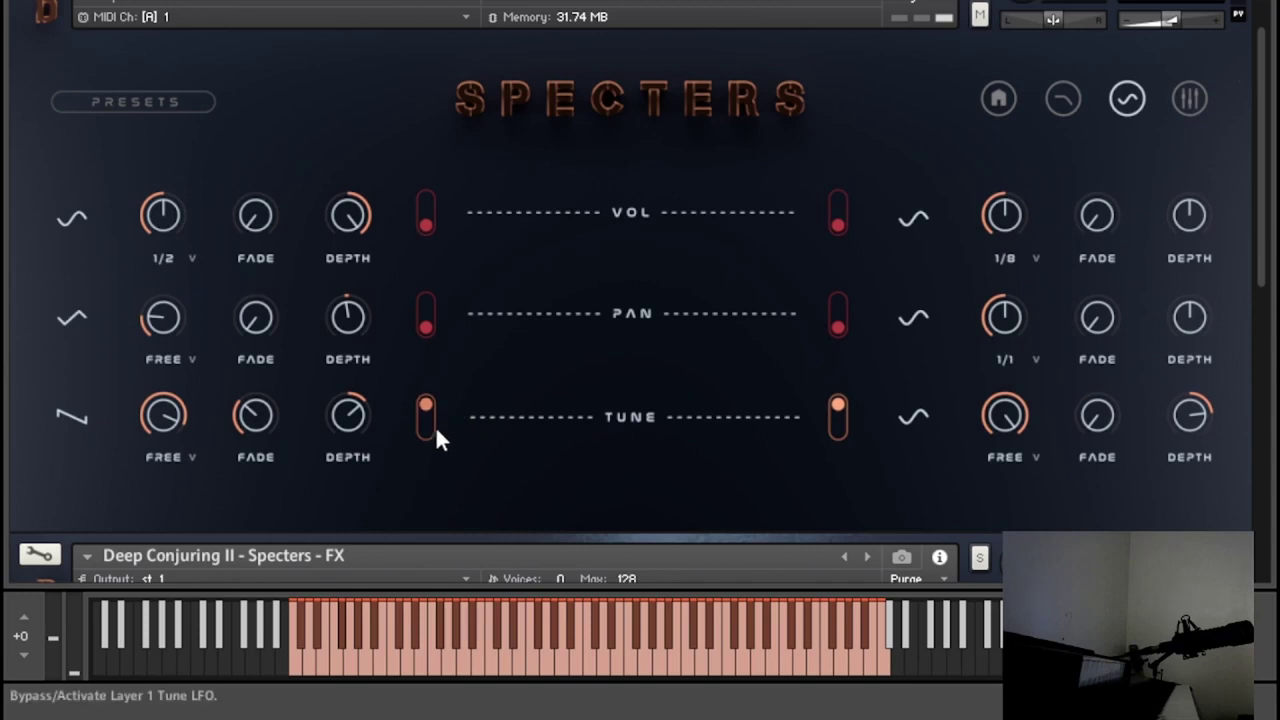
pyautogui.click(1189, 98)
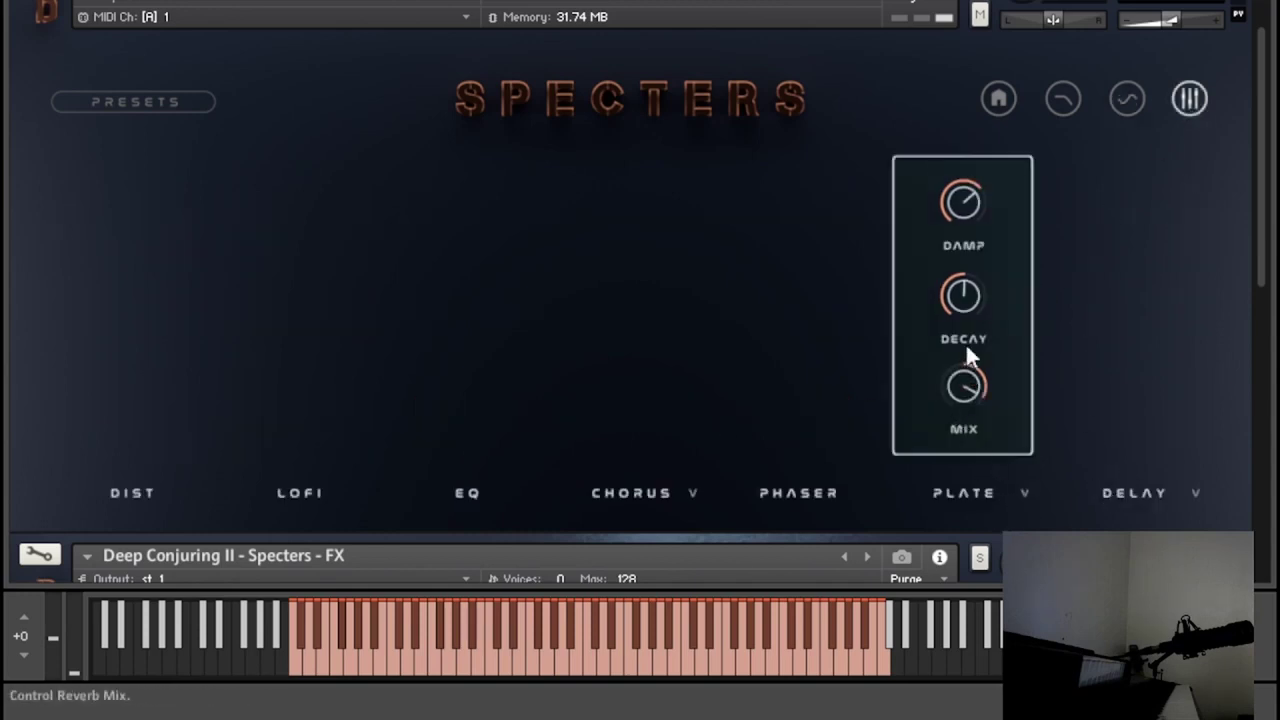
pyautogui.moveTo(965, 300); pyautogui.dragTo(977, 370)
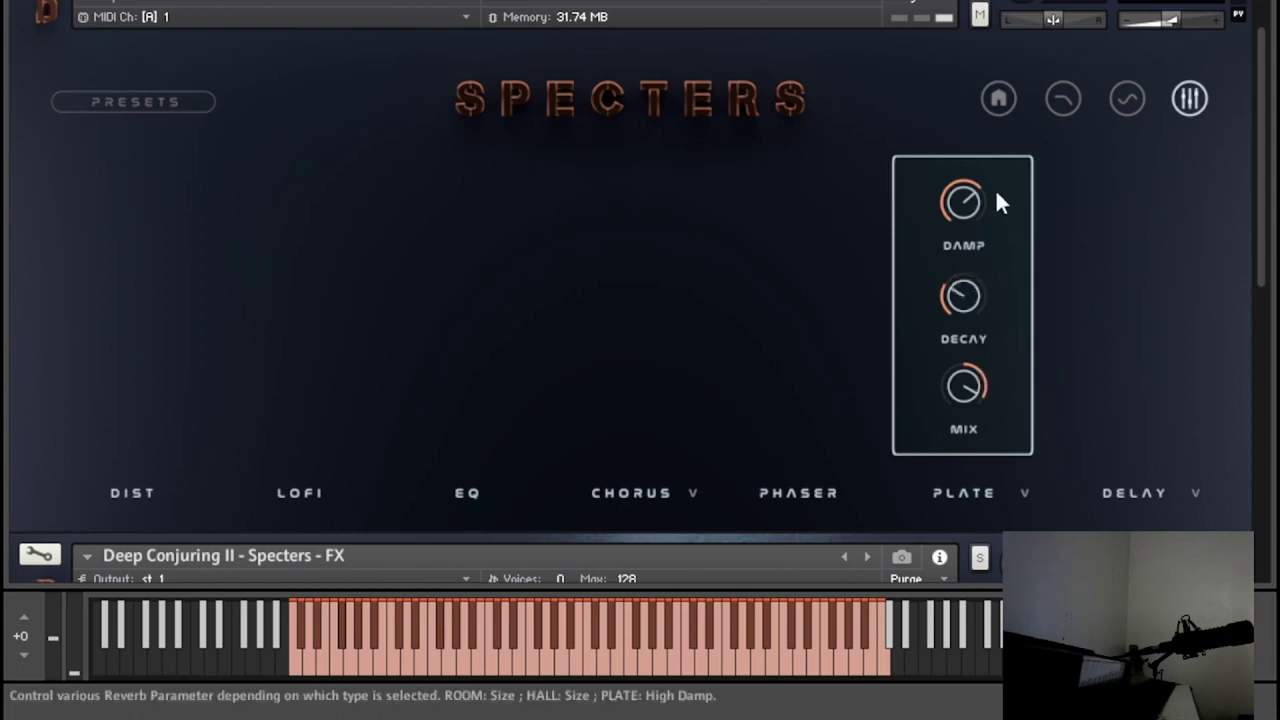
# - Review the home and LFO pages, bypass the first layer's filter on the Shape page and return to the effects page
pyautogui.click(1000, 100)
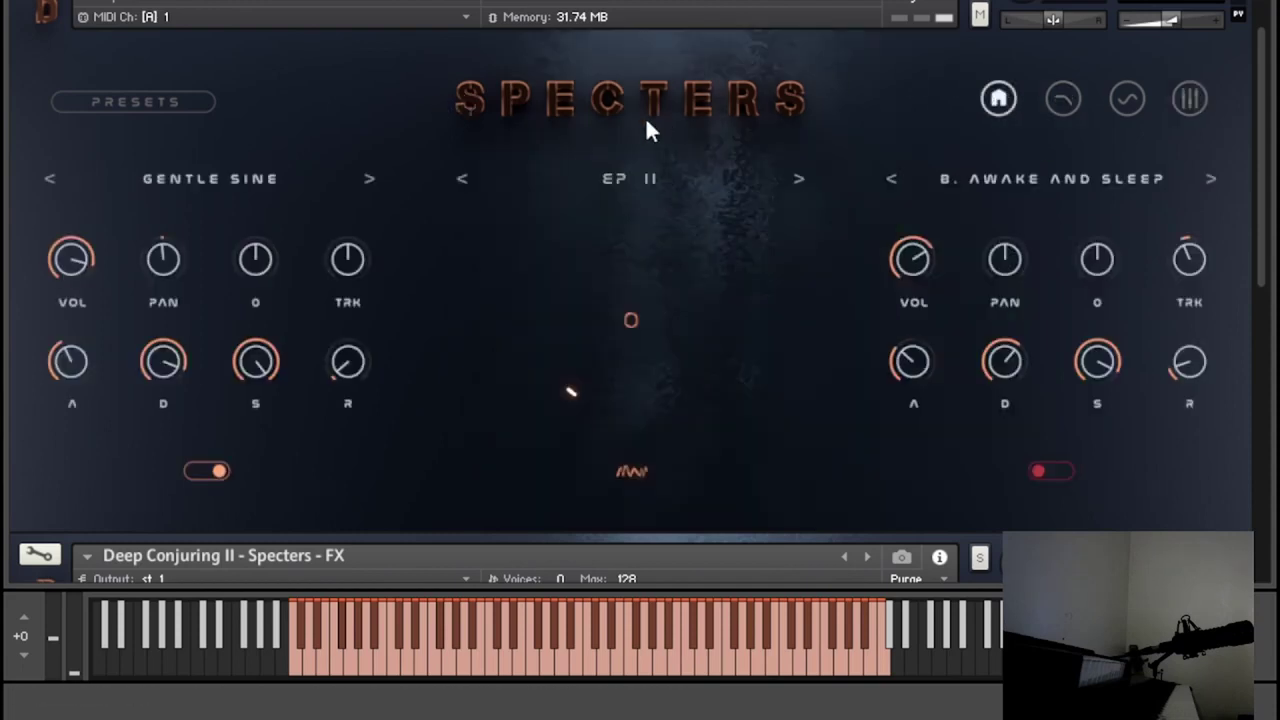
pyautogui.click(1127, 98)
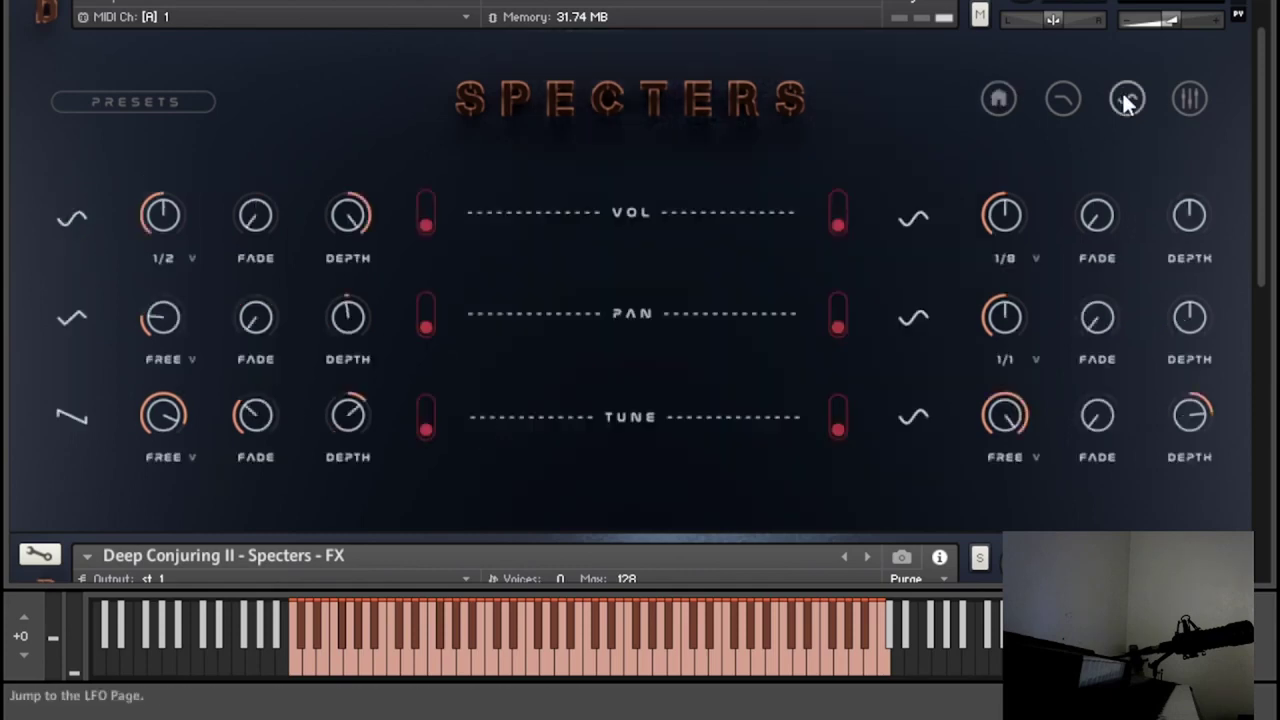
pyautogui.click(1065, 95)
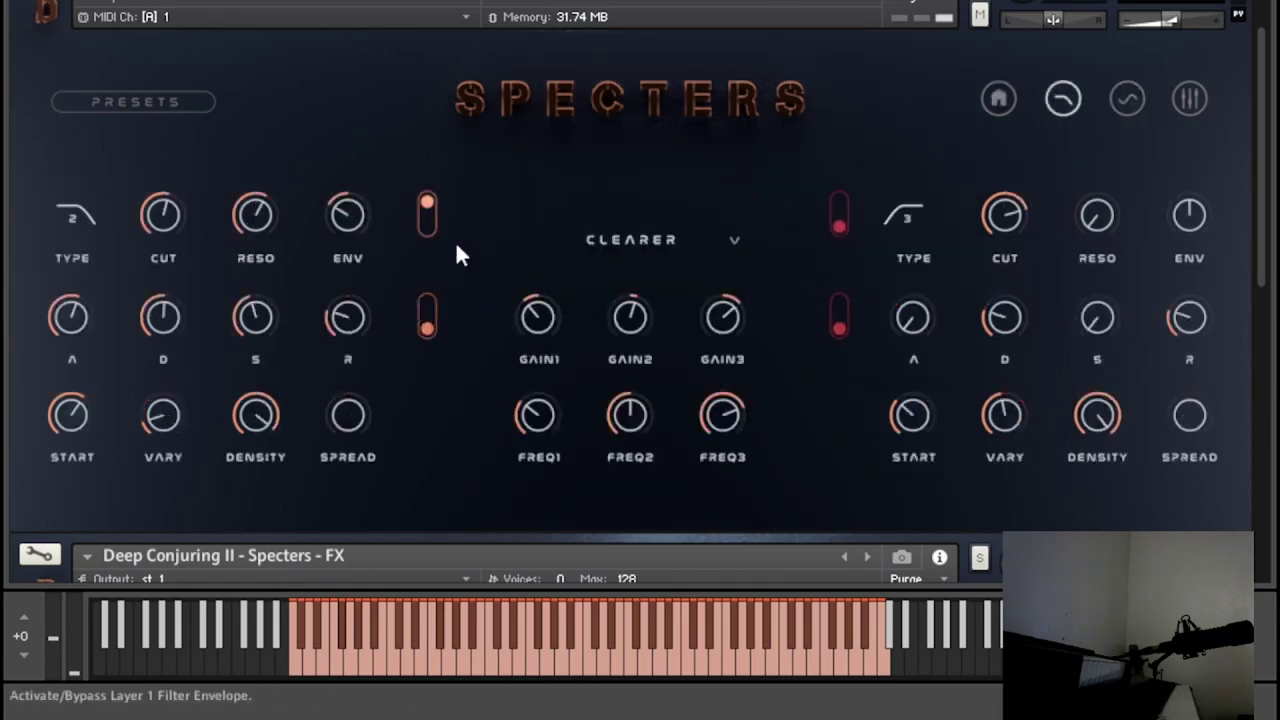
pyautogui.click(438, 205)
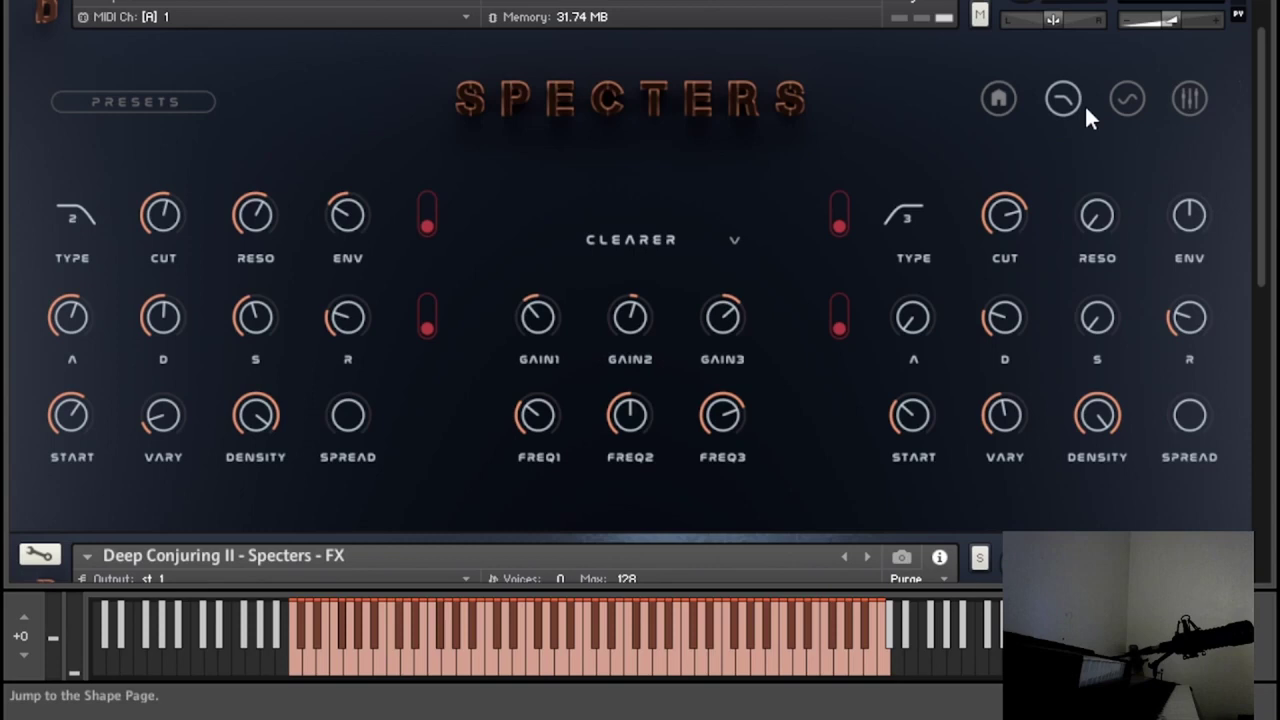
pyautogui.click(1188, 102)
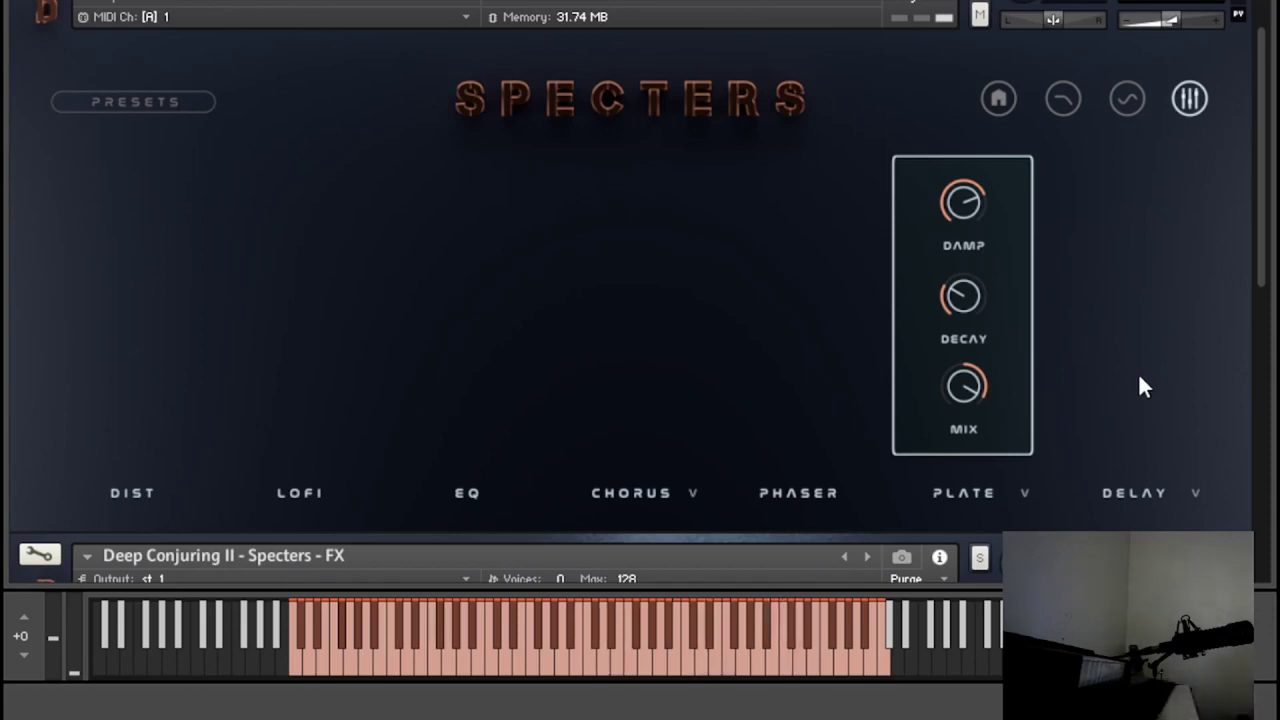
# - Bypass the Plate reverb, activate the delay and keep its type as Classic
pyautogui.click(982, 492)
pyautogui.click(1132, 493)
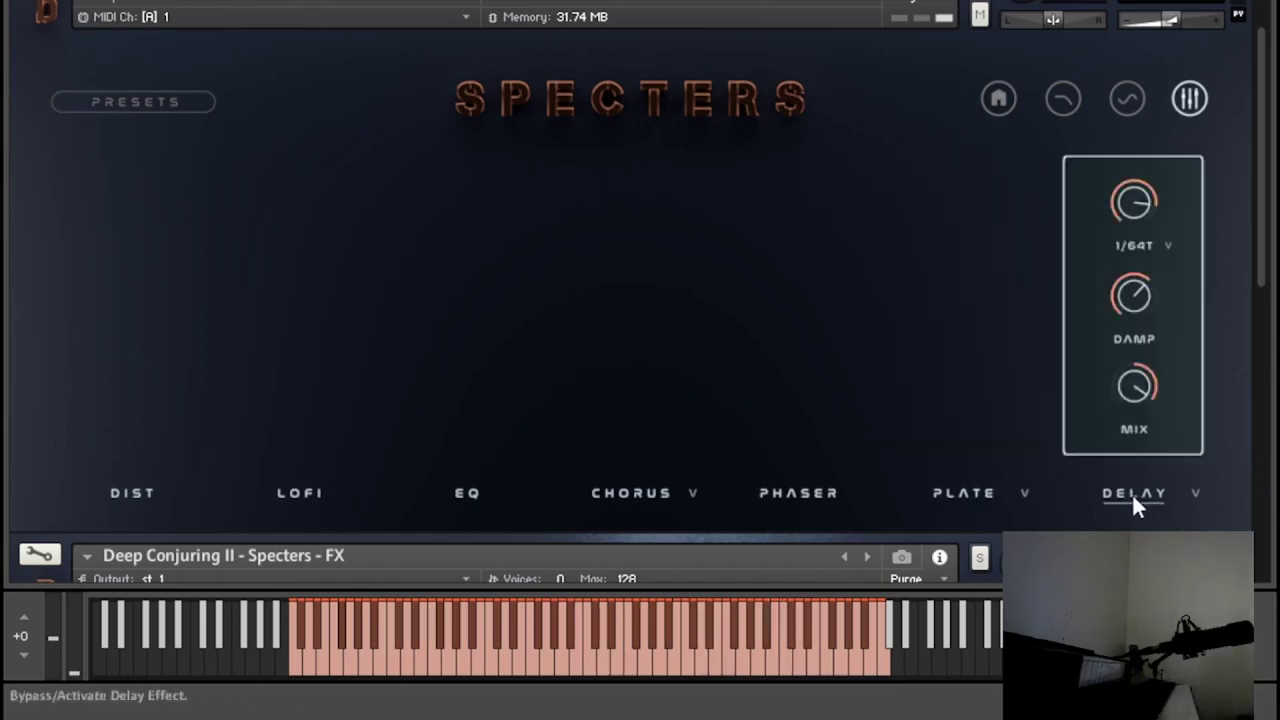
pyautogui.click(1202, 500)
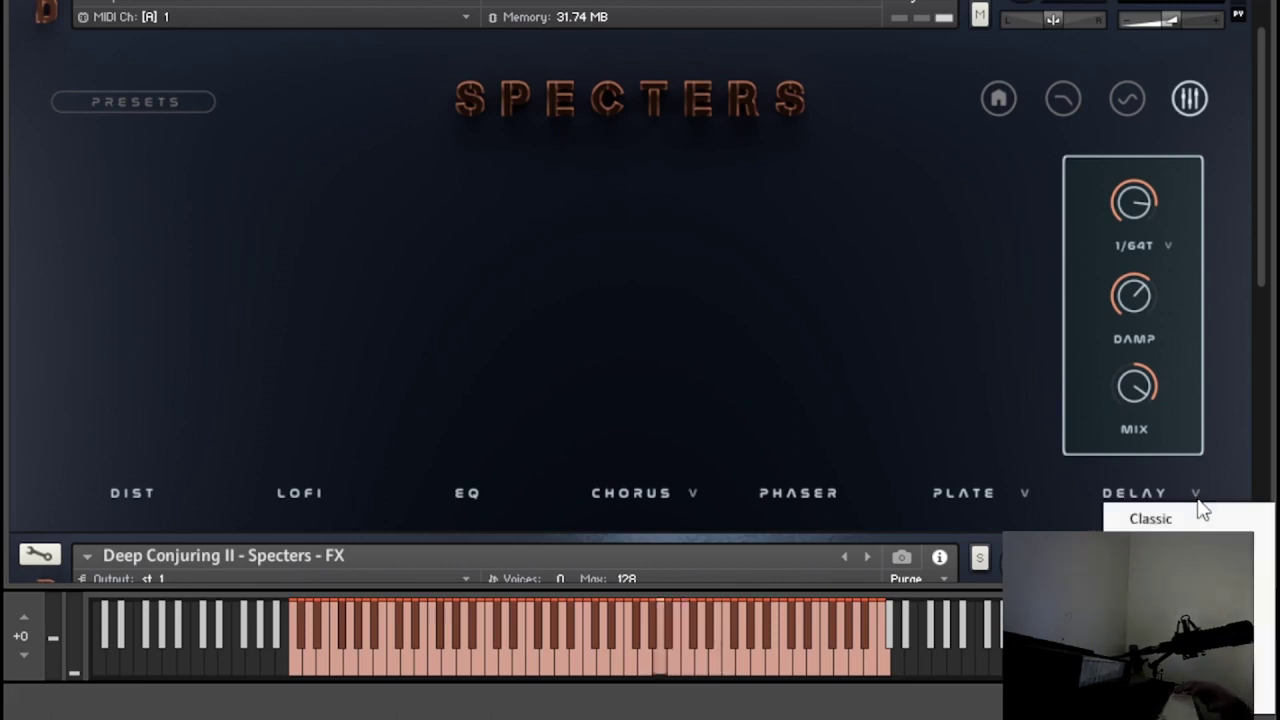
pyautogui.click(1196, 512)
pyautogui.click(1193, 500)
pyautogui.click(1181, 520)
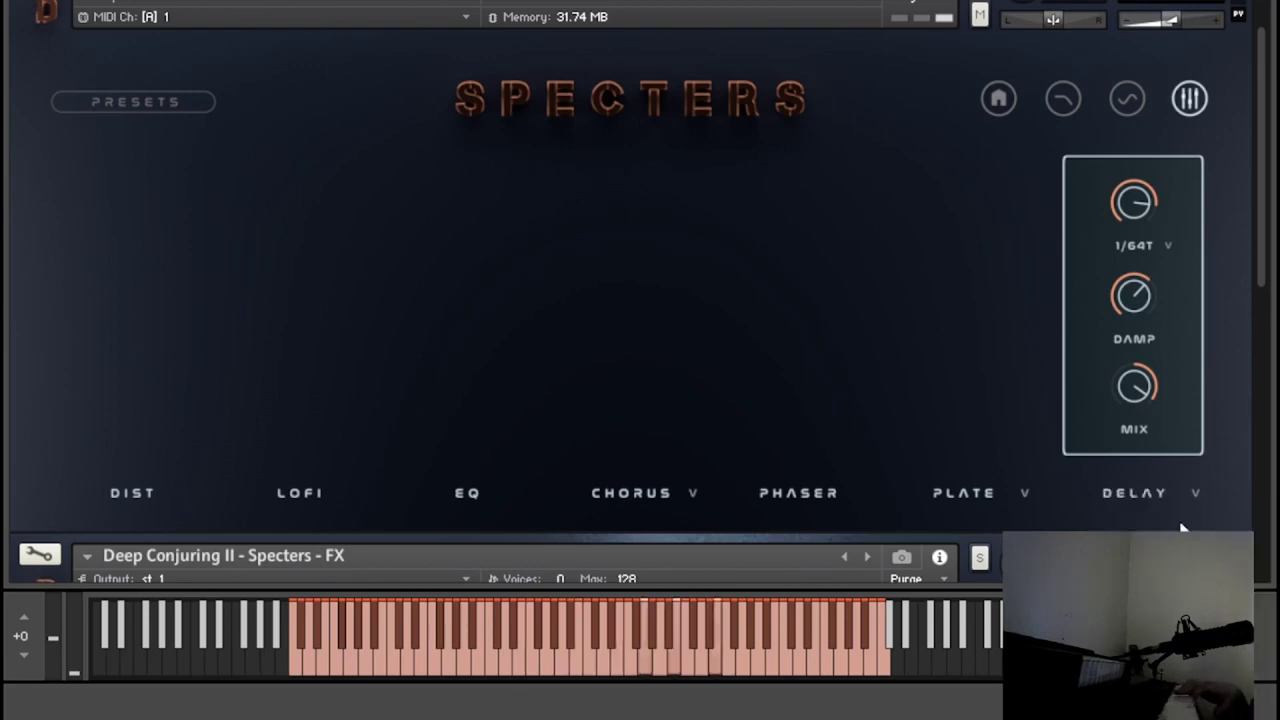
pyautogui.click(1195, 500)
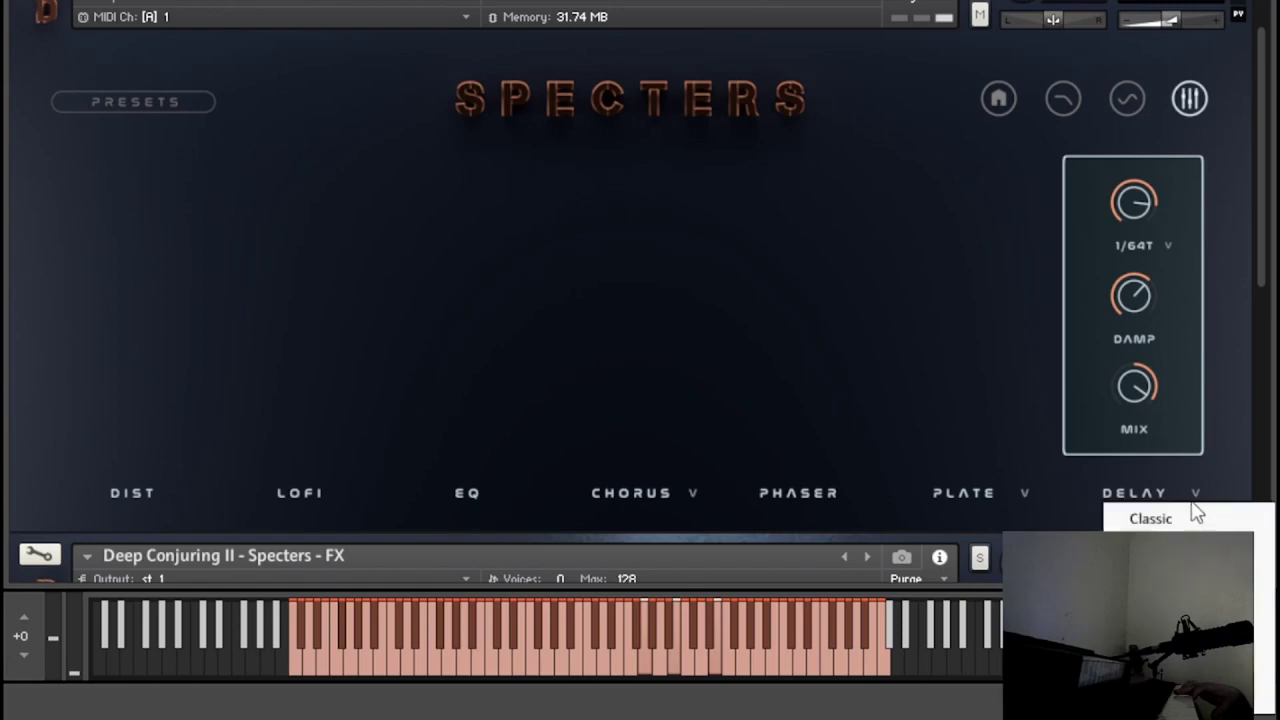
pyautogui.click(1194, 502)
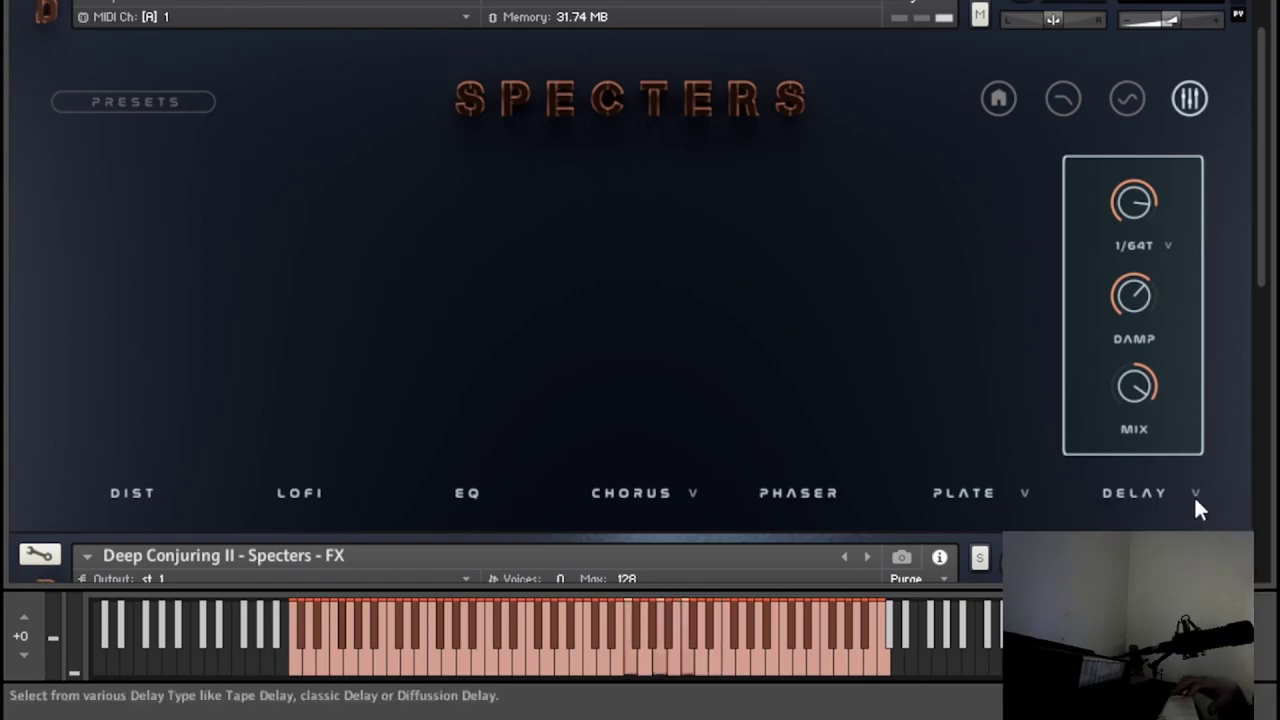
pyautogui.click(1195, 500)
# - Lower the Classic delay's feedback to about its midpoint, set its sync rate to 1/2 and reduce its Mix
pyautogui.click(1149, 222)
pyautogui.moveTo(1149, 218); pyautogui.dragTo(1157, 220)
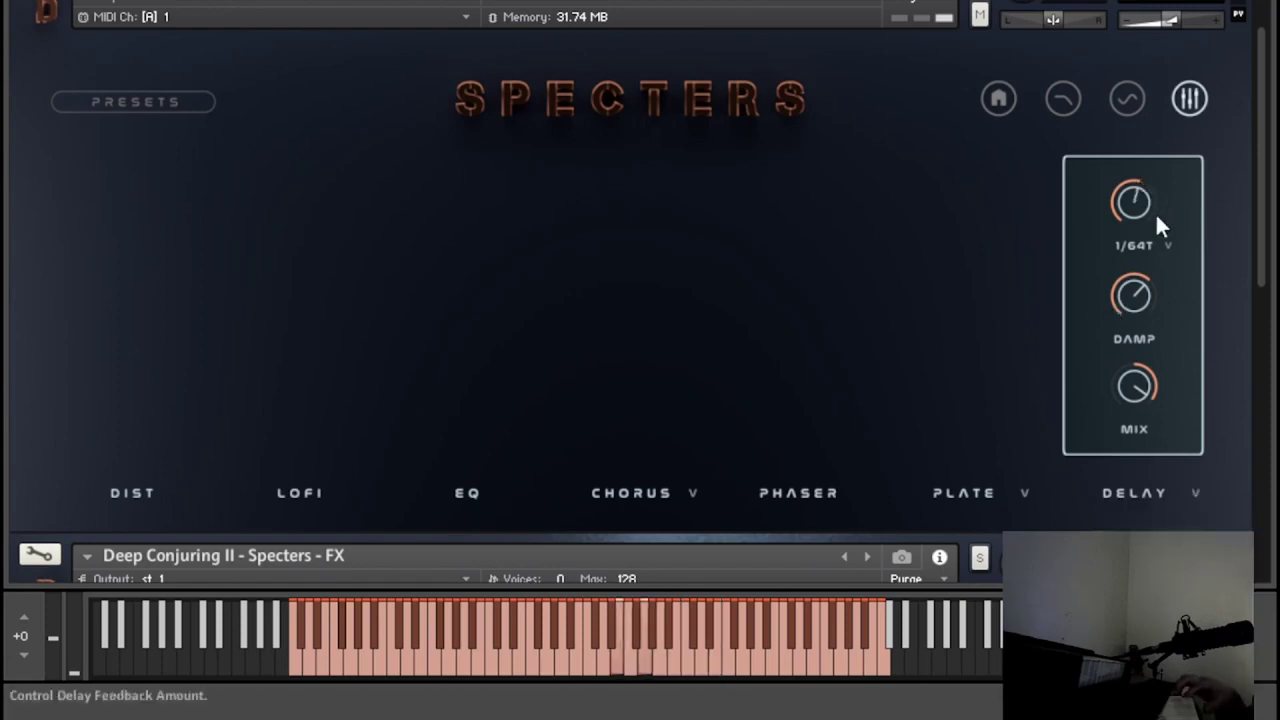
pyautogui.click(1145, 266)
pyautogui.click(1143, 295)
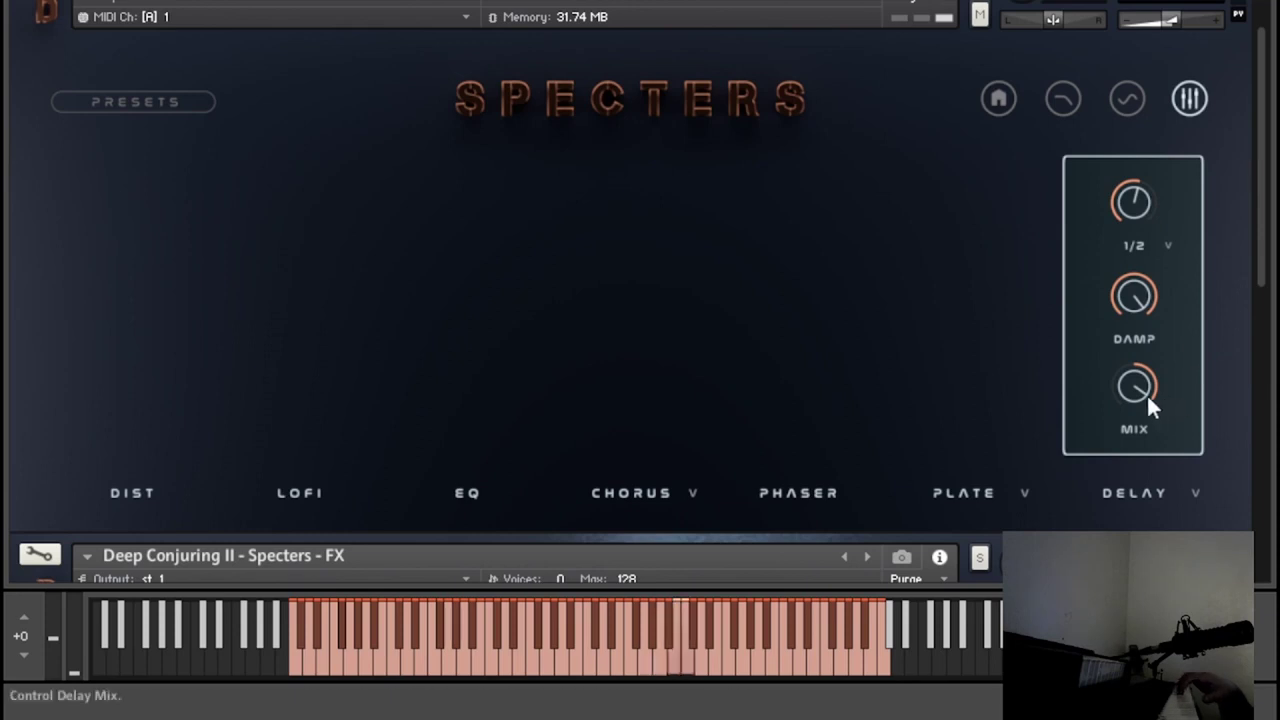
pyautogui.moveTo(1148, 405); pyautogui.dragTo(1108, 507)
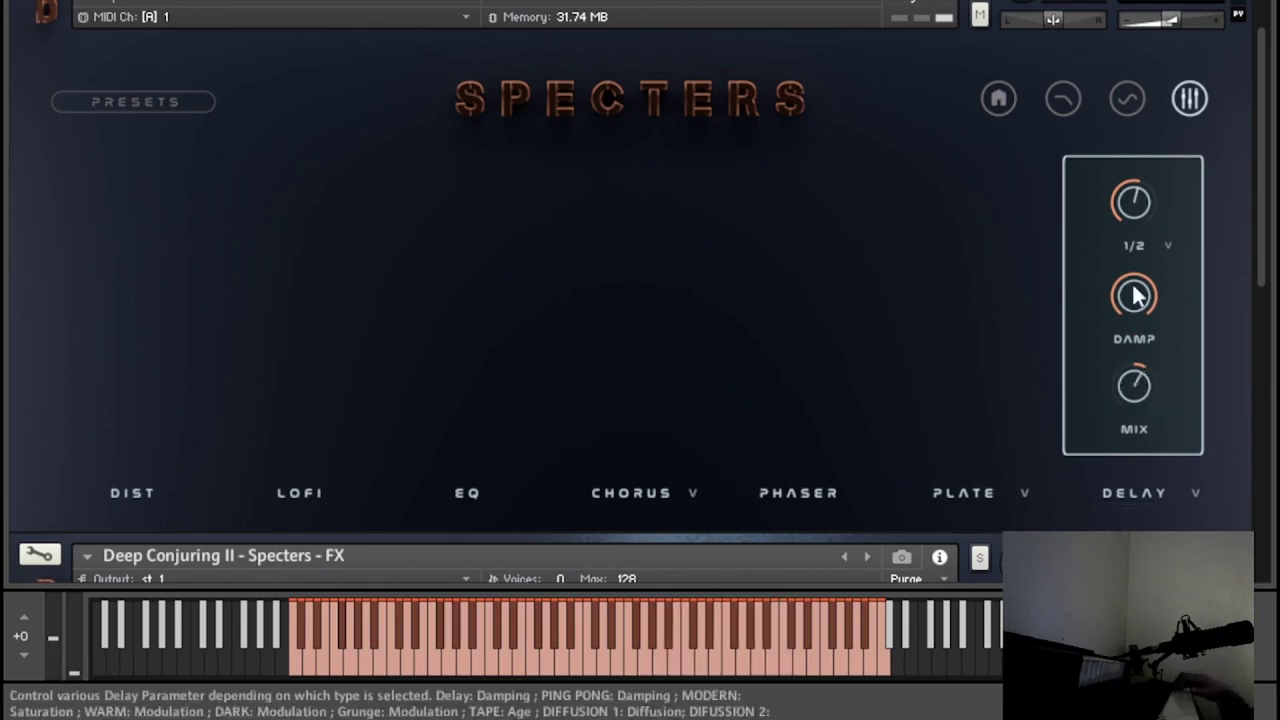
# - Switch the delay to Ping Pong and set its sync rate to 1/4
pyautogui.click(1194, 494)
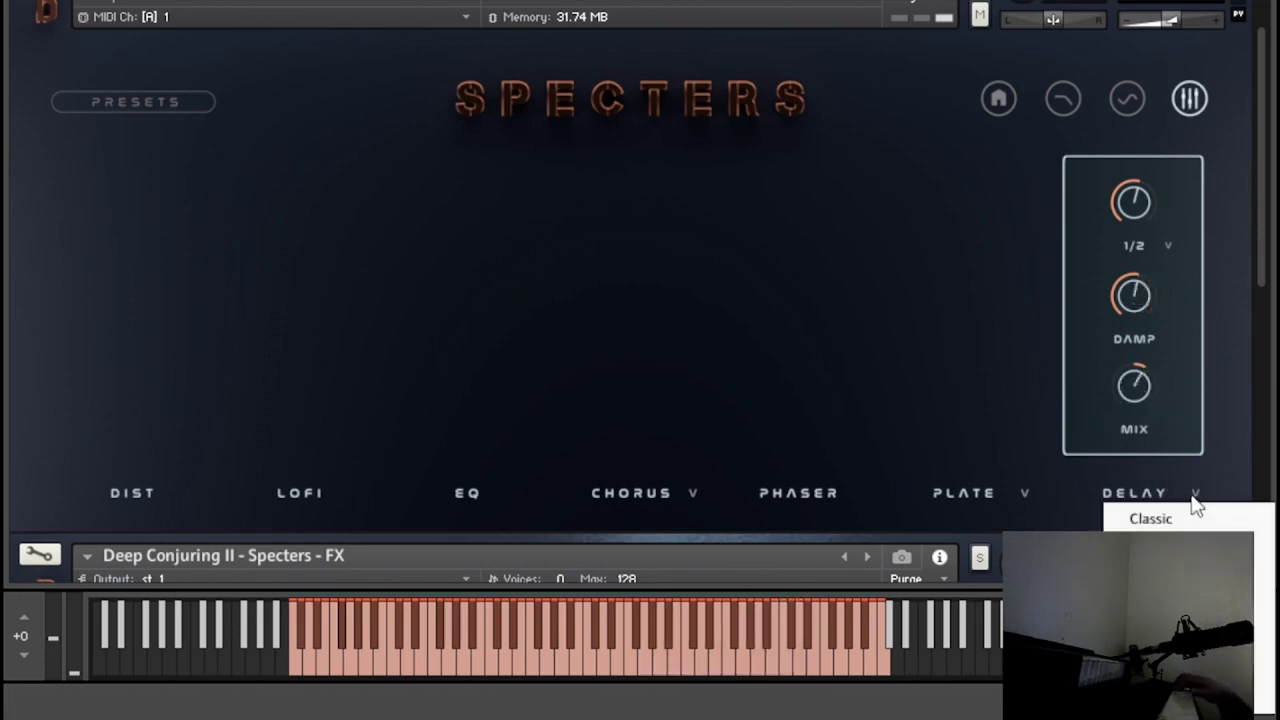
pyautogui.click(1172, 540)
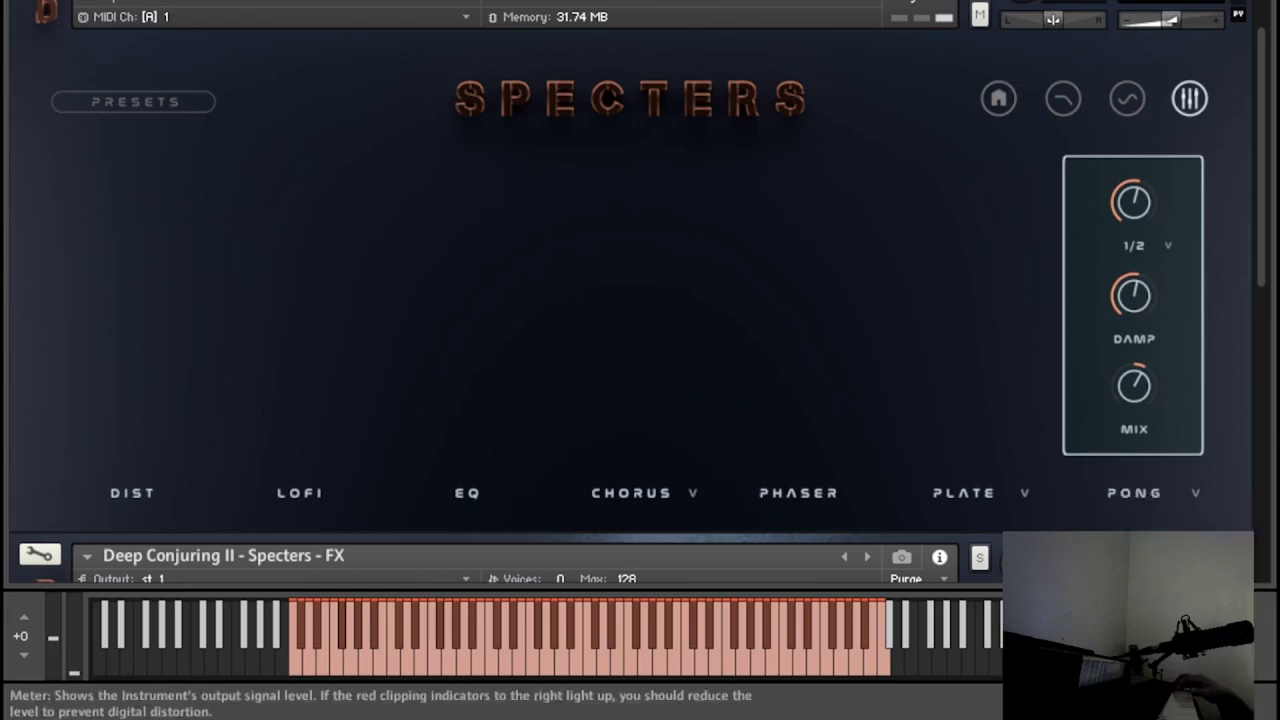
pyautogui.click(1149, 256)
pyautogui.click(1167, 321)
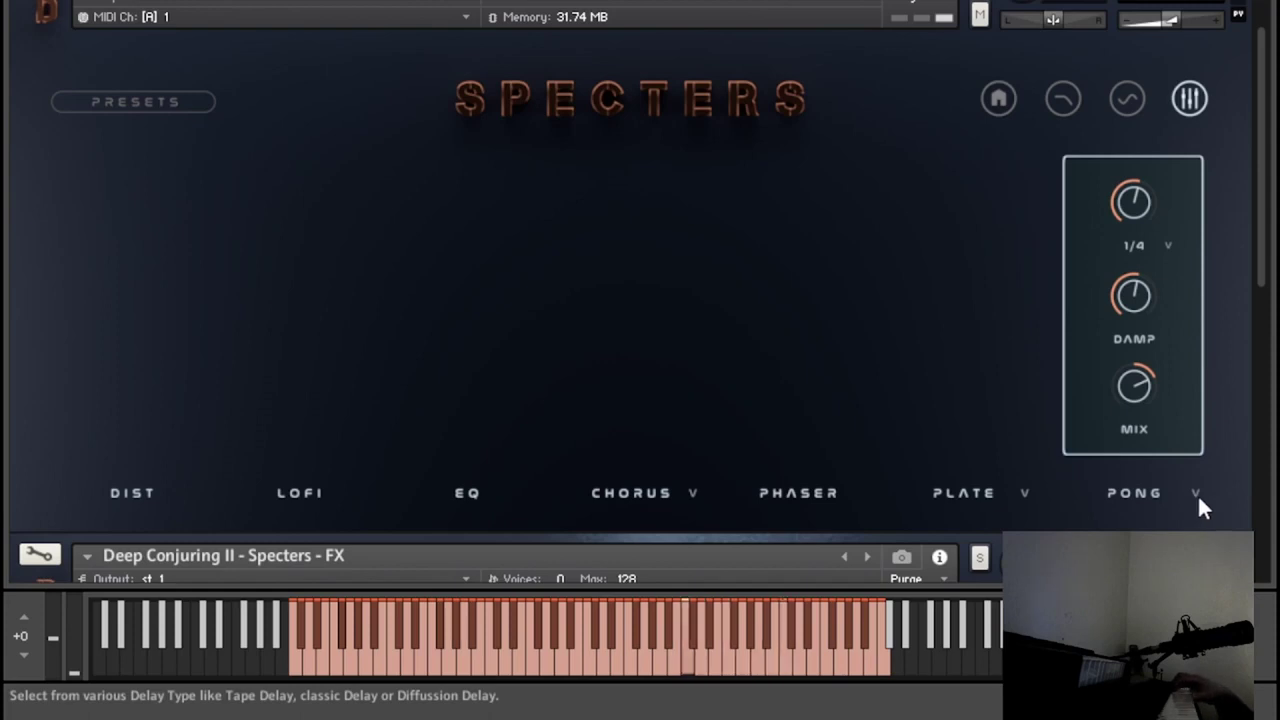
# - Switch the delay to Modern, lower its feedback and raise its Mix
pyautogui.click(1124, 506)
pyautogui.click(1150, 563)
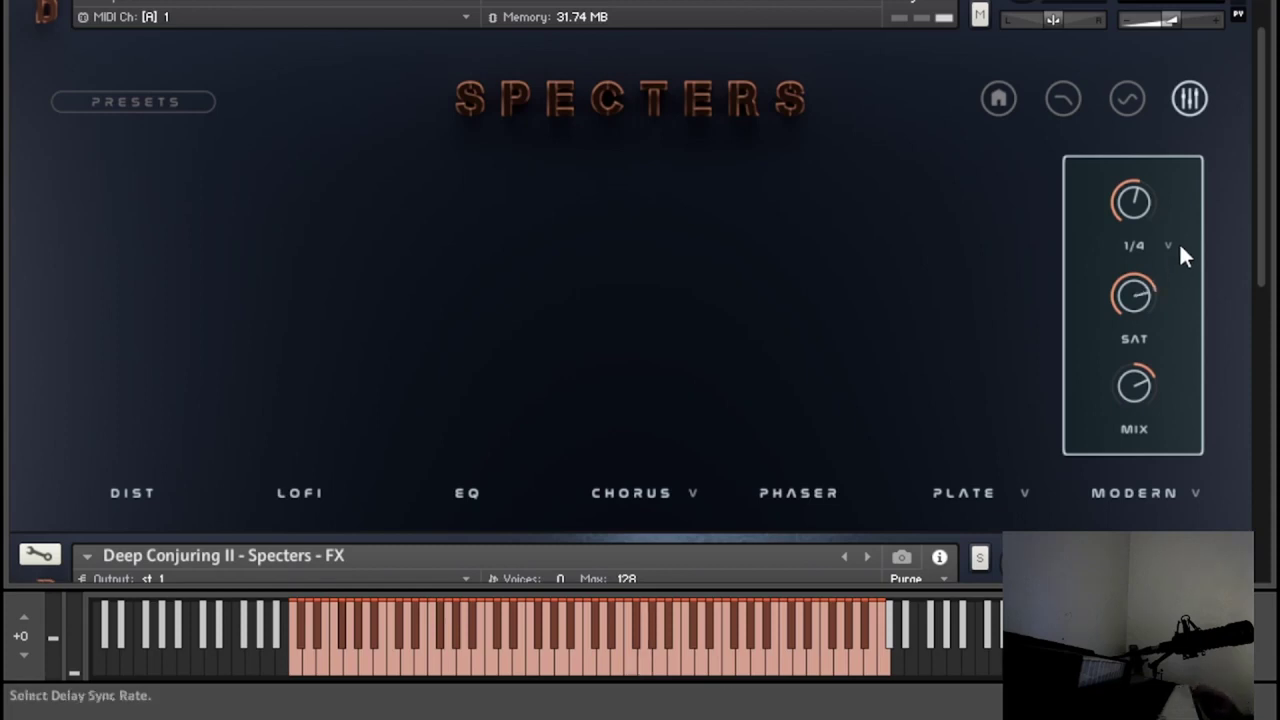
pyautogui.scroll(-1, 1166, 229)
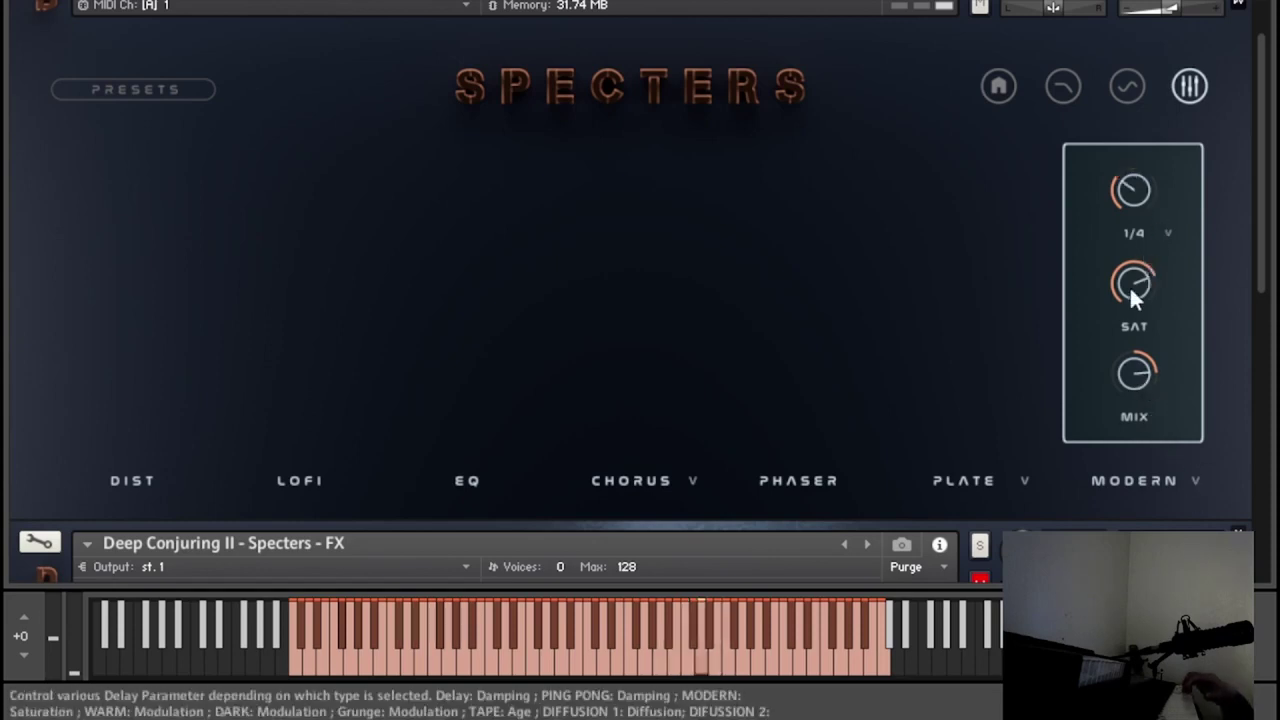
# - Switch the delay to Warm and lower its modulation and feedback
pyautogui.click(1196, 481)
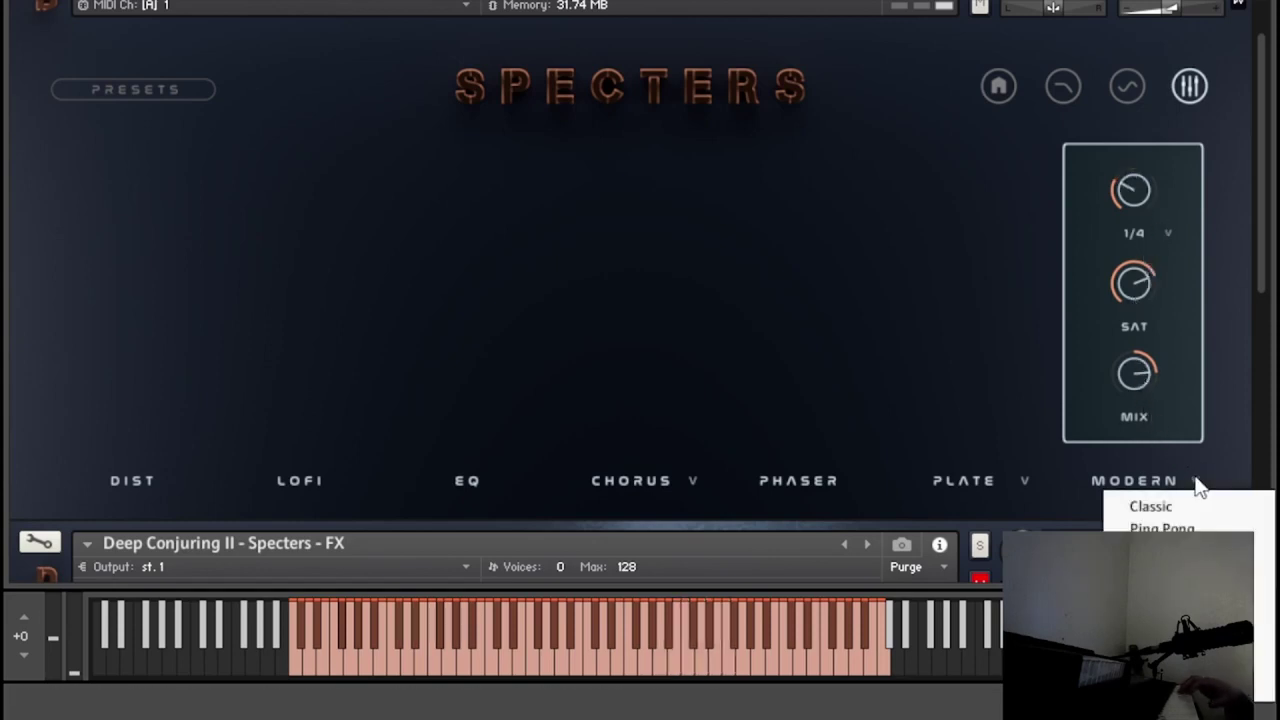
pyautogui.click(1160, 572)
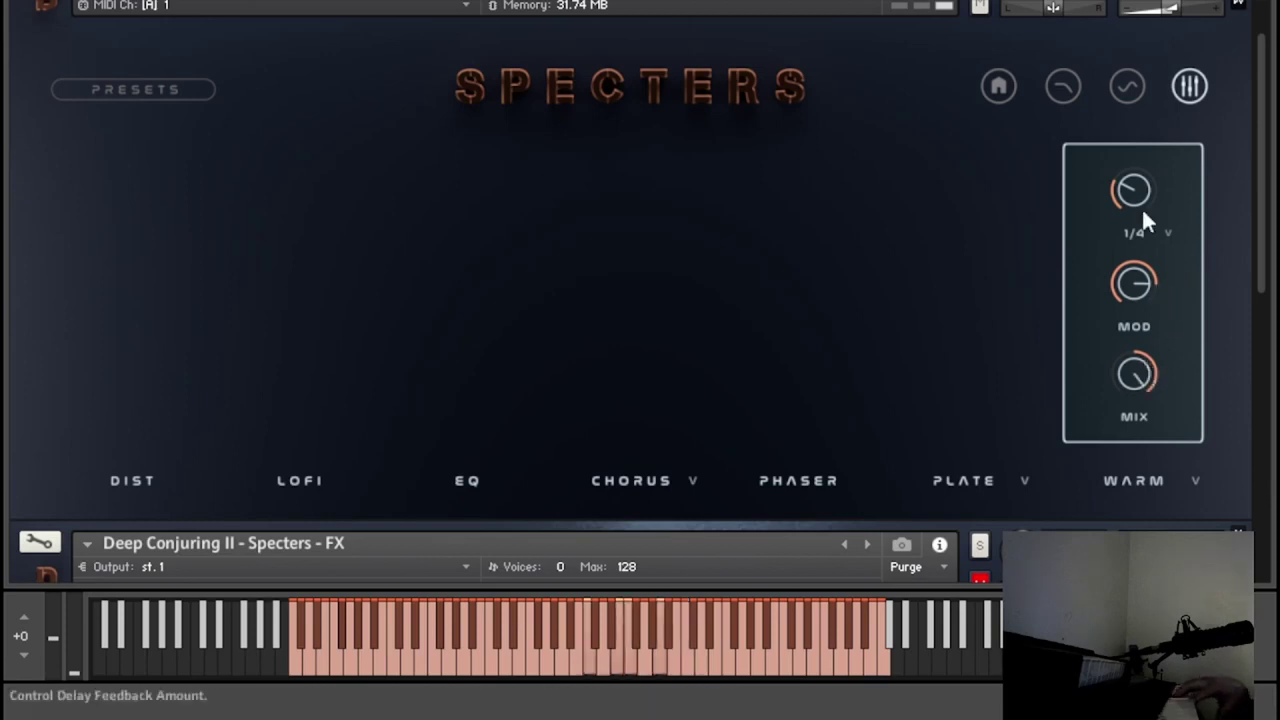
pyautogui.moveTo(1143, 284); pyautogui.dragTo(1145, 300)
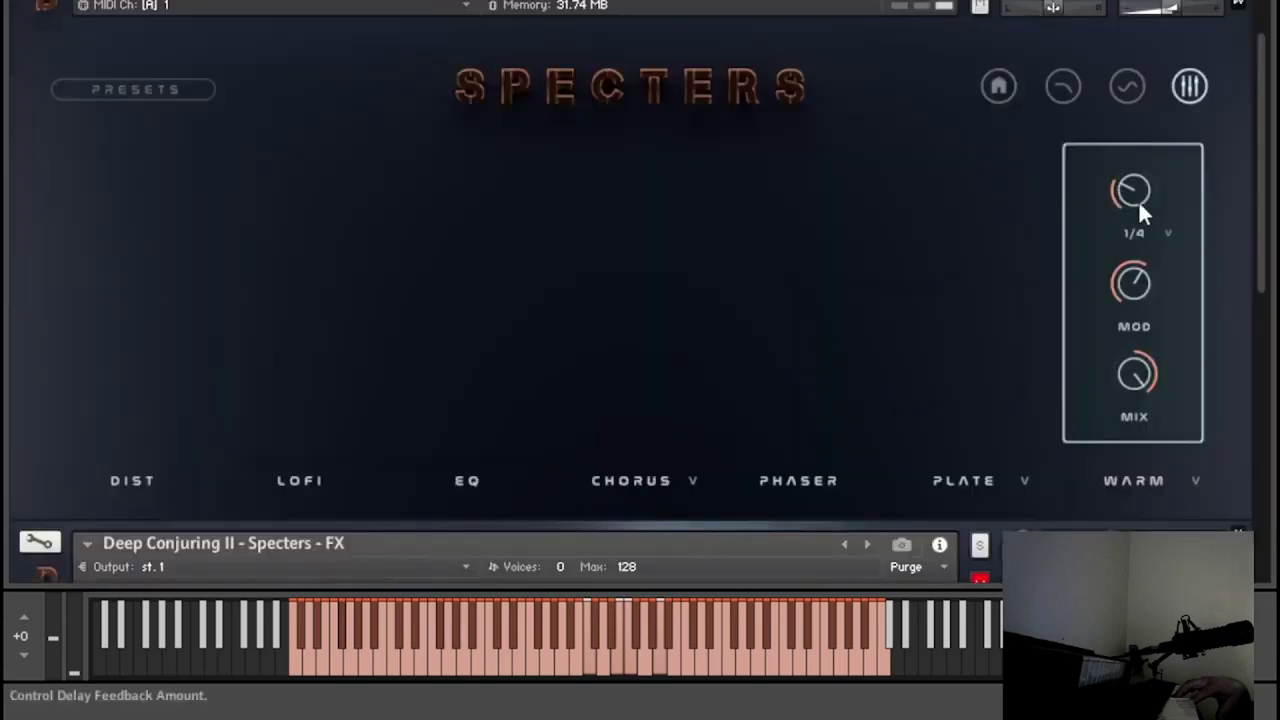
pyautogui.moveTo(1138, 200); pyautogui.dragTo(1139, 243)
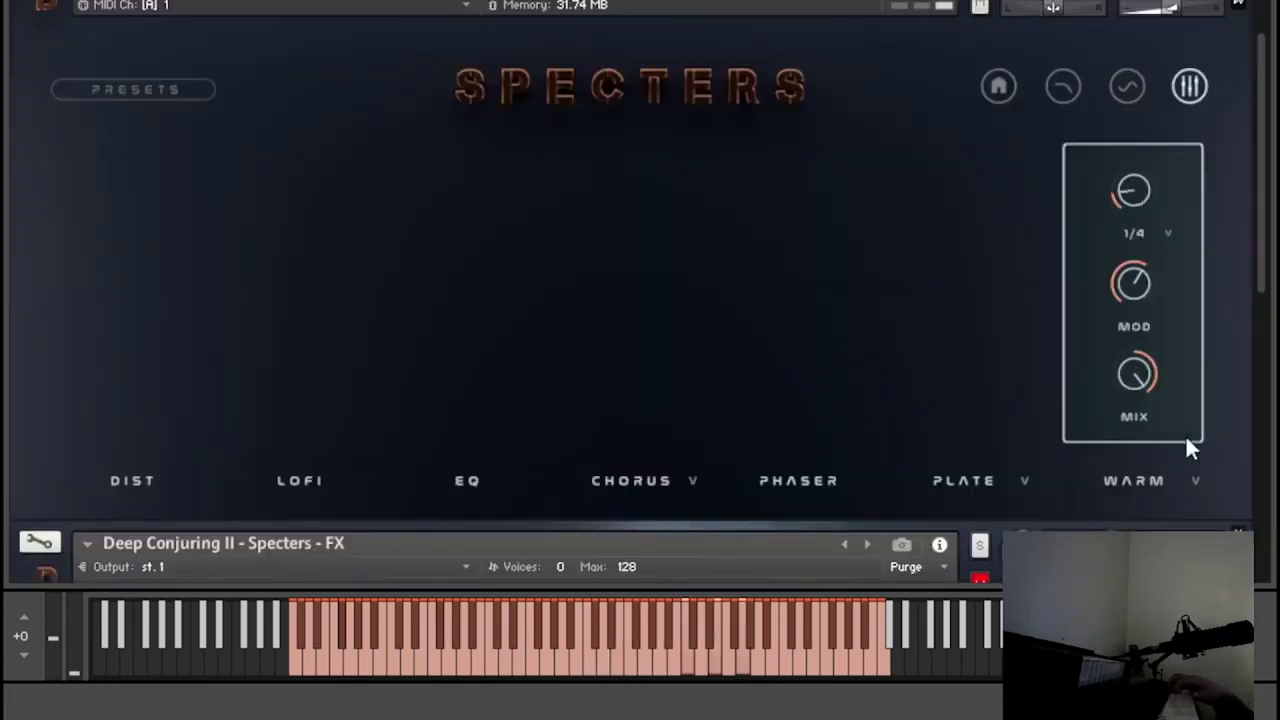
# - Audition the Dark delay with raised feedback and modulation and a lower Mix, and switch the delay to Grunge
pyautogui.click(1196, 481)
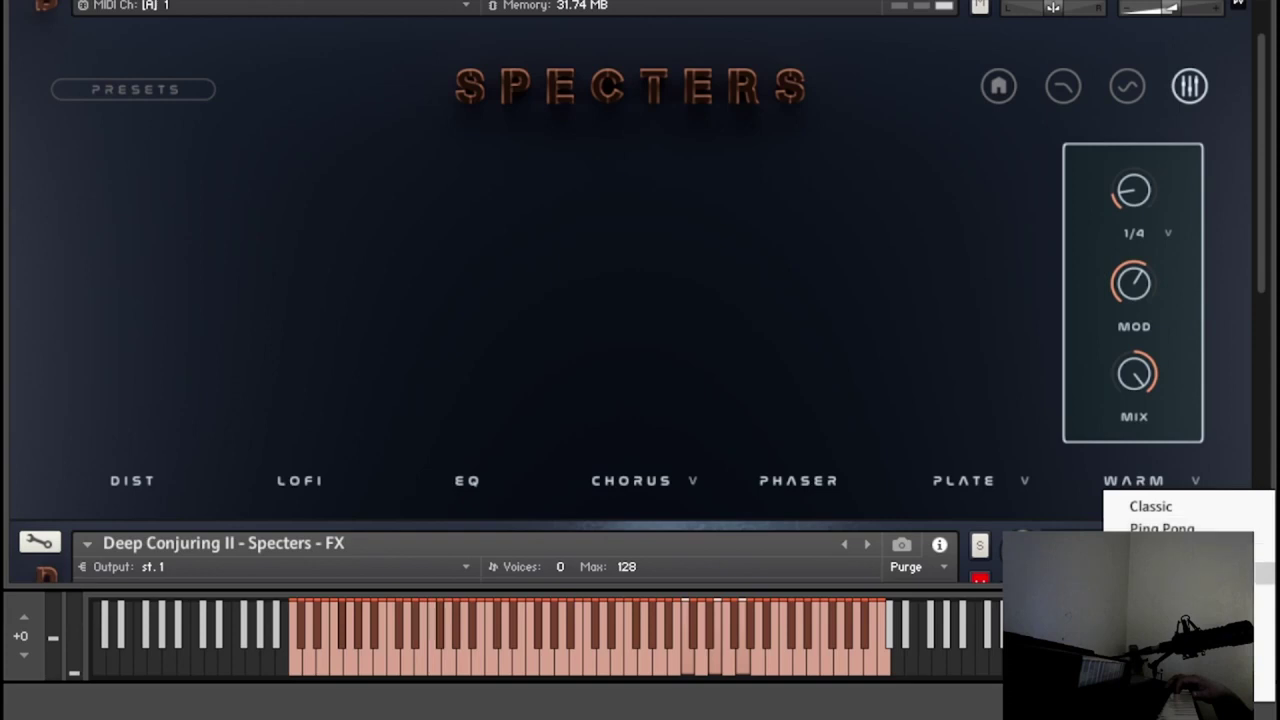
pyautogui.click(1170, 595)
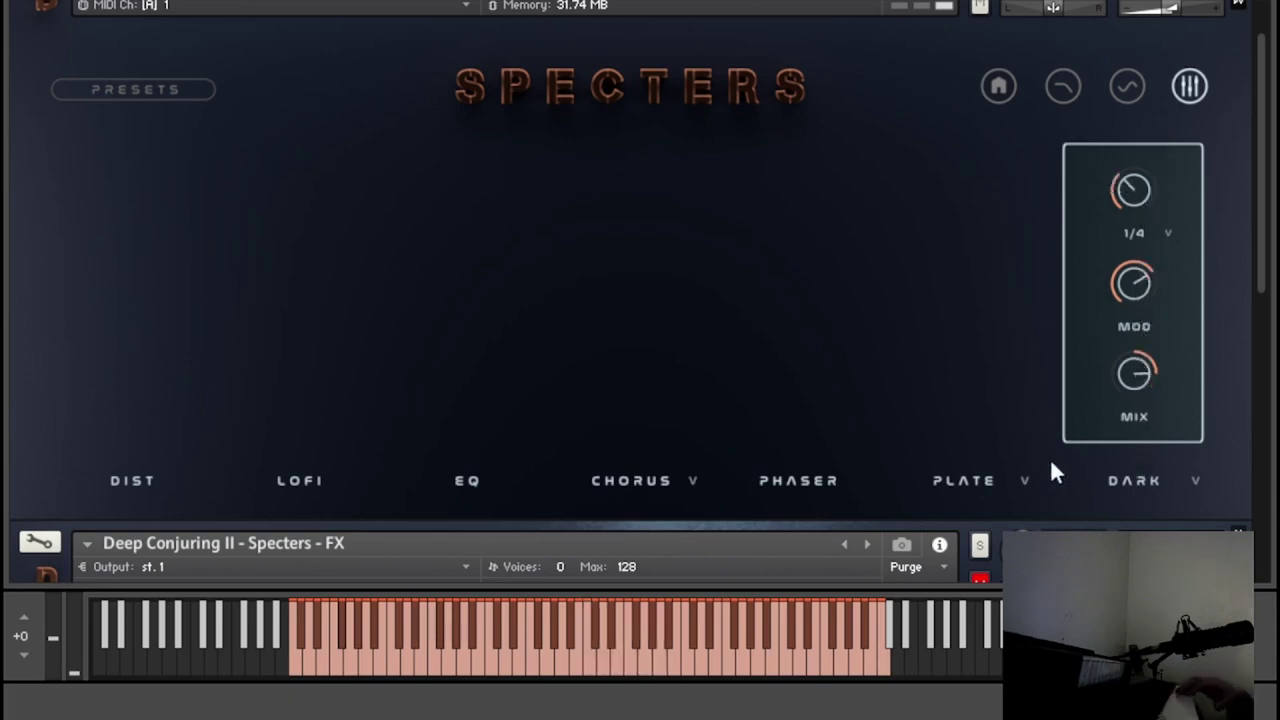
pyautogui.click(1195, 481)
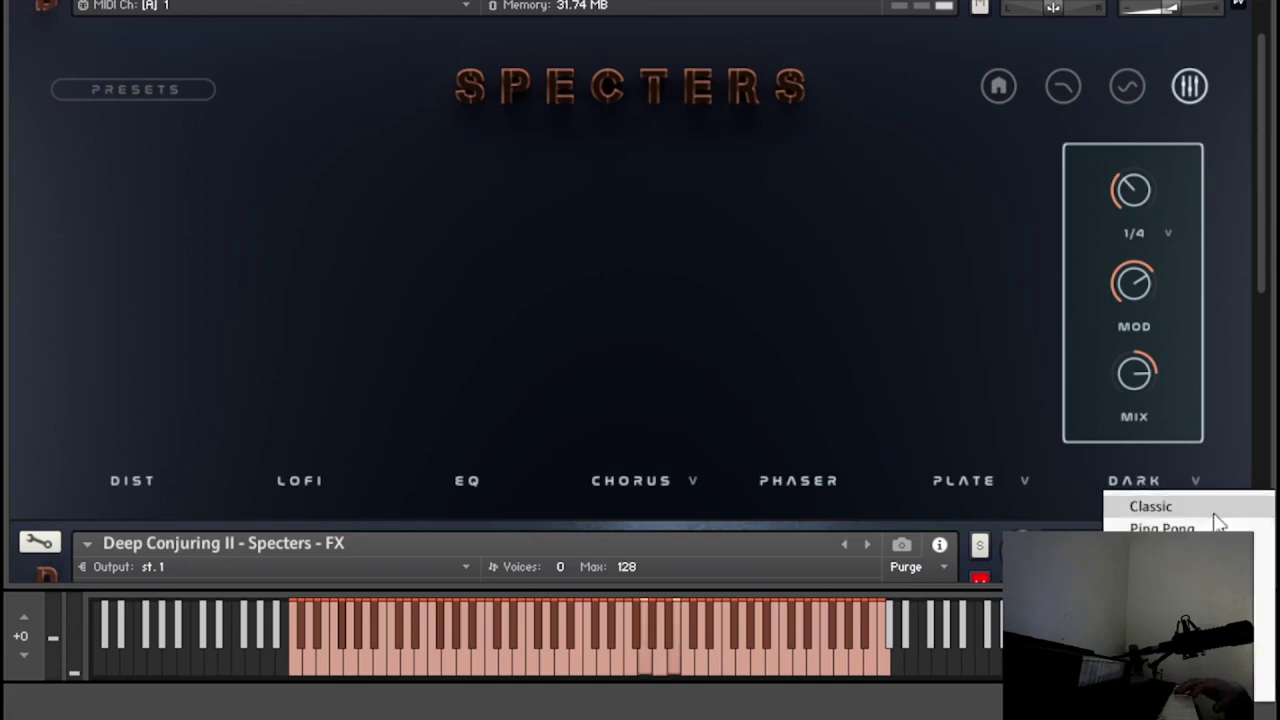
pyautogui.click(1240, 600)
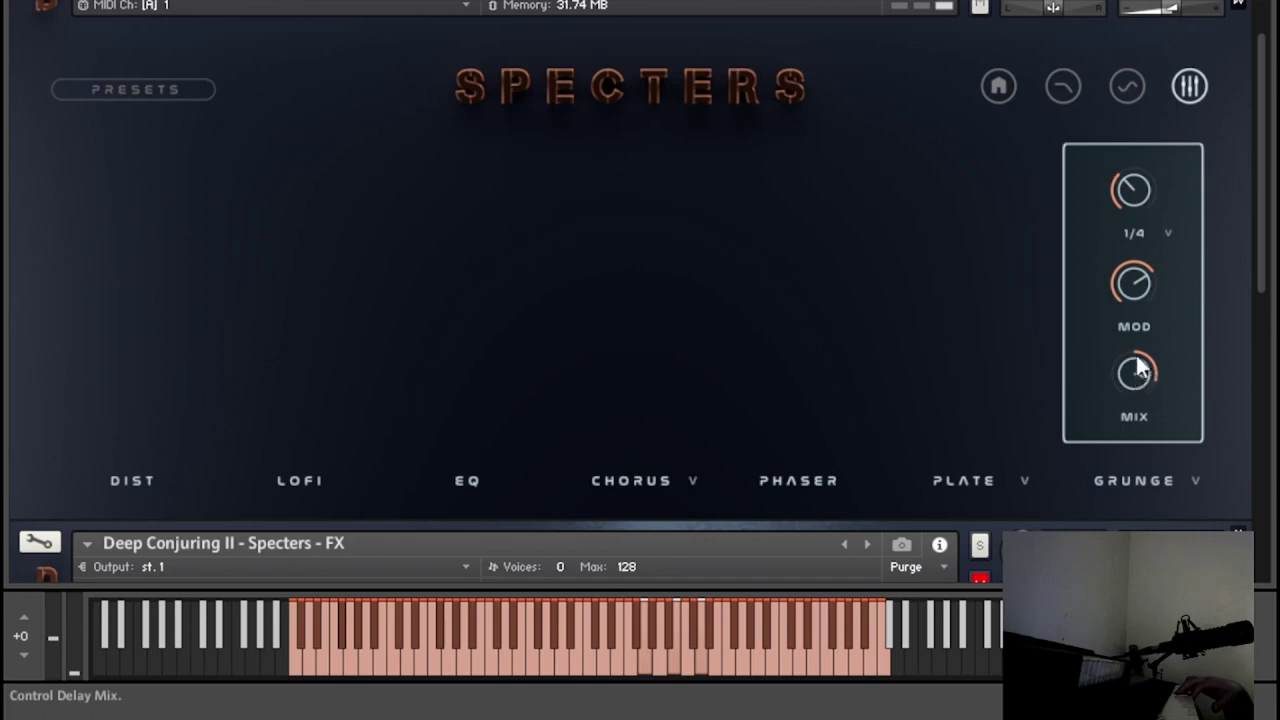
# - Switch the delay to Tape and set its sync rate to the 1/64 triplet note
pyautogui.click(1191, 487)
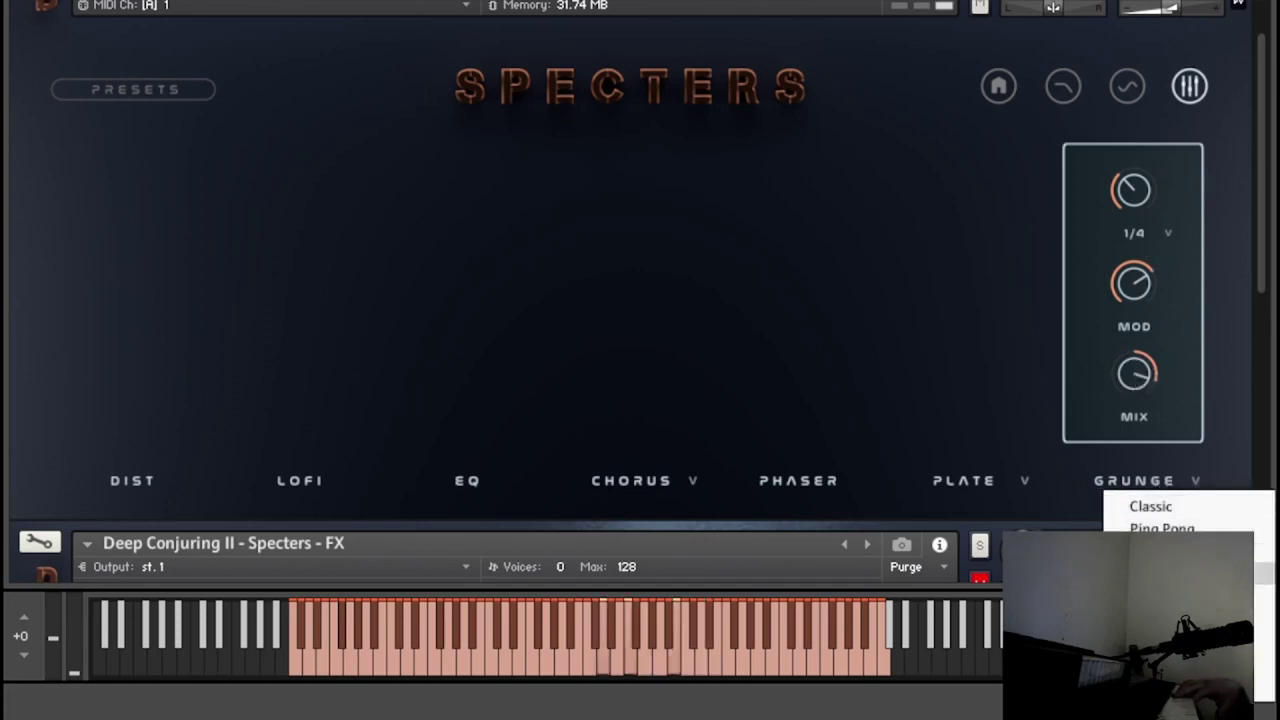
pyautogui.click(1180, 640)
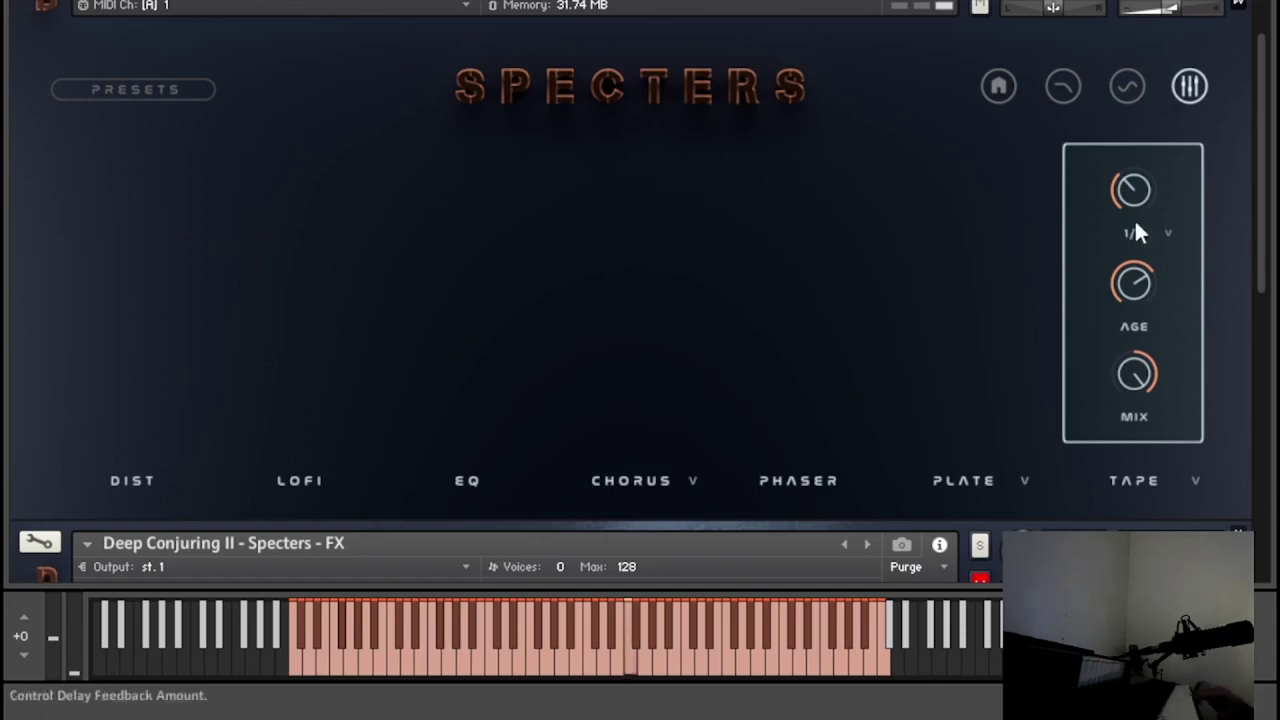
pyautogui.click(1162, 236)
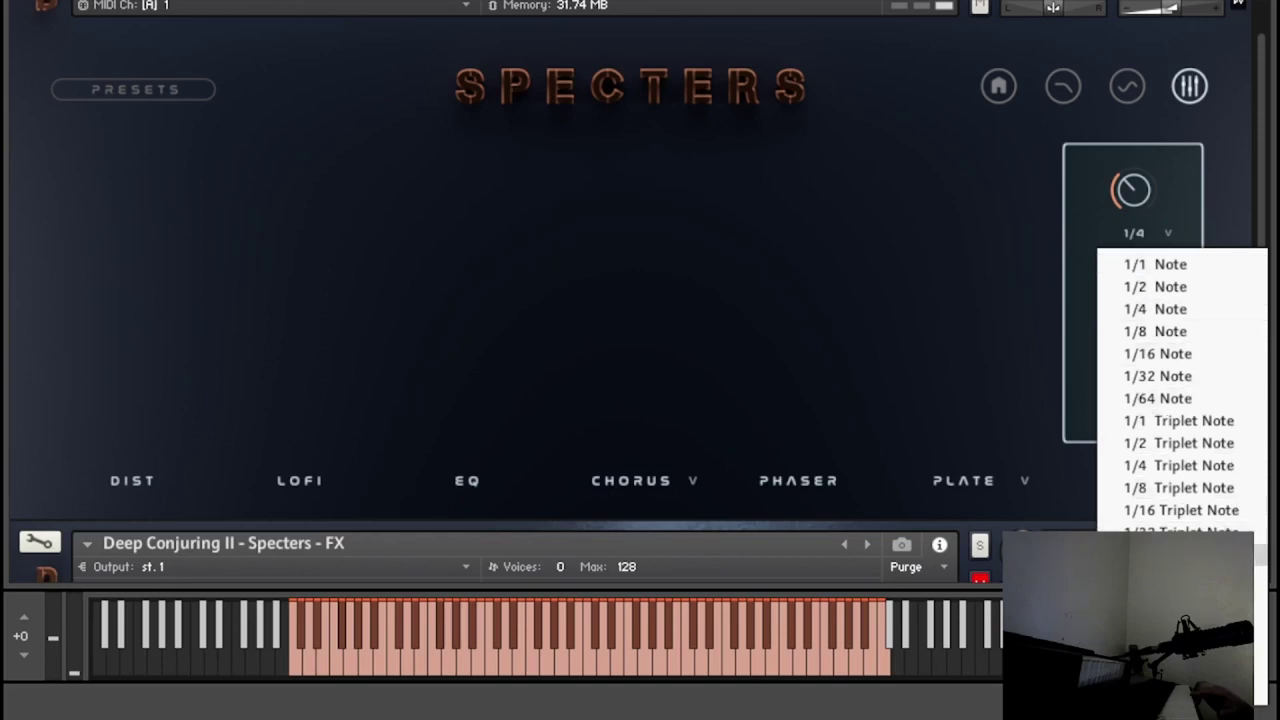
pyautogui.click(1180, 554)
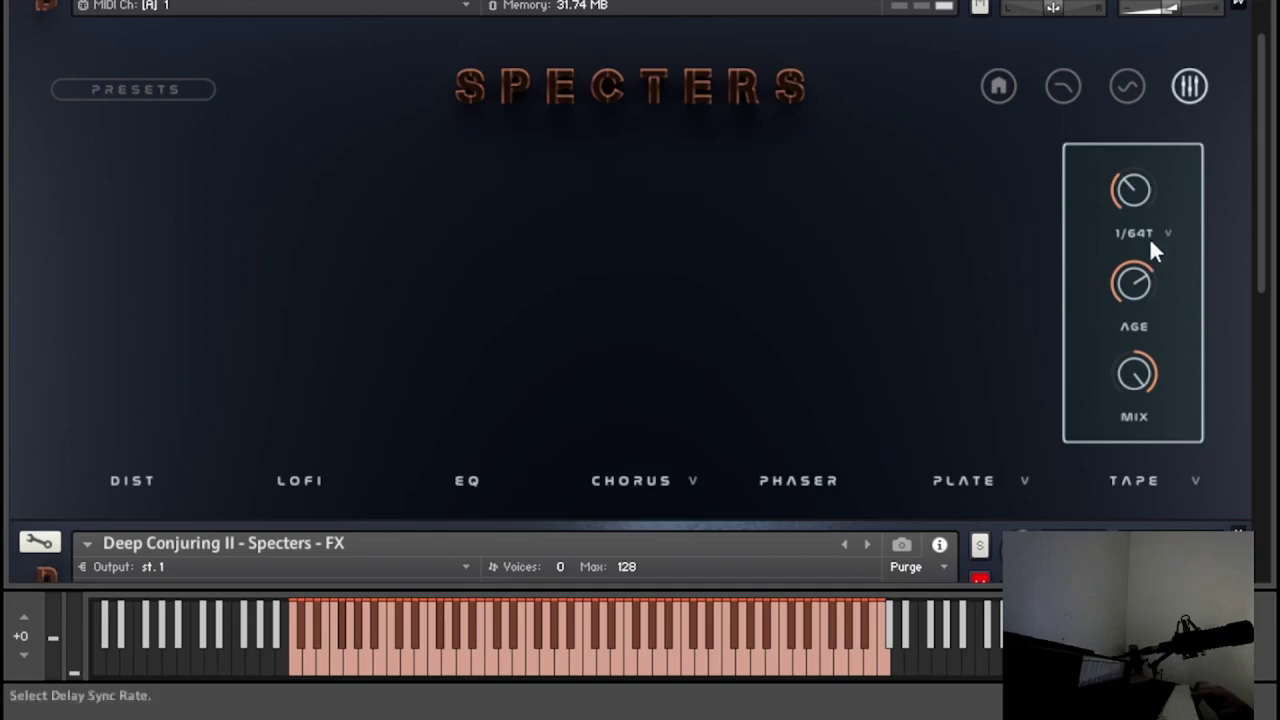
# - Lower the Tape delay's feedback, audition different Mix amounts and bring its Age to slightly above the midpoint
pyautogui.moveTo(1127, 250)
pyautogui.mouseDown()
pyautogui.moveTo(1133, 210)
pyautogui.moveTo(1132, 227)
pyautogui.mouseUp()
pyautogui.moveTo(1140, 374); pyautogui.dragTo(1093, 490)
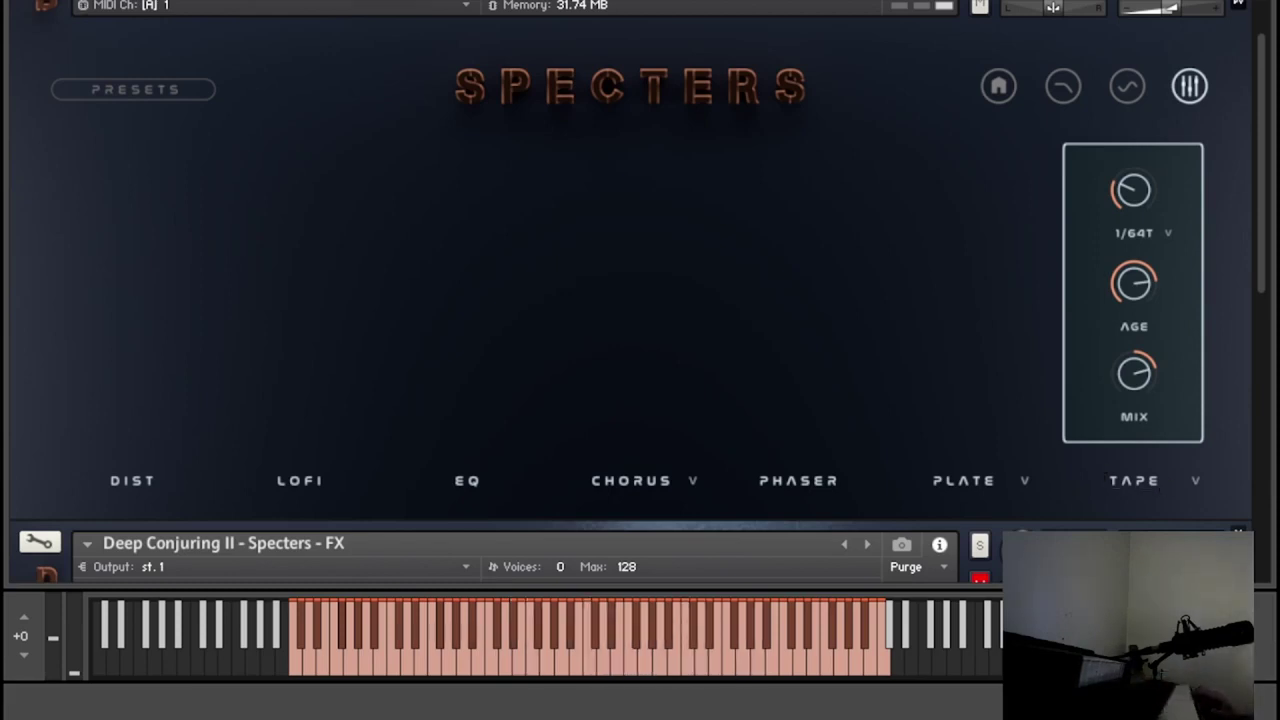
pyautogui.moveTo(1139, 278); pyautogui.dragTo(1119, 335)
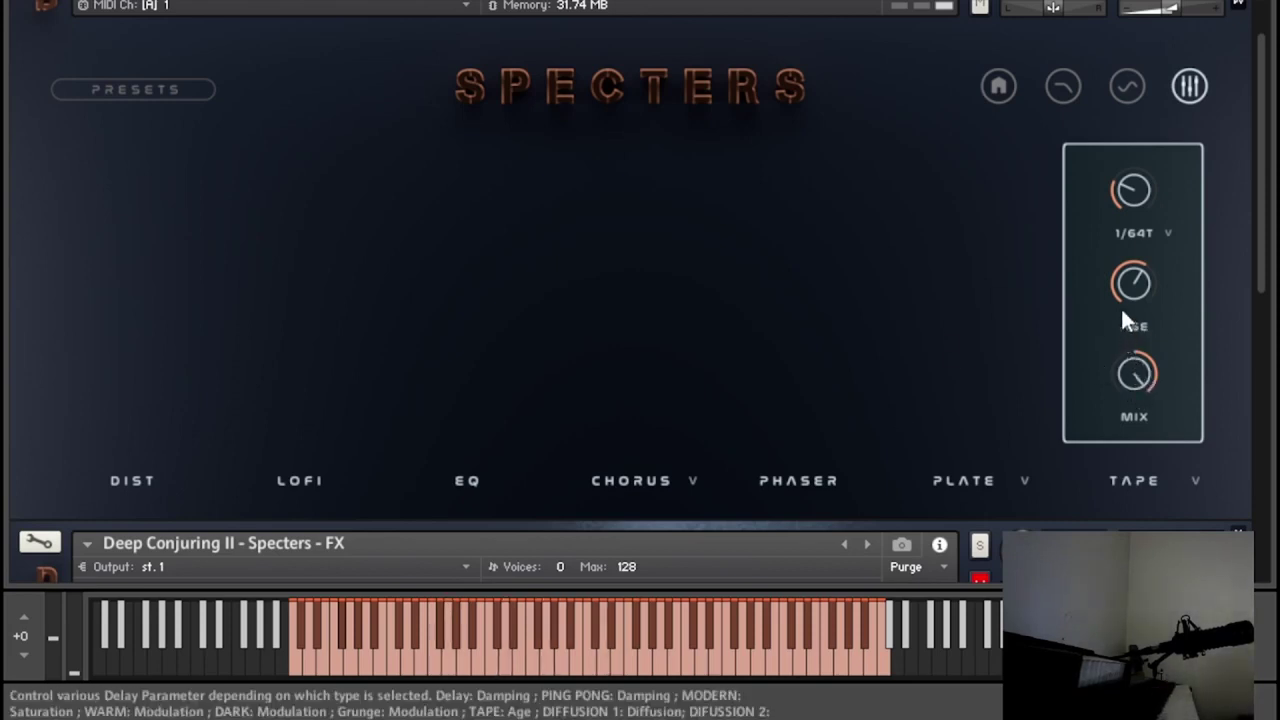
pyautogui.moveTo(1122, 308)
pyautogui.mouseDown()
pyautogui.moveTo(1148, 321)
pyautogui.moveTo(1136, 319)
pyautogui.mouseUp()
# - Compare the sound with the Tape delay bypassed and active, revisit the home page and return to the effects page
pyautogui.click(1129, 476)
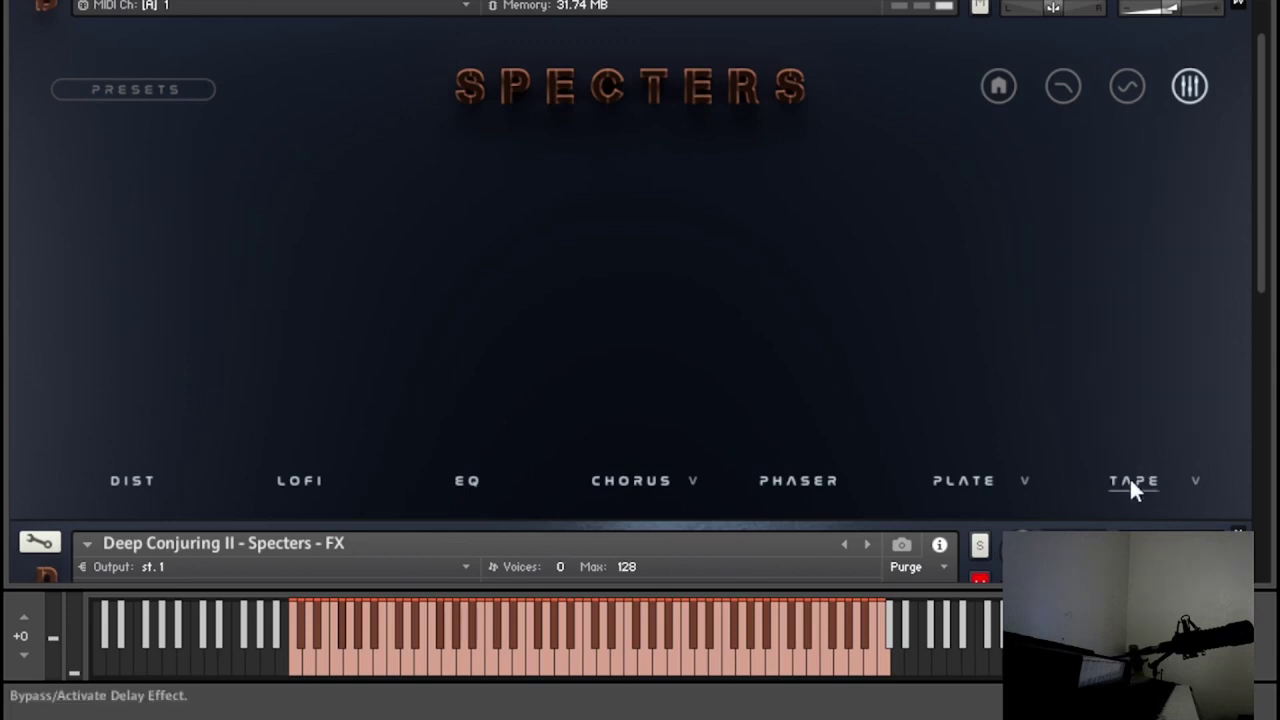
pyautogui.click(1129, 476)
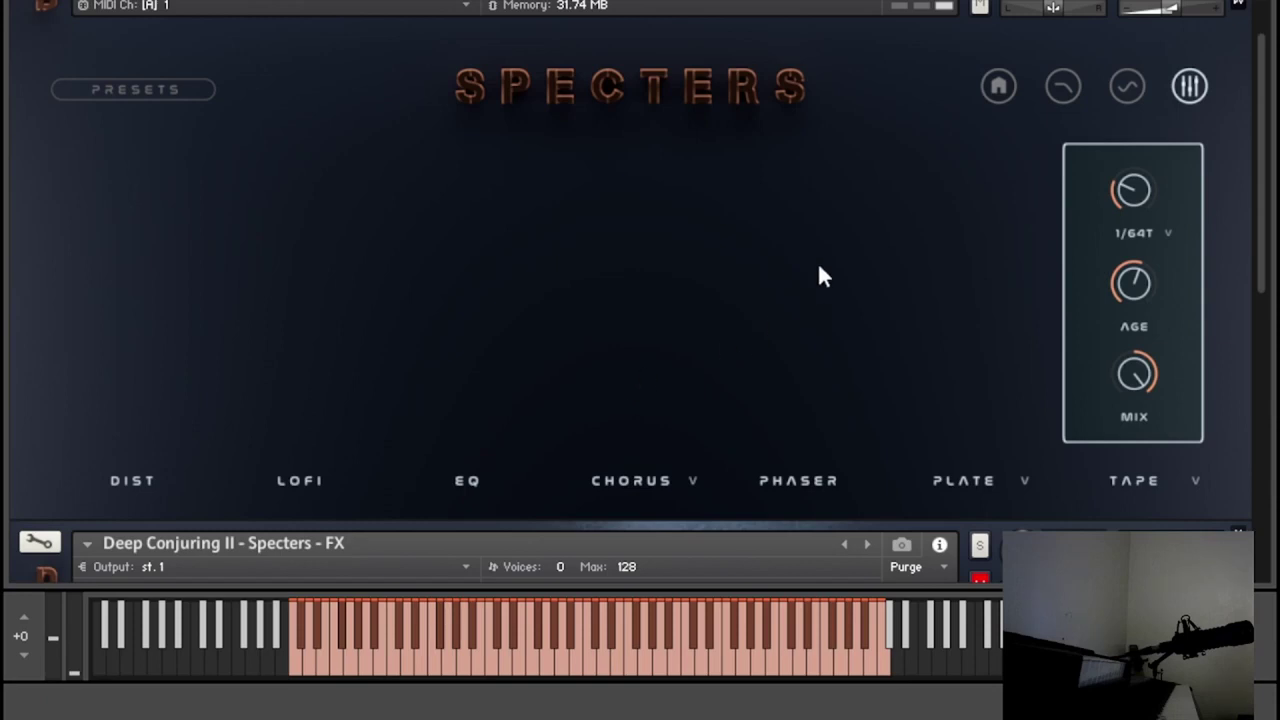
pyautogui.click(998, 86)
pyautogui.click(1175, 97)
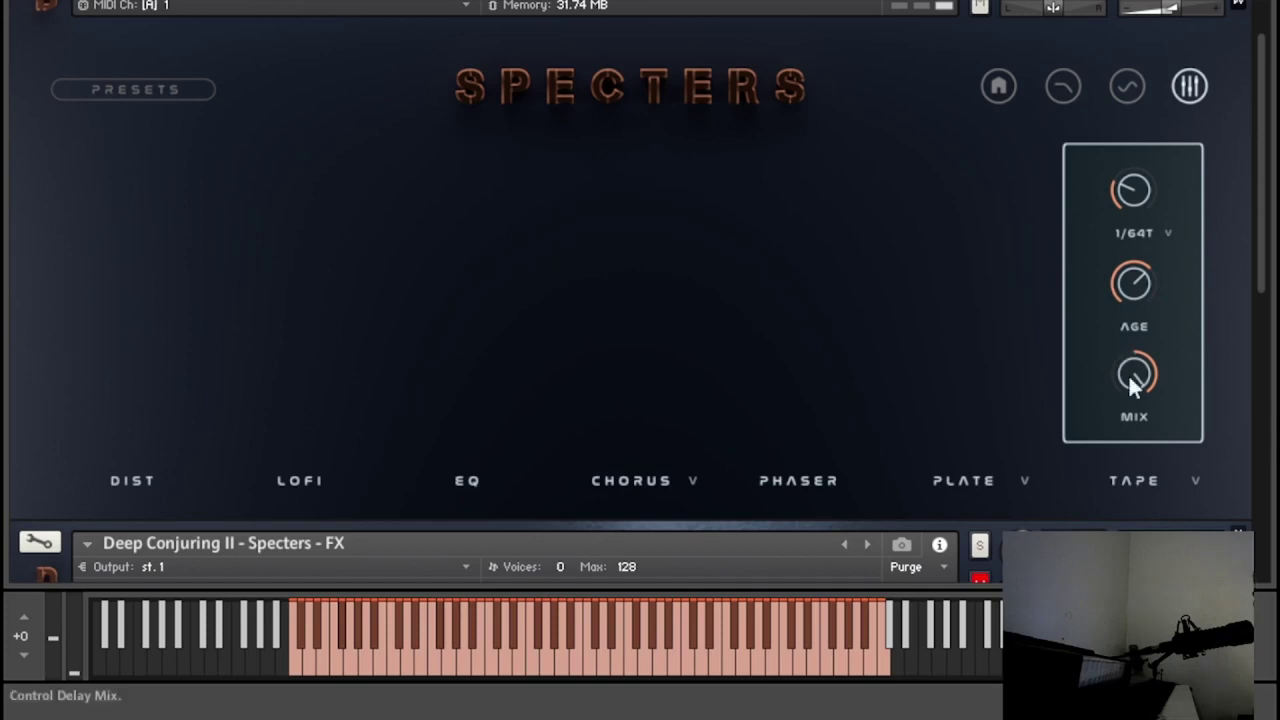
# - Load Bellish Static into the first sound layer and audition it through the Tape delay with lower feedback and Mix and a slightly higher Age
pyautogui.click(1003, 98)
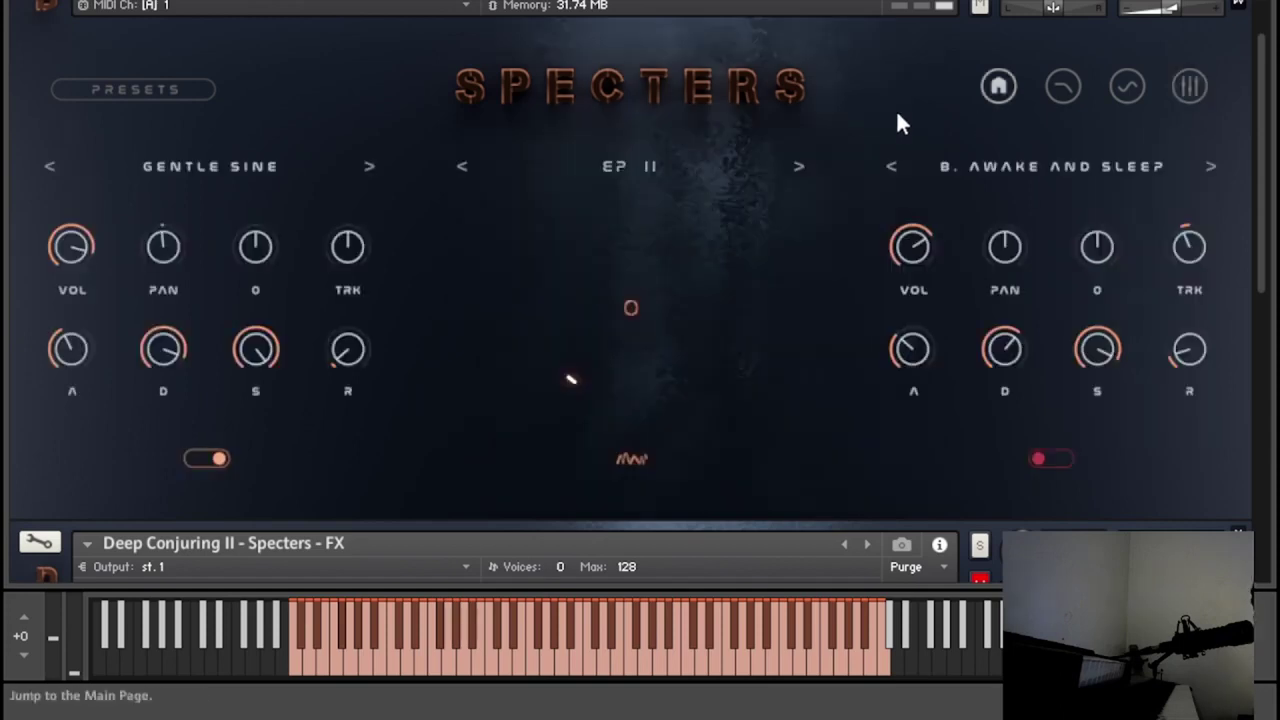
pyautogui.click(212, 166)
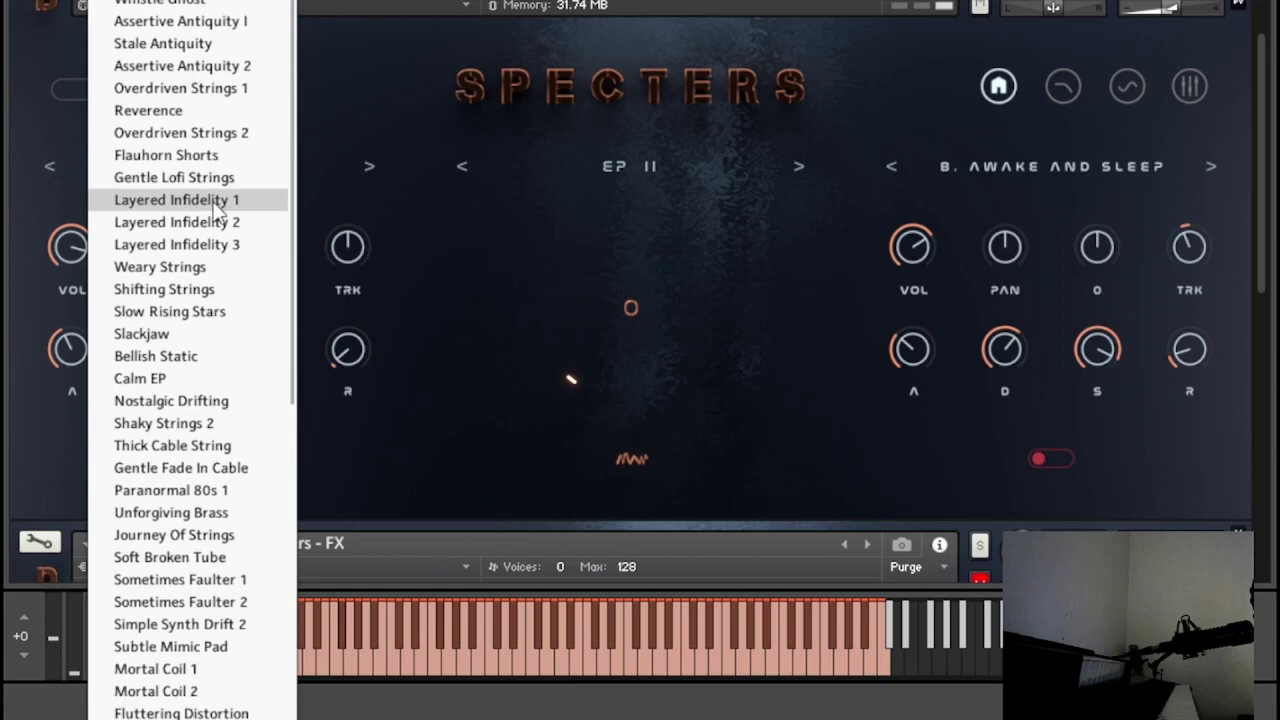
pyautogui.click(192, 358)
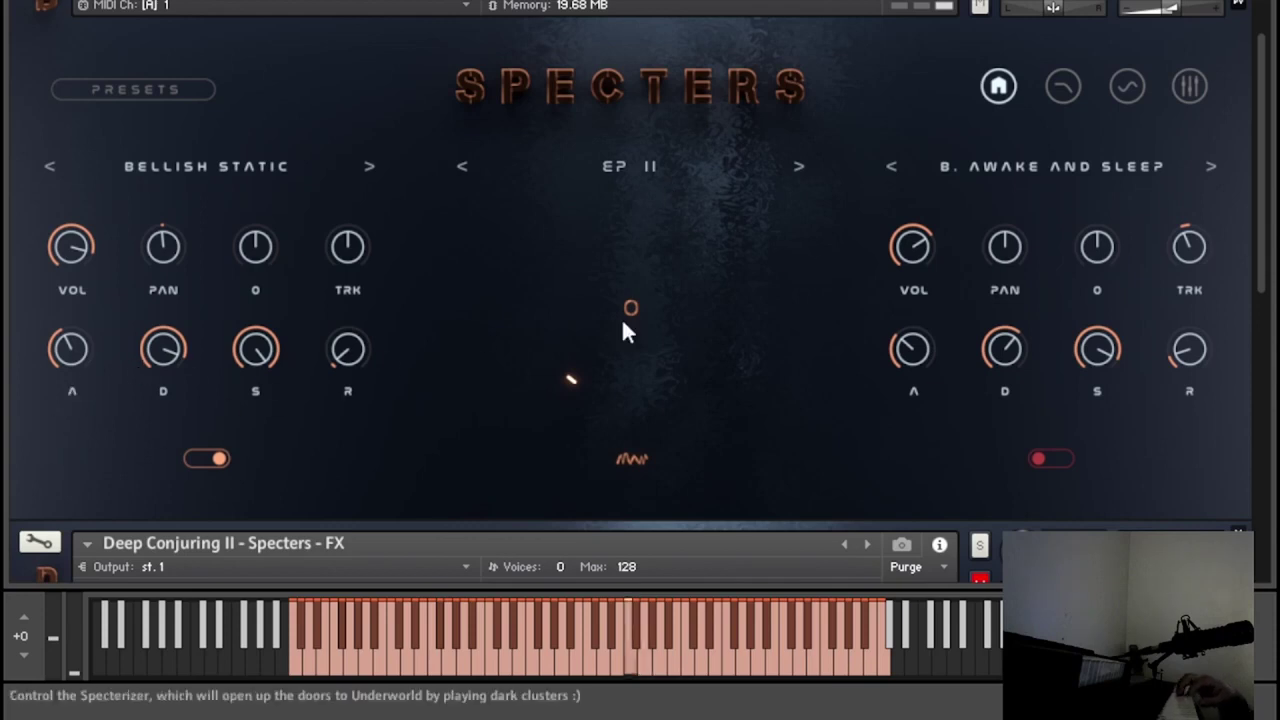
pyautogui.click(1200, 86)
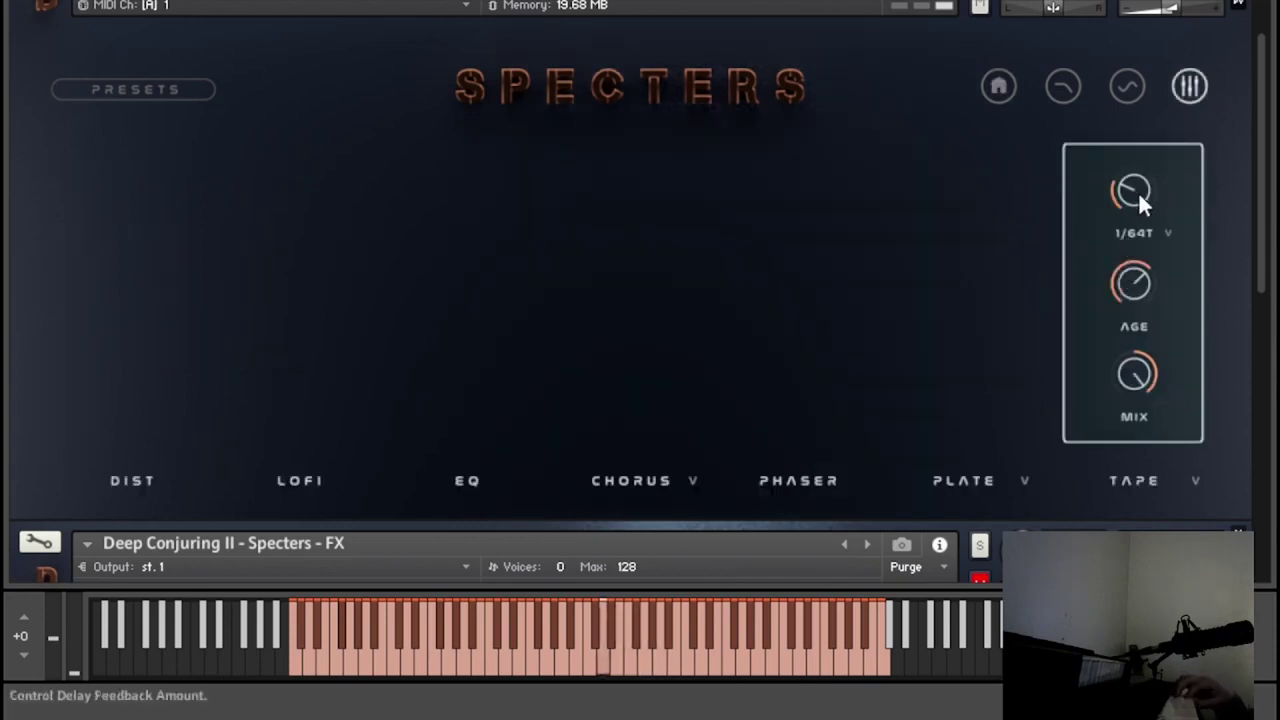
pyautogui.moveTo(1132, 370); pyautogui.dragTo(1126, 420)
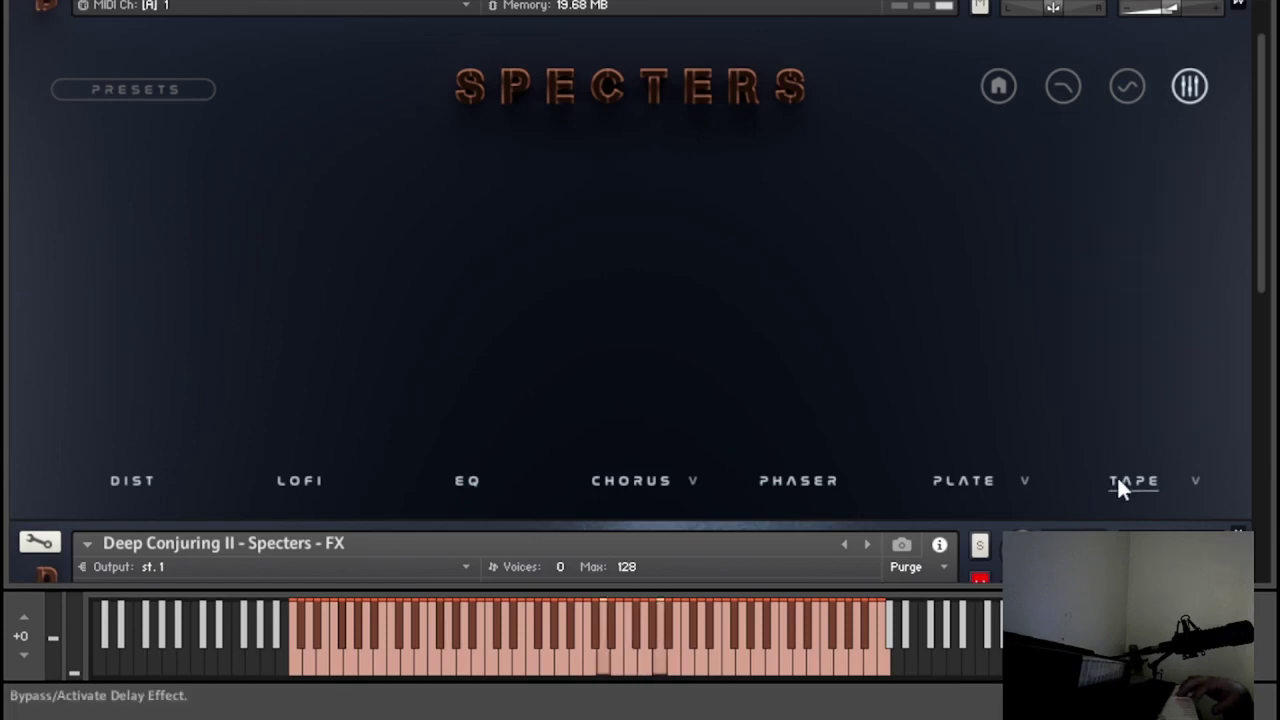
pyautogui.moveTo(1117, 478)
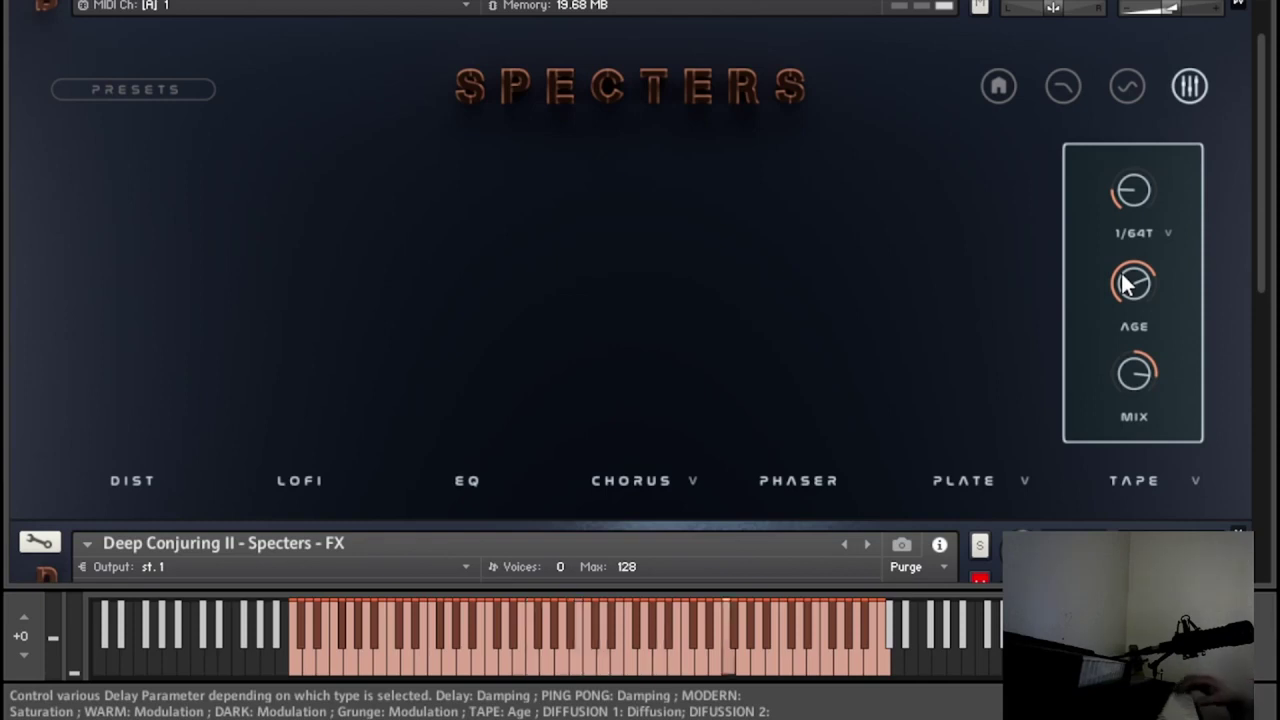
# - Load Nostalgic Drifting into the first sound layer and audition it with the Tape delay's Mix raised from minimum to maximum
pyautogui.click(1004, 90)
pyautogui.click(264, 158)
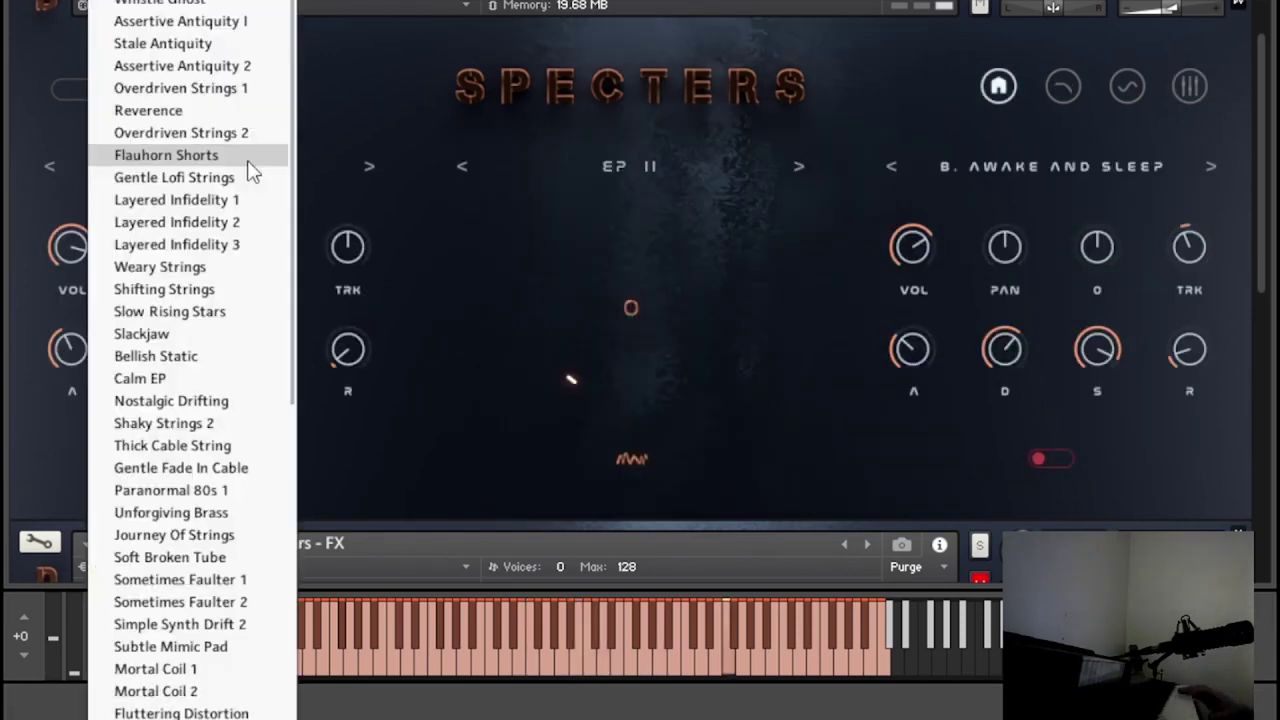
pyautogui.click(185, 402)
pyautogui.click(1190, 88)
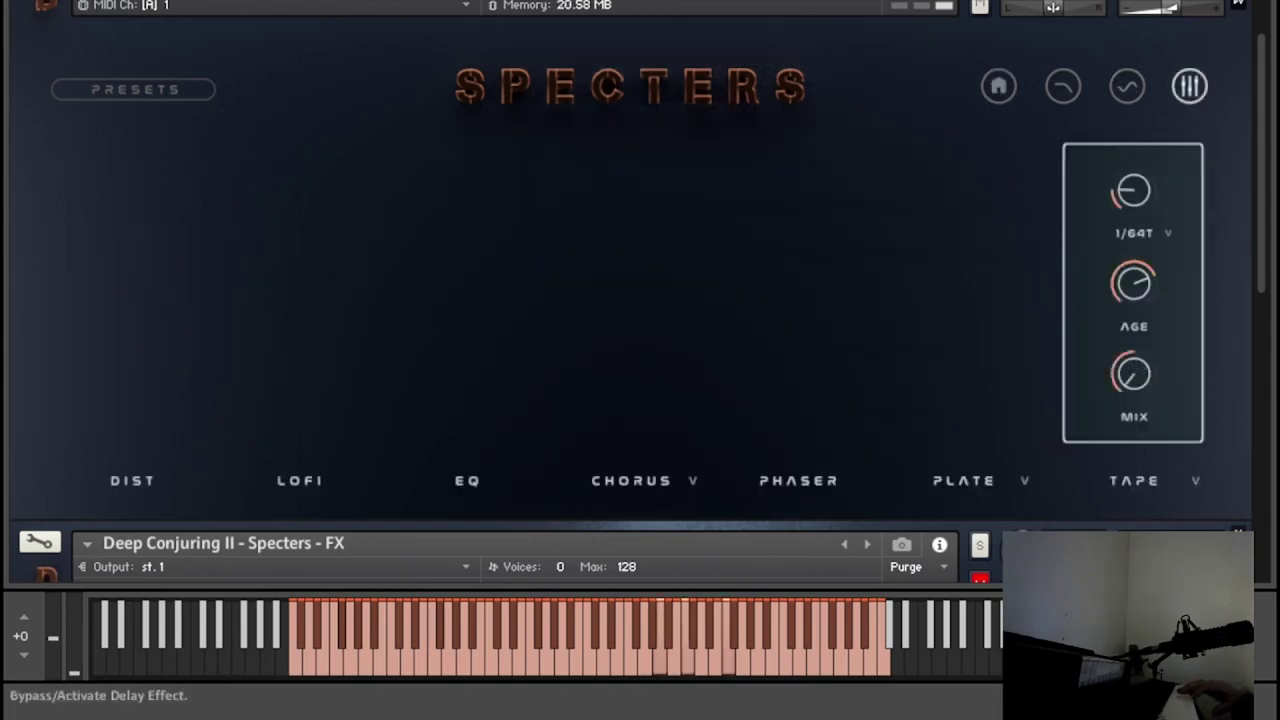
pyautogui.moveTo(1140, 372); pyautogui.dragTo(1182, 294)
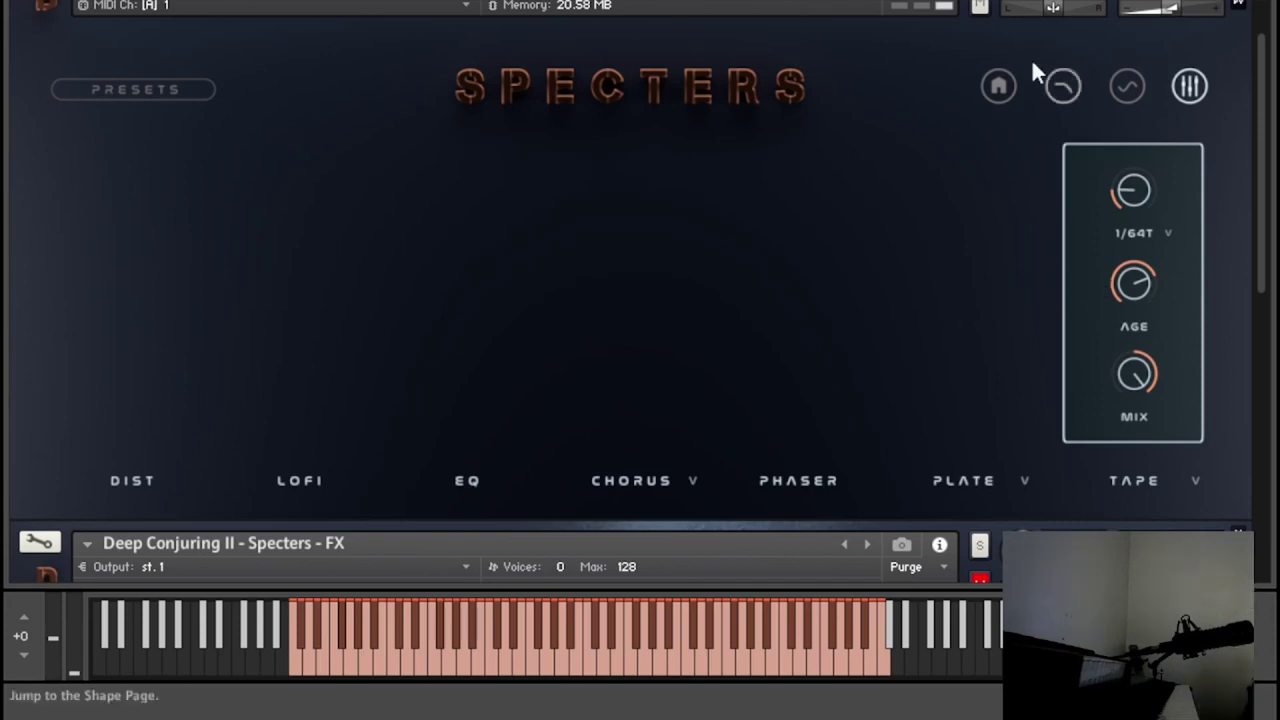
# - Open the preset browser and enter "User" as the name for the preset
pyautogui.click(1003, 90)
pyautogui.scroll(-1, 630, 186)
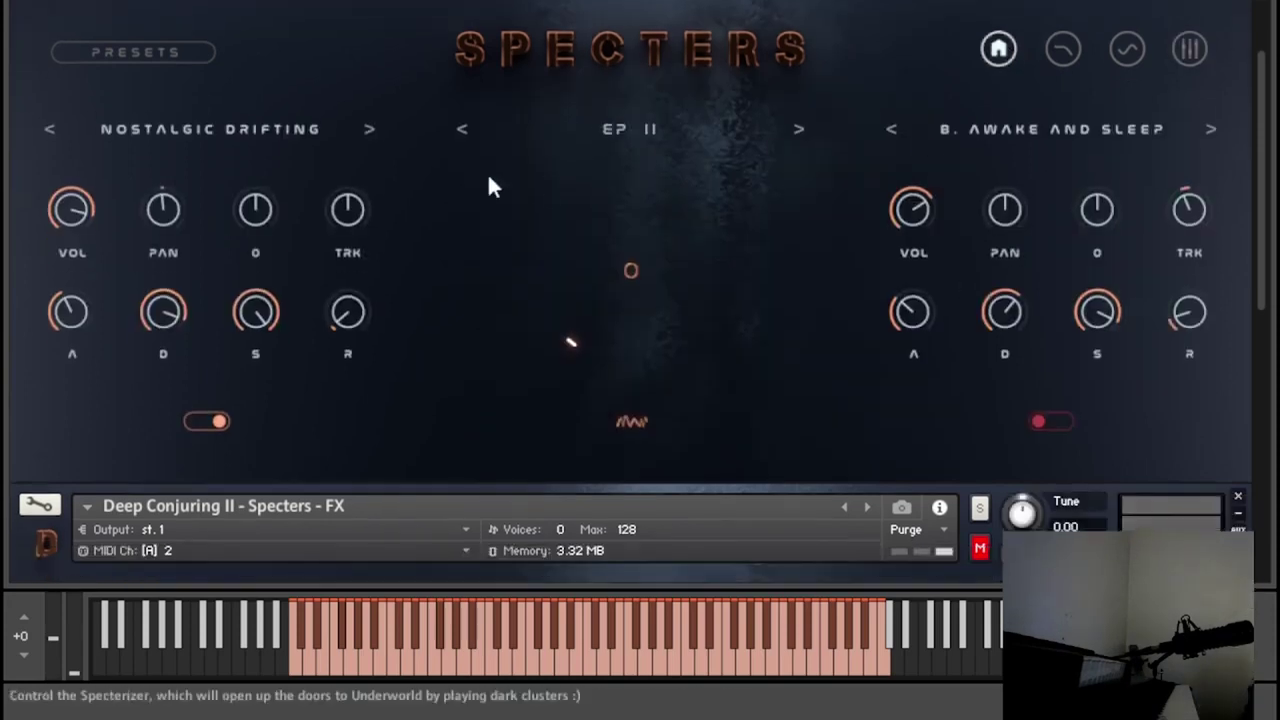
pyautogui.click(150, 52)
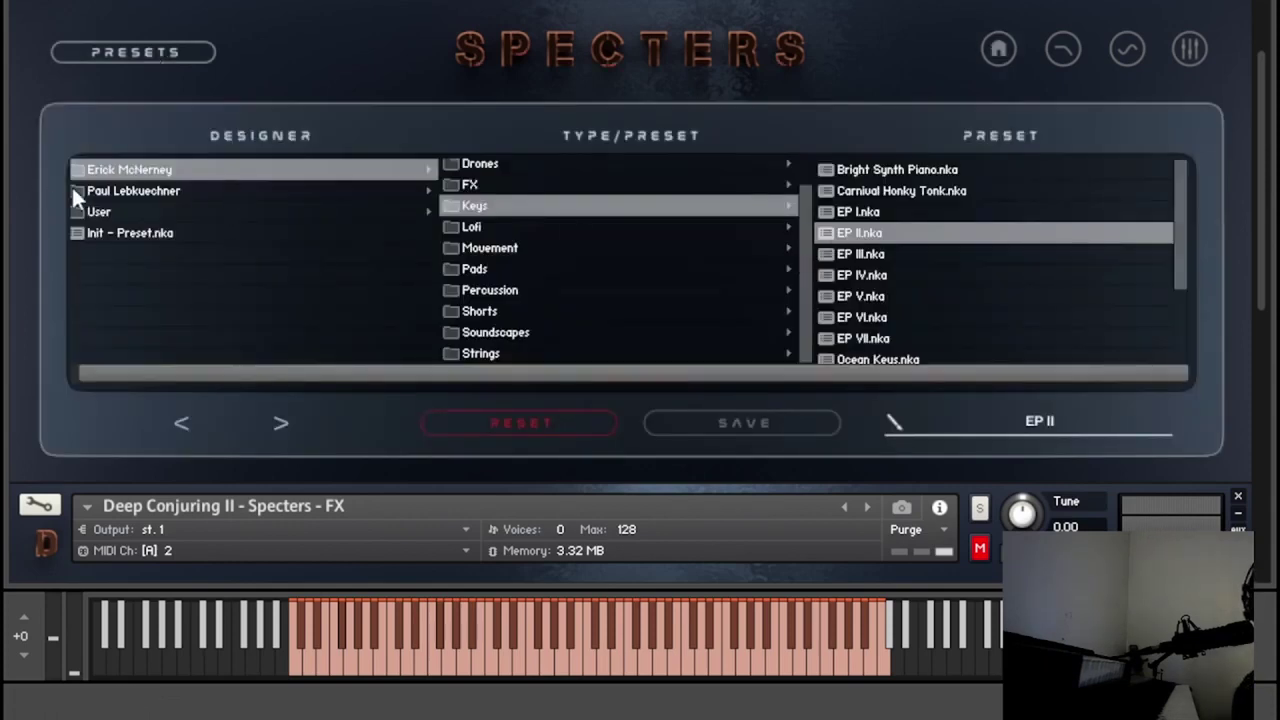
pyautogui.click(1089, 418)
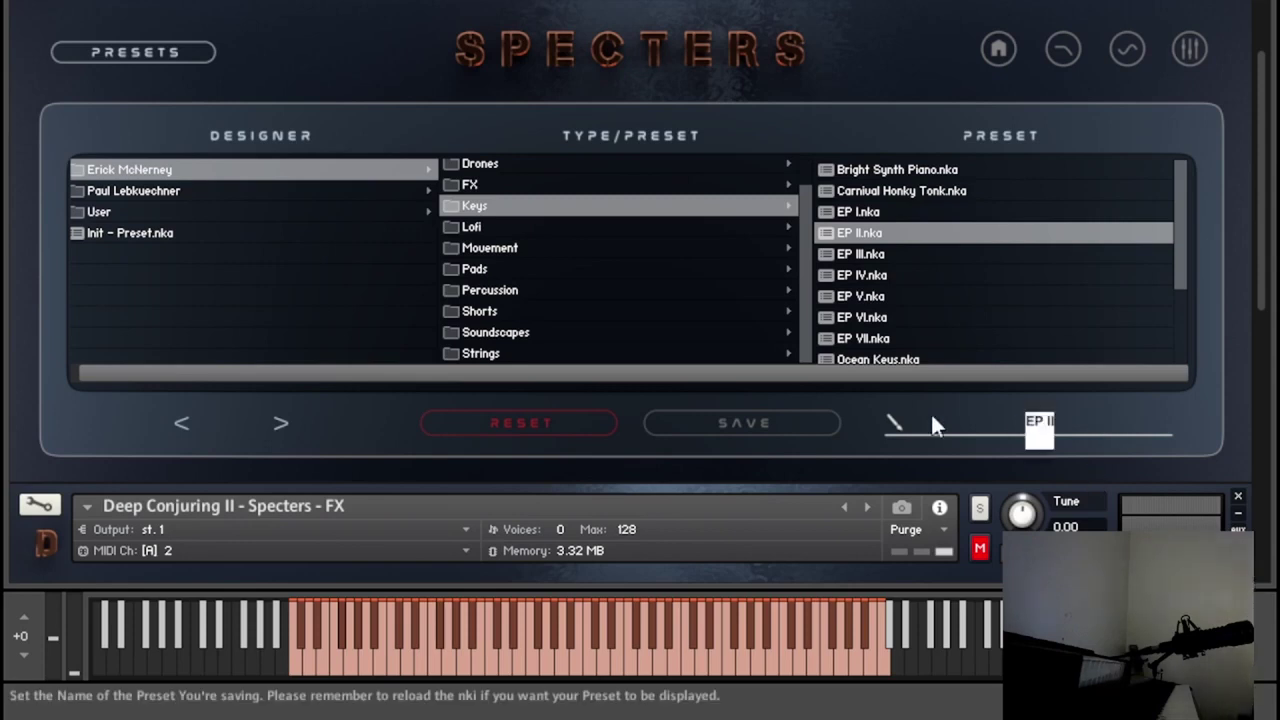
pyautogui.write('User')
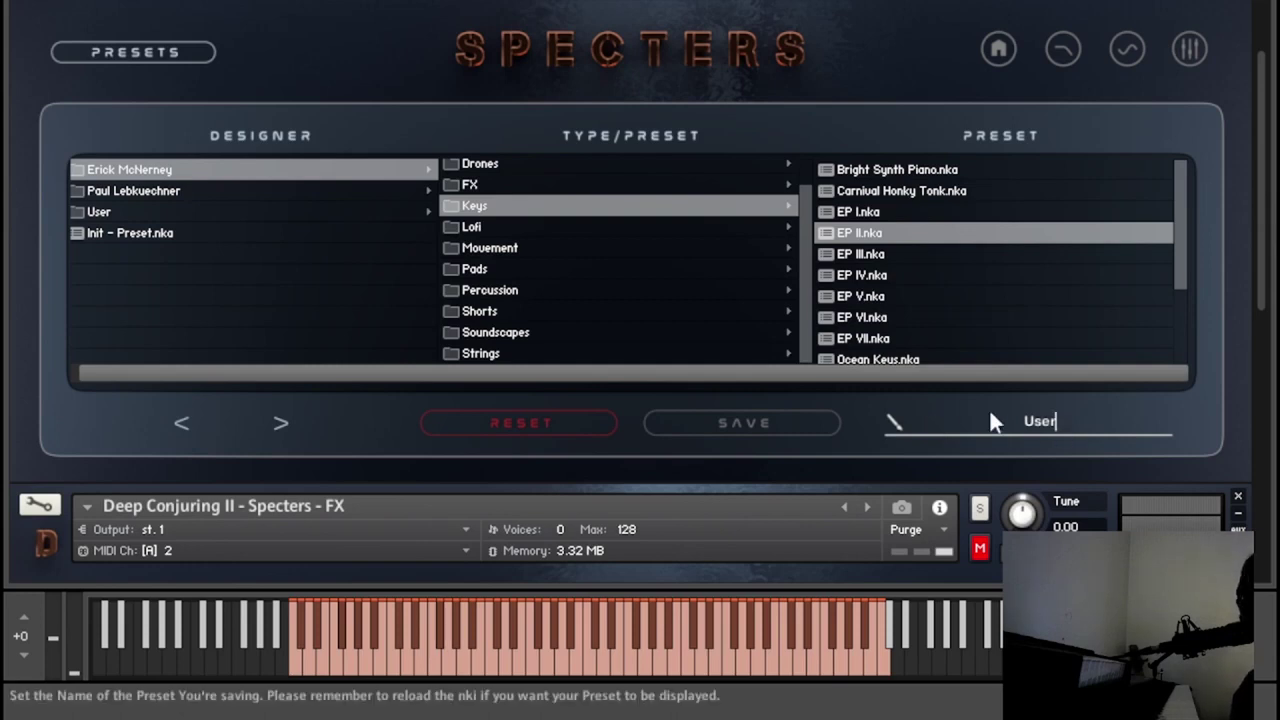
# - Look into the User folder, reselect the first designer's folder and save the current settings as a preset
pyautogui.click(168, 213)
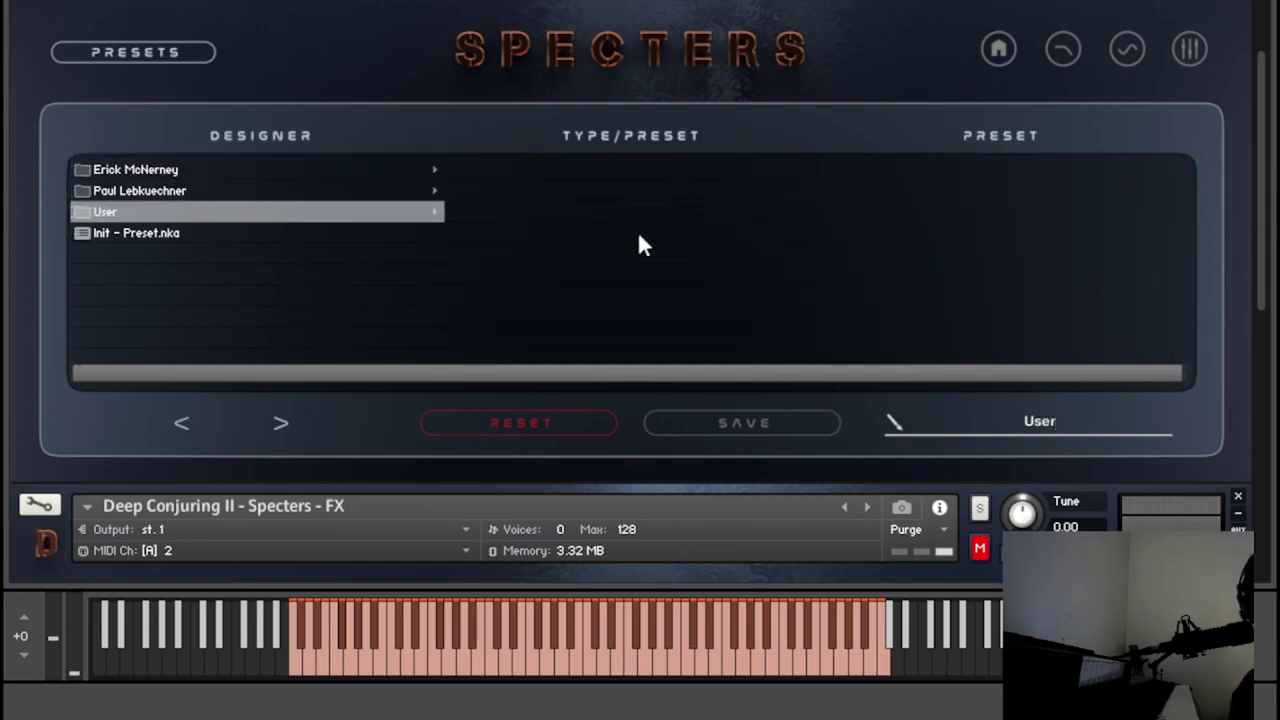
pyautogui.click(101, 172)
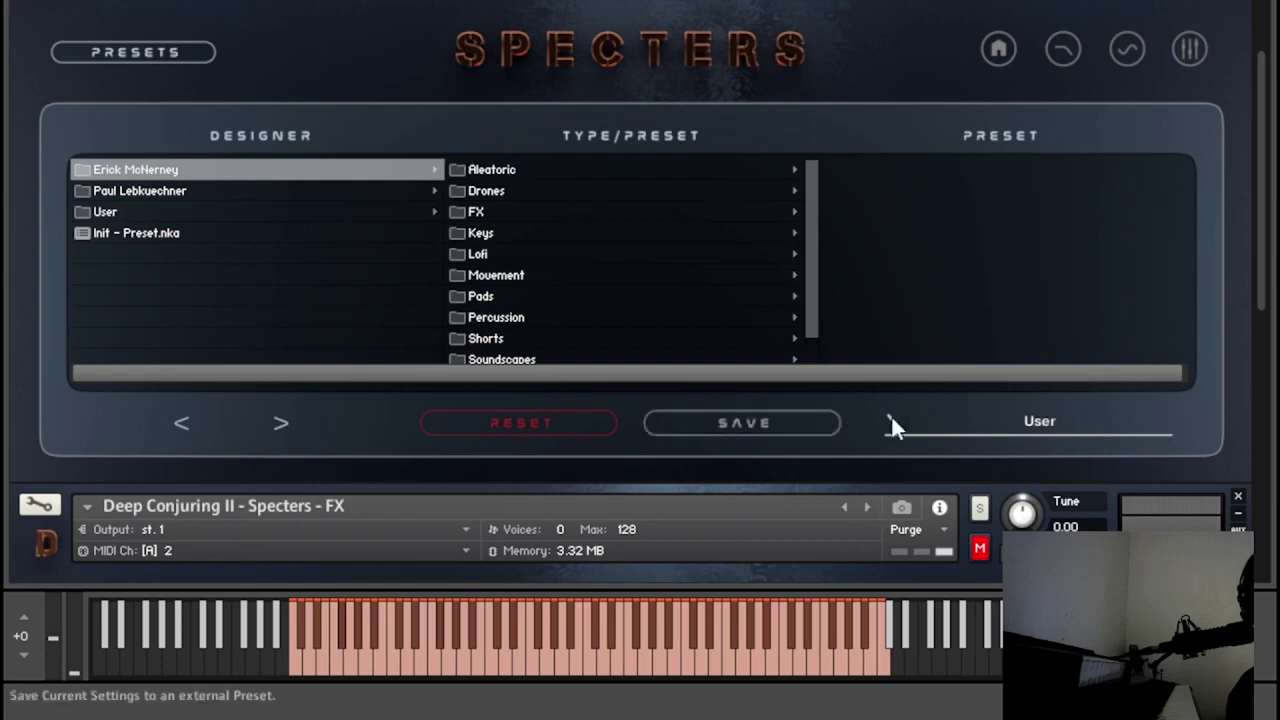
pyautogui.click(745, 422)
# - Remove the " - copy" suffix so the preset name reads "User" and save the preset again
pyautogui.click(1038, 436)
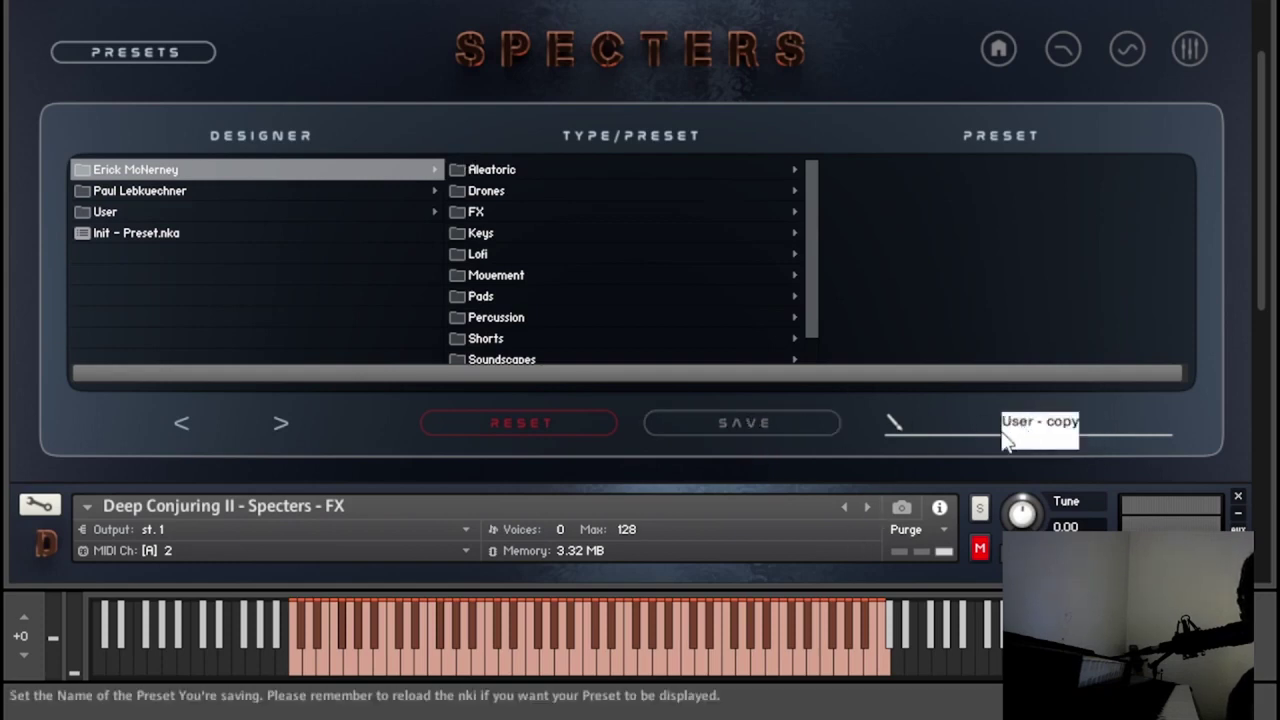
pyautogui.click(1089, 412)
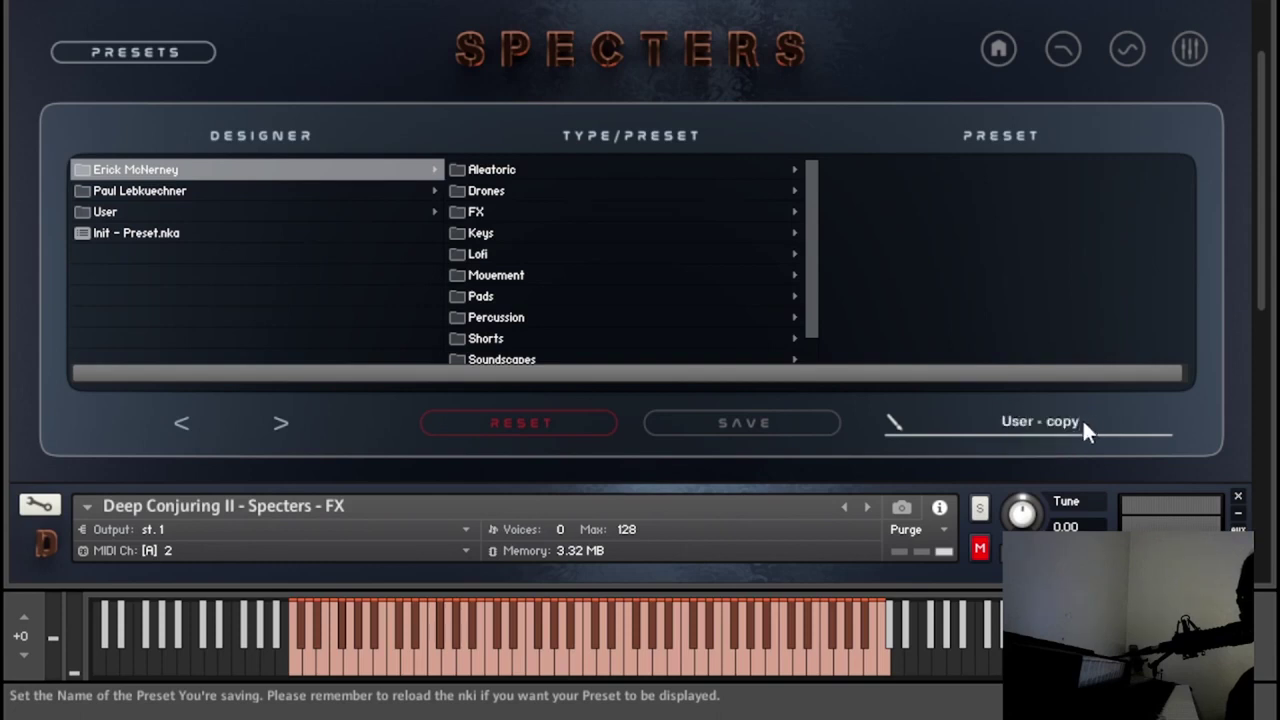
pyautogui.click(1023, 424)
pyautogui.click(1078, 440)
pyautogui.click(1100, 434)
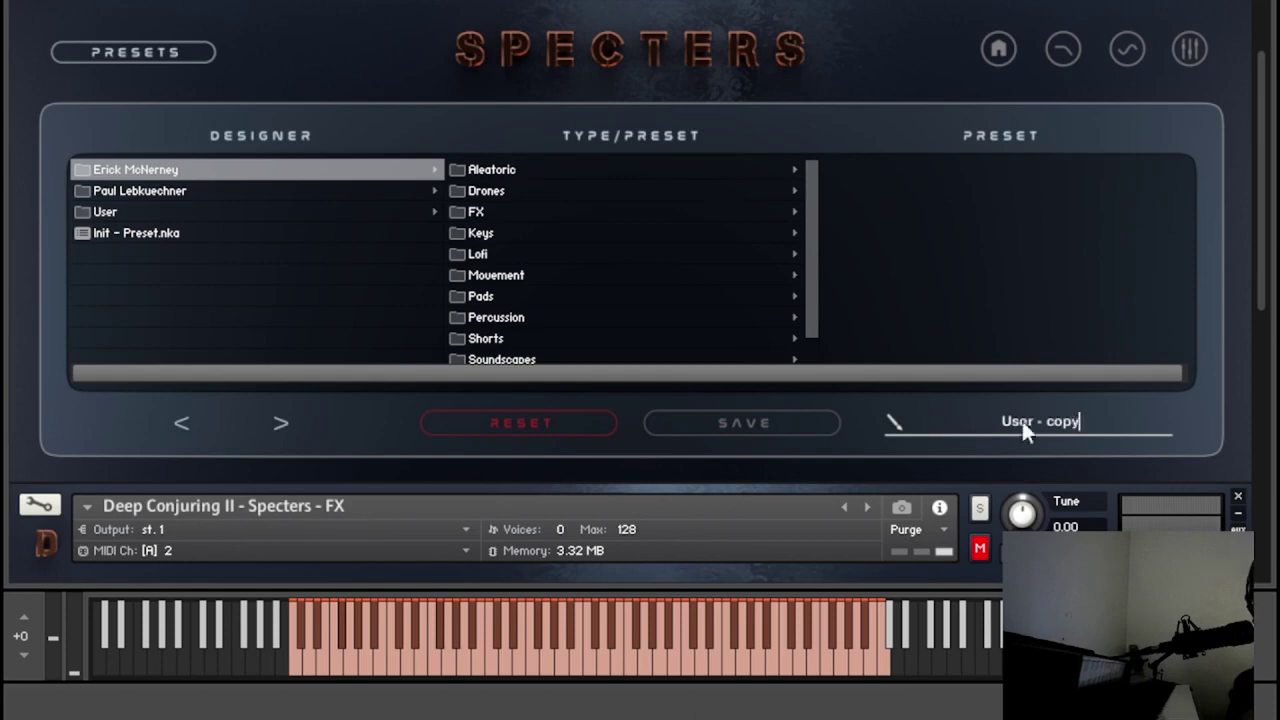
pyautogui.moveTo(1033, 420); pyautogui.dragTo(1179, 428)
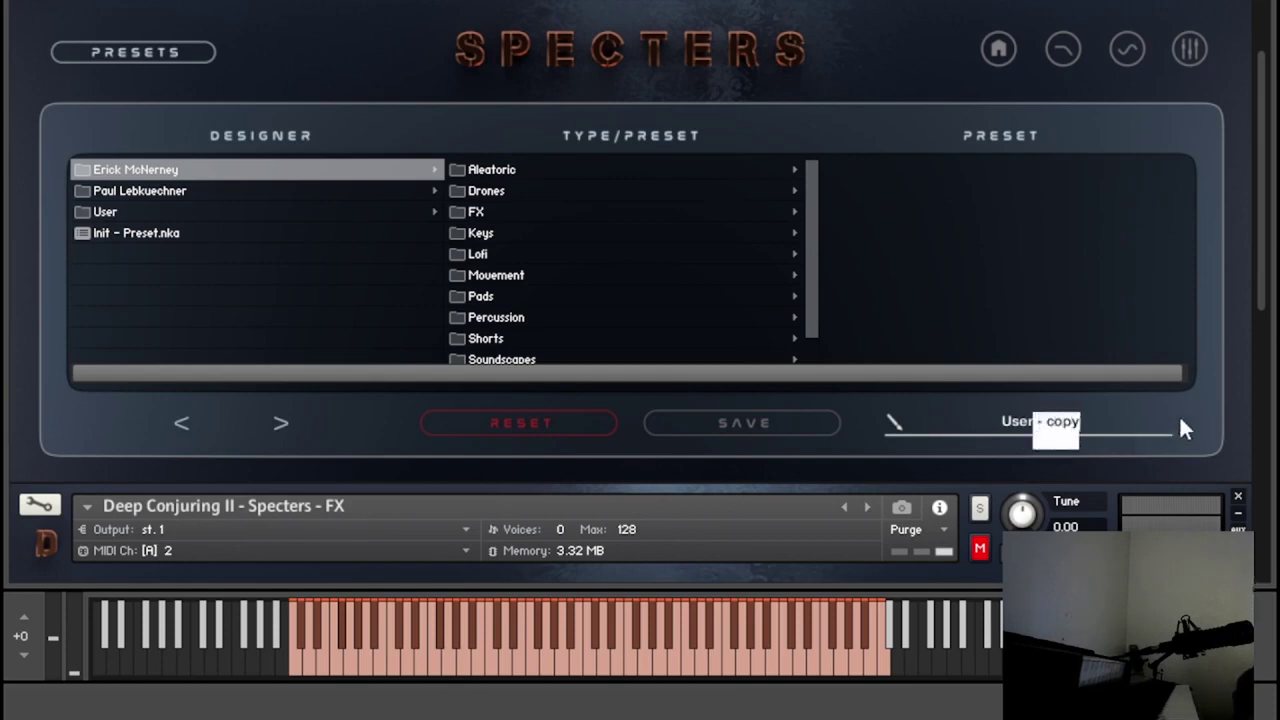
pyautogui.press('BackSpace')
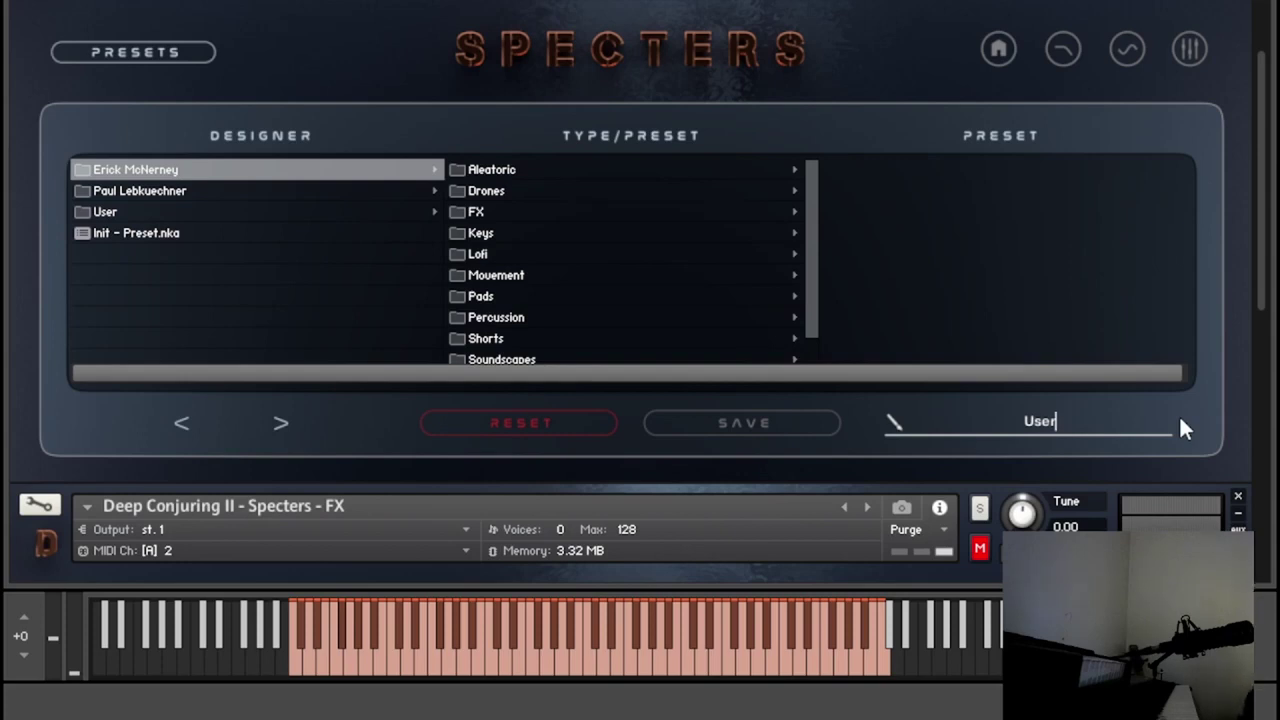
pyautogui.click(742, 421)
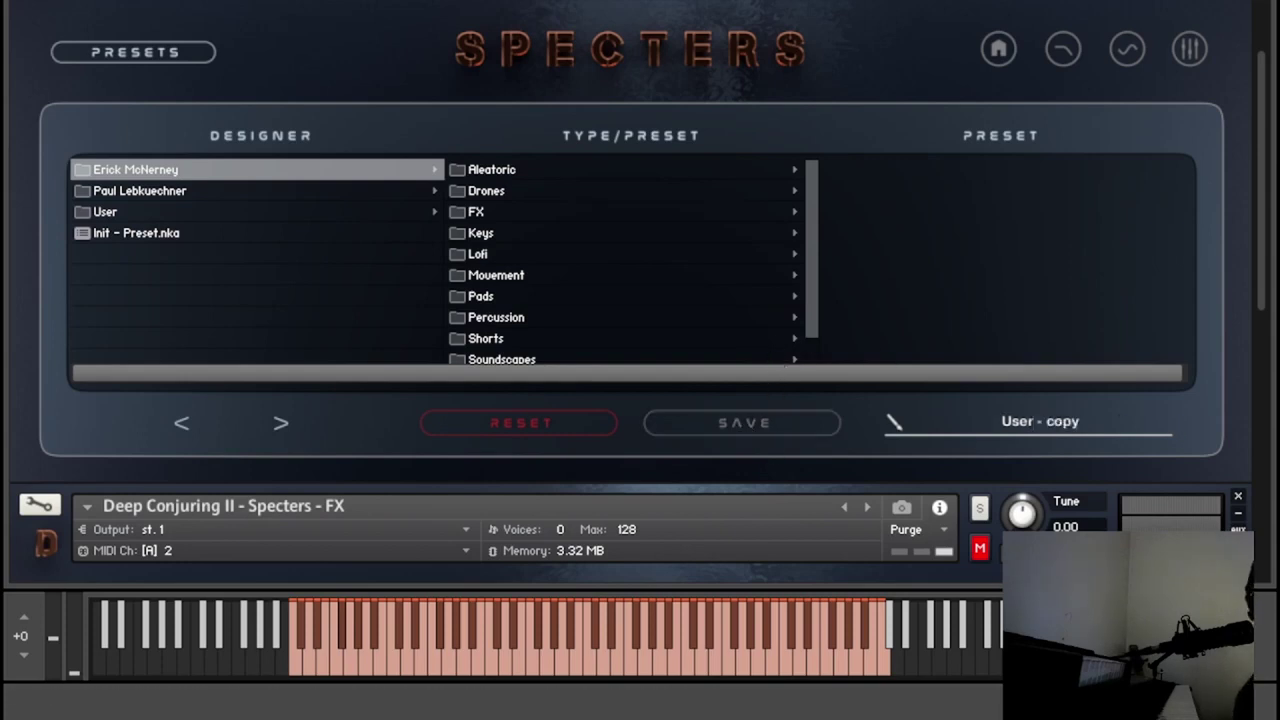